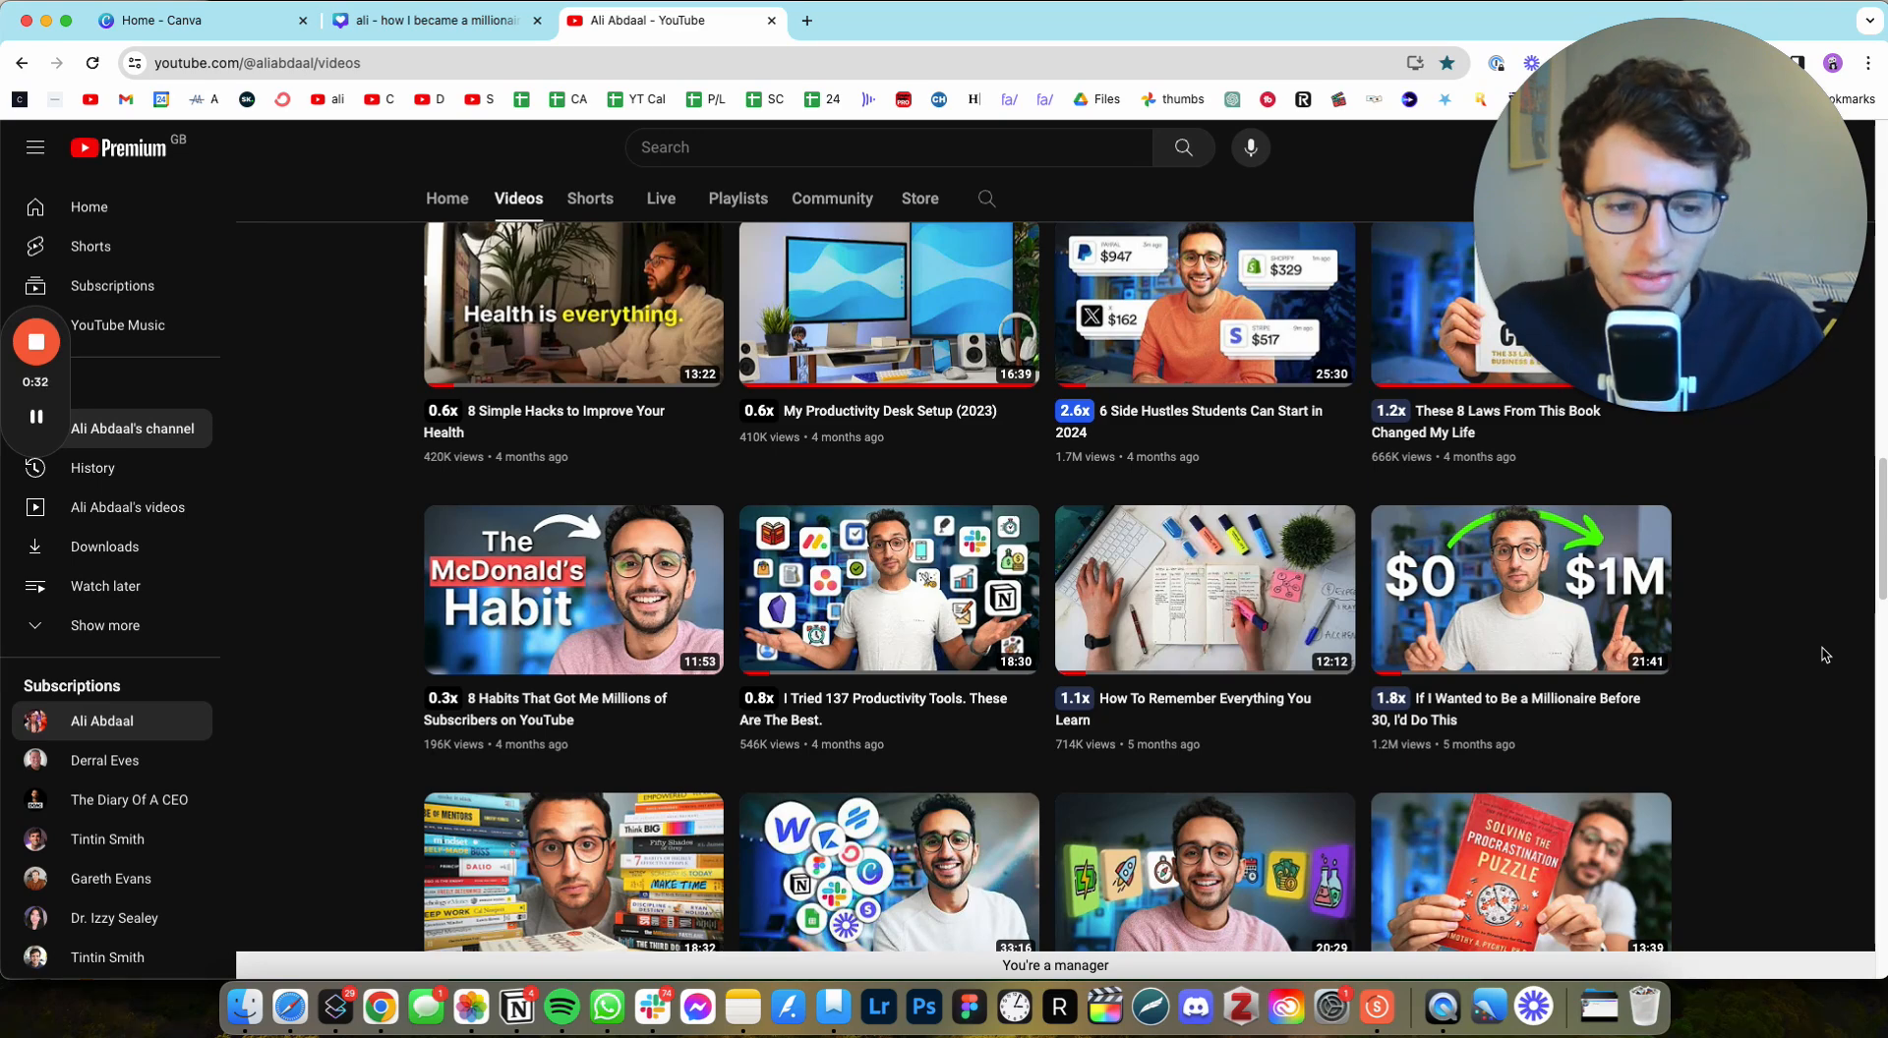
scroll(1793, 644, down, 9)
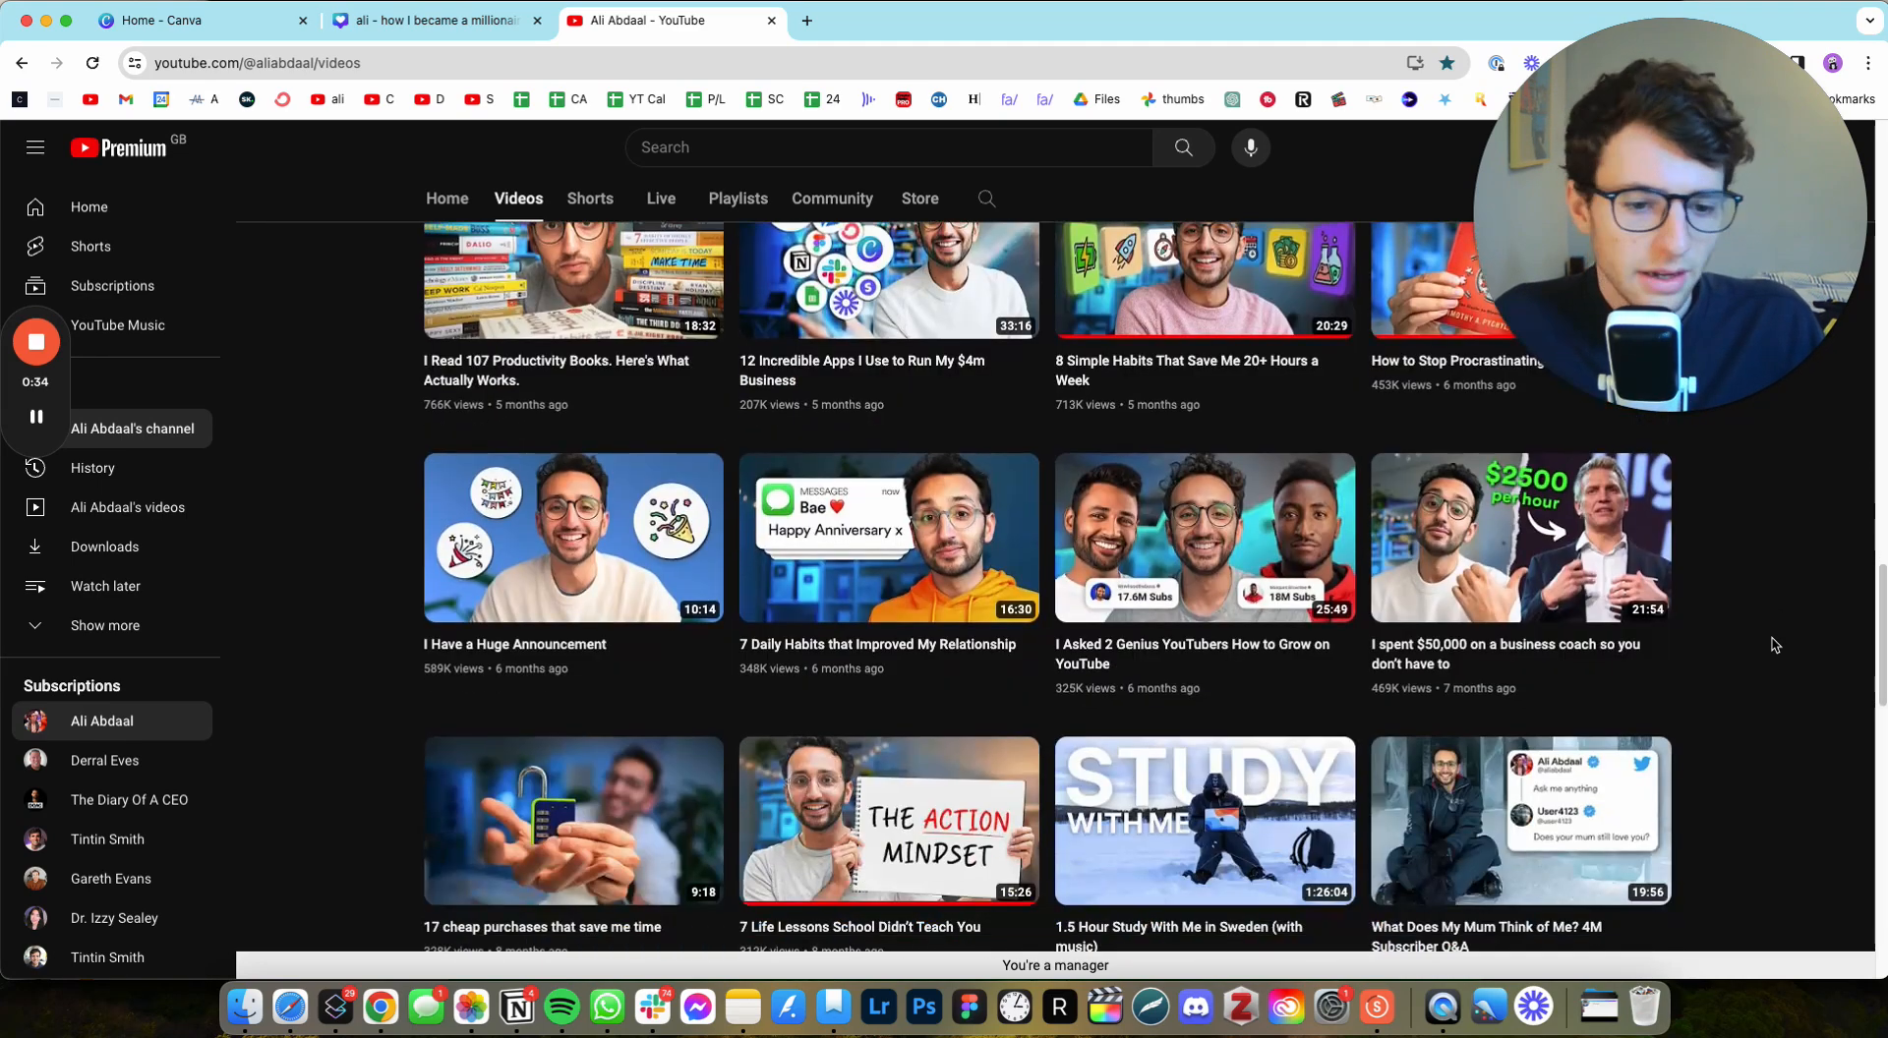
scroll(1775, 644, down, 7)
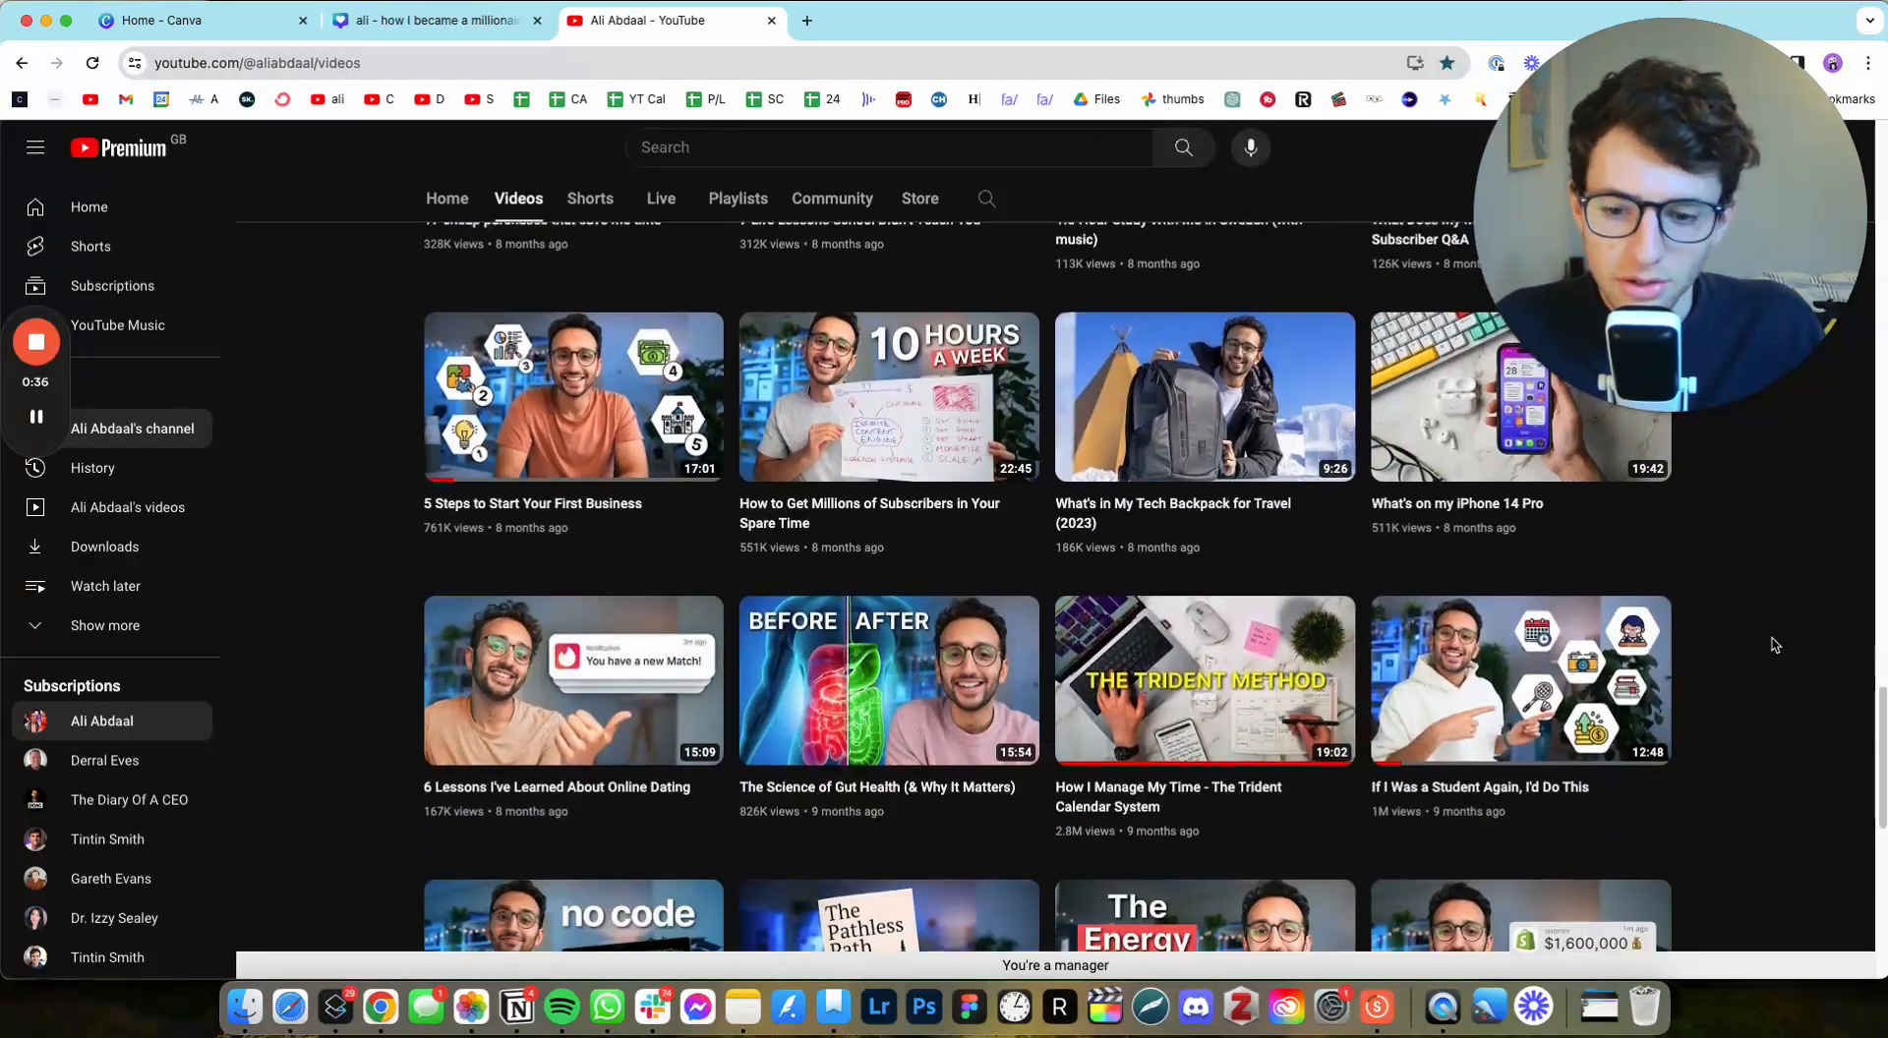
scroll(1775, 644, down, 3)
scroll(1775, 644, up, 18)
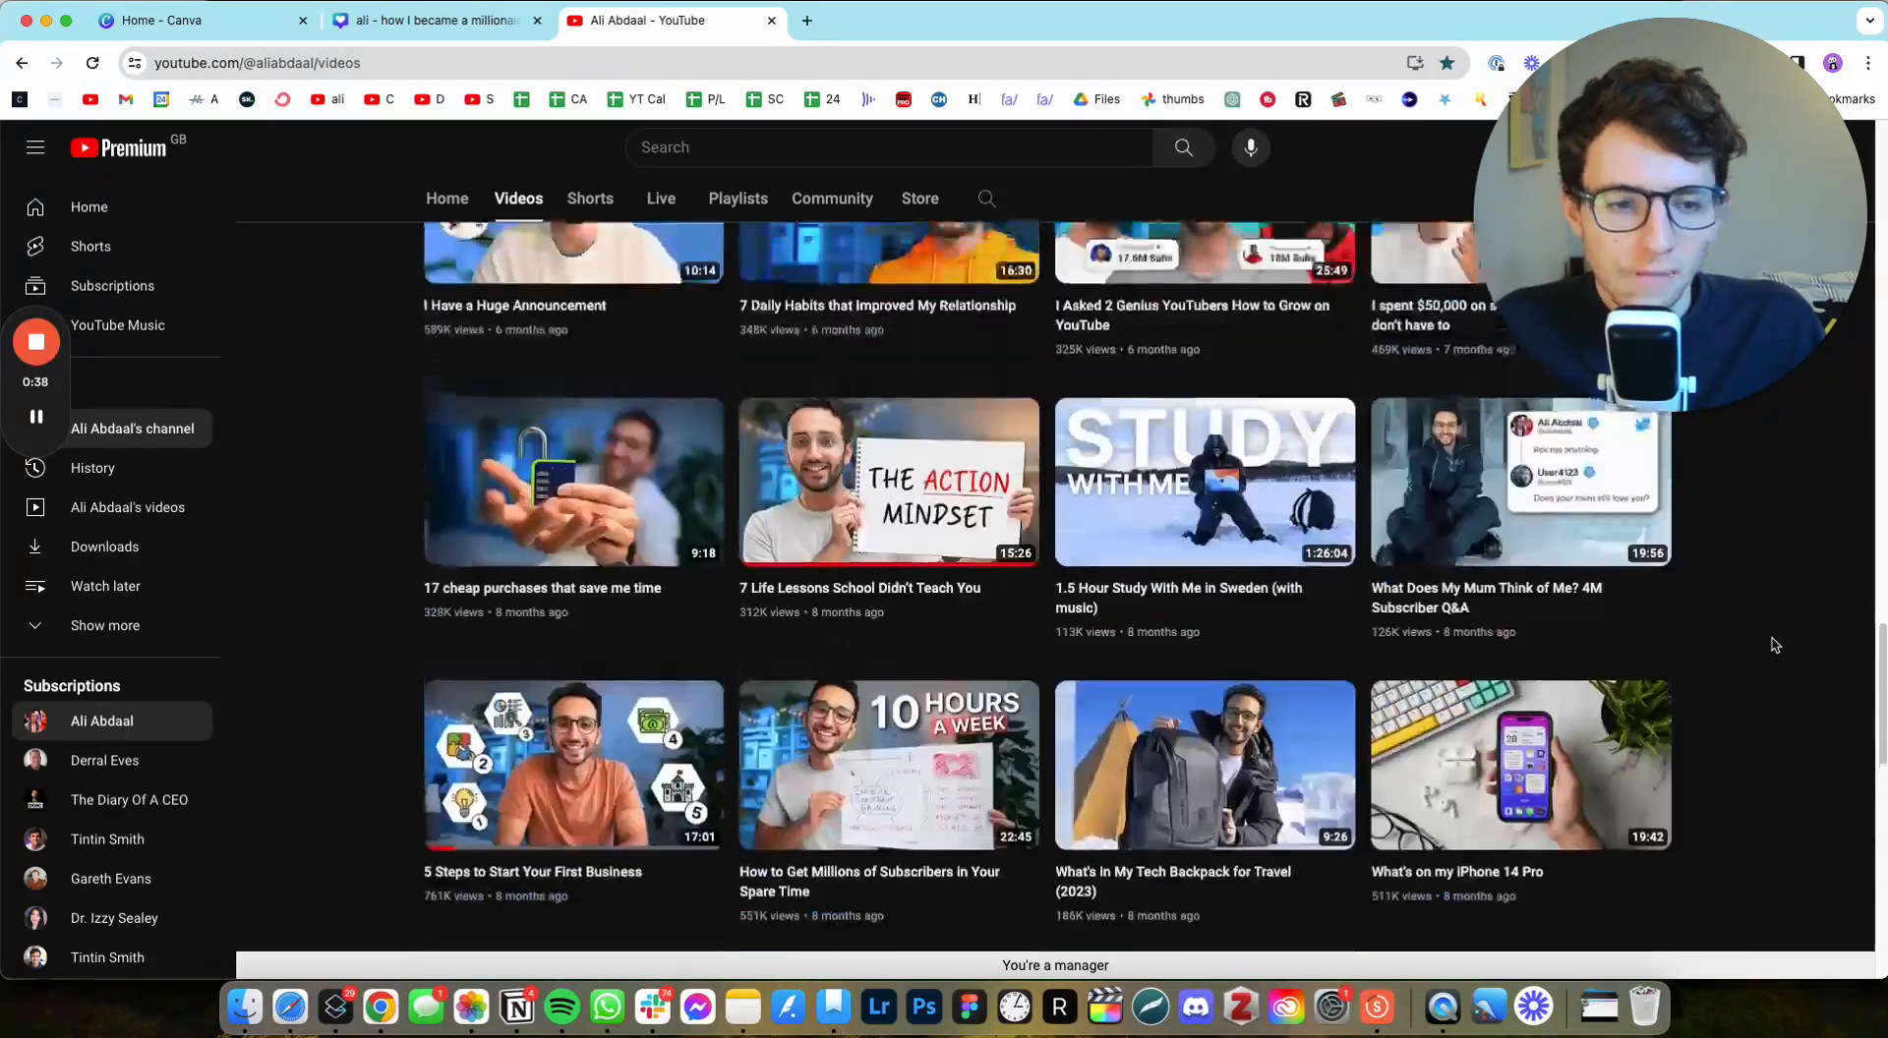
scroll(1775, 644, up, 2)
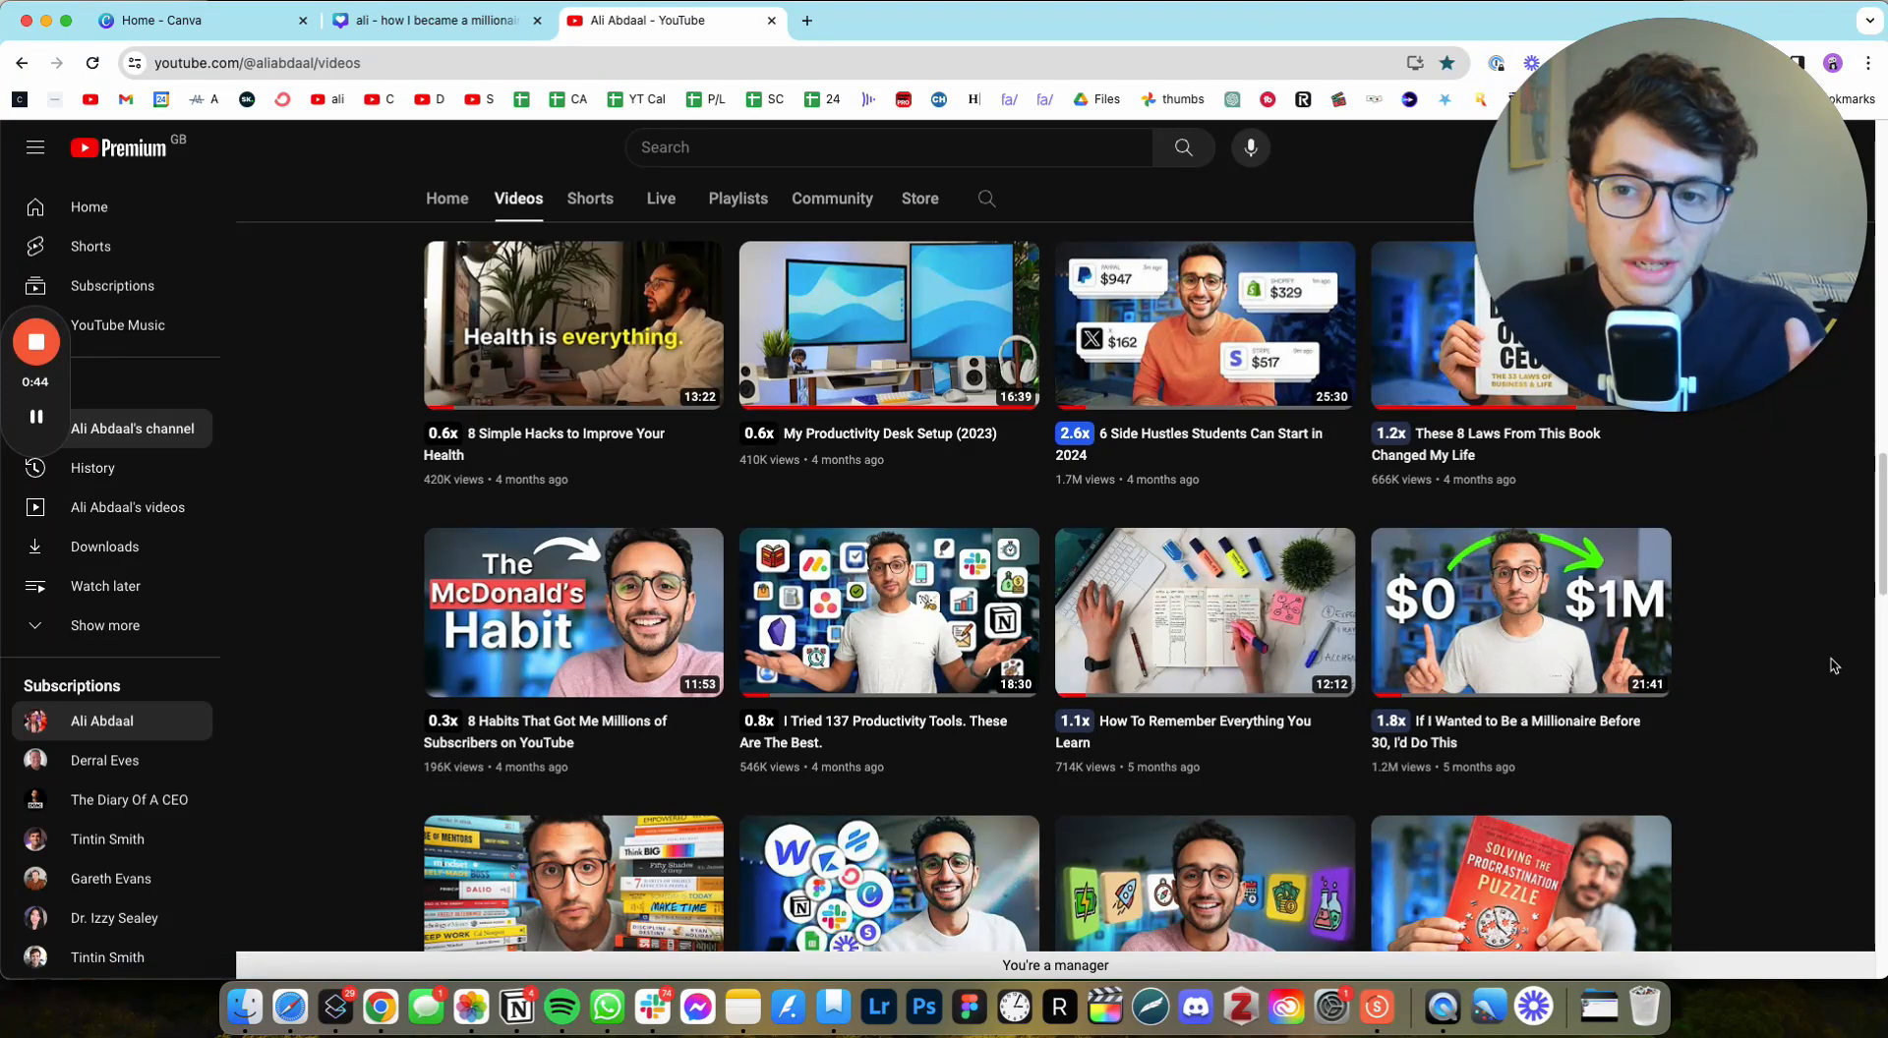
Step: Open the video "If I Wanted to Be a Millionaire Before 30, I'd Do This" and examine its view-growth charts and thumbnail history
click(1573, 649)
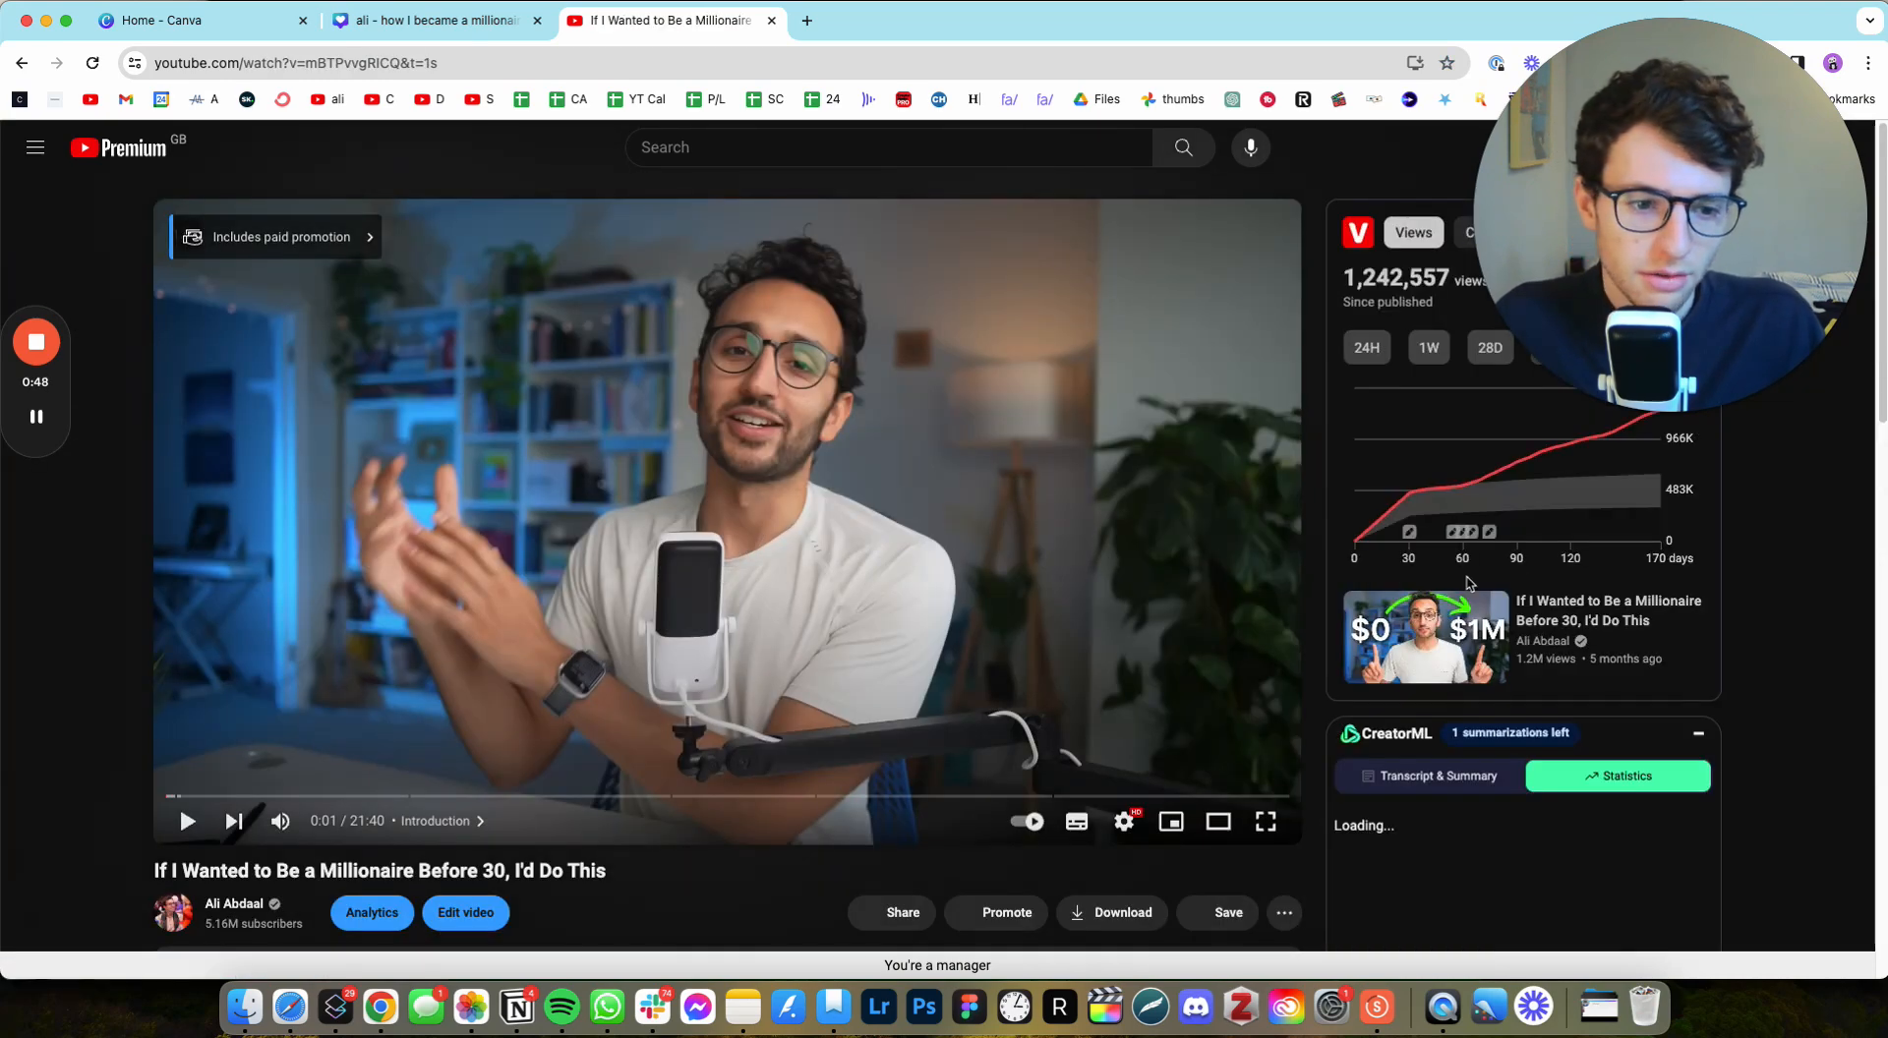
scroll(1495, 432, down, 3)
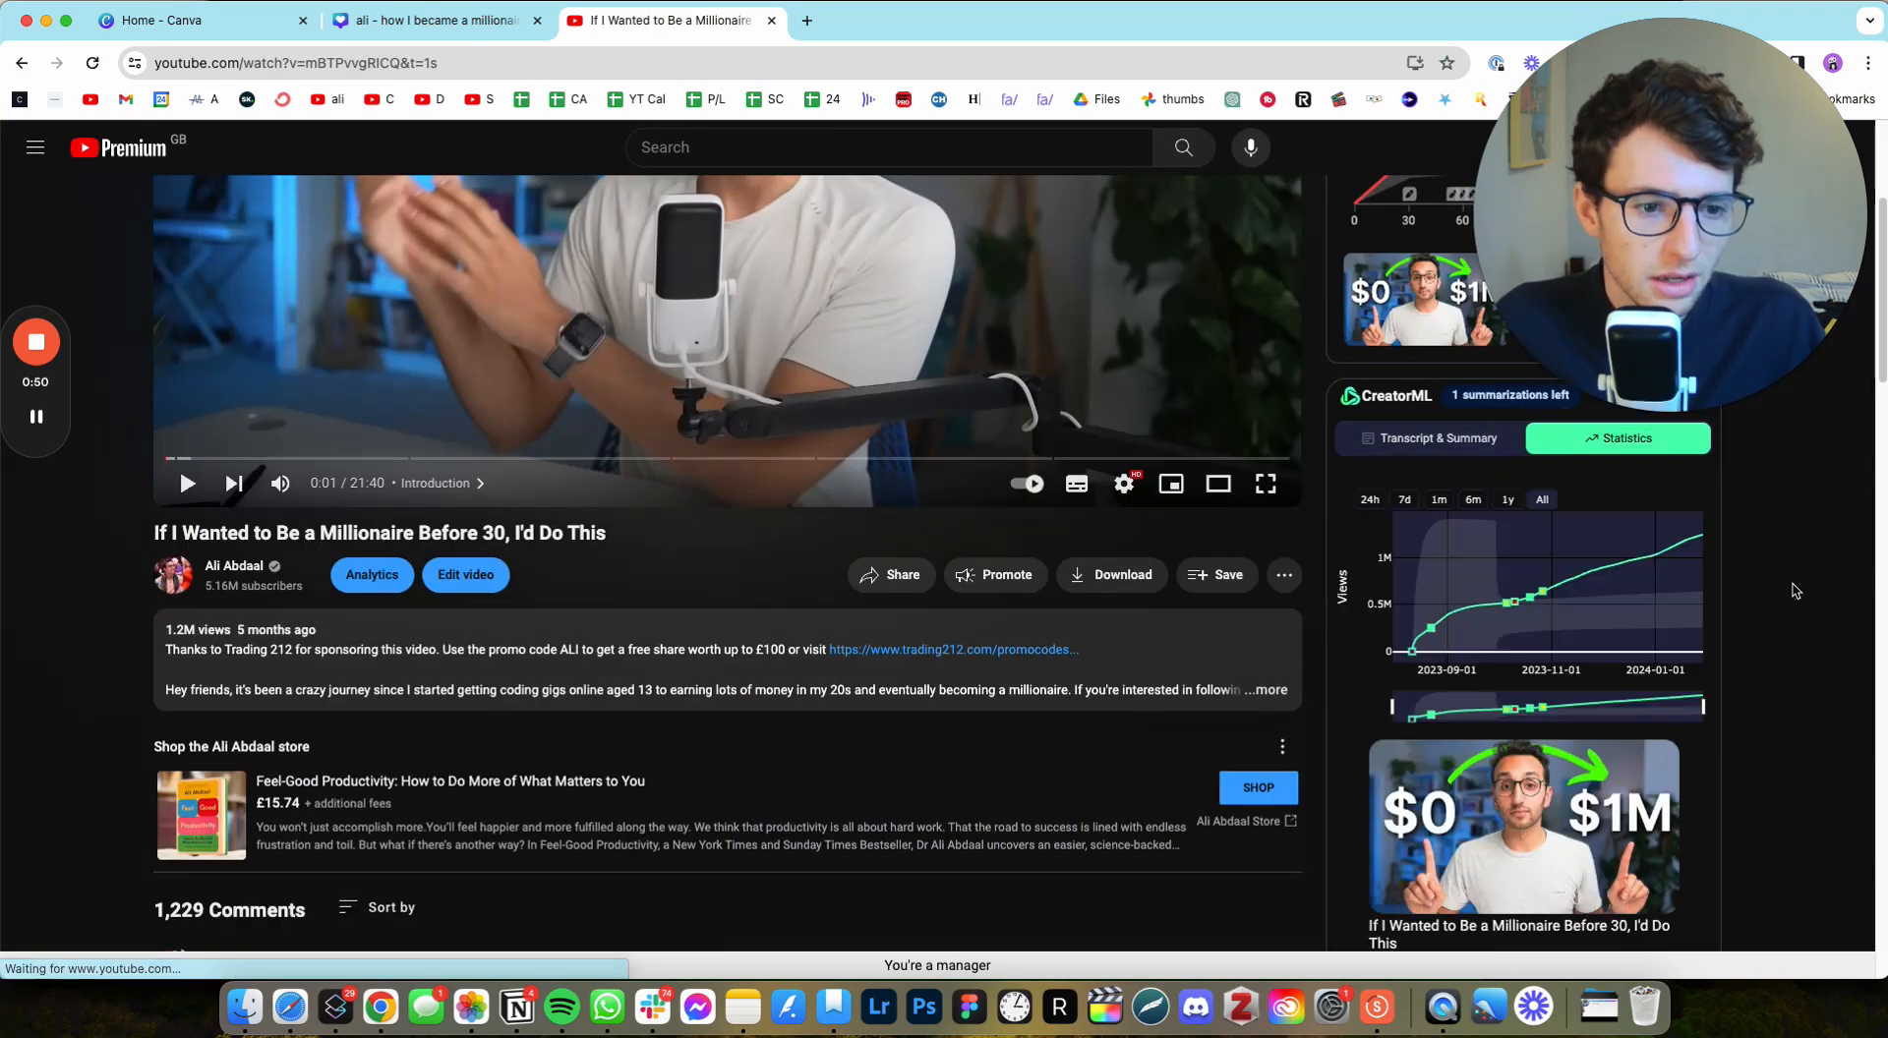
scroll(1475, 492, down, 2)
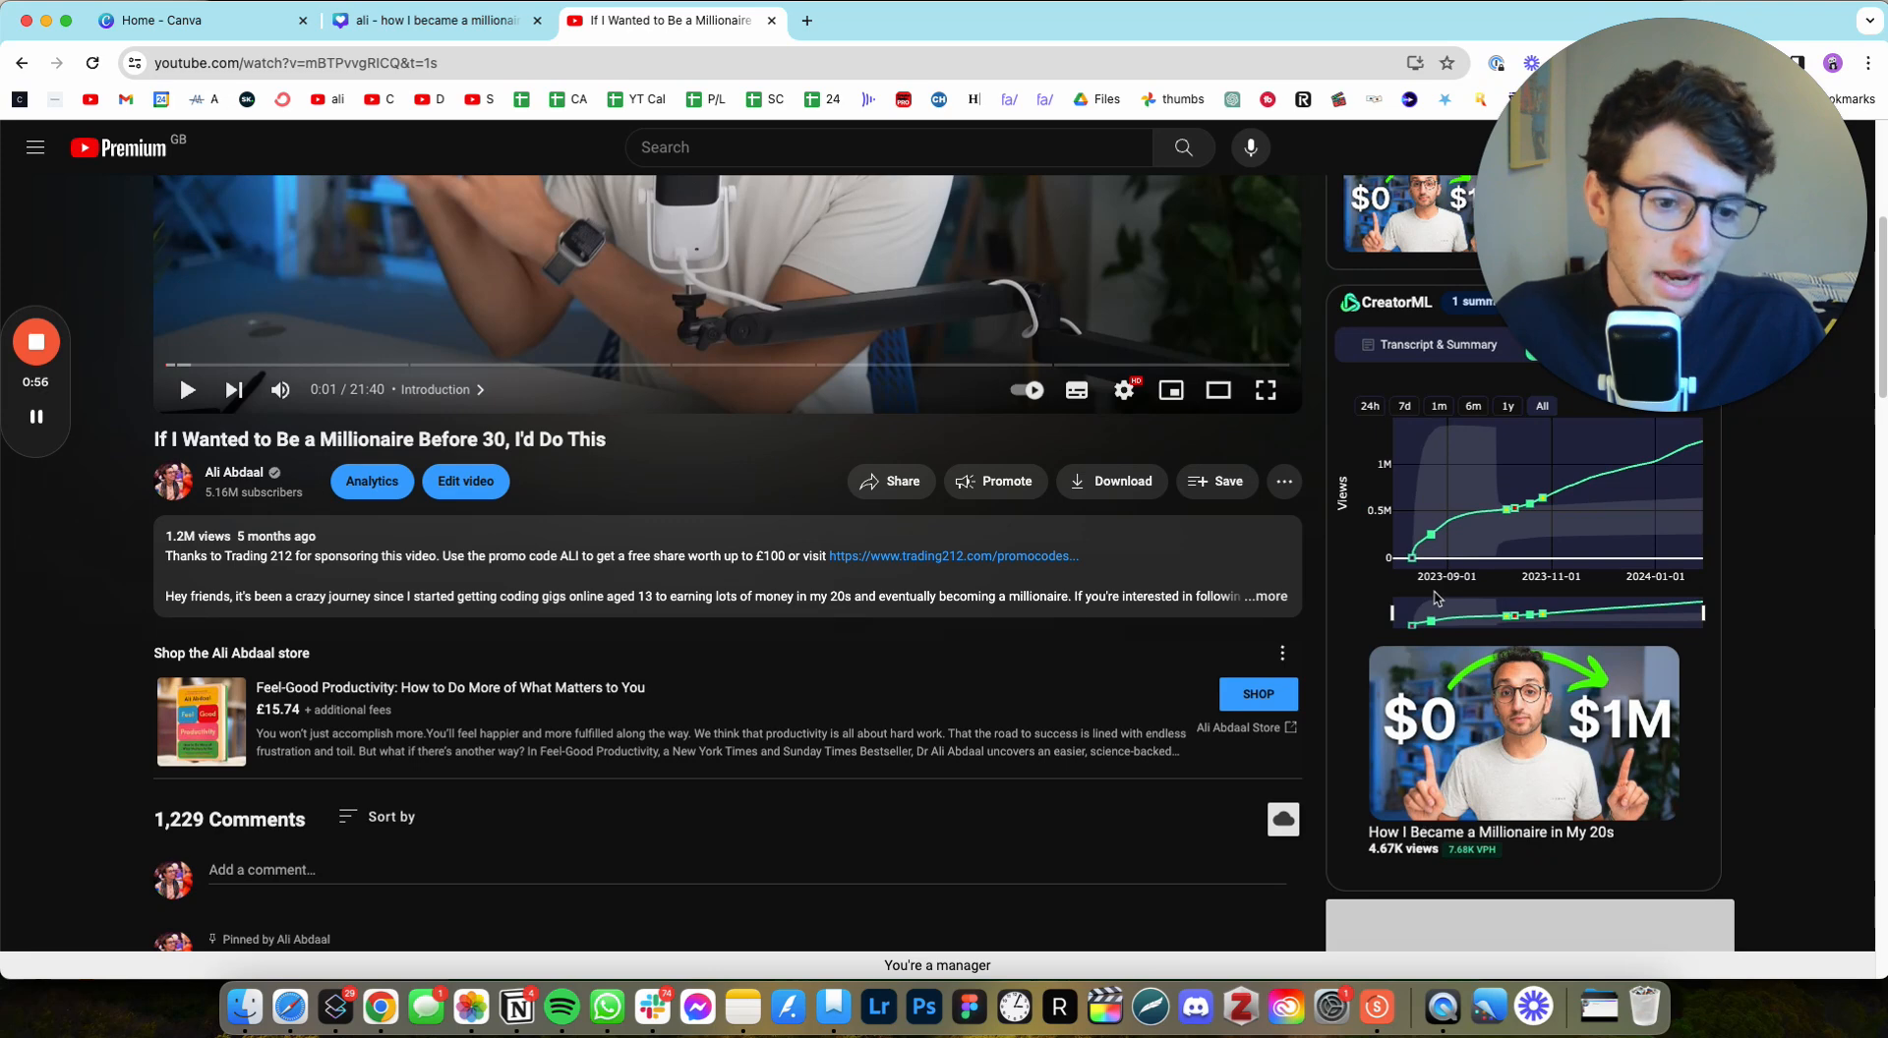
mouse_move(1434, 541)
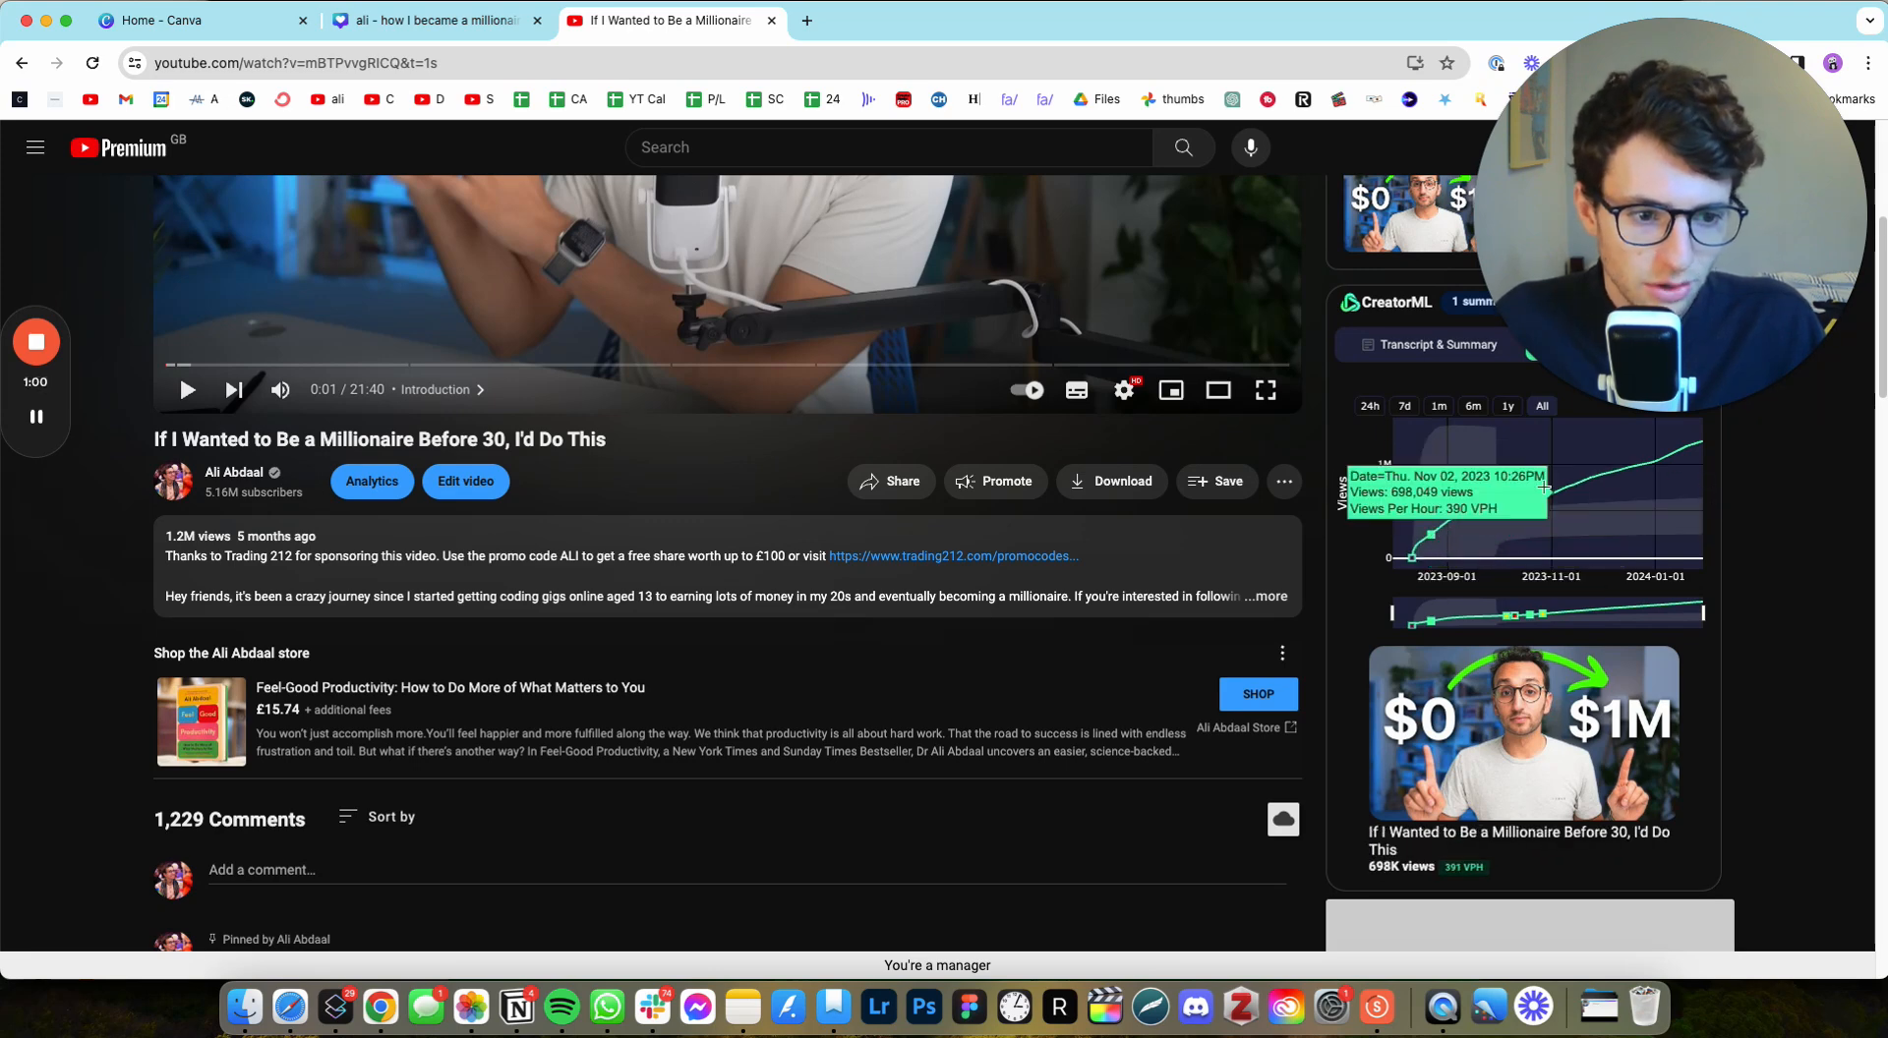
scroll(1603, 663, up, 3)
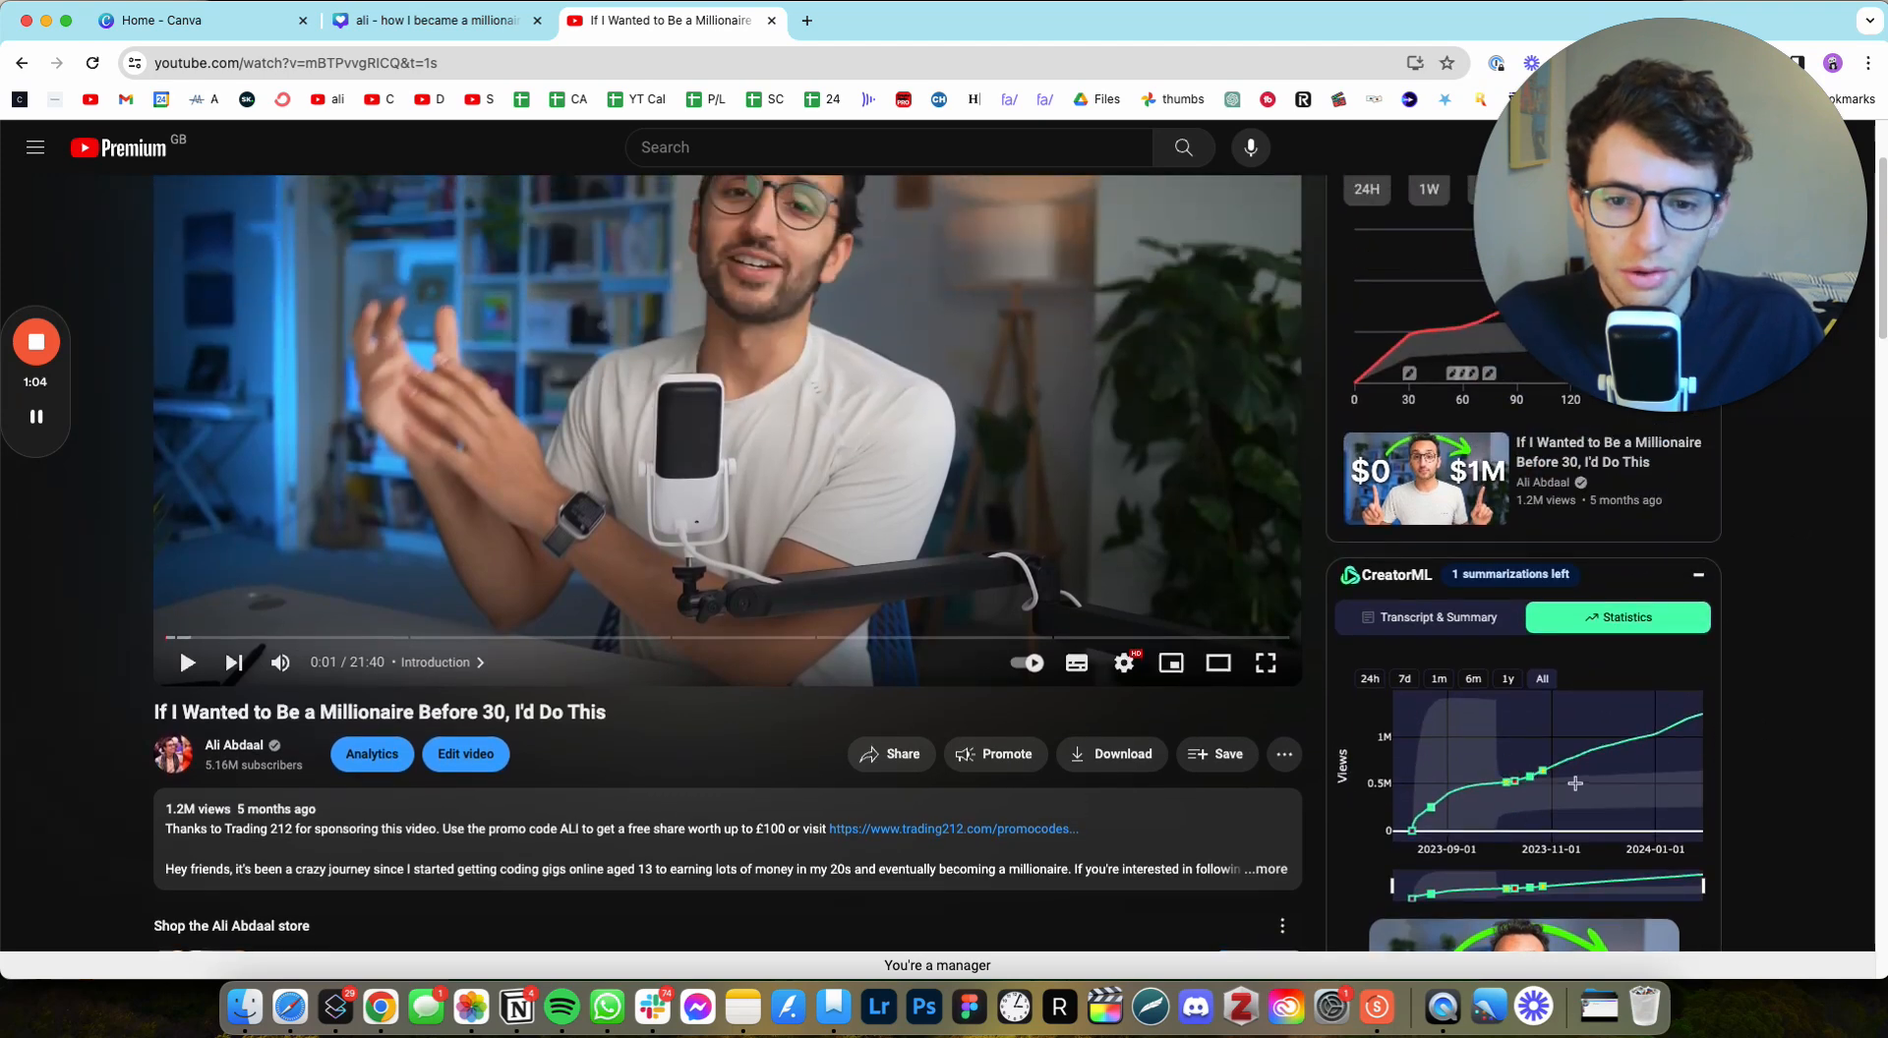
scroll(1586, 779, up, 2)
scroll(1566, 600, down, 1)
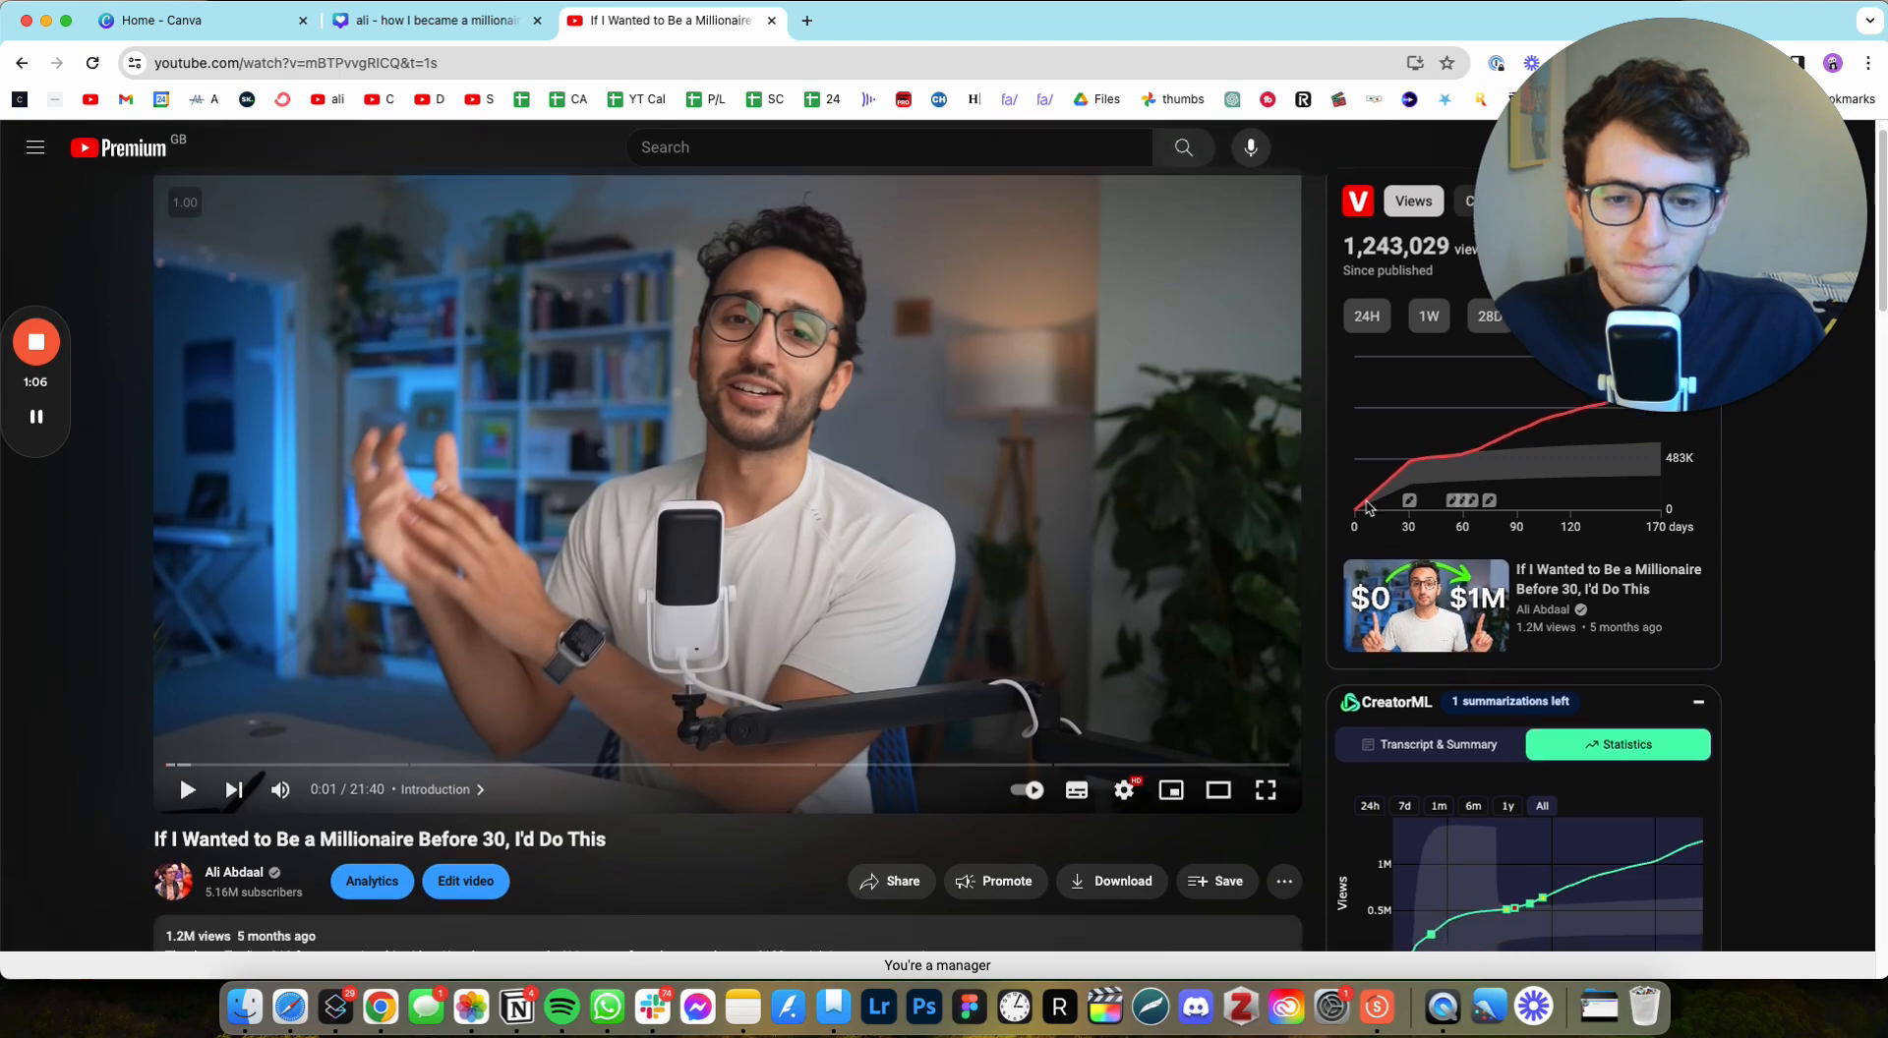
Step: Return to the channel's video list and compare the thumbnail styles of recent and older uploads
click(22, 63)
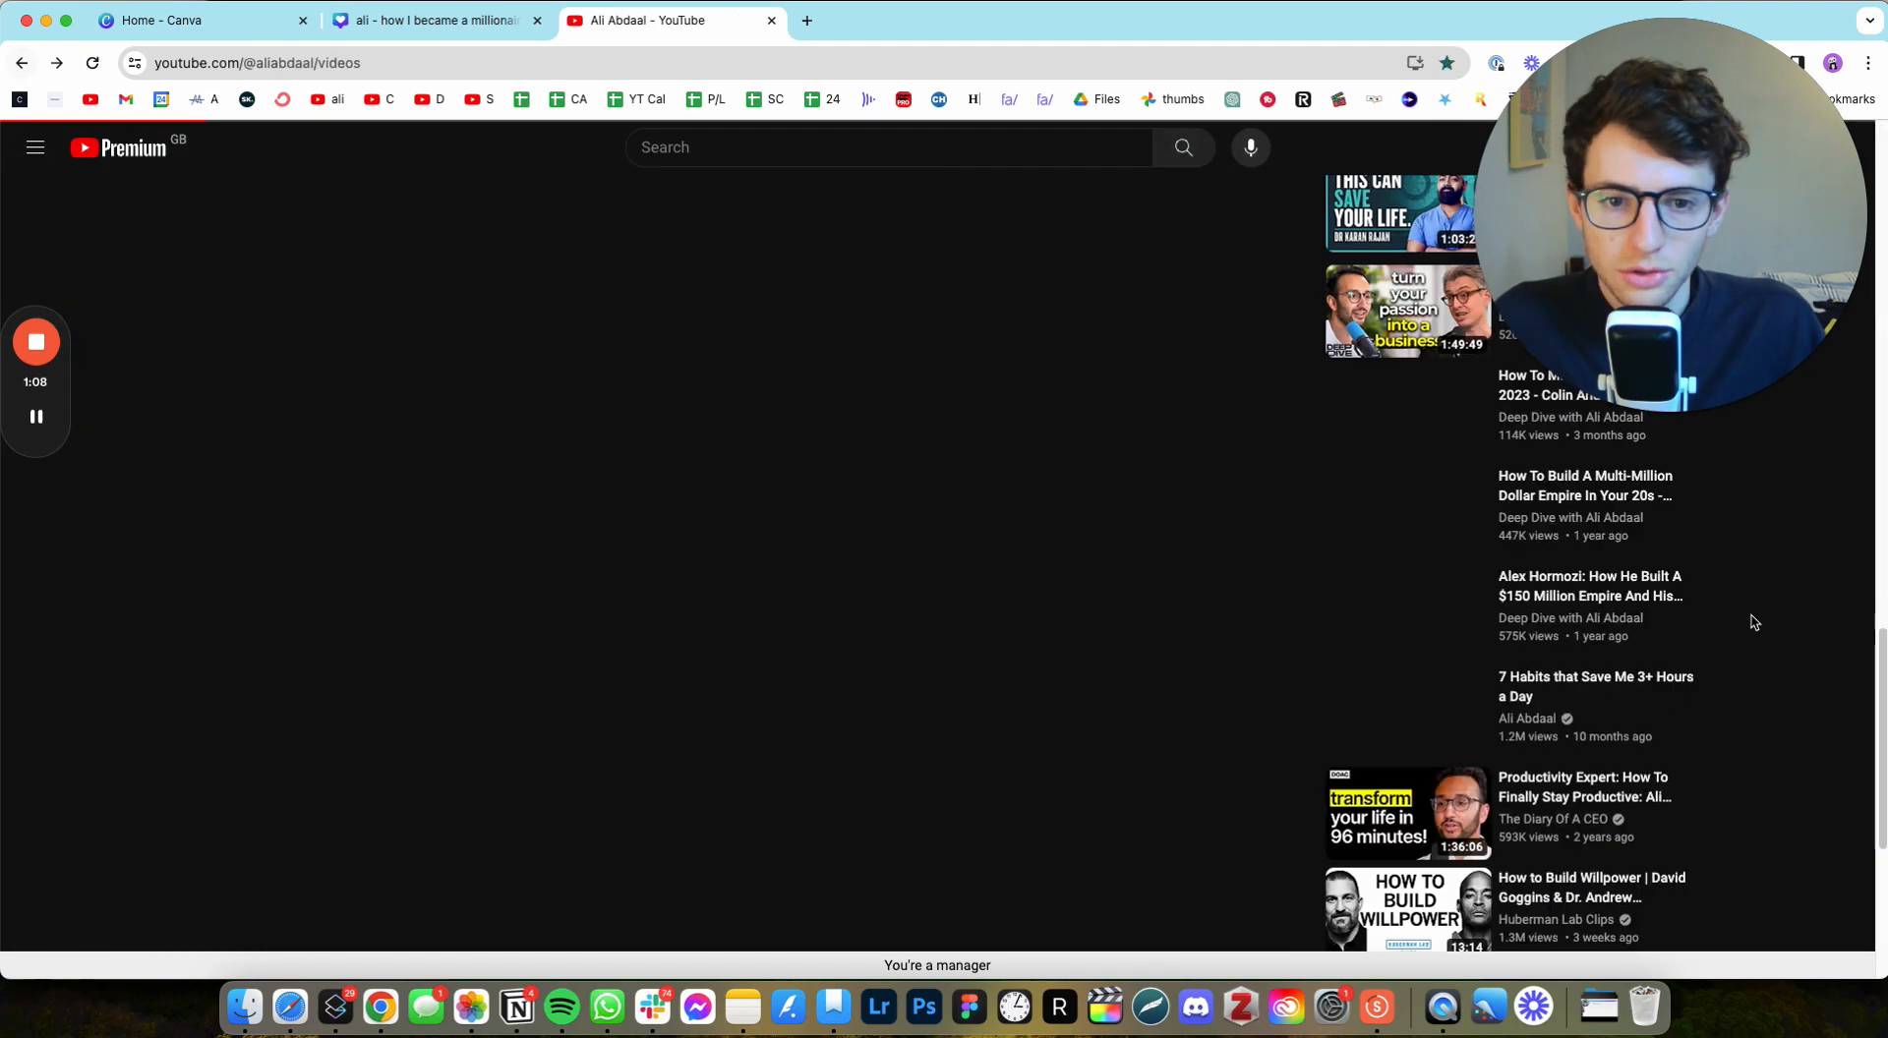
scroll(1792, 681, down, 10)
scroll(1792, 681, down, 6)
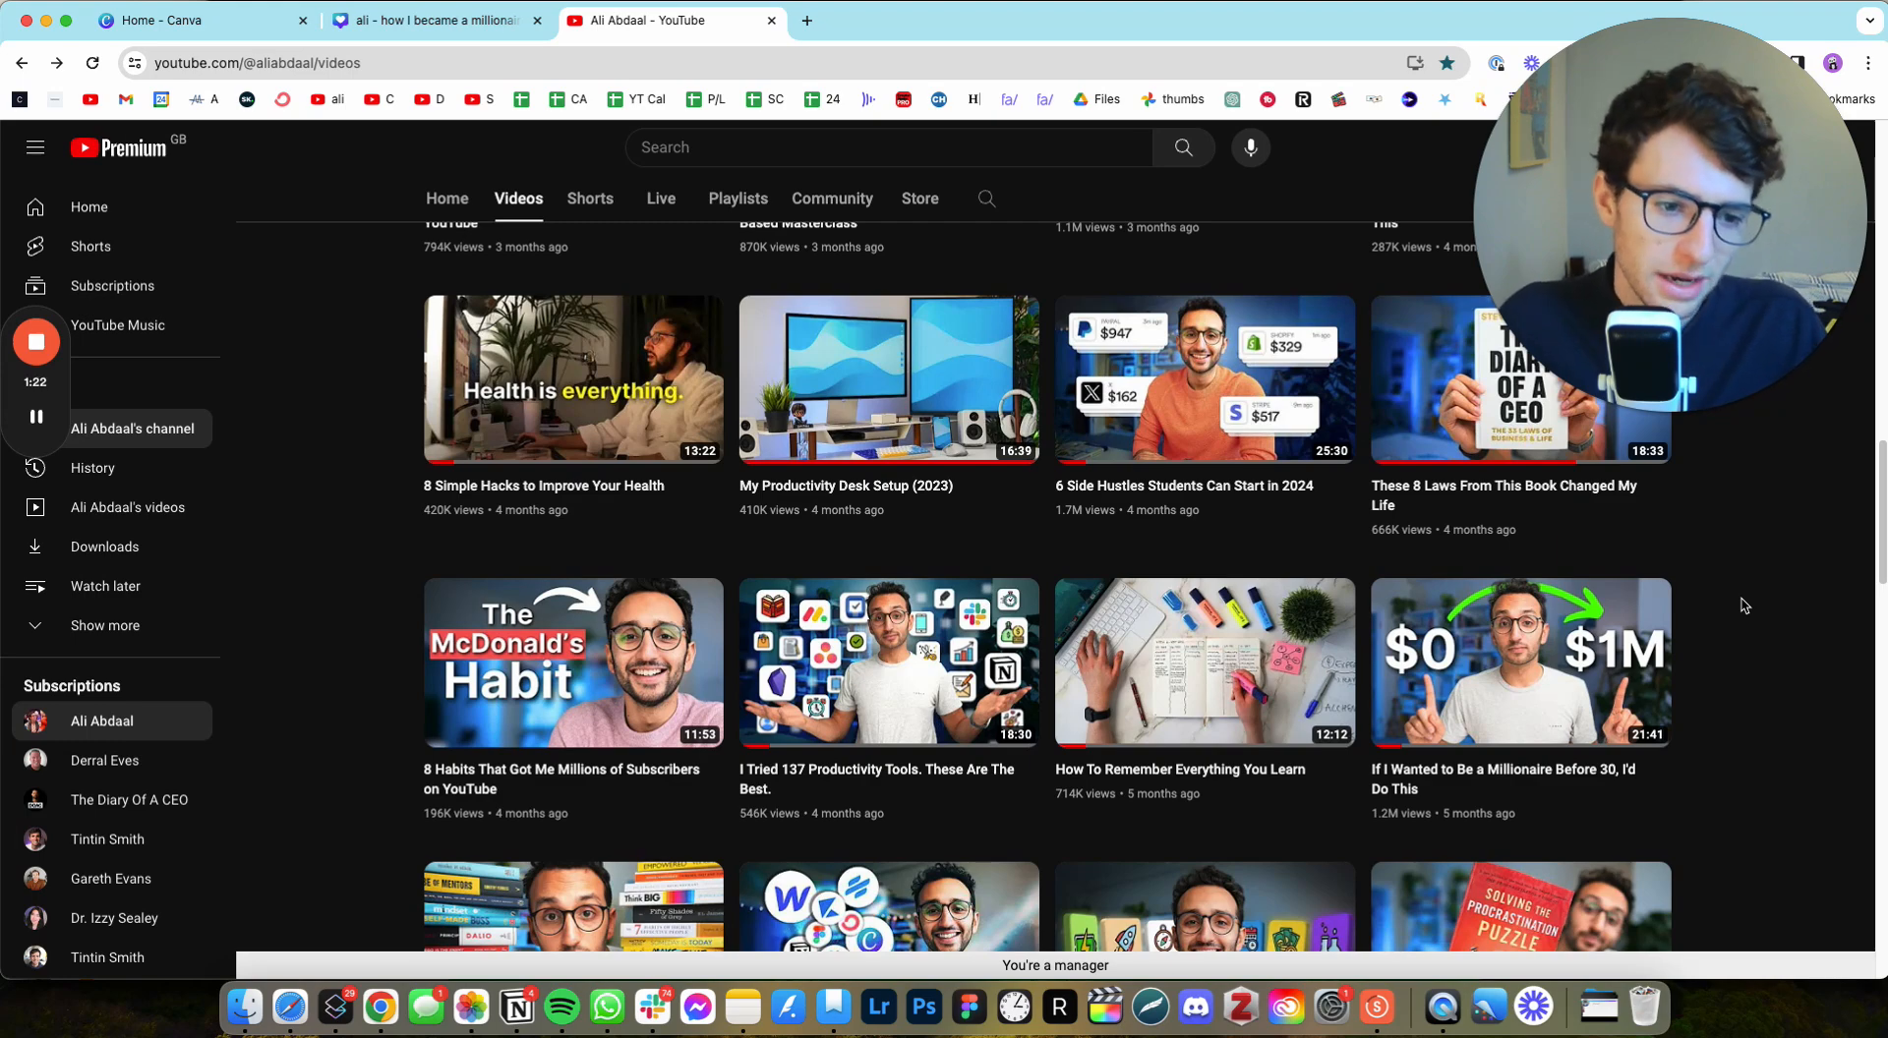
scroll(1780, 668, down, 1)
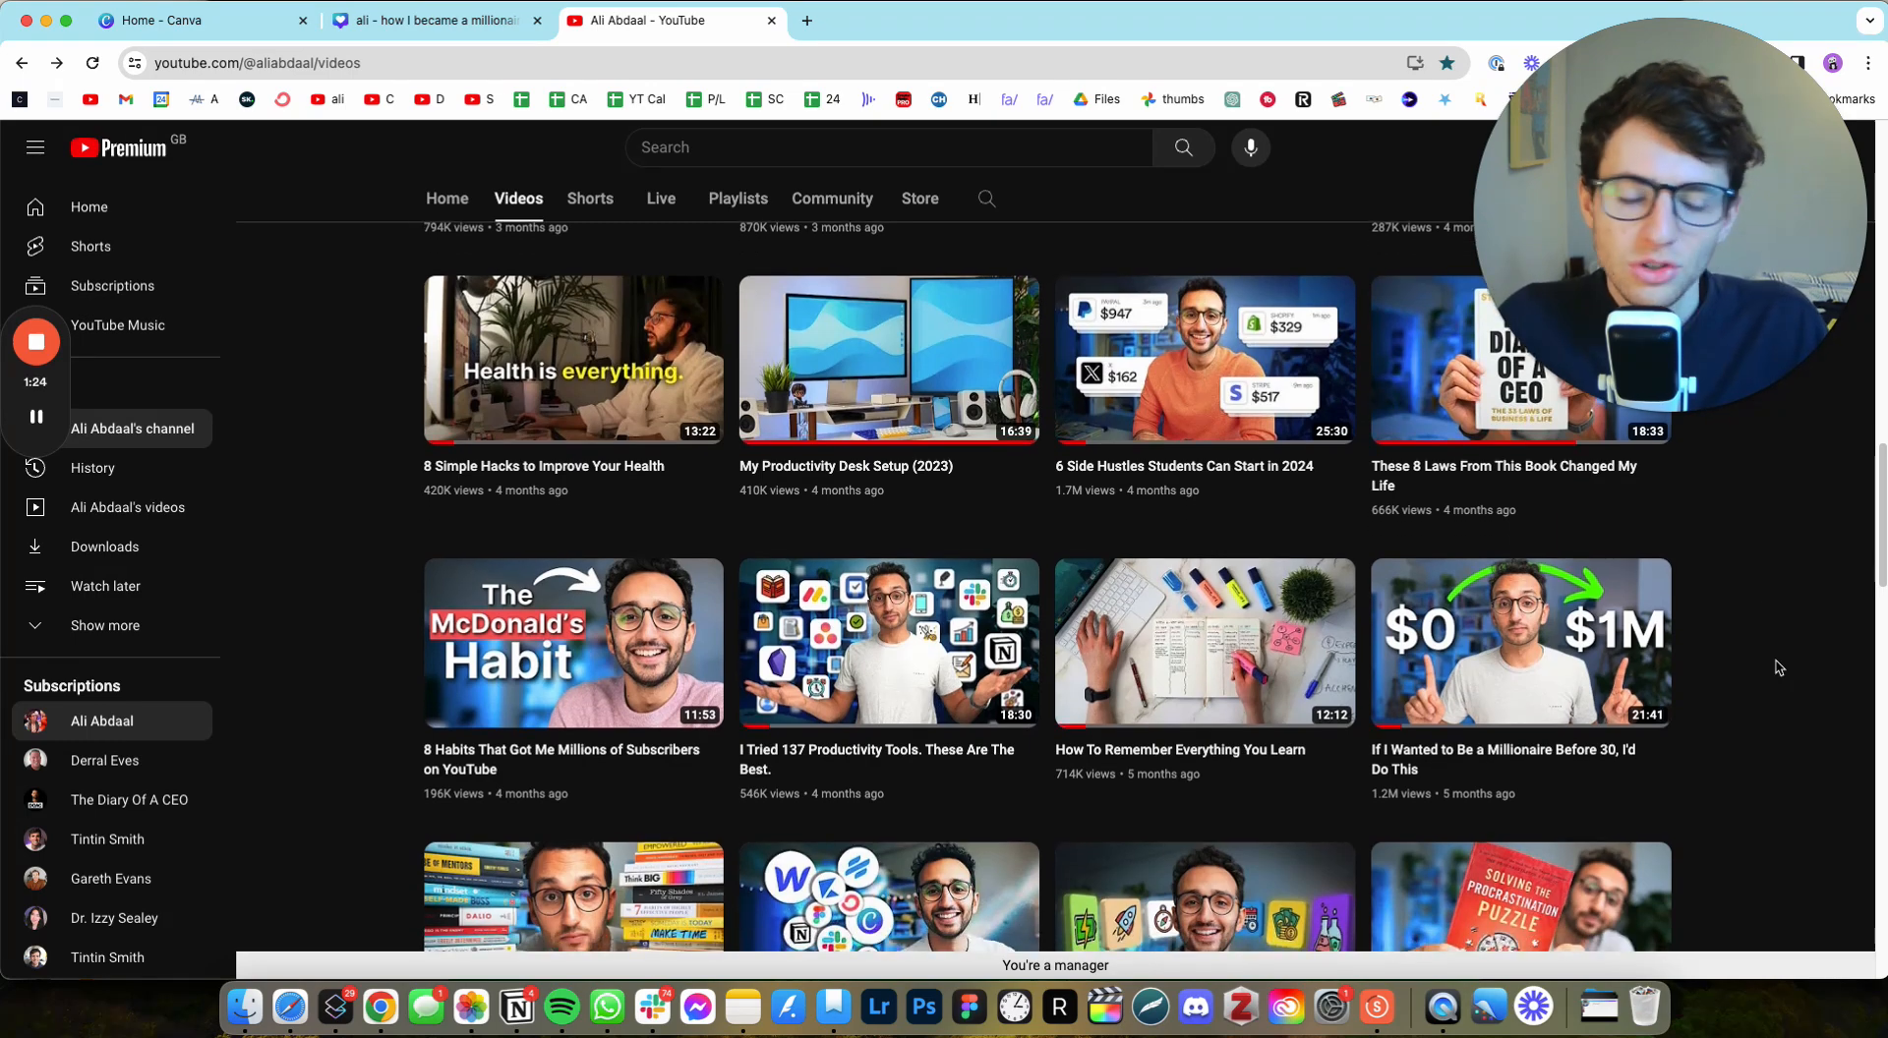
scroll(1778, 668, down, 6)
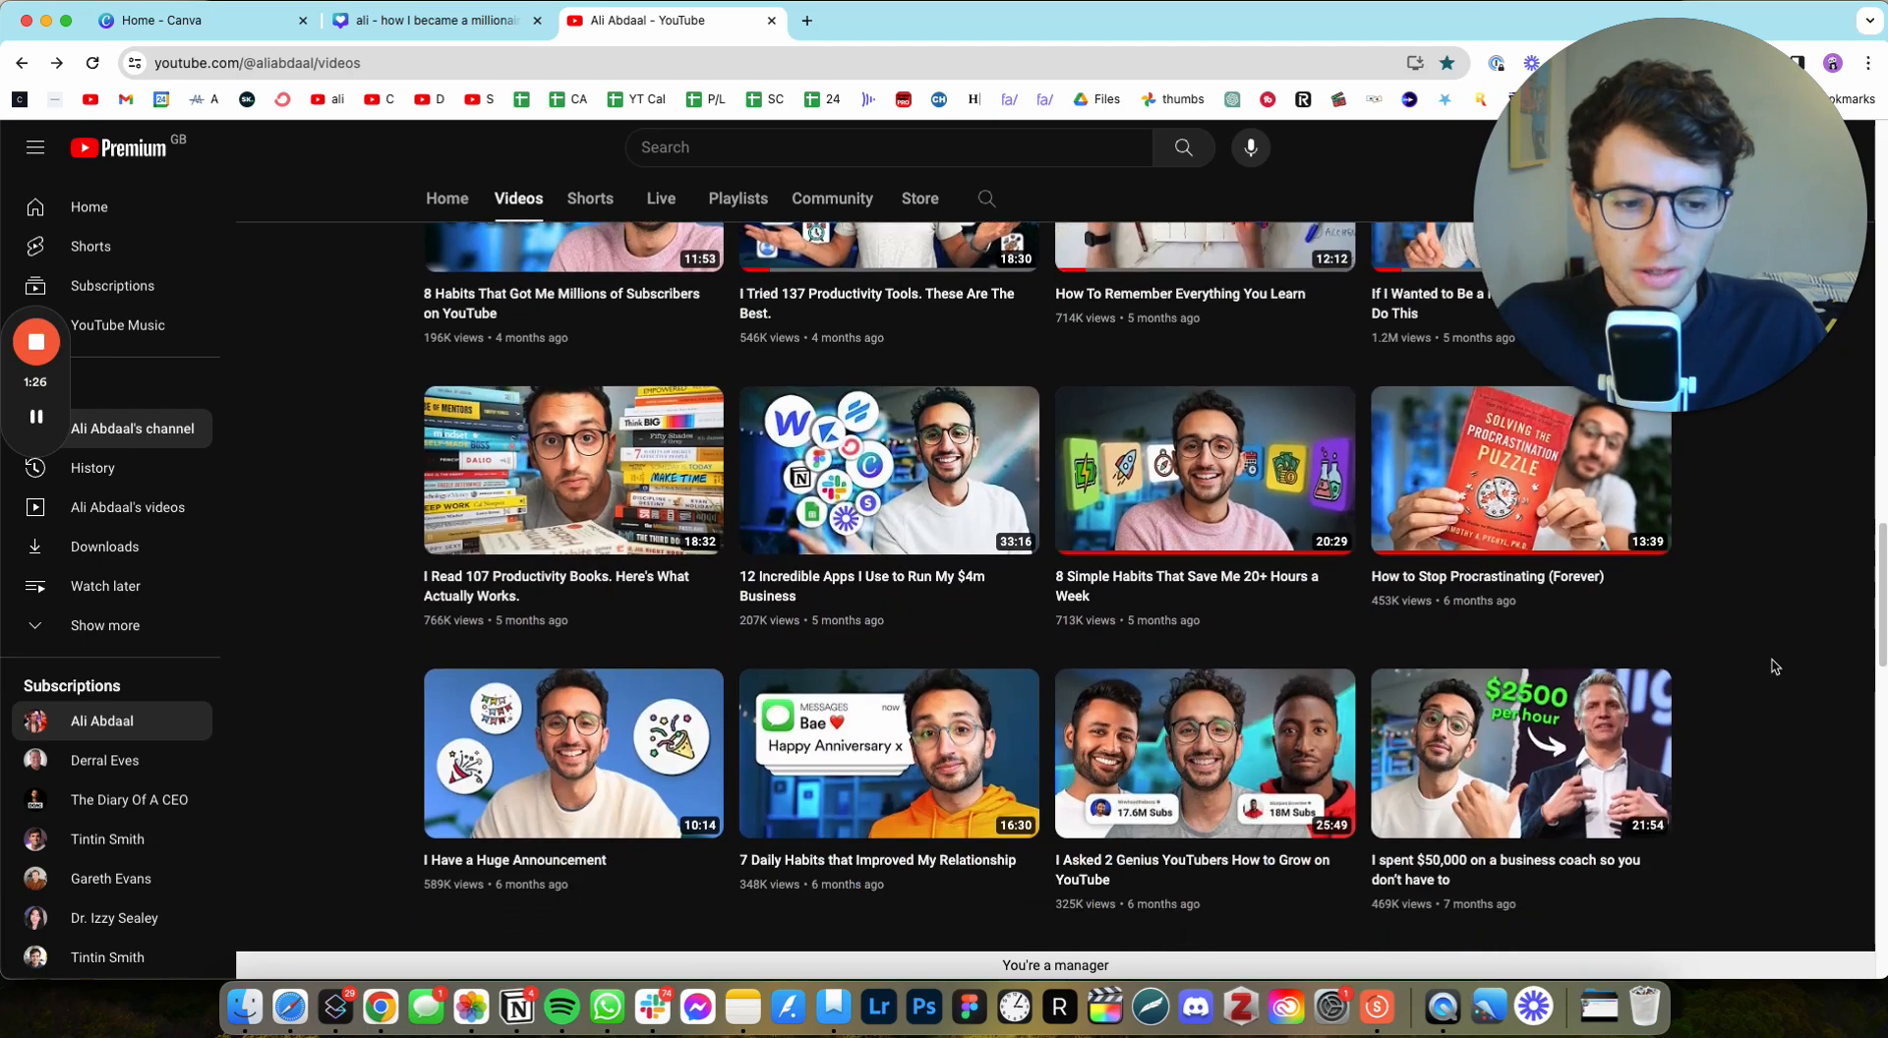
scroll(1776, 667, up, 5)
scroll(1775, 666, up, 1)
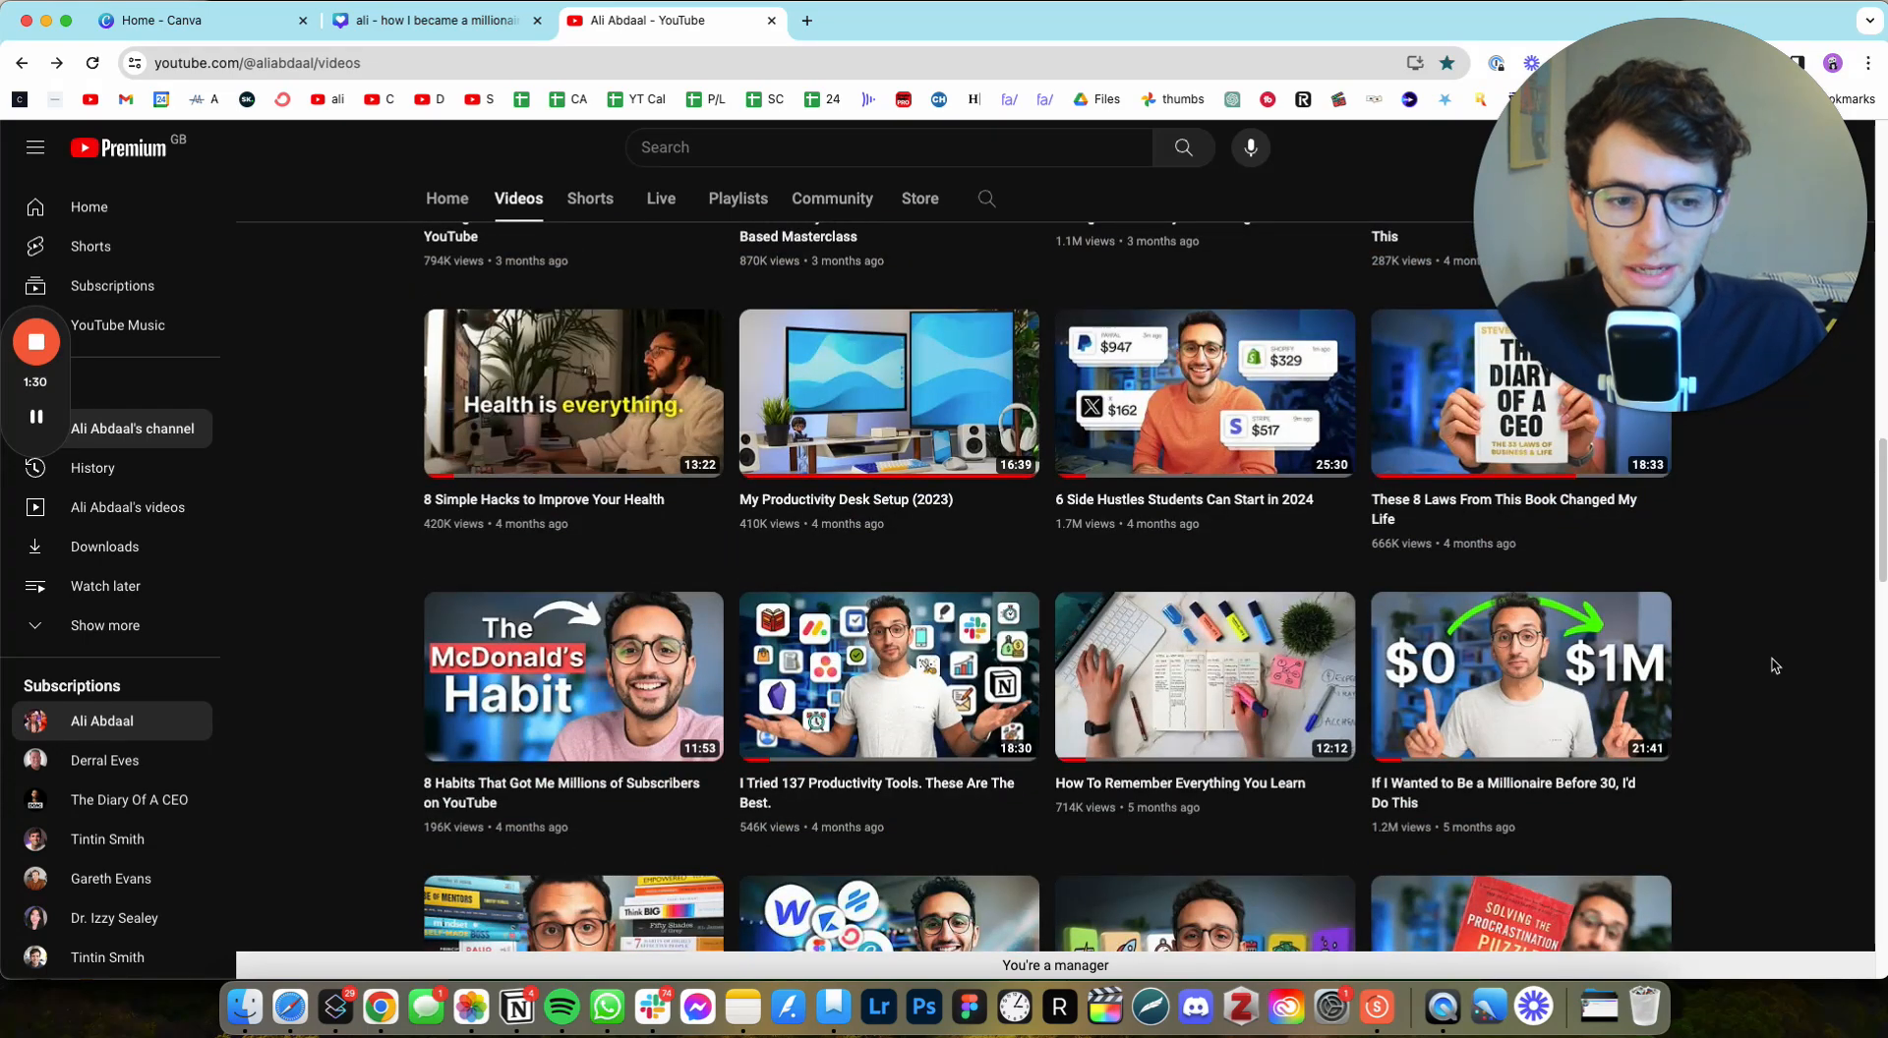
scroll(1775, 667, down, 15)
scroll(1776, 667, up, 5)
scroll(1776, 667, down, 6)
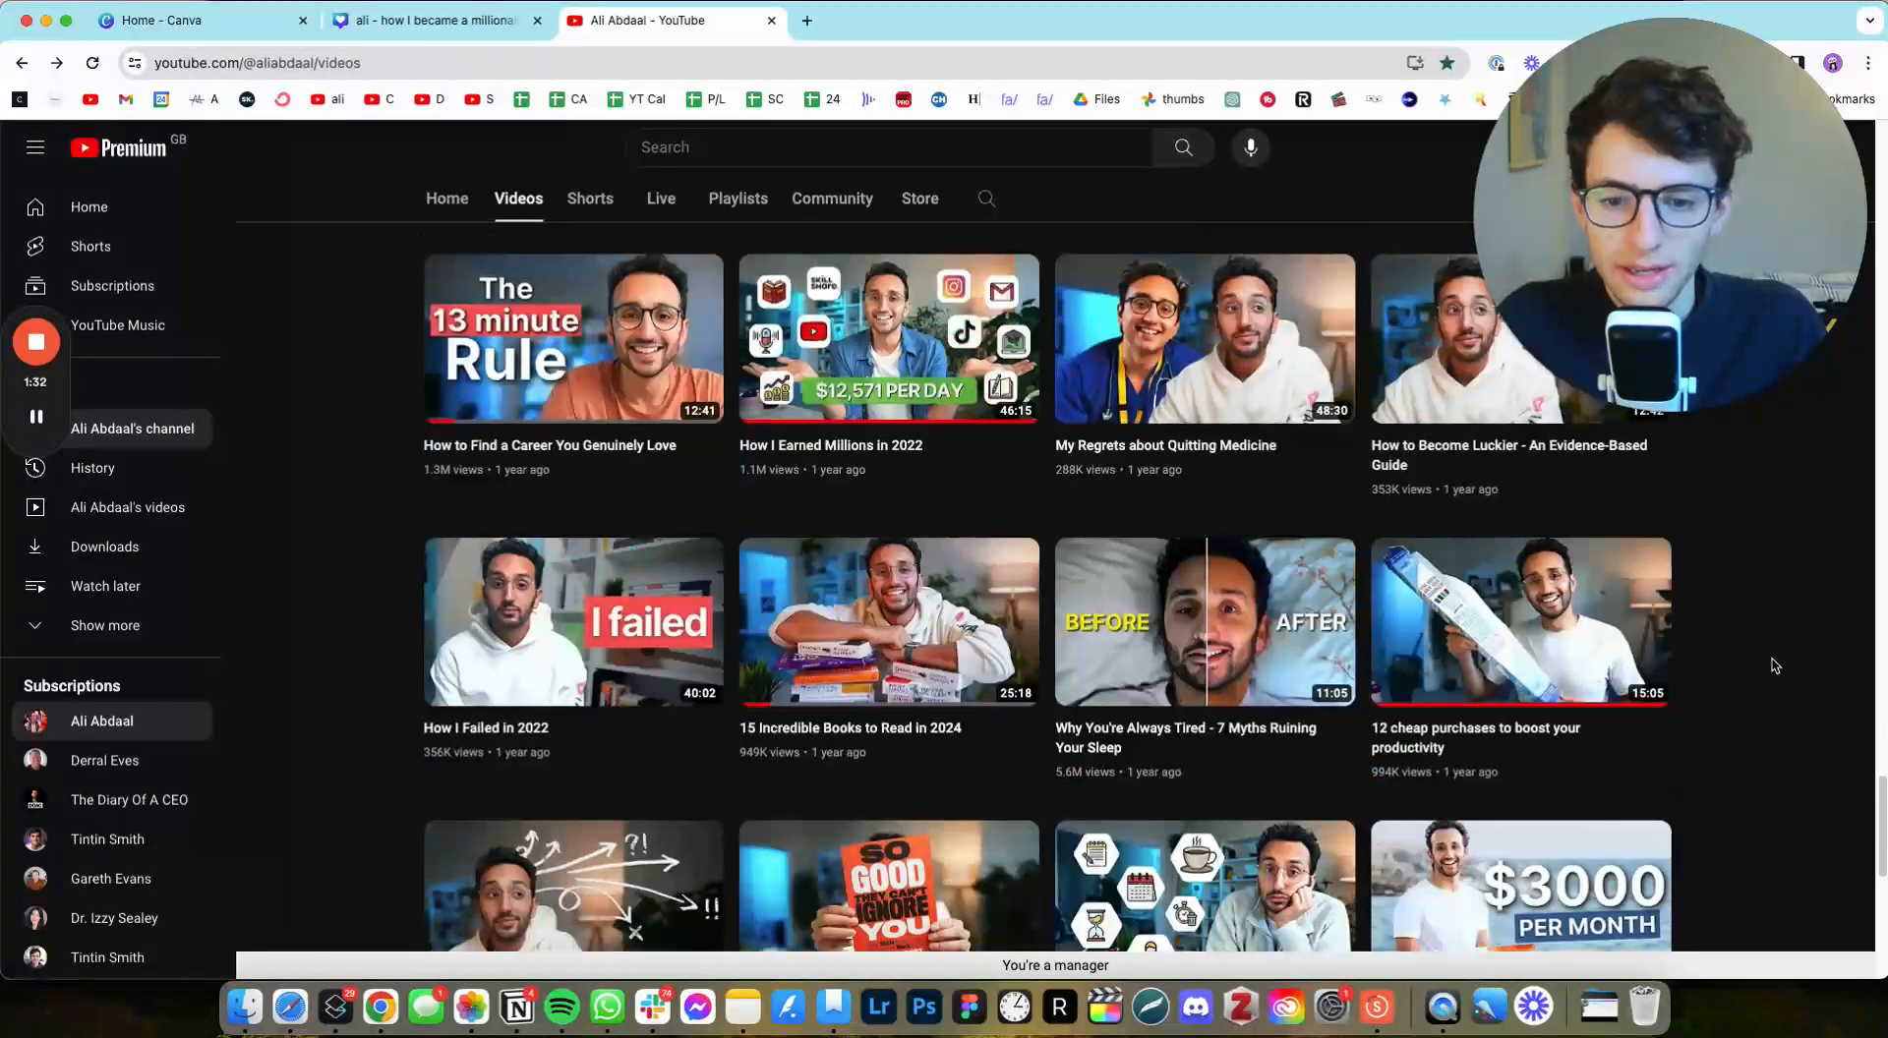
scroll(1776, 666, down, 1)
scroll(1747, 690, down, 1)
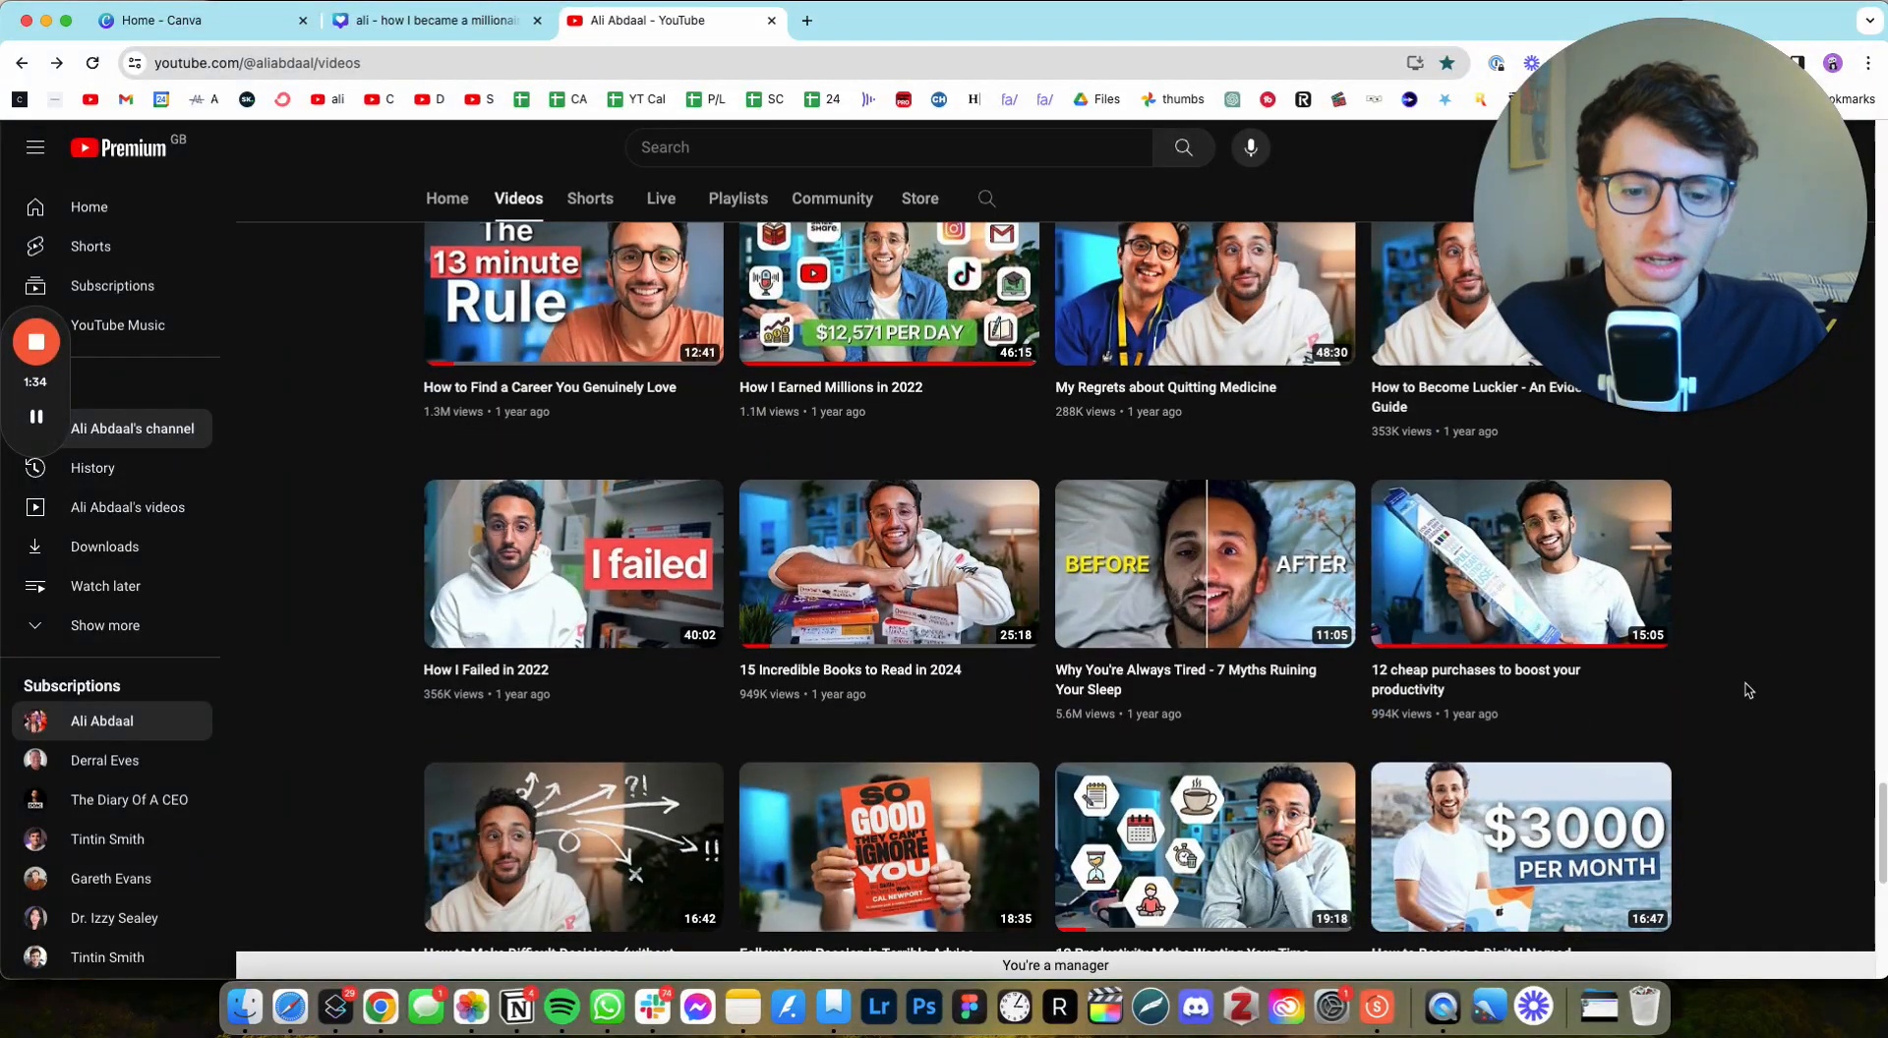
scroll(1749, 692, up, 15)
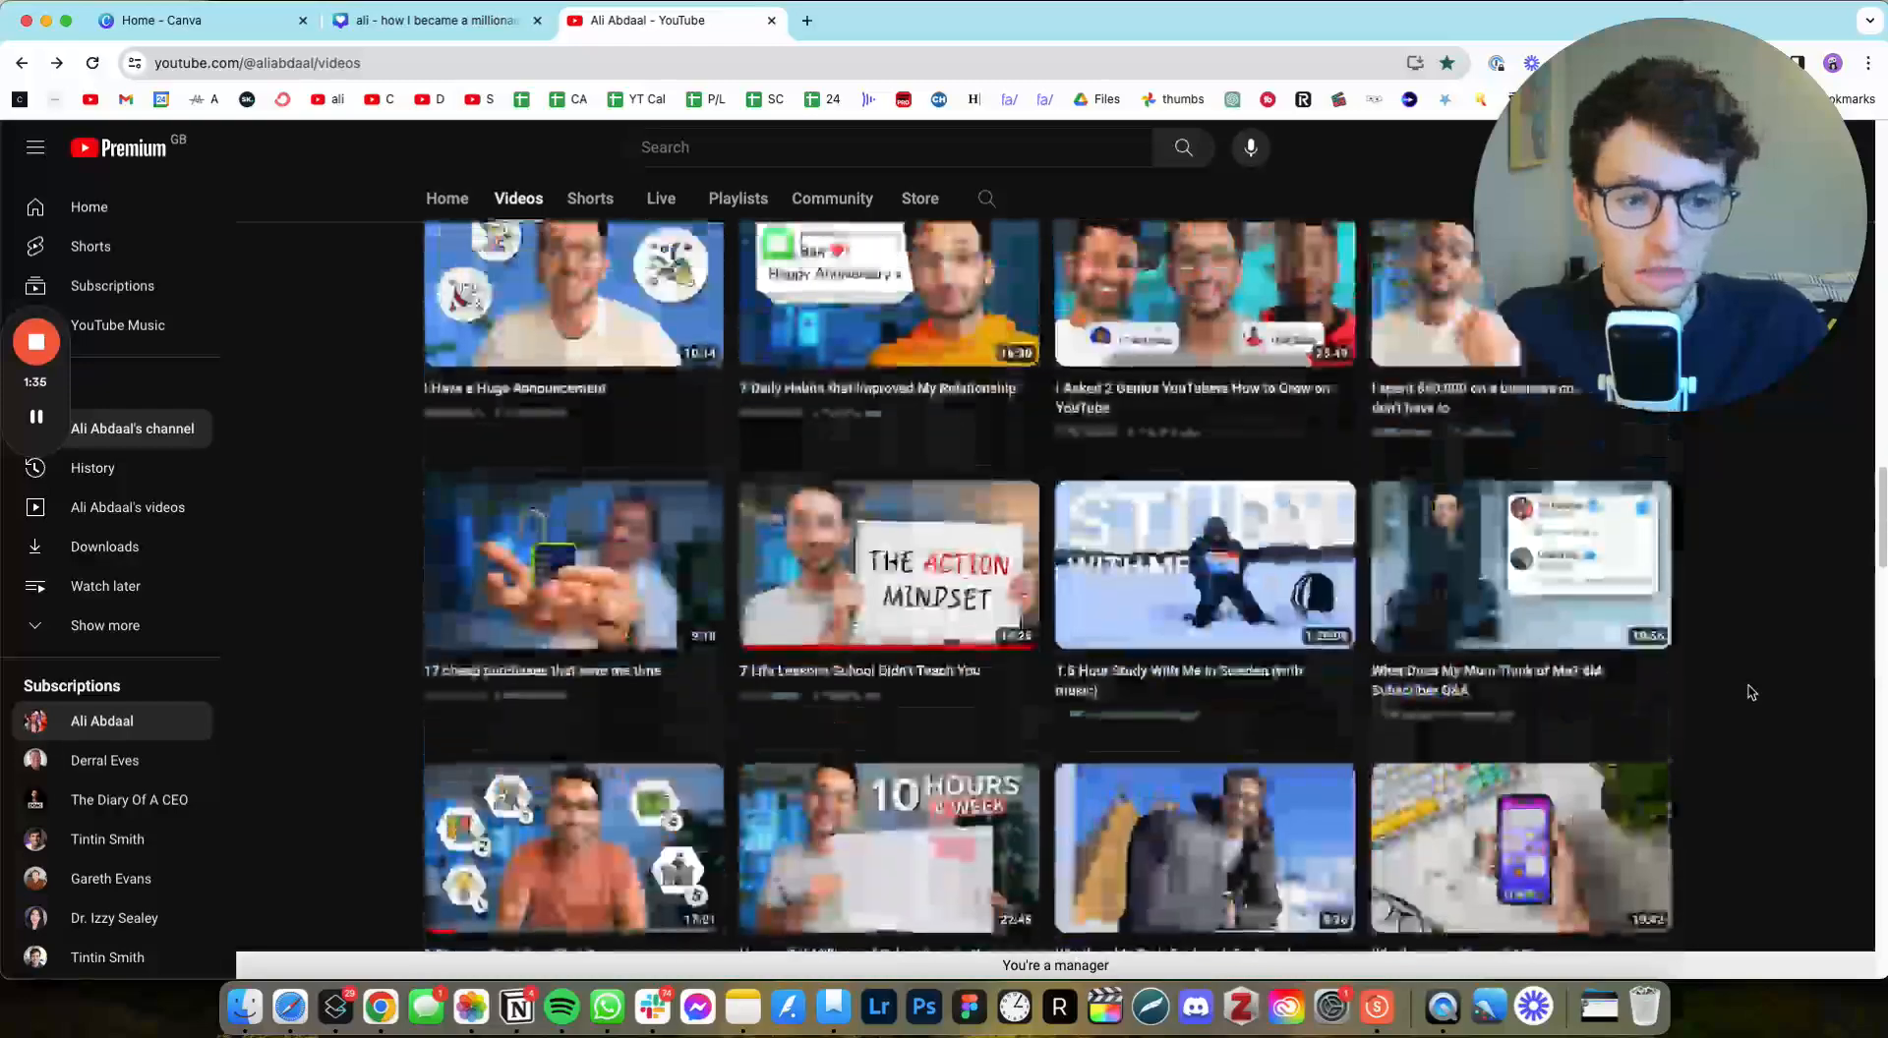
scroll(1749, 692, up, 3)
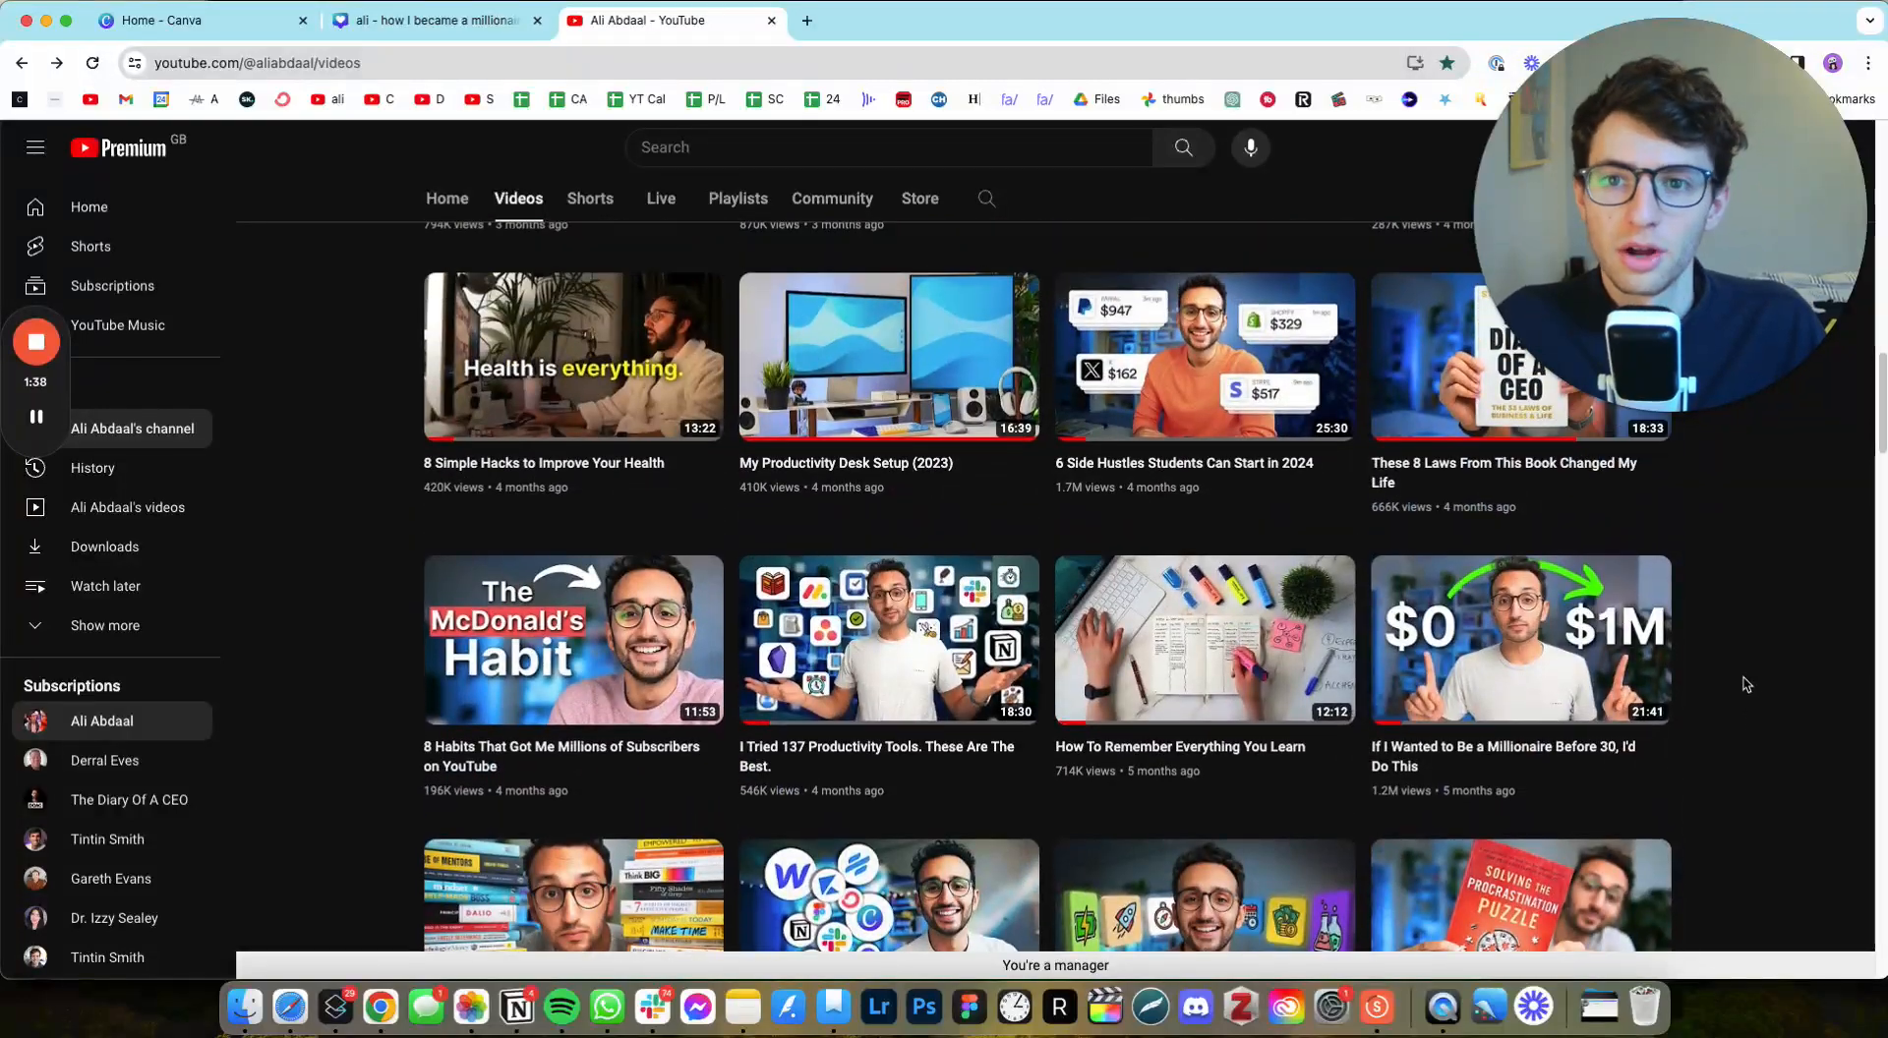
Step: In the Canva thumbnail design, add the uploaded photo of the man raising both index fingers to page 1 and set it as the background
click(448, 24)
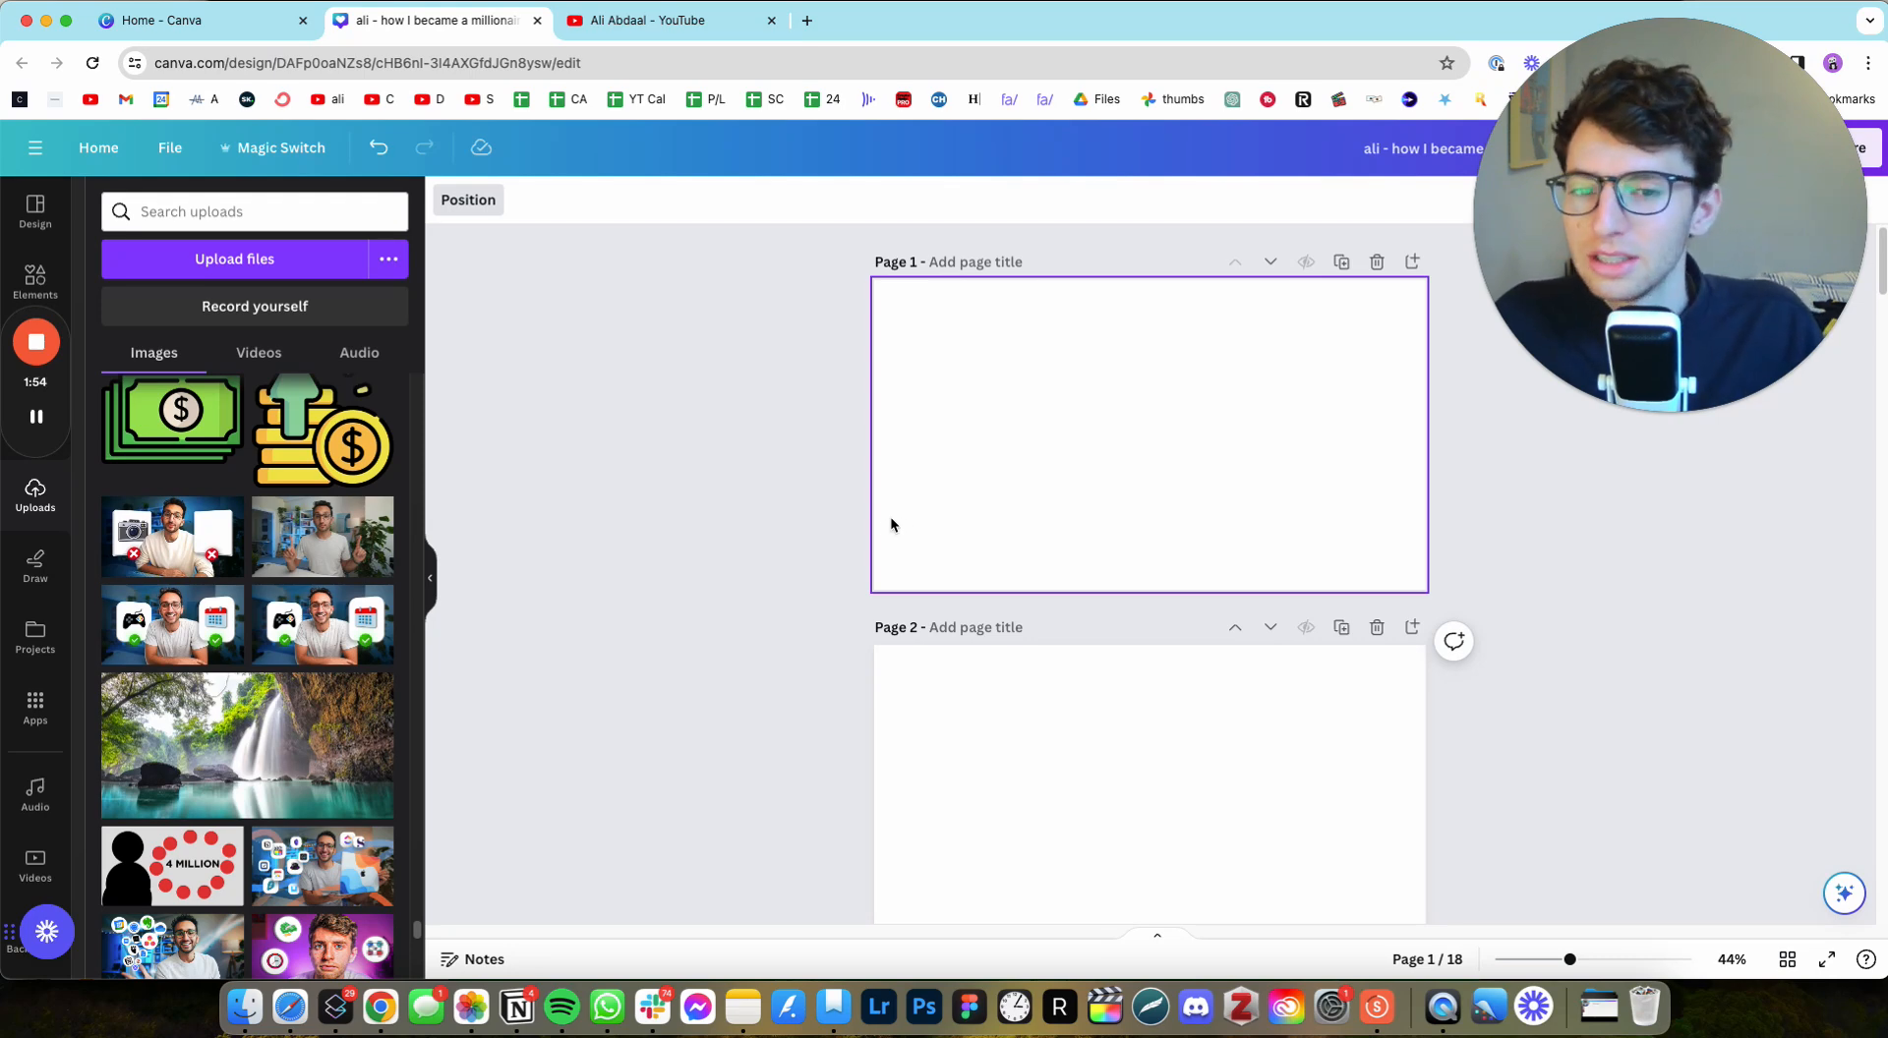
click(322, 536)
right_click(1057, 491)
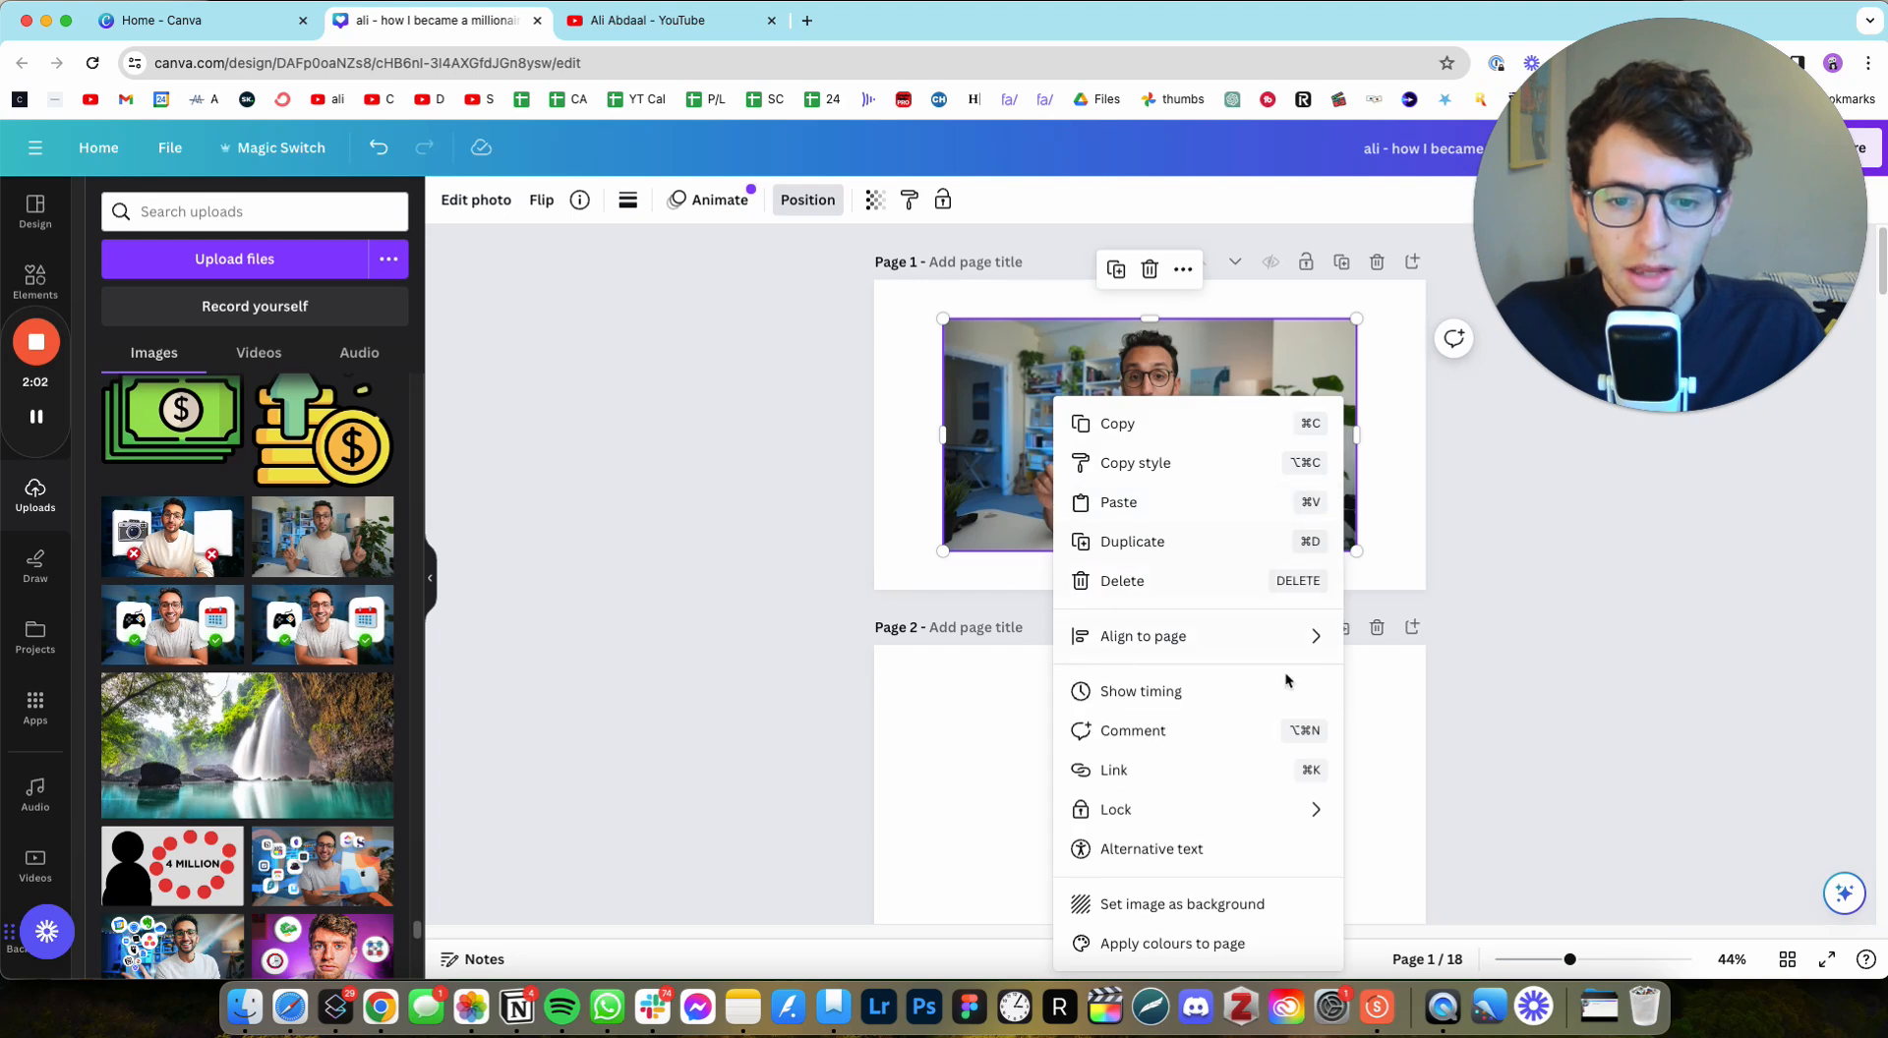
click(1193, 903)
Step: Examine the page 1 background photo up close and at reduced size, checking the face, hands and room behind
scroll(1365, 599, up, 3)
scroll(1365, 599, up, 2)
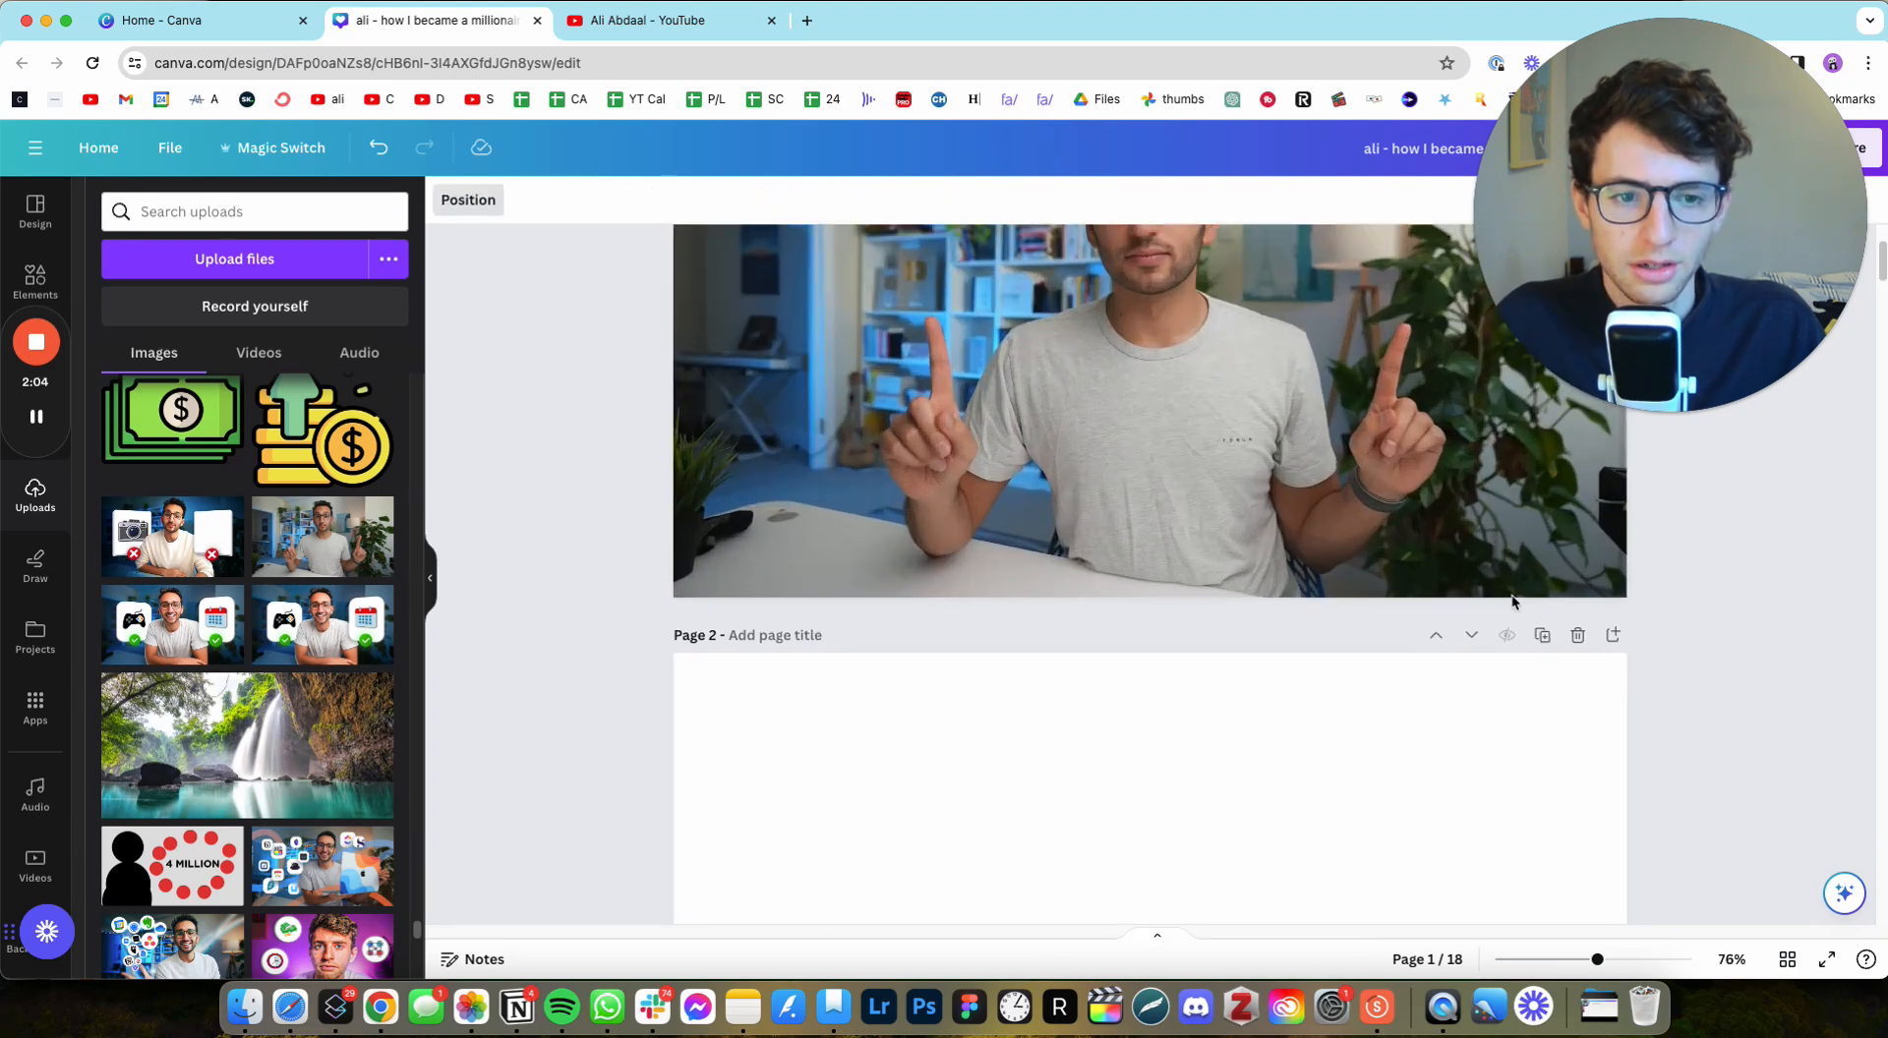
scroll(1513, 594, up, 3)
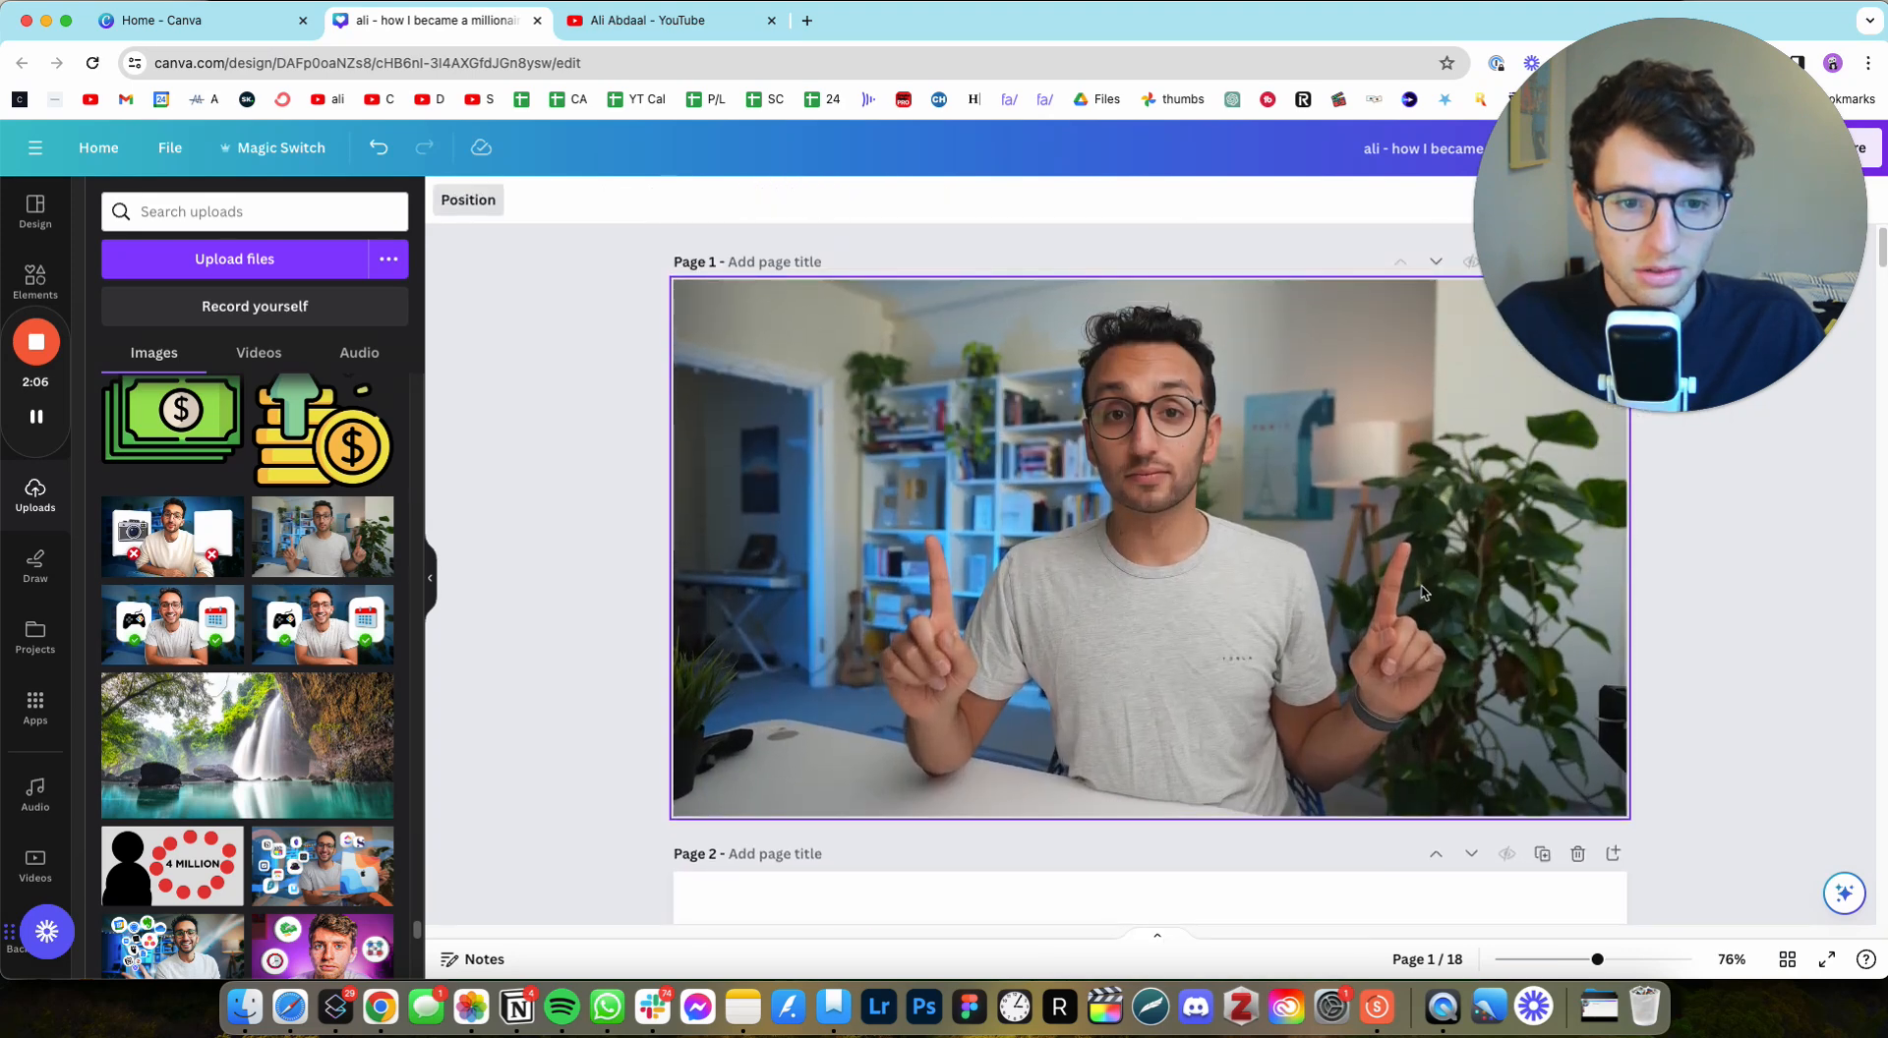
scroll(1631, 630, up, 2)
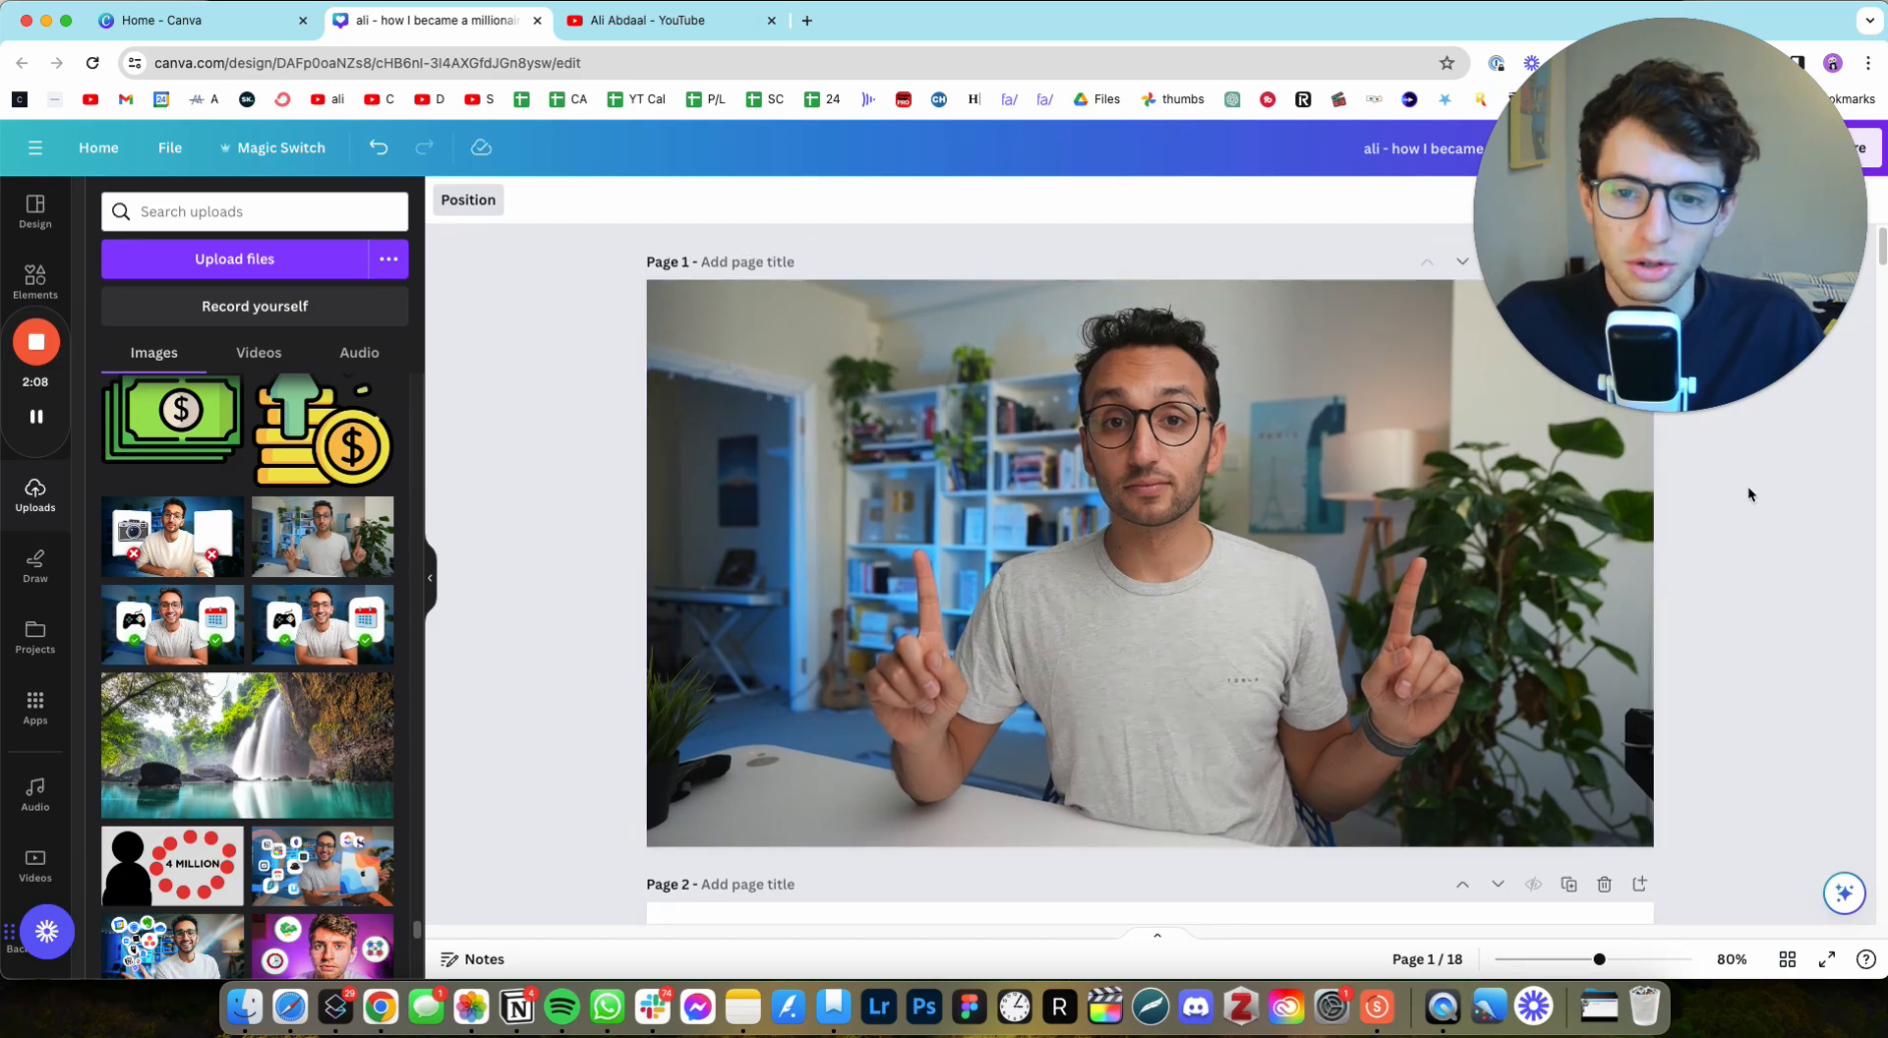
scroll(922, 602, down, 2)
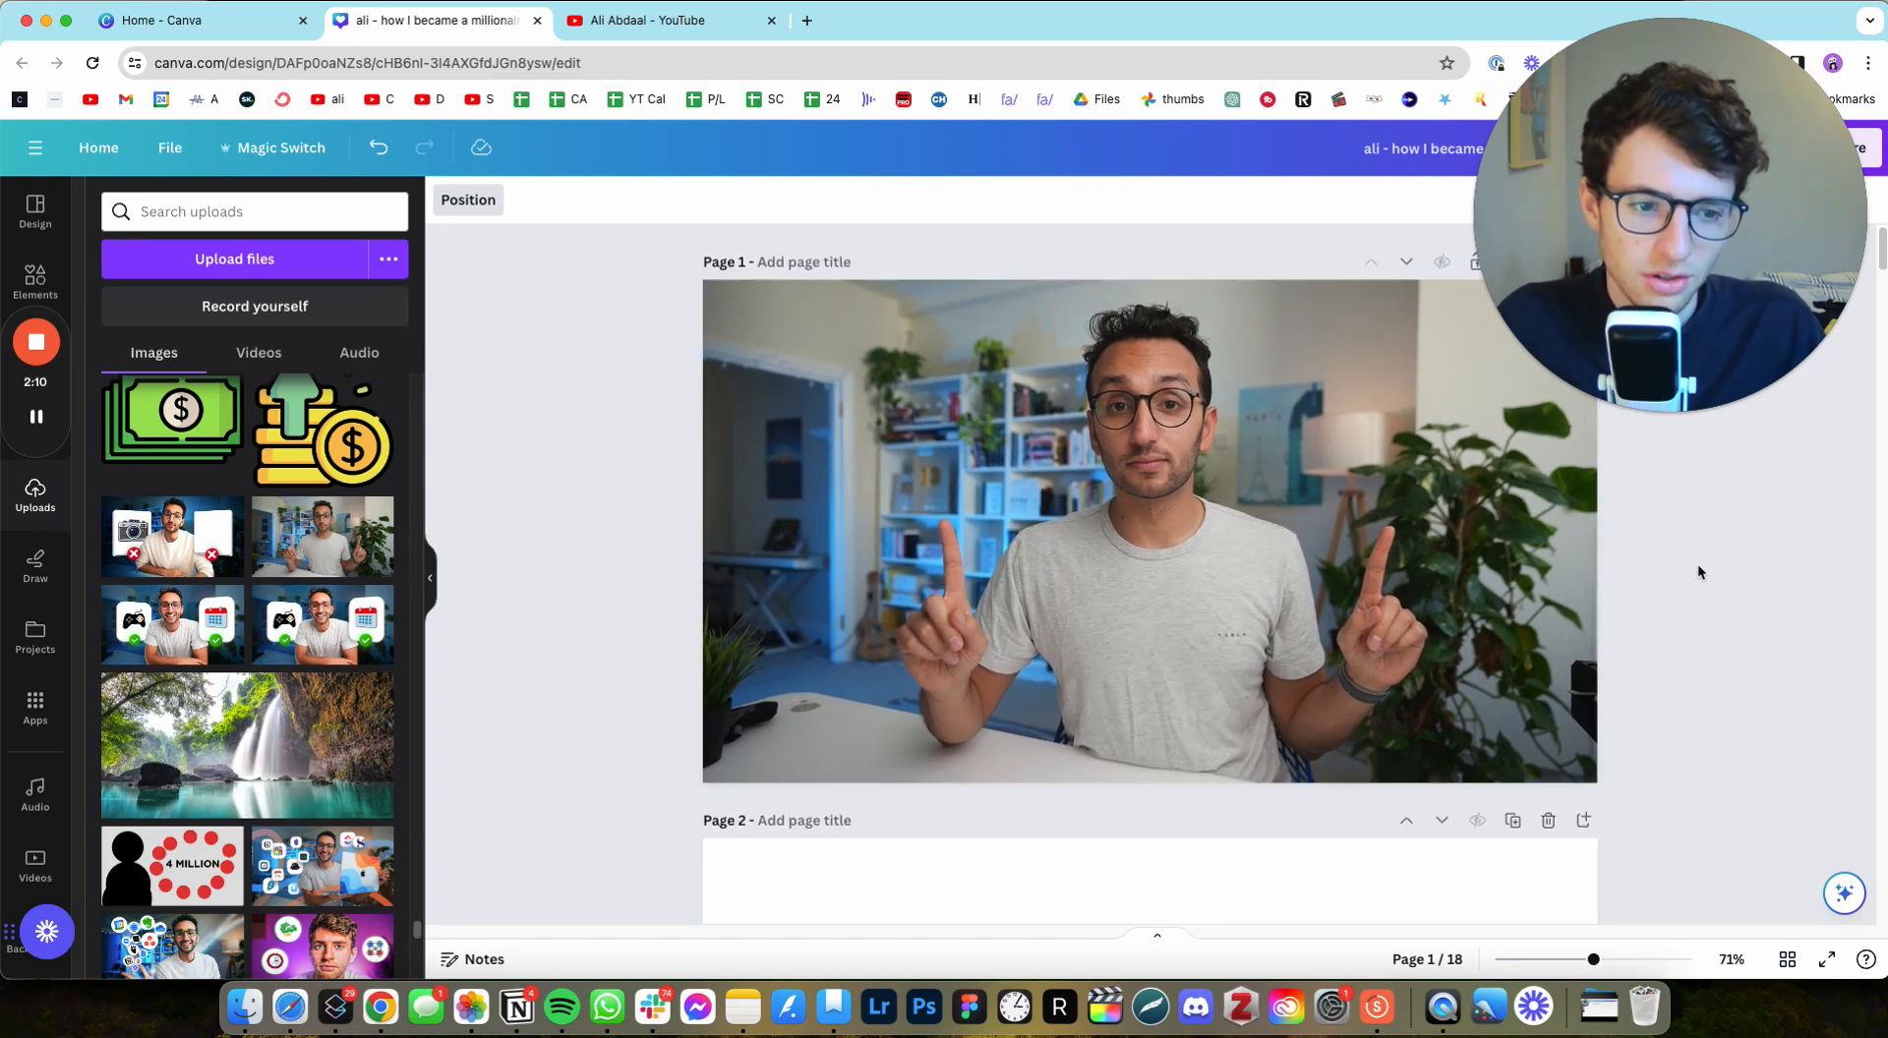
drag(1548, 456, 1812, 747)
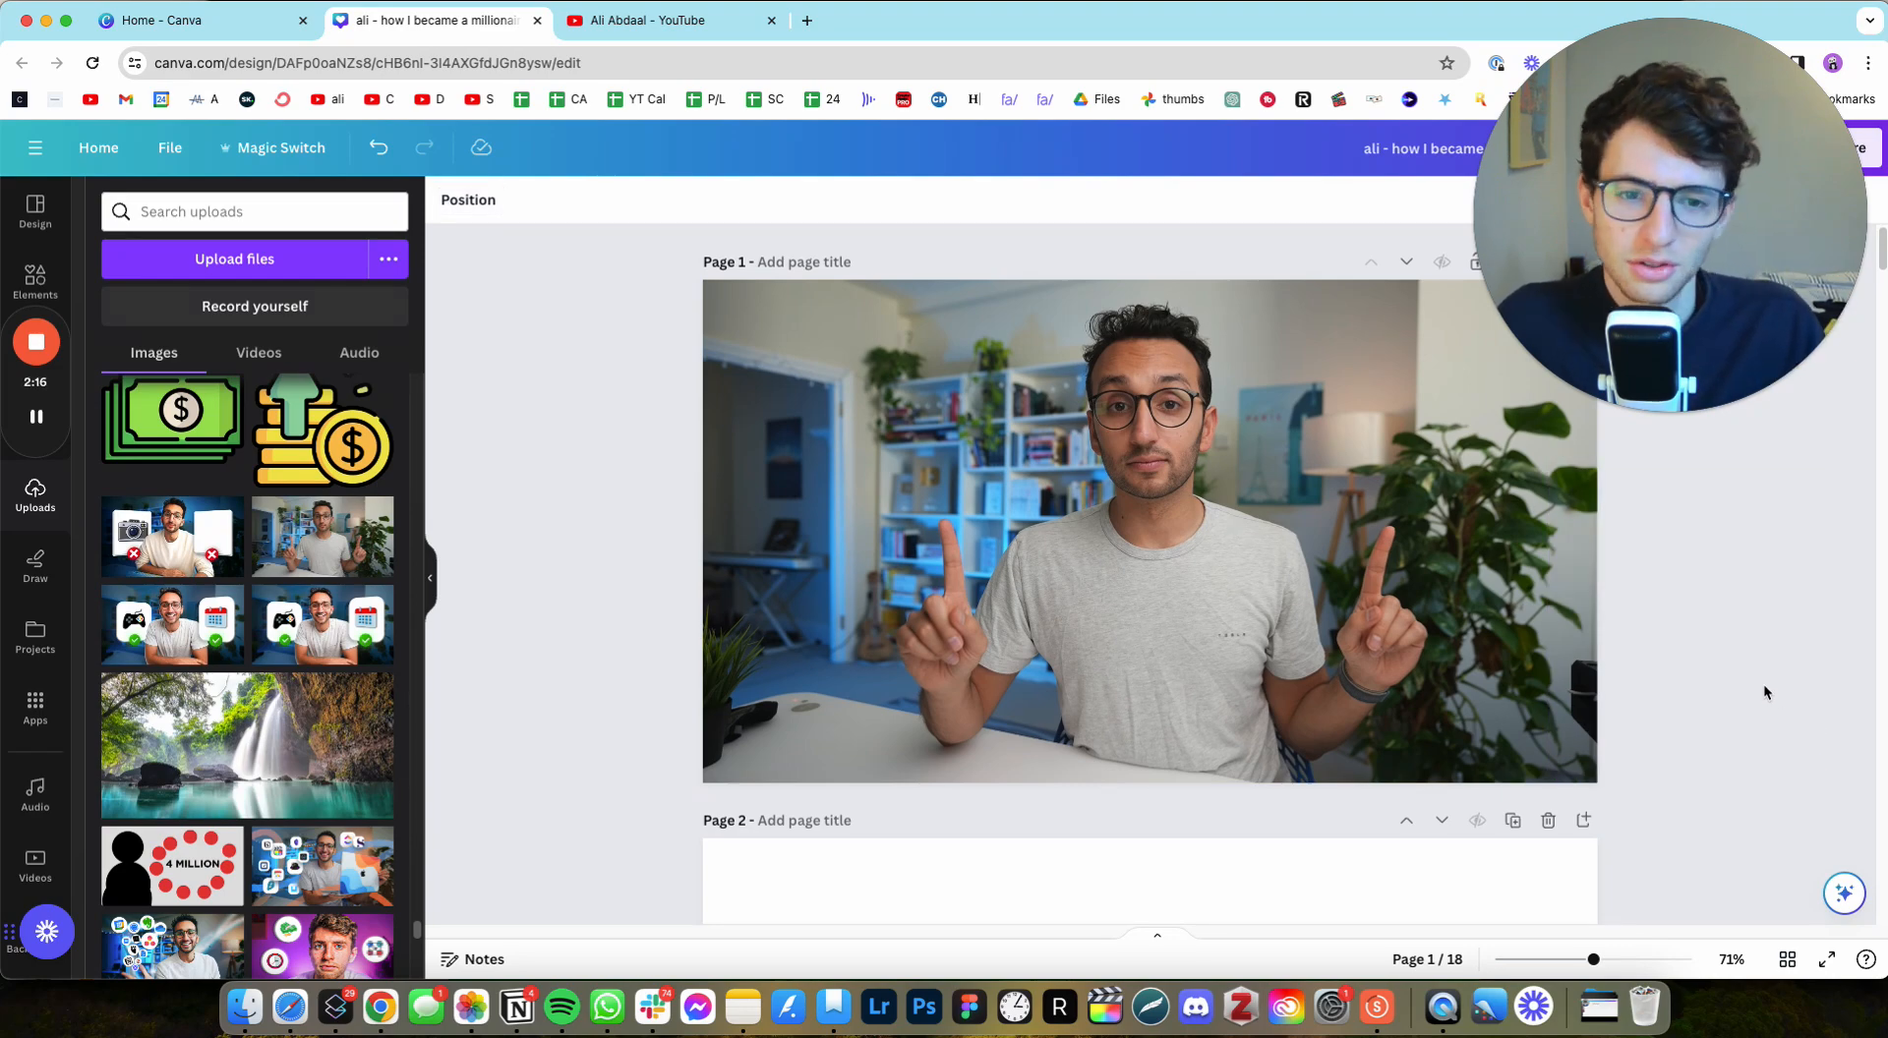
scroll(1690, 641, down, 5)
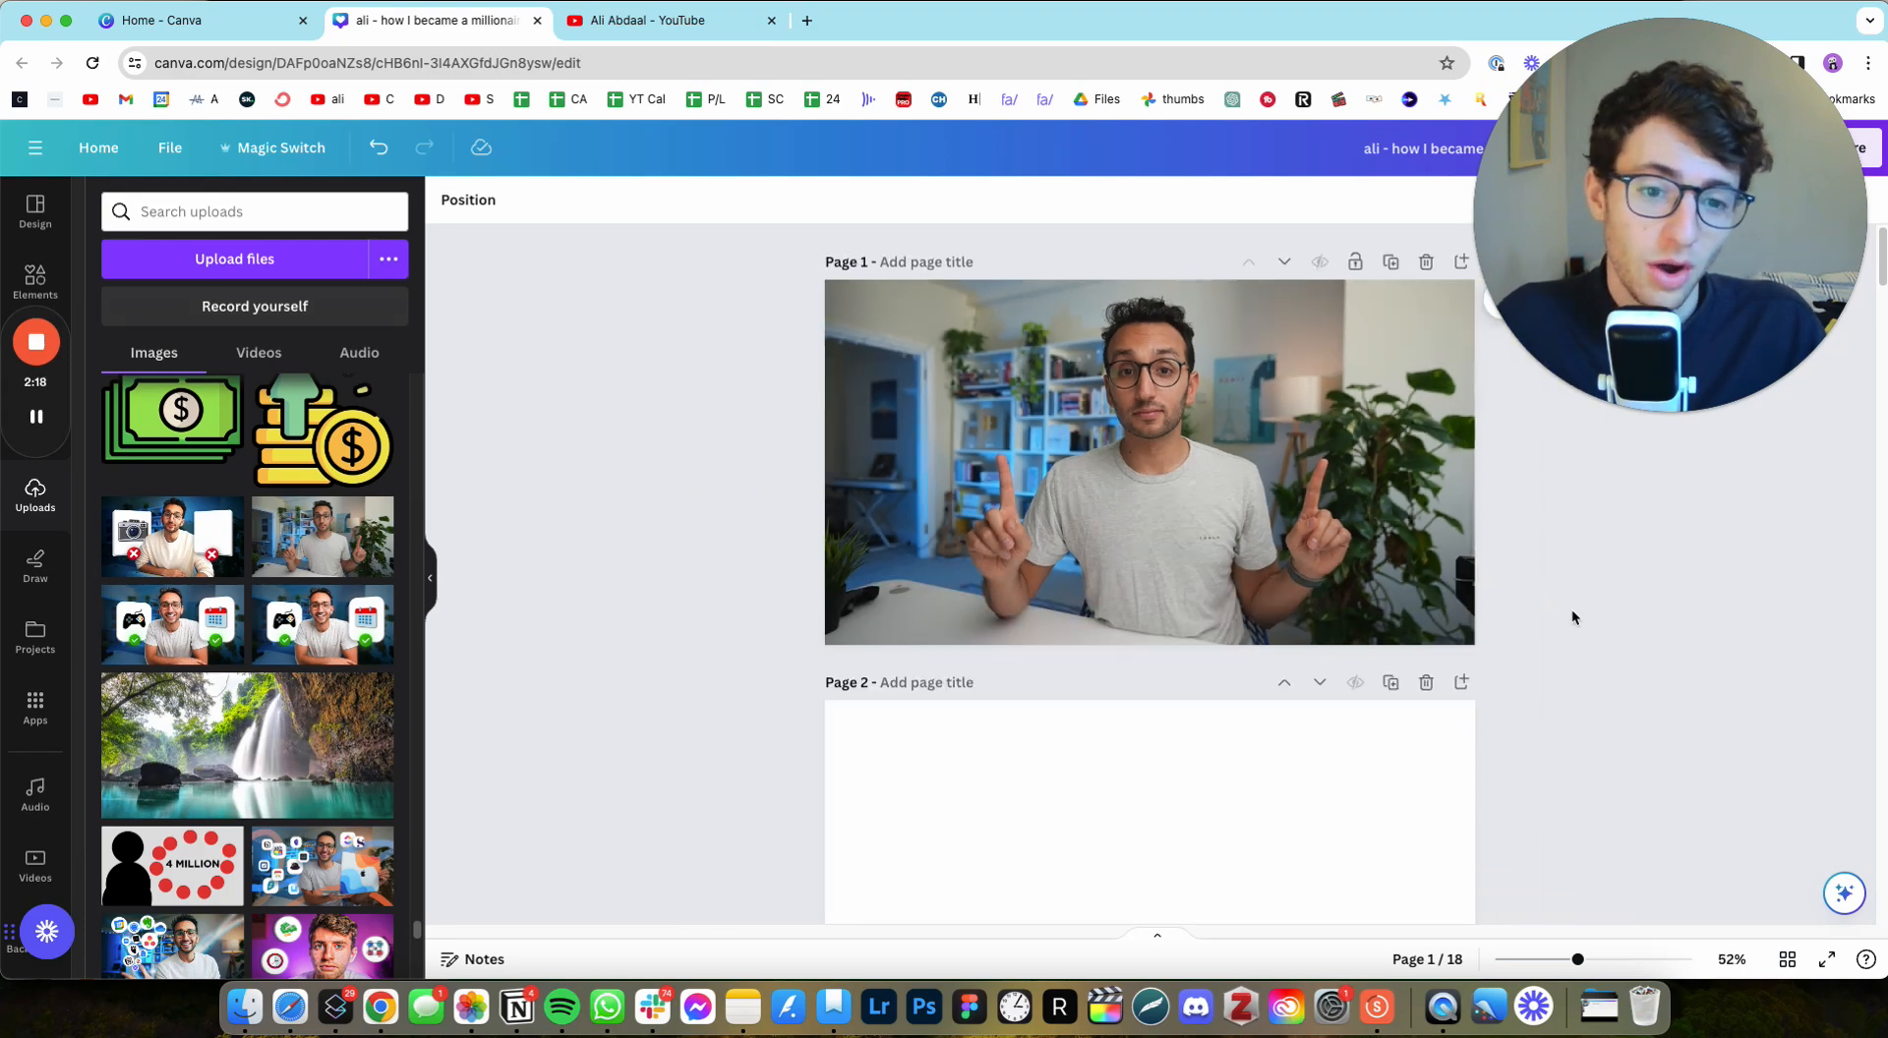
scroll(1572, 615, up, 5)
scroll(1542, 634, down, 1)
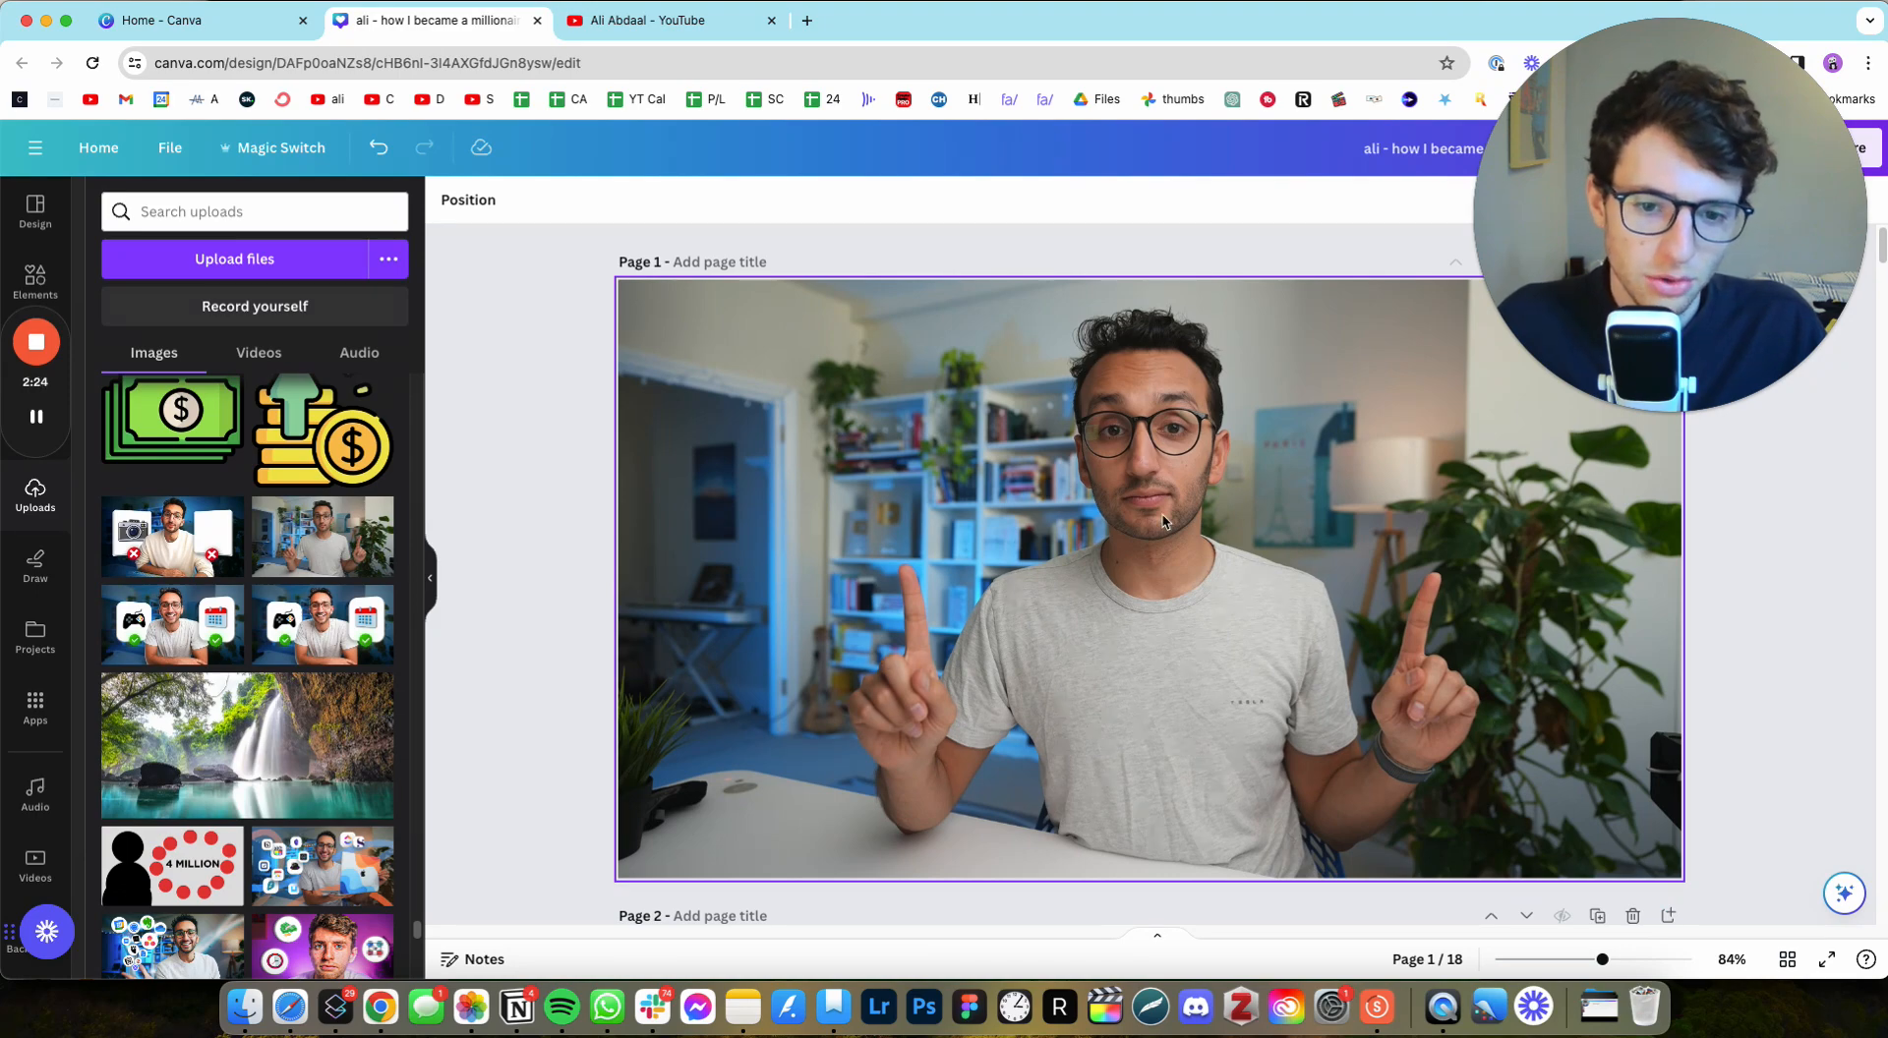
scroll(1168, 522, up, 10)
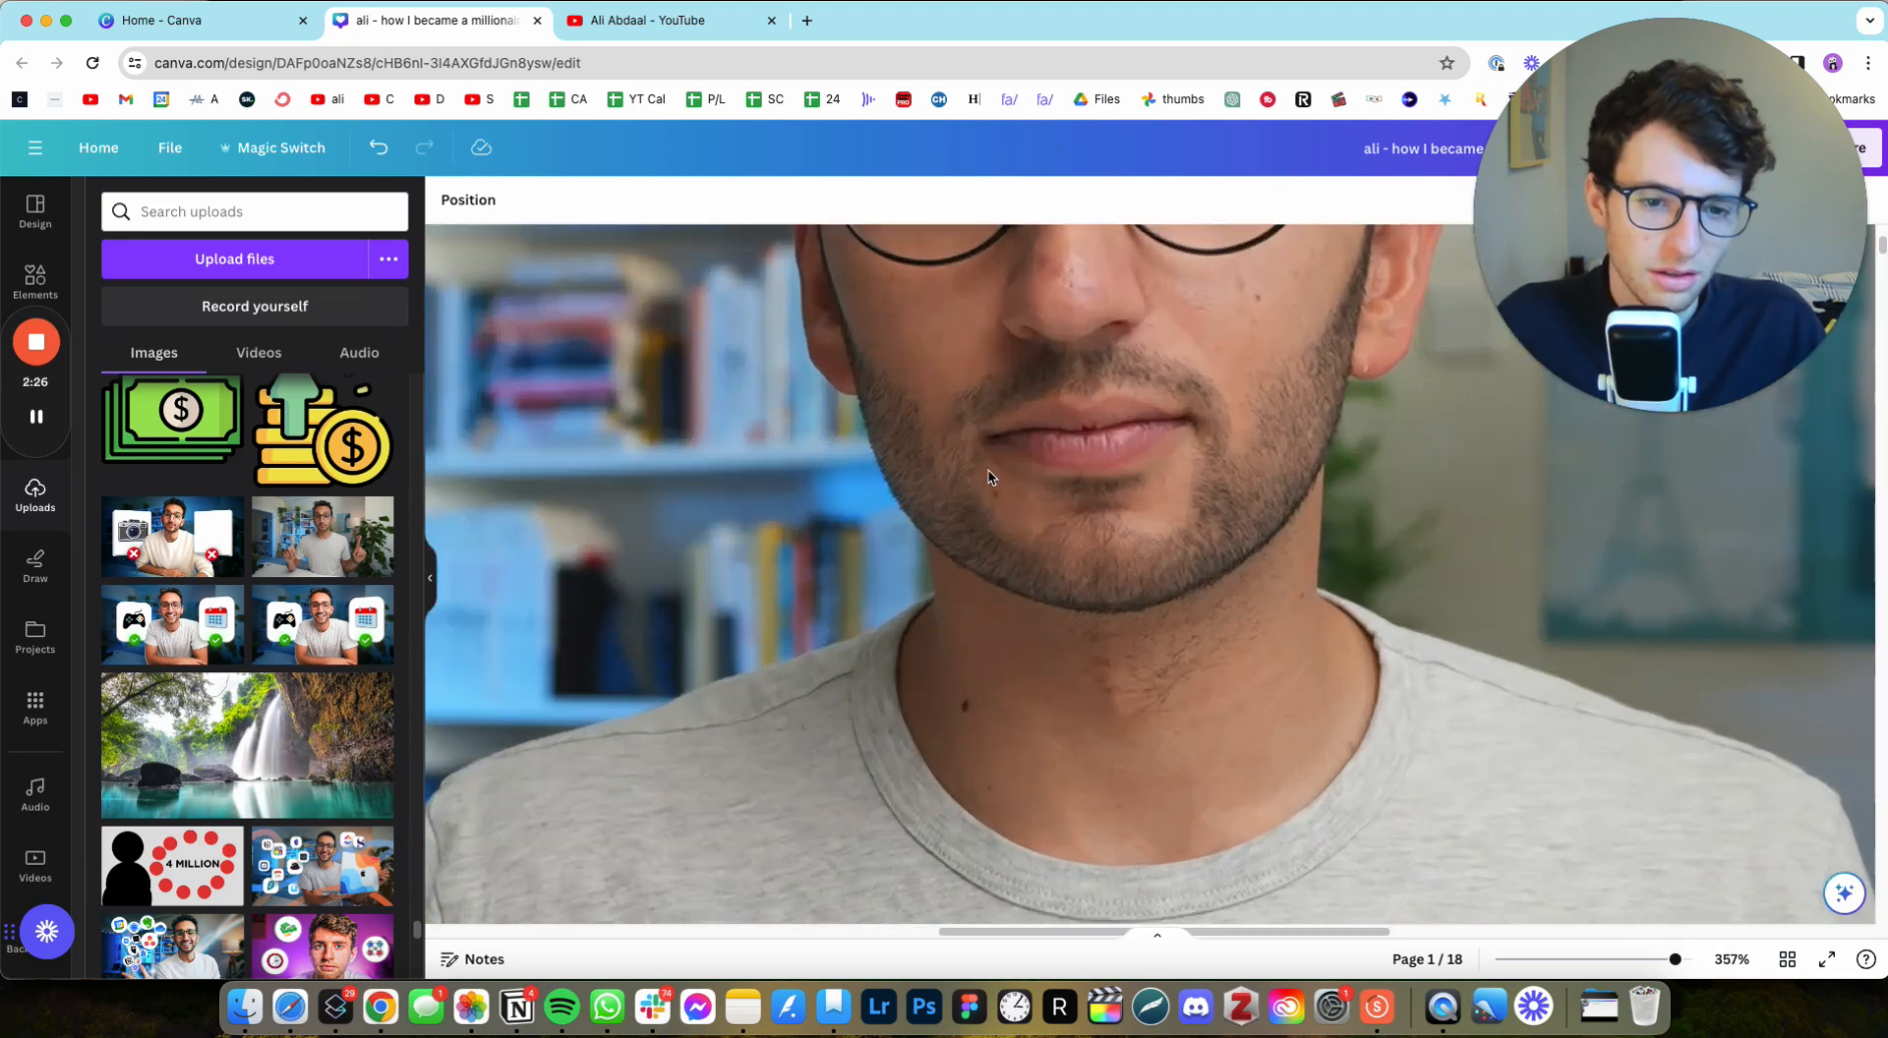
scroll(994, 490, up, 4)
scroll(996, 489, down, 4)
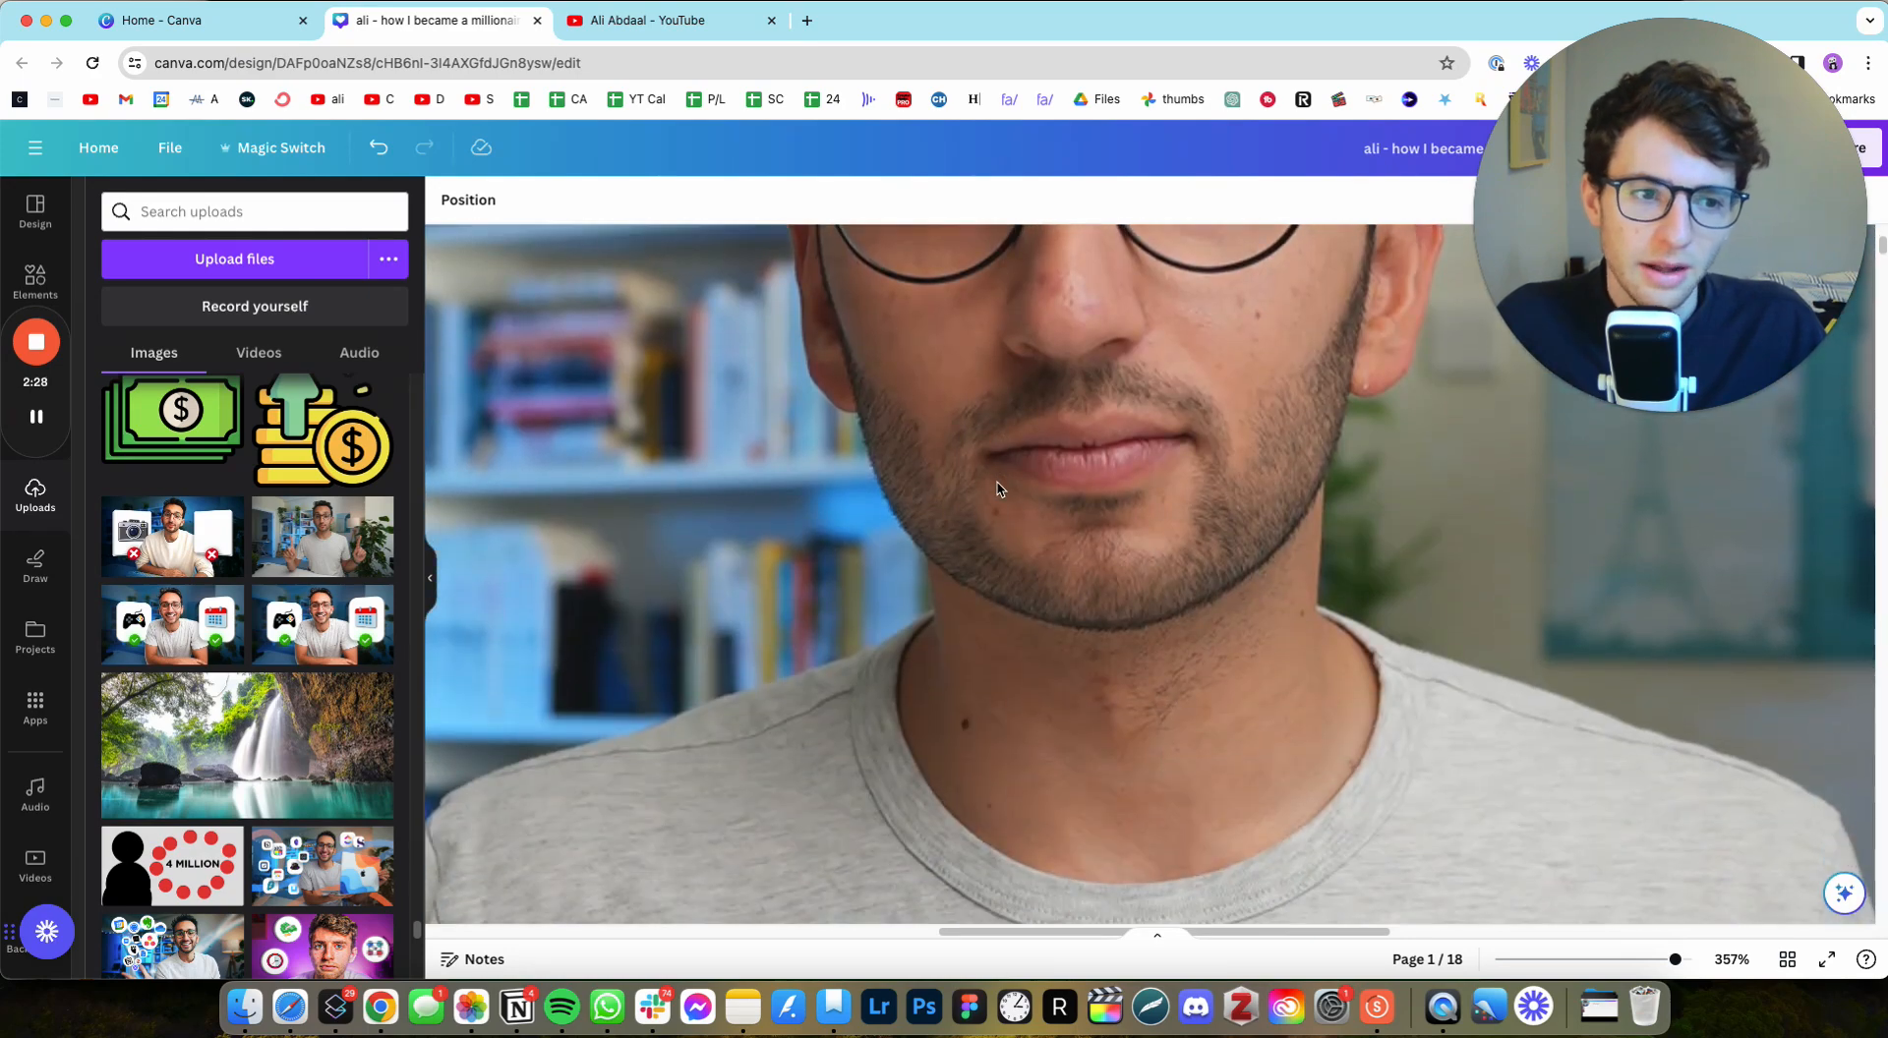
scroll(998, 489, down, 10)
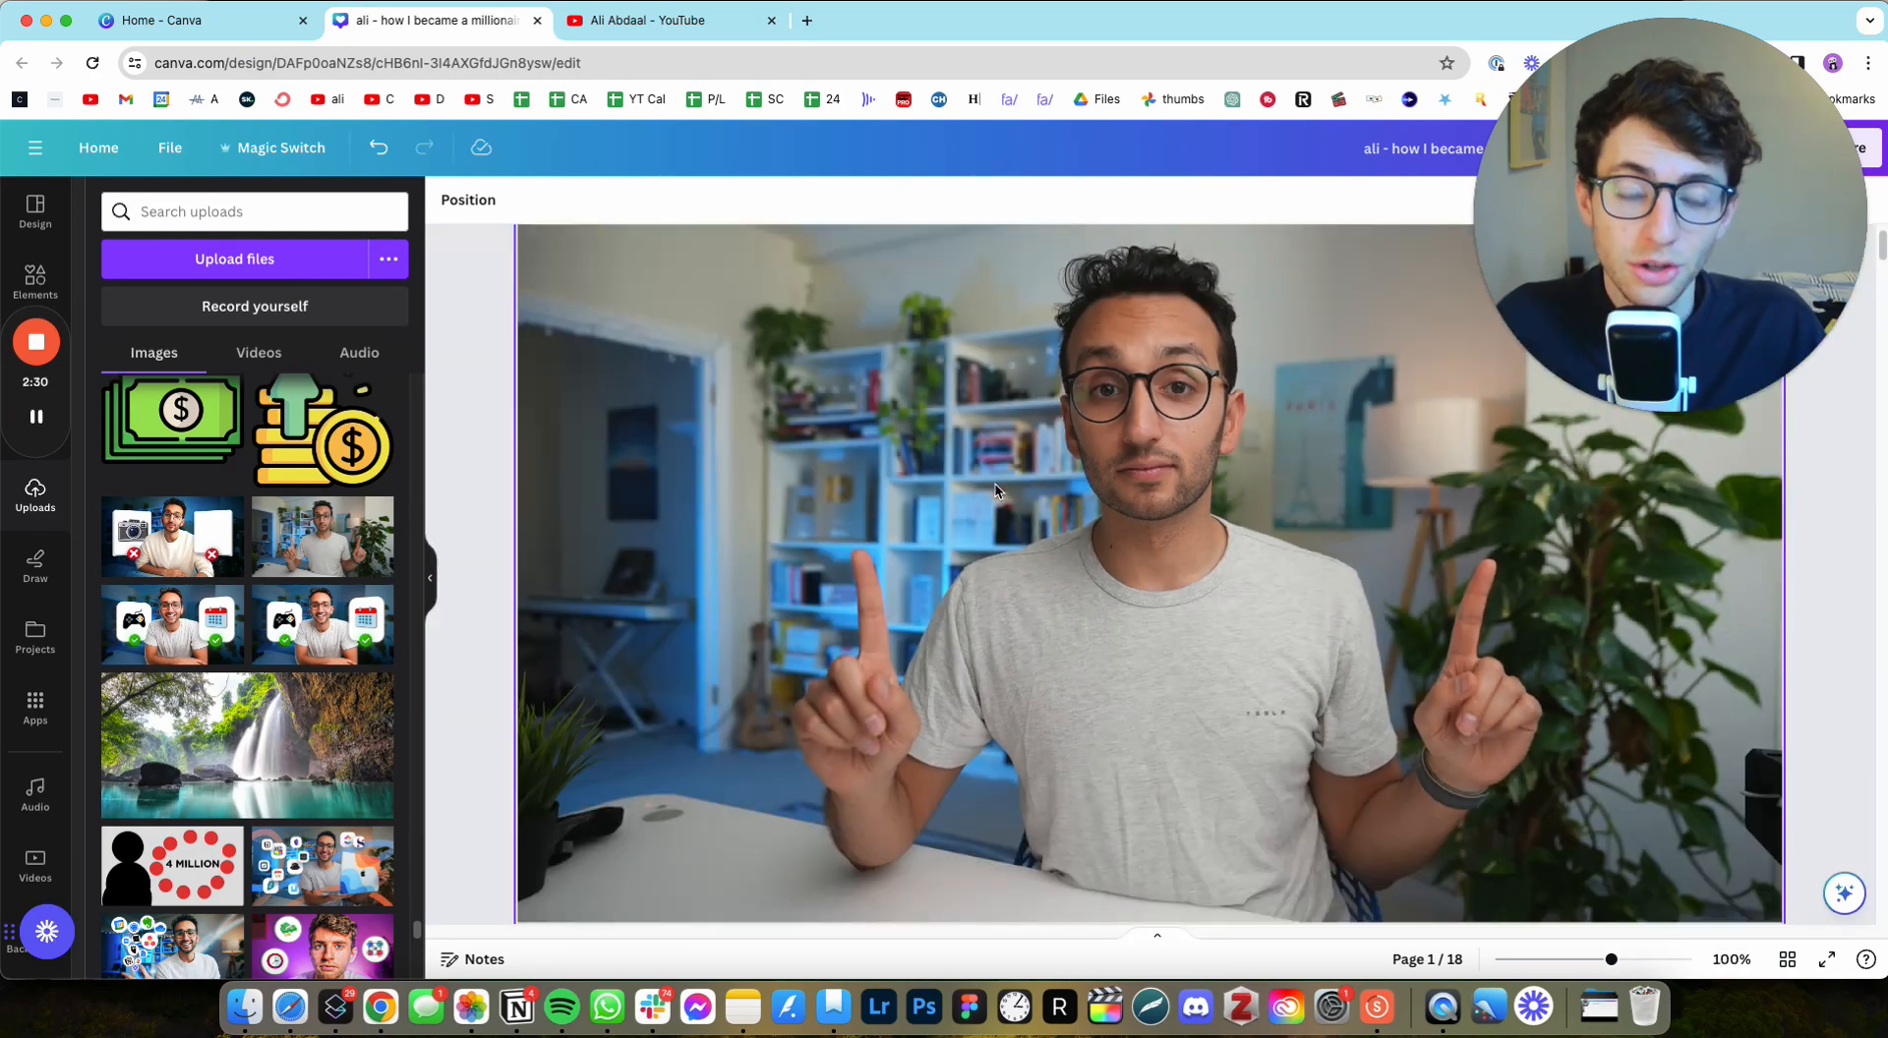
scroll(996, 490, down, 3)
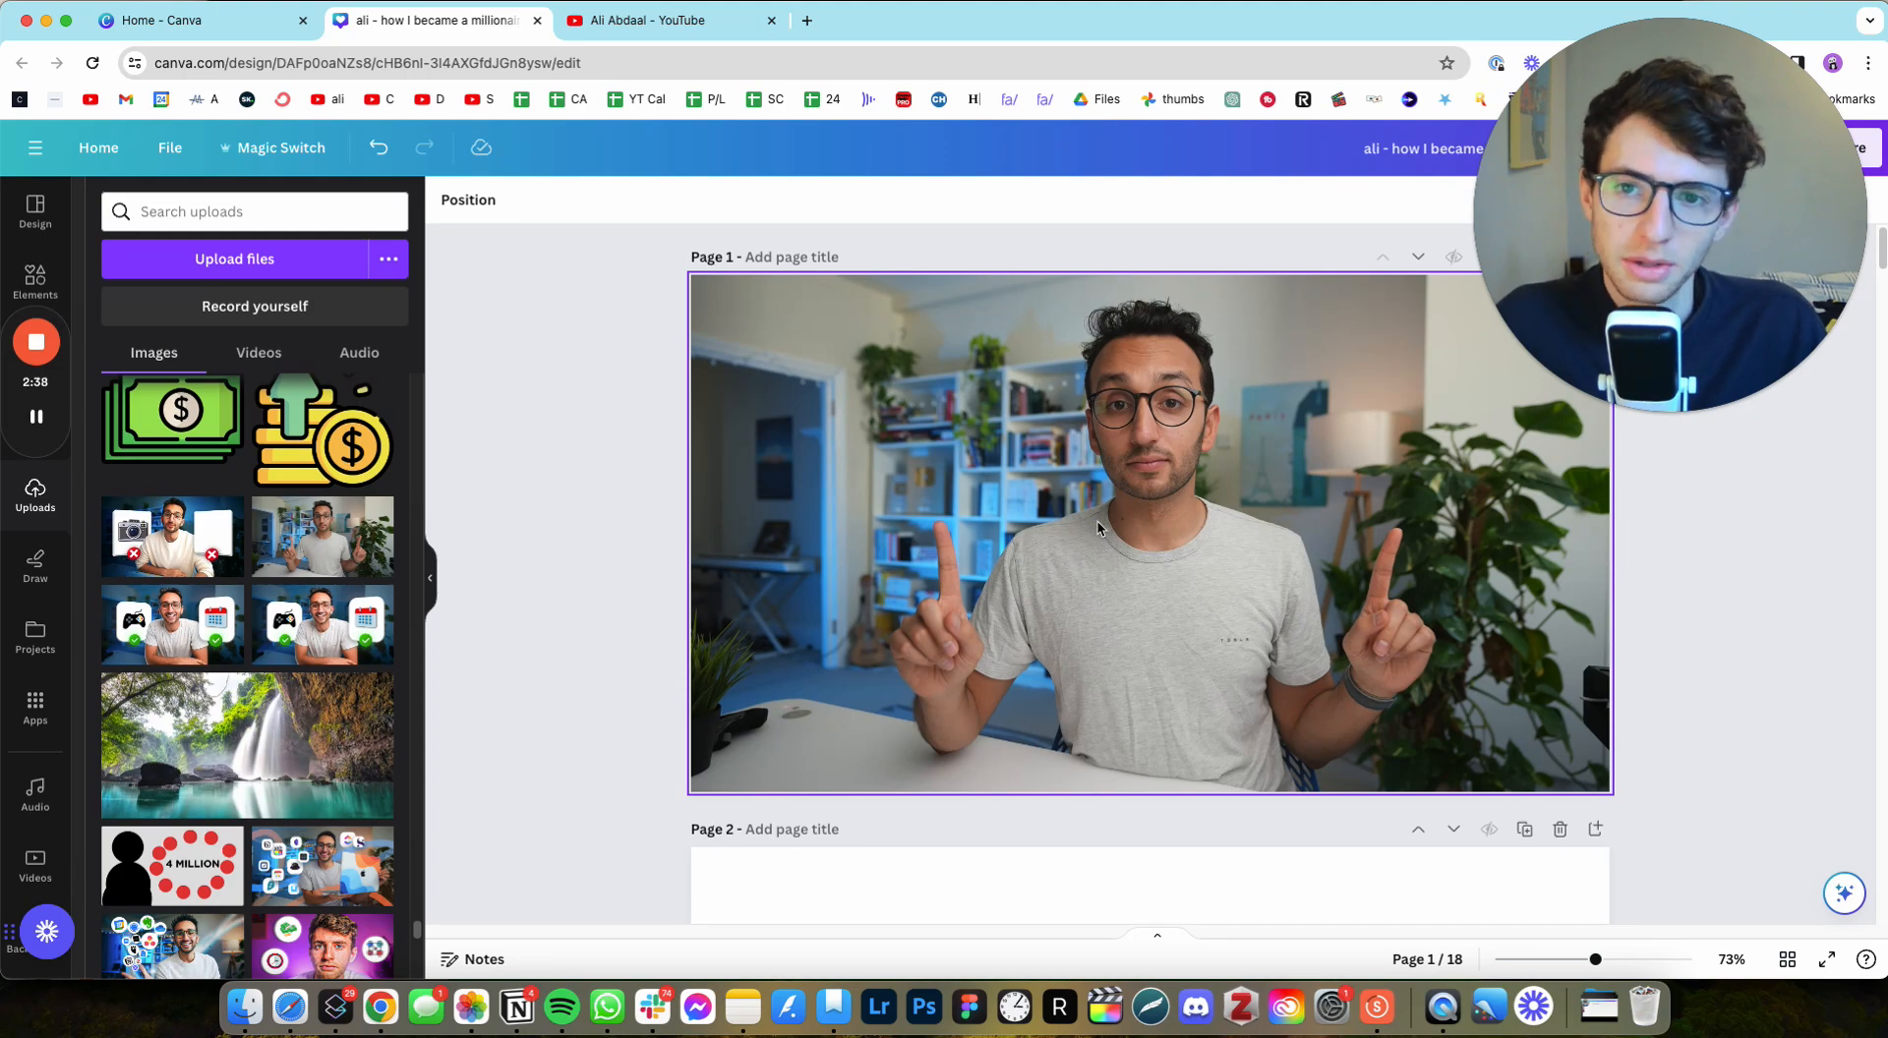
scroll(1335, 596, up, 1)
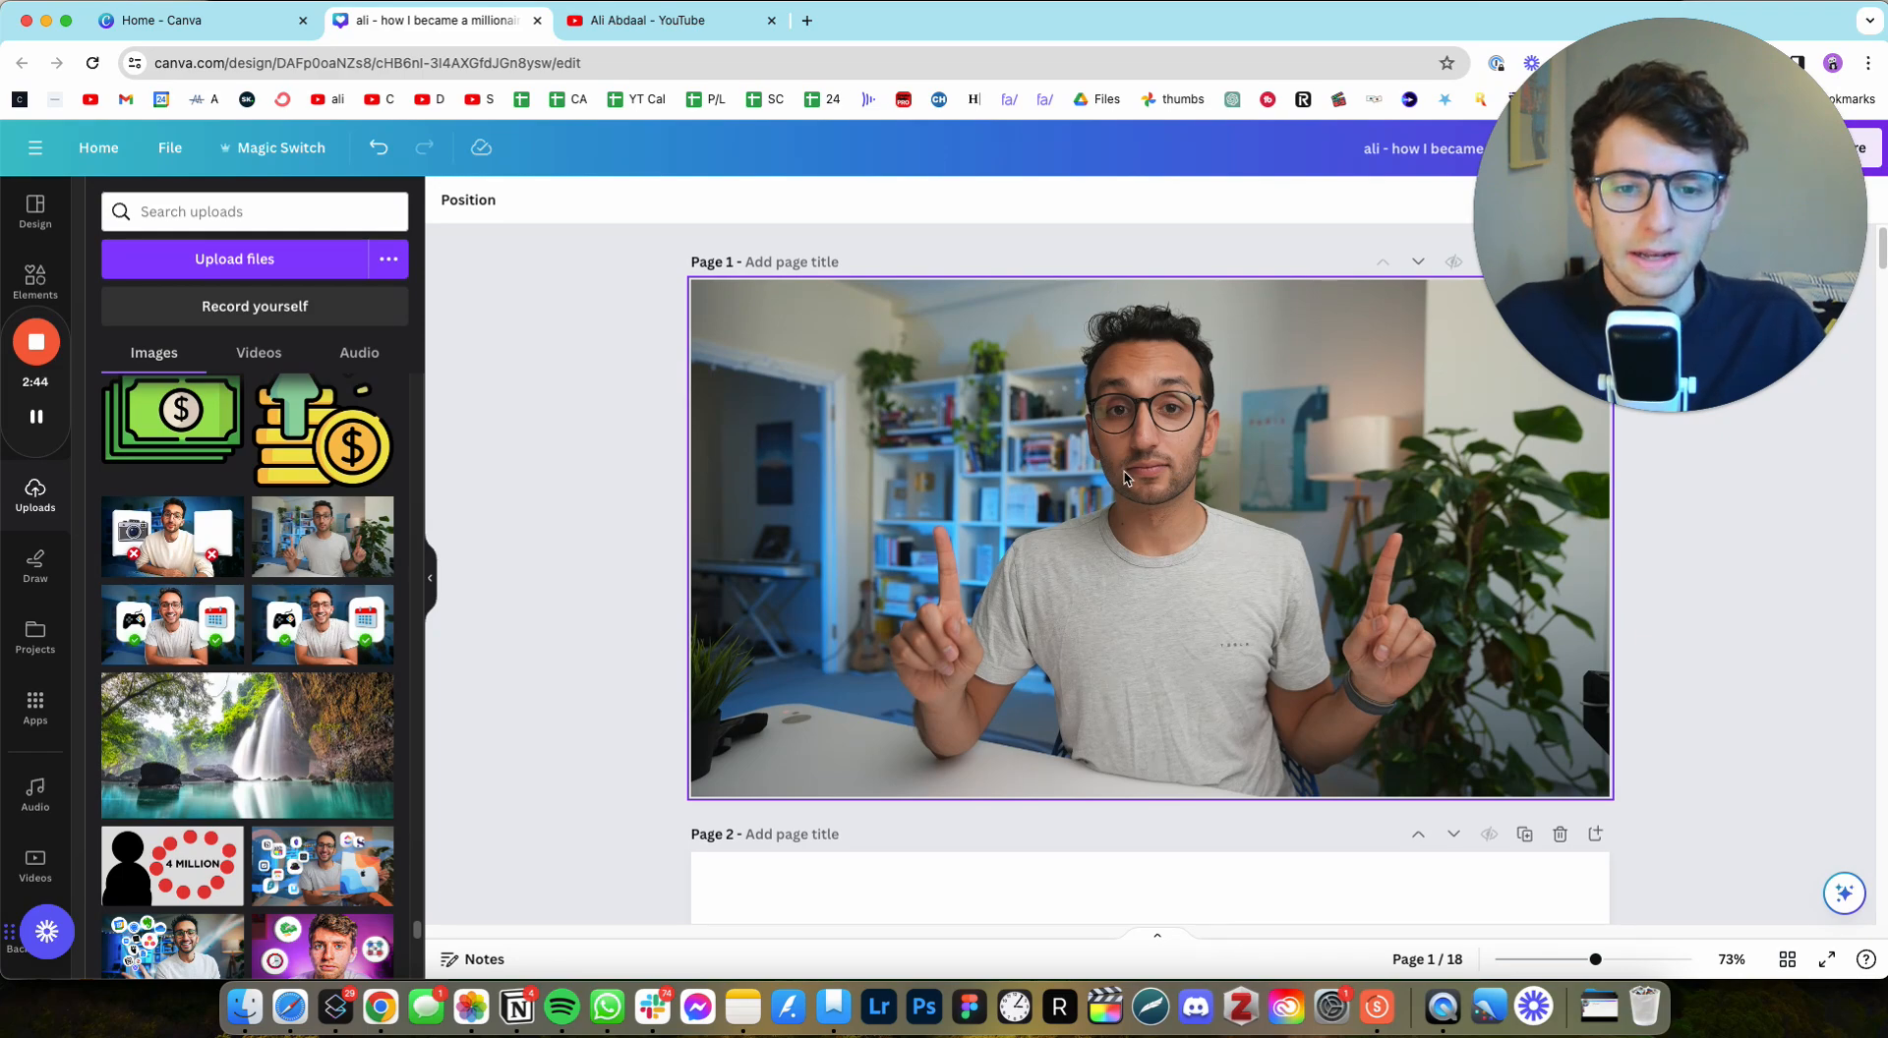
Step: Duplicate page 1 with its background photo
key(super+minus)
scroll(1335, 455, up, 2)
scroll(1210, 501, up, 1)
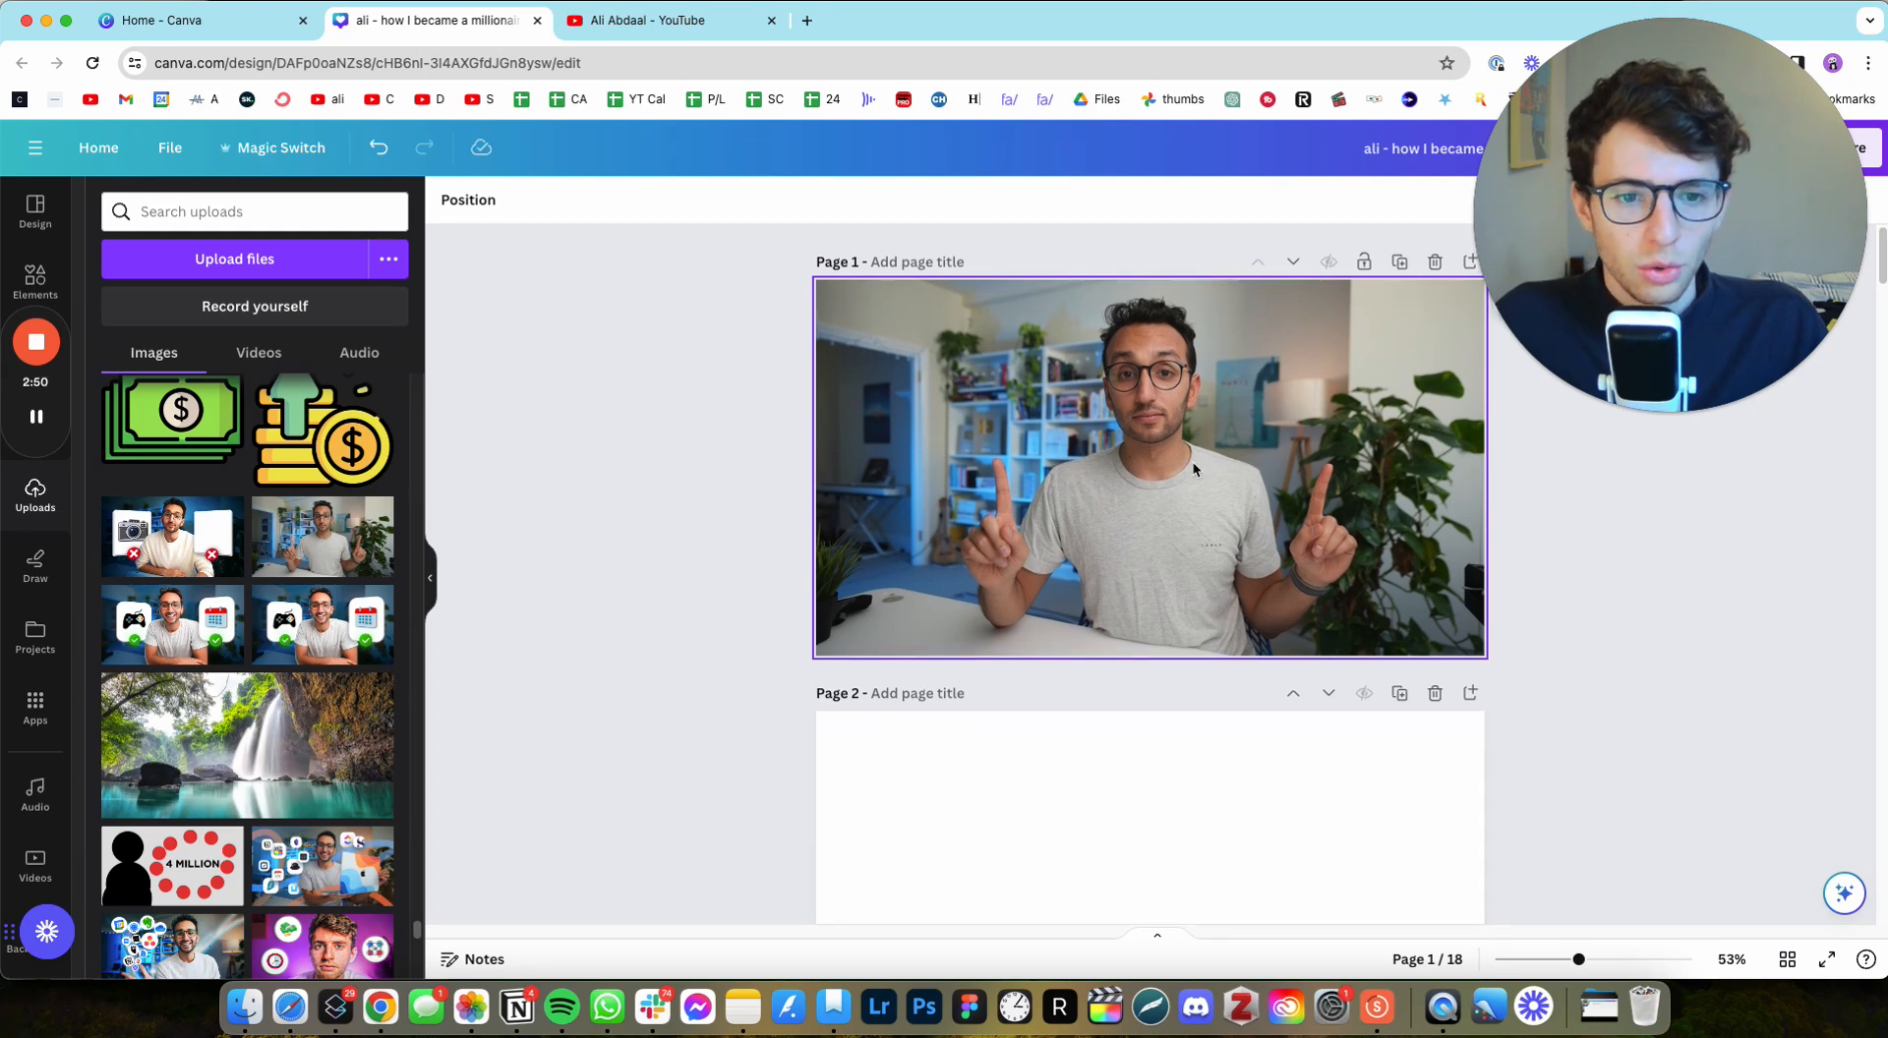
click(1400, 261)
Step: Detach the photo from the page 2 background and remove its background with BG Remover to leave a cutout of the man
scroll(1262, 401, down, 2)
scroll(1189, 552, up, 2)
right_click(1149, 612)
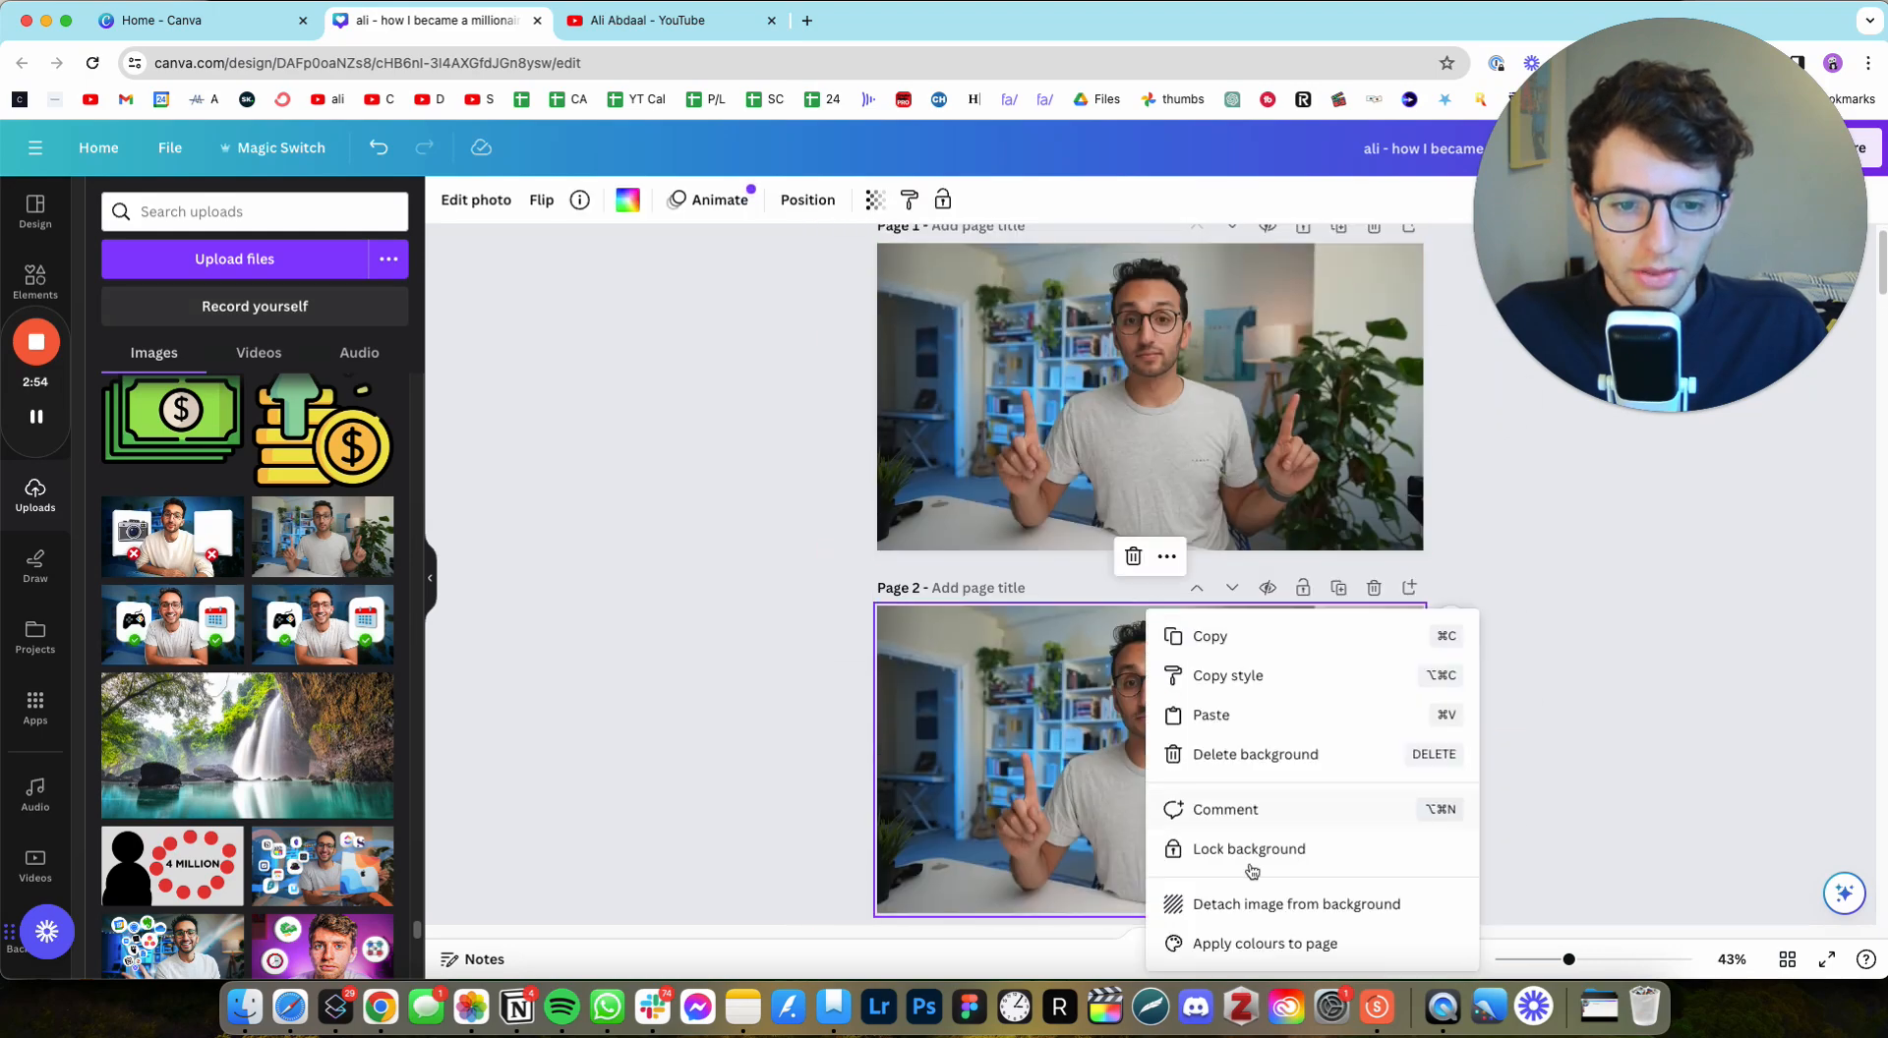
click(1265, 905)
click(476, 199)
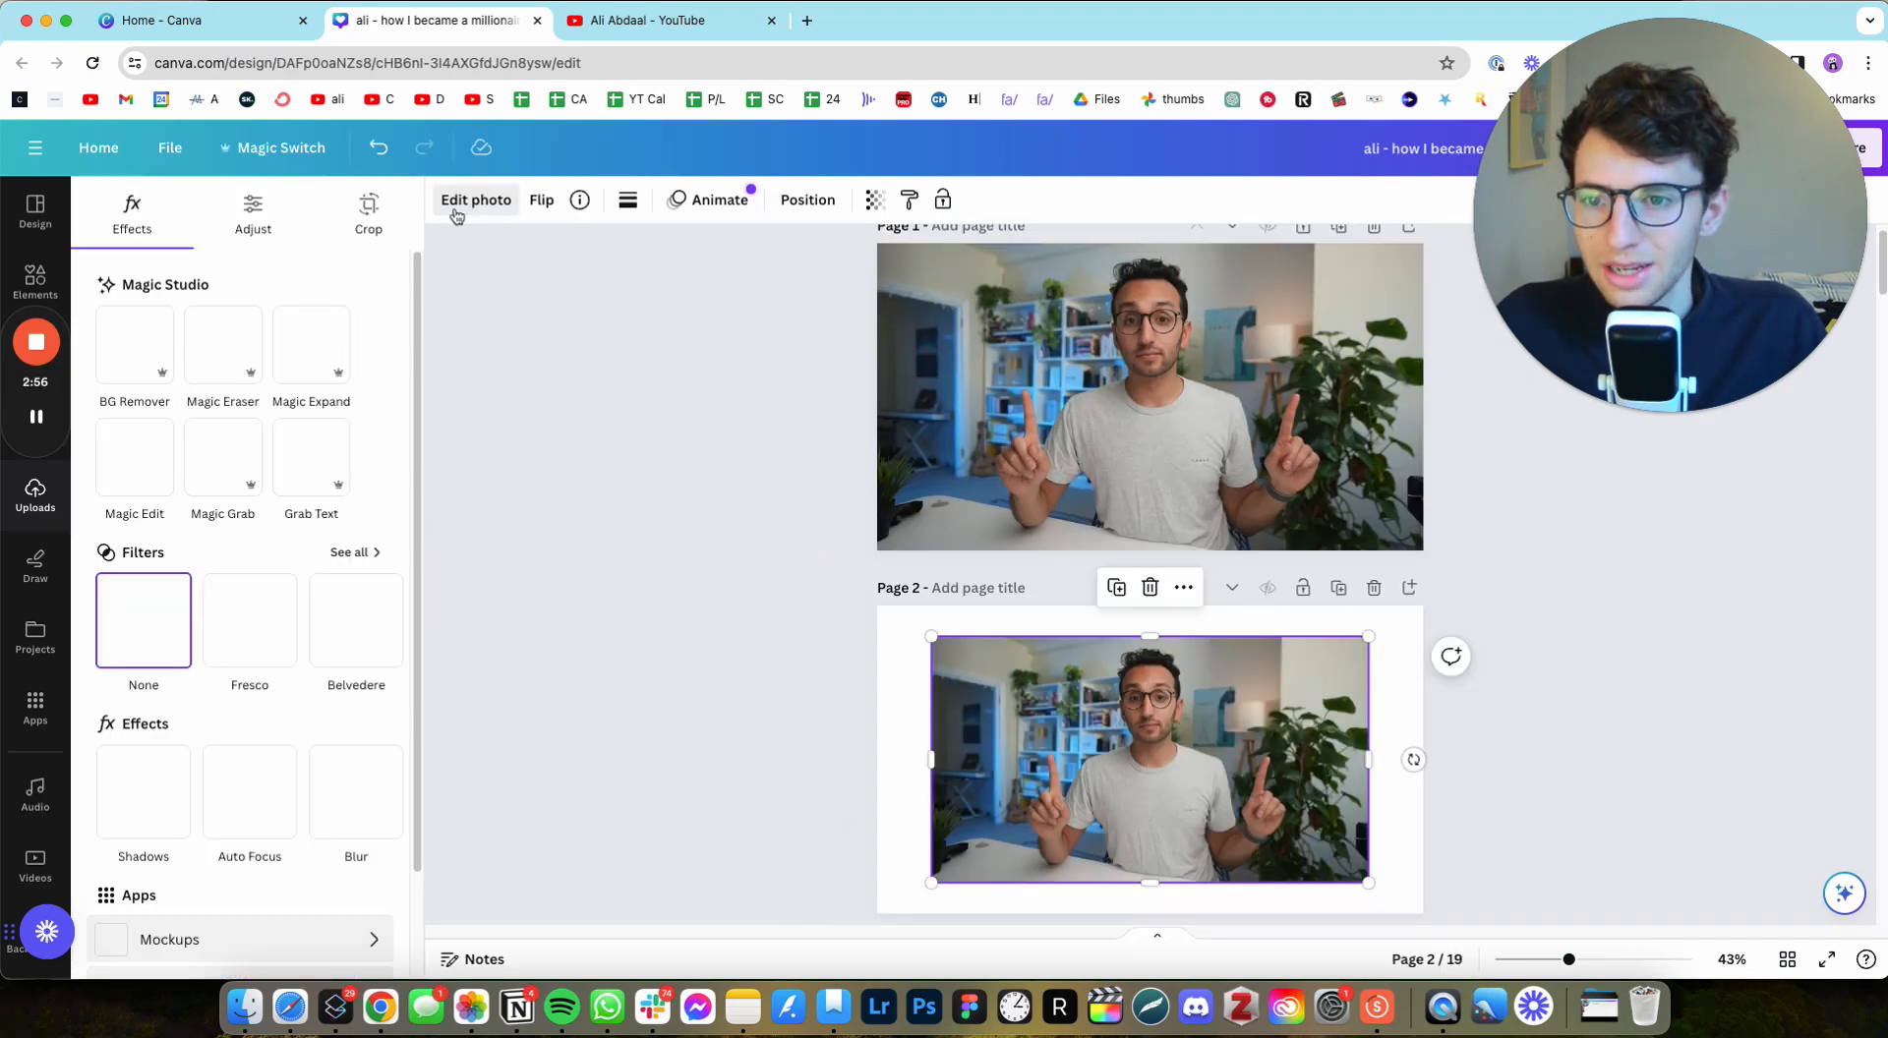
click(175, 350)
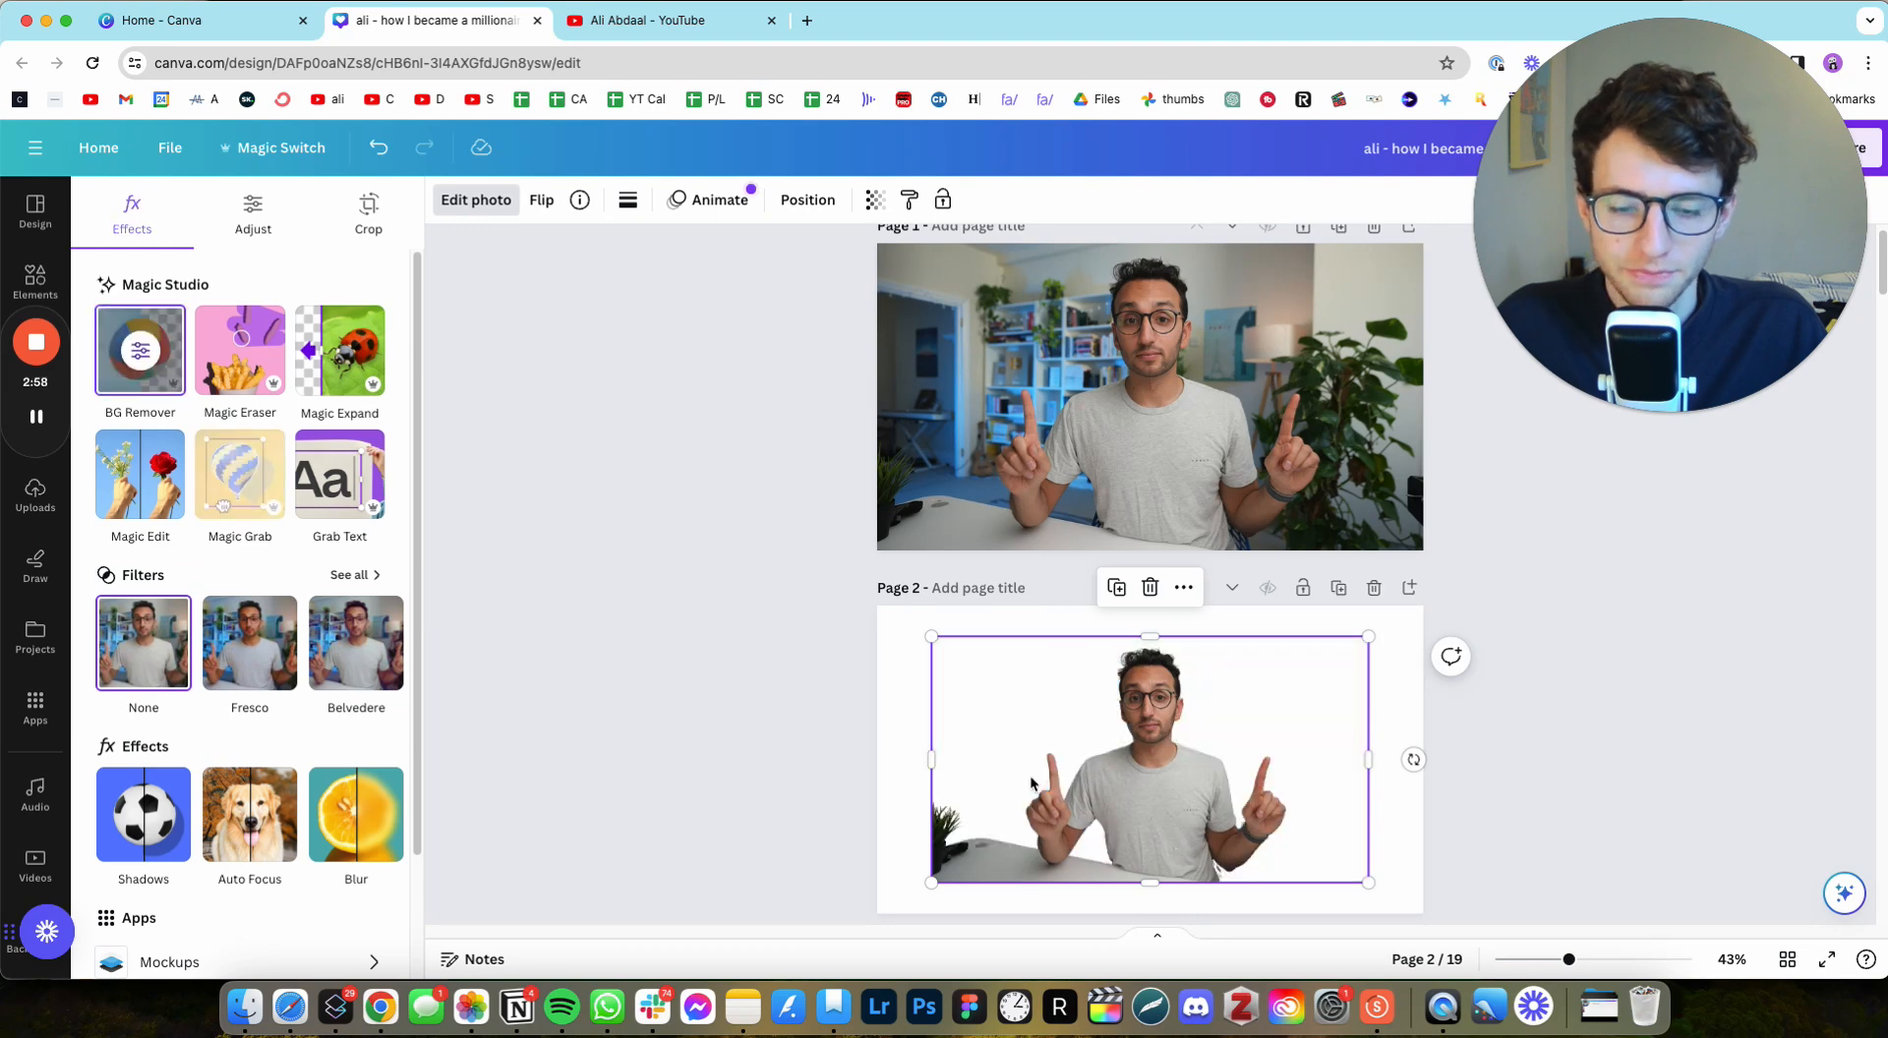
click(805, 693)
click(1049, 730)
click(797, 631)
Step: Enlarge the page 1 background photo within its crop so the man fills more of the frame with both raised fingers visible
click(1067, 508)
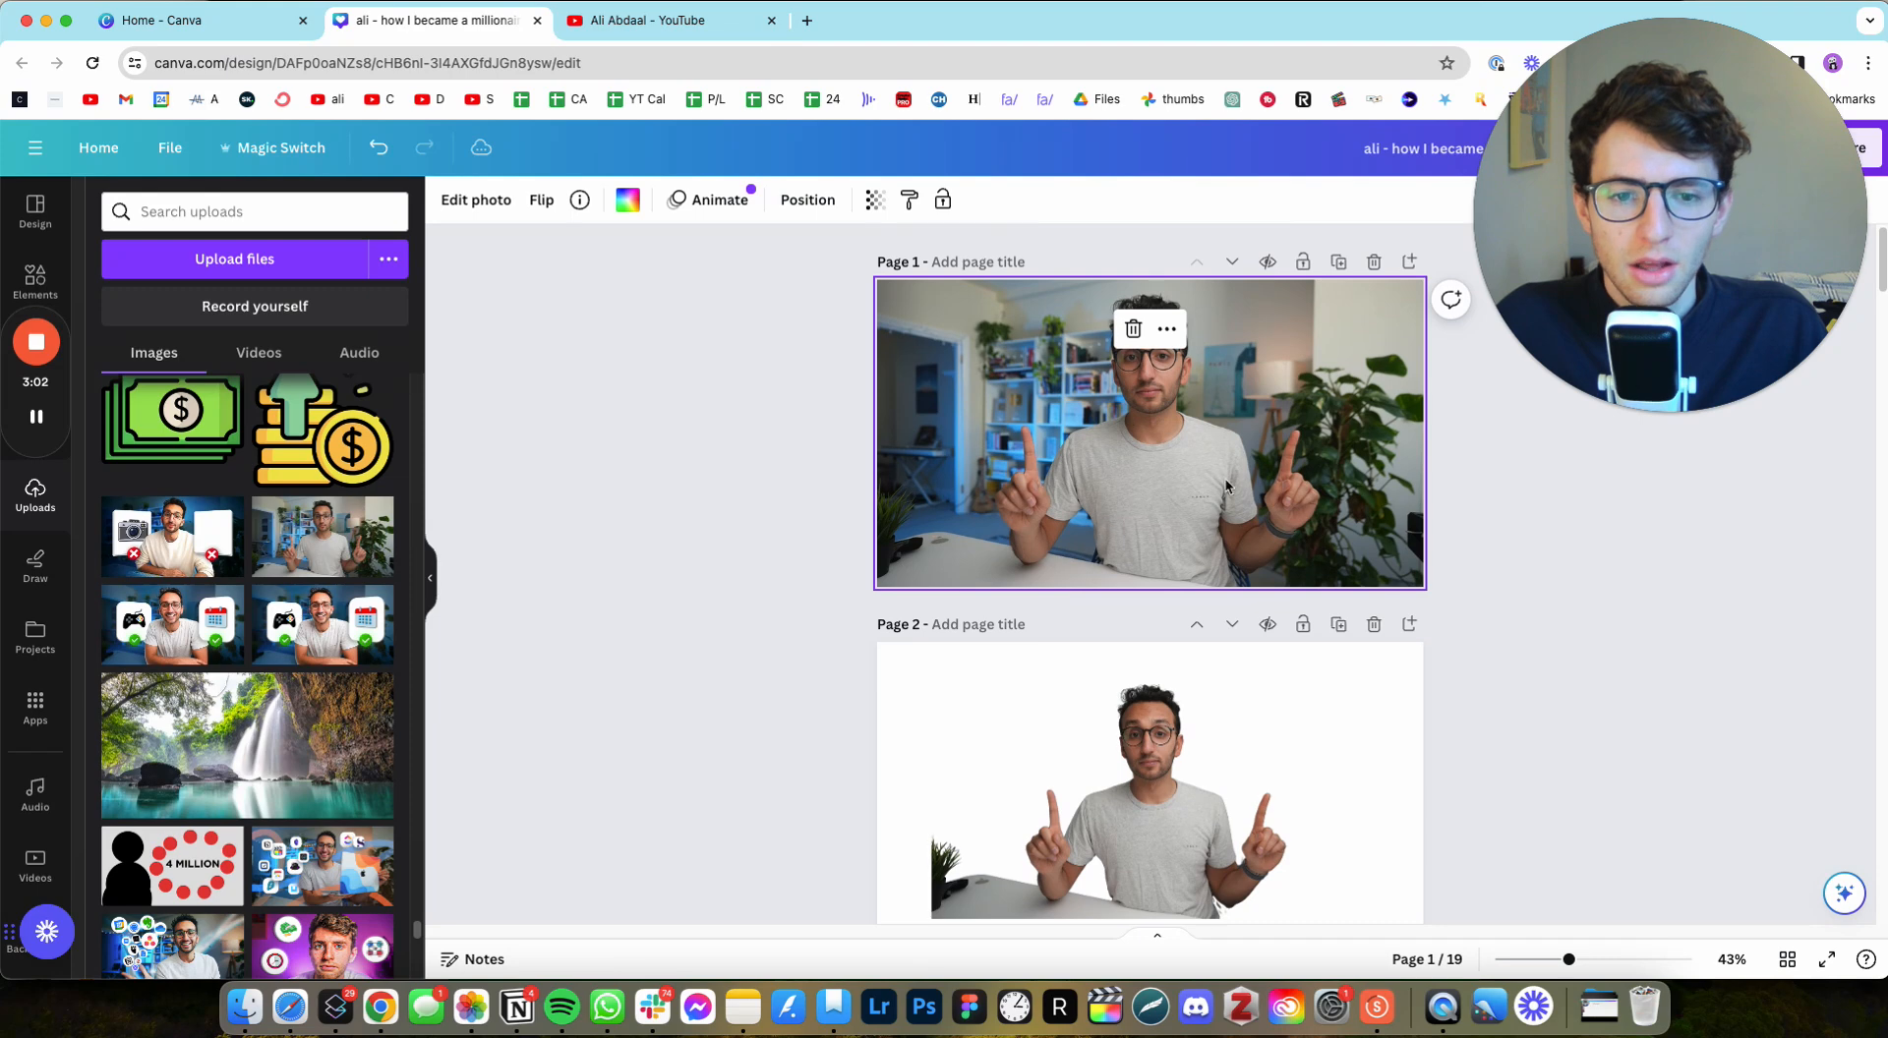
double_click(938, 570)
drag(886, 587, 695, 687)
drag(1003, 539, 1080, 518)
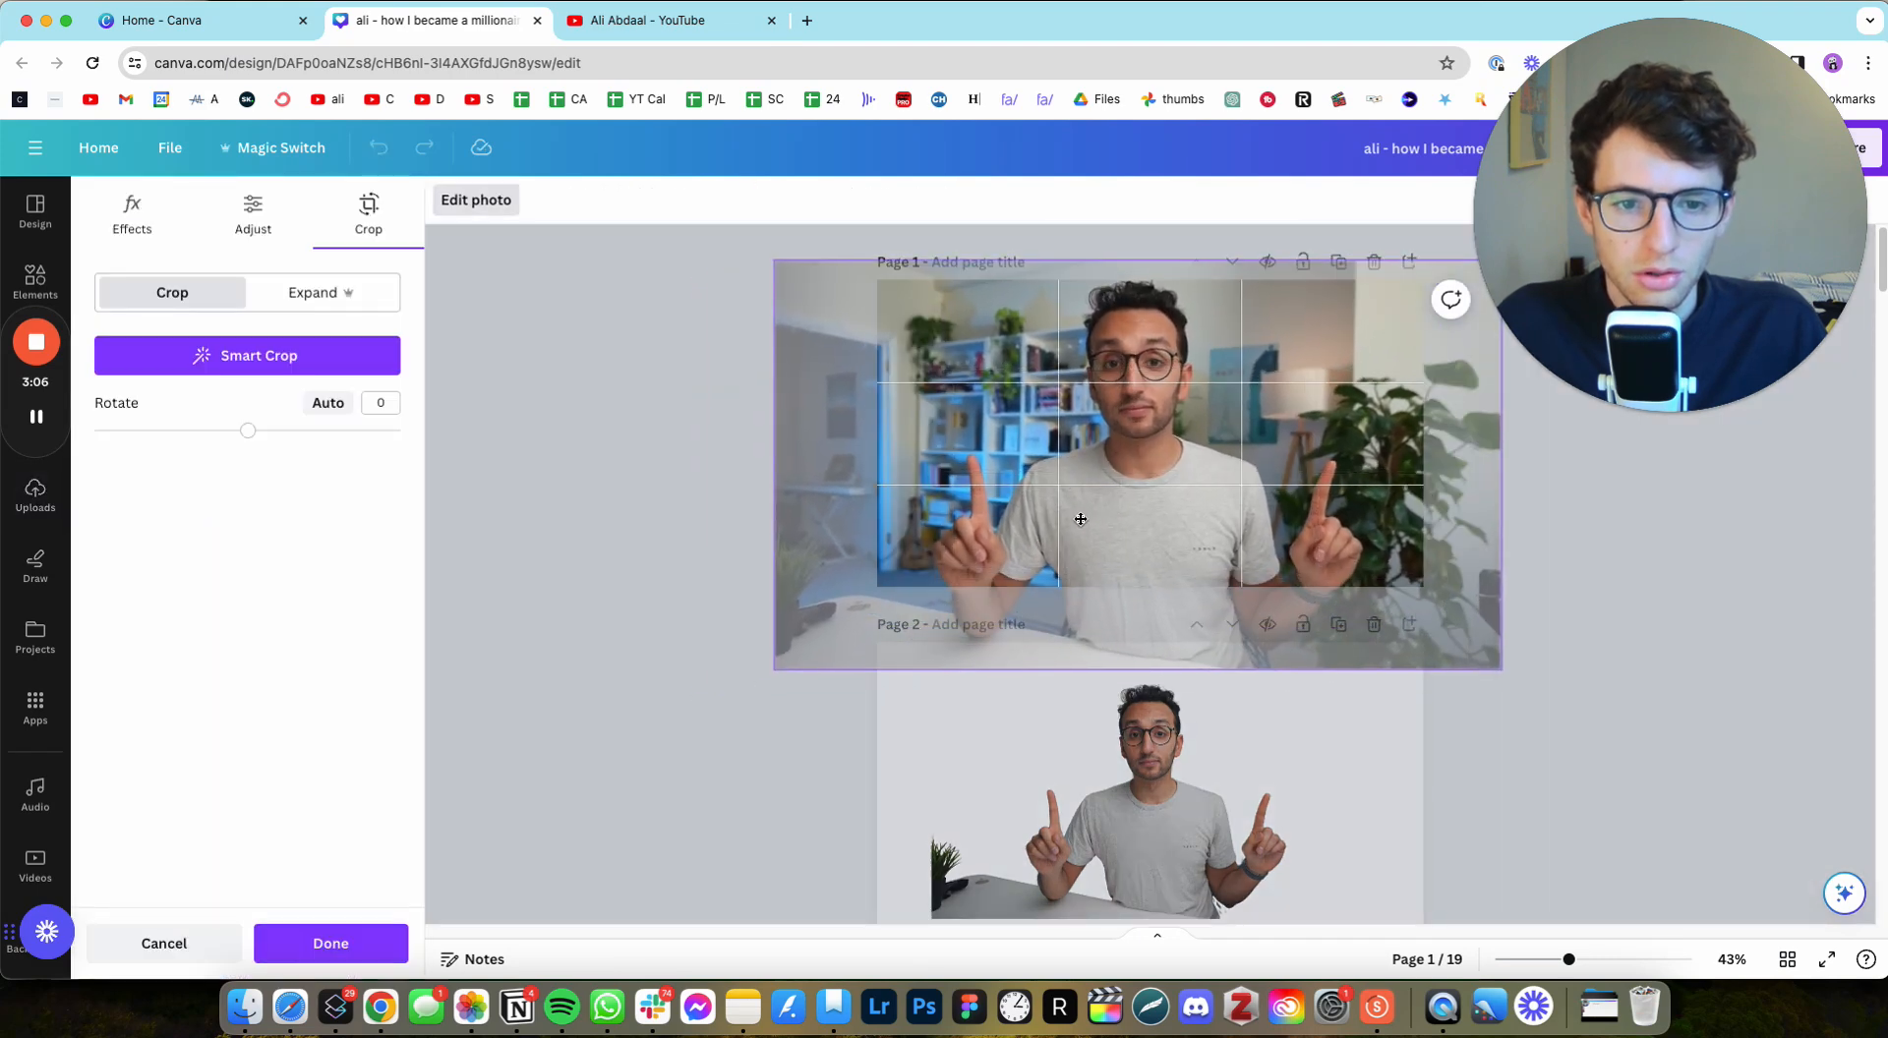
click(1585, 617)
click(1530, 588)
double_click(1366, 584)
drag(1508, 671, 1494, 660)
key(Return)
Step: Fine-tune the page 1 background crop, scaling the photo down slightly and centring the man between the page edges
double_click(1243, 498)
drag(1245, 492, 1259, 483)
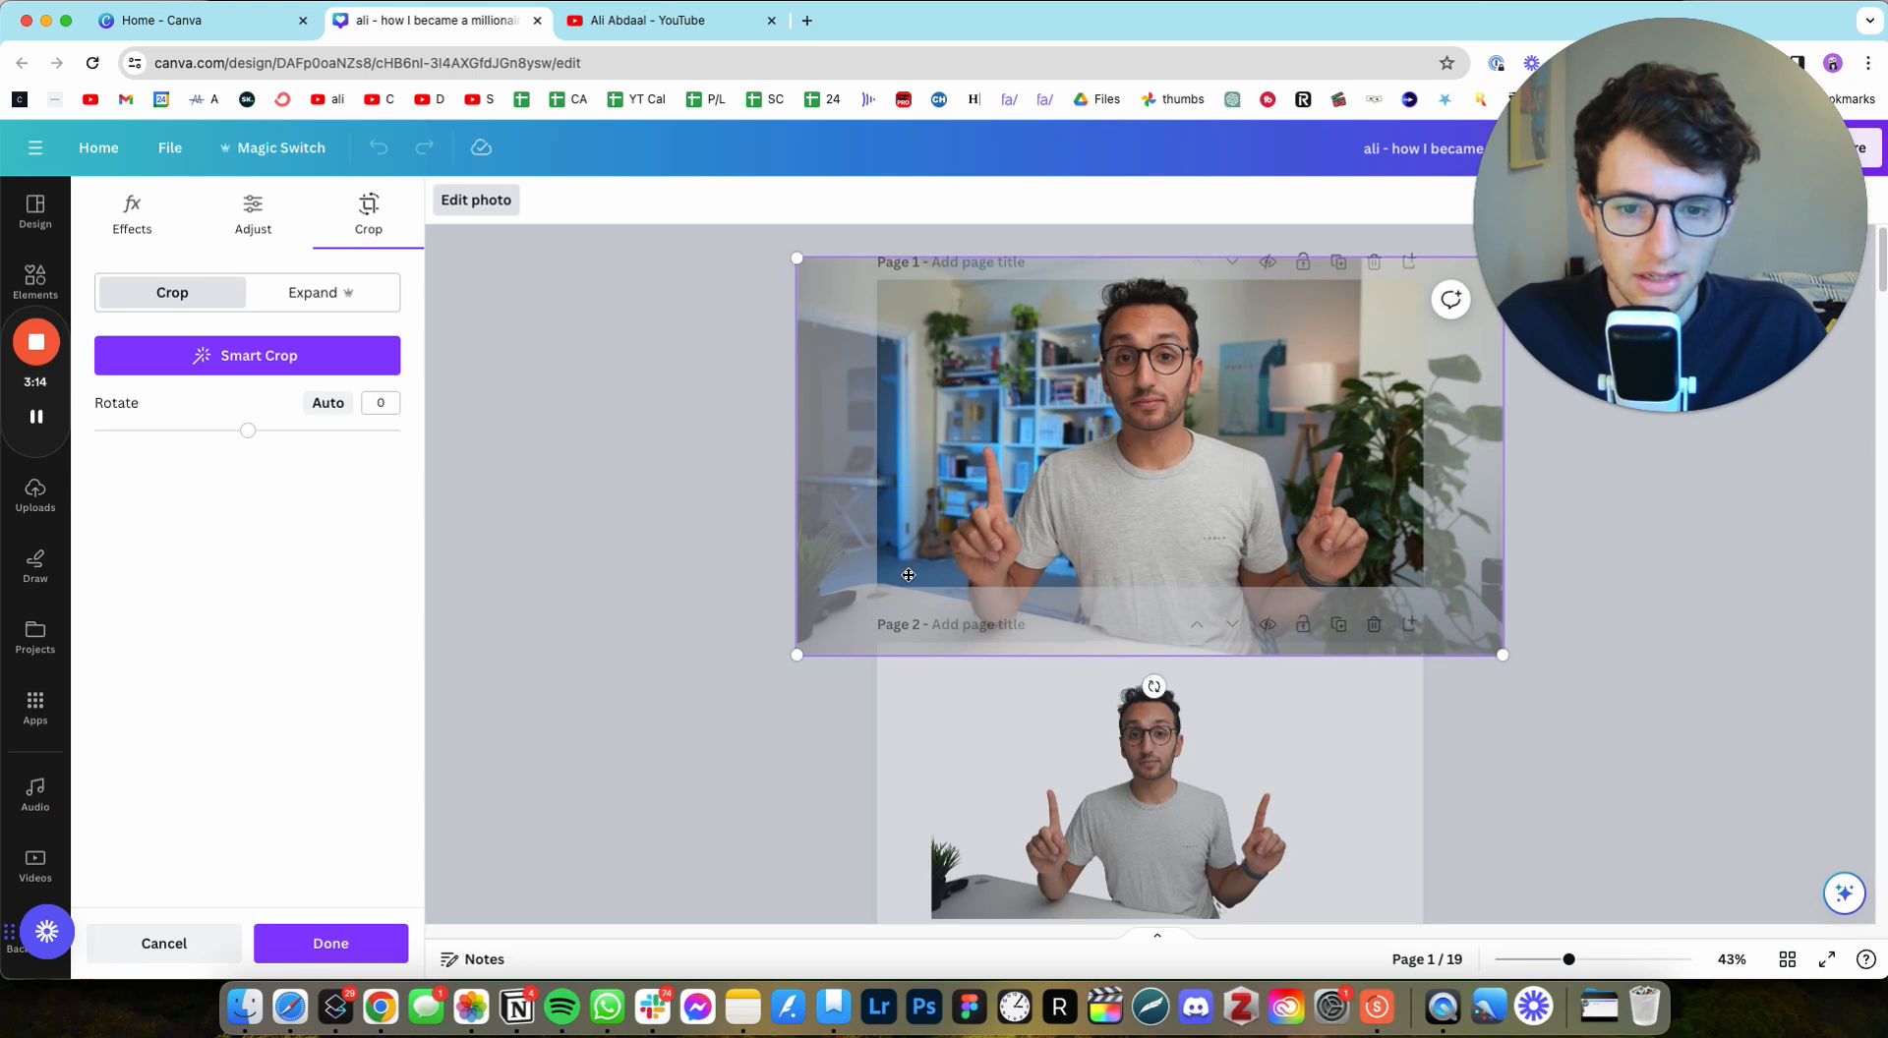
drag(799, 655, 807, 650)
drag(1077, 528, 1068, 532)
mouse_move(1148, 371)
mouse_down()
mouse_move(1152, 423)
mouse_move(1160, 398)
mouse_up()
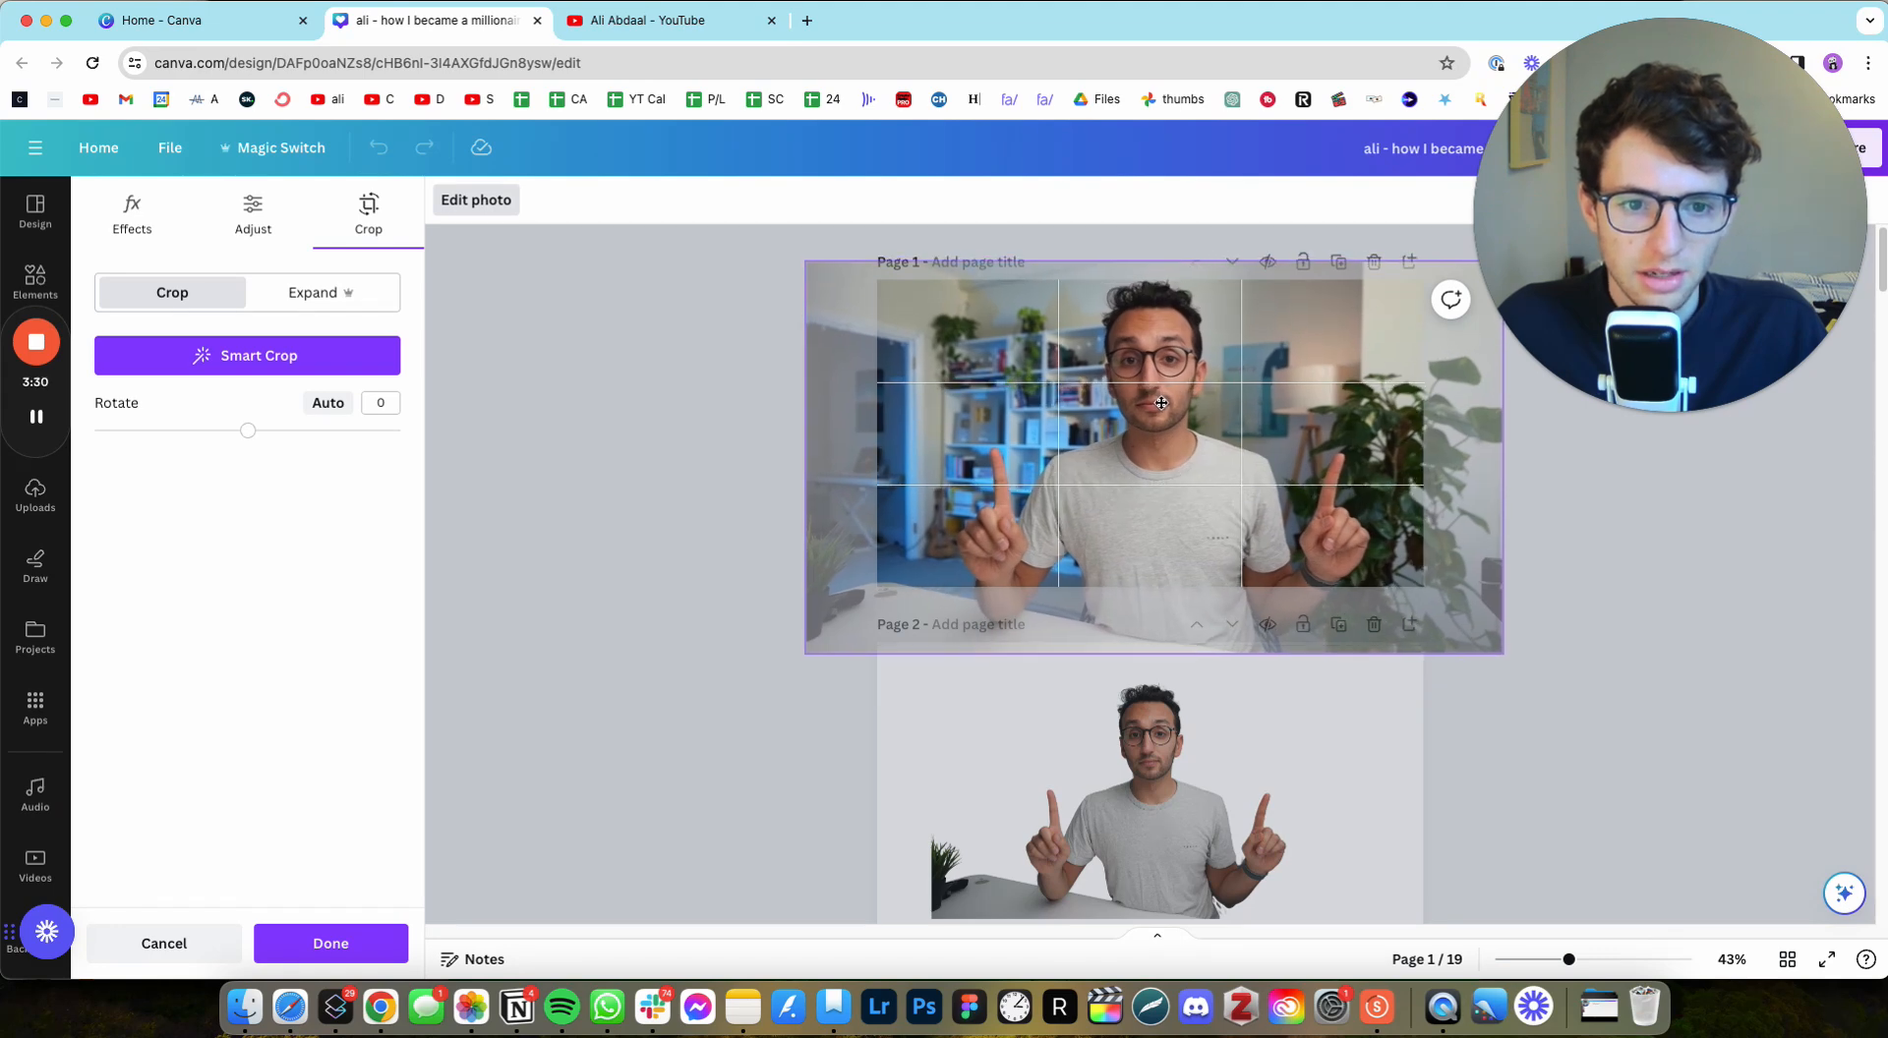
click(1581, 488)
click(1581, 488)
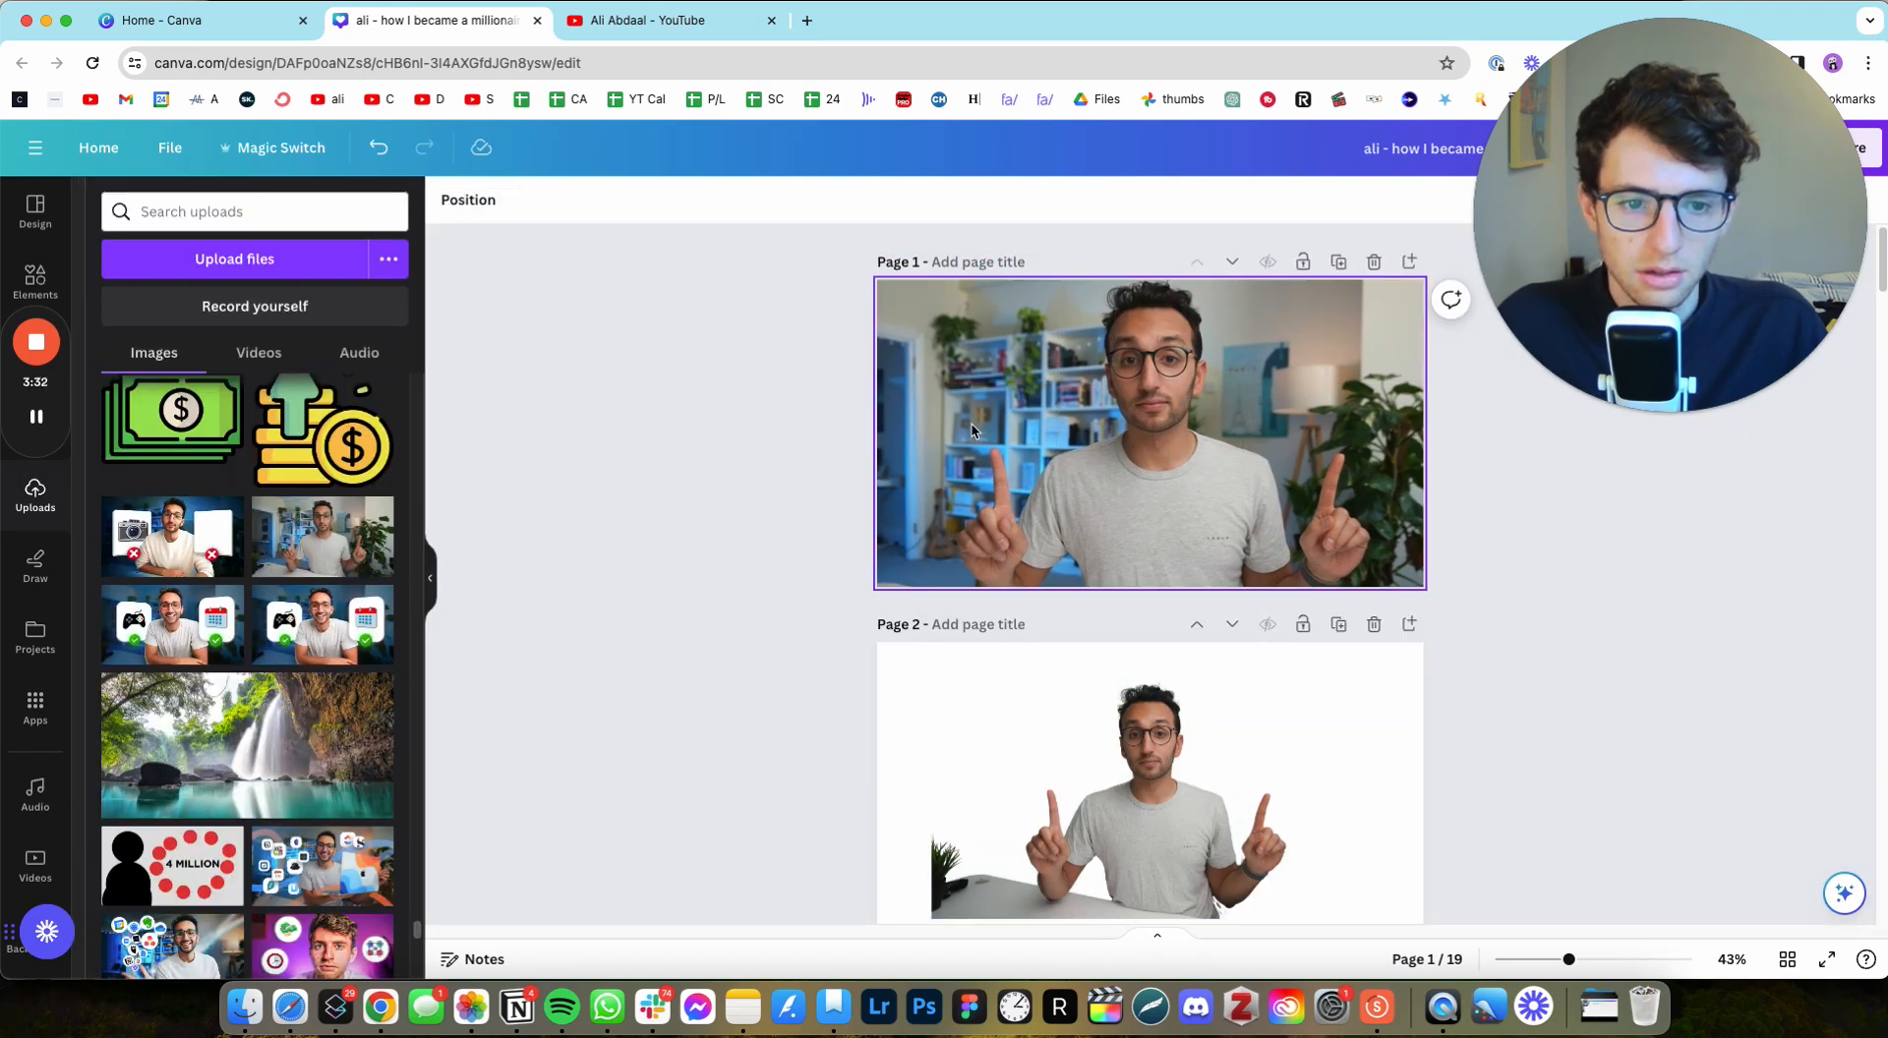
double_click(972, 430)
drag(1070, 424, 1068, 424)
click(1568, 510)
Step: Copy the man's cutout from page 2 onto page 1, on top of the background photo
click(1275, 732)
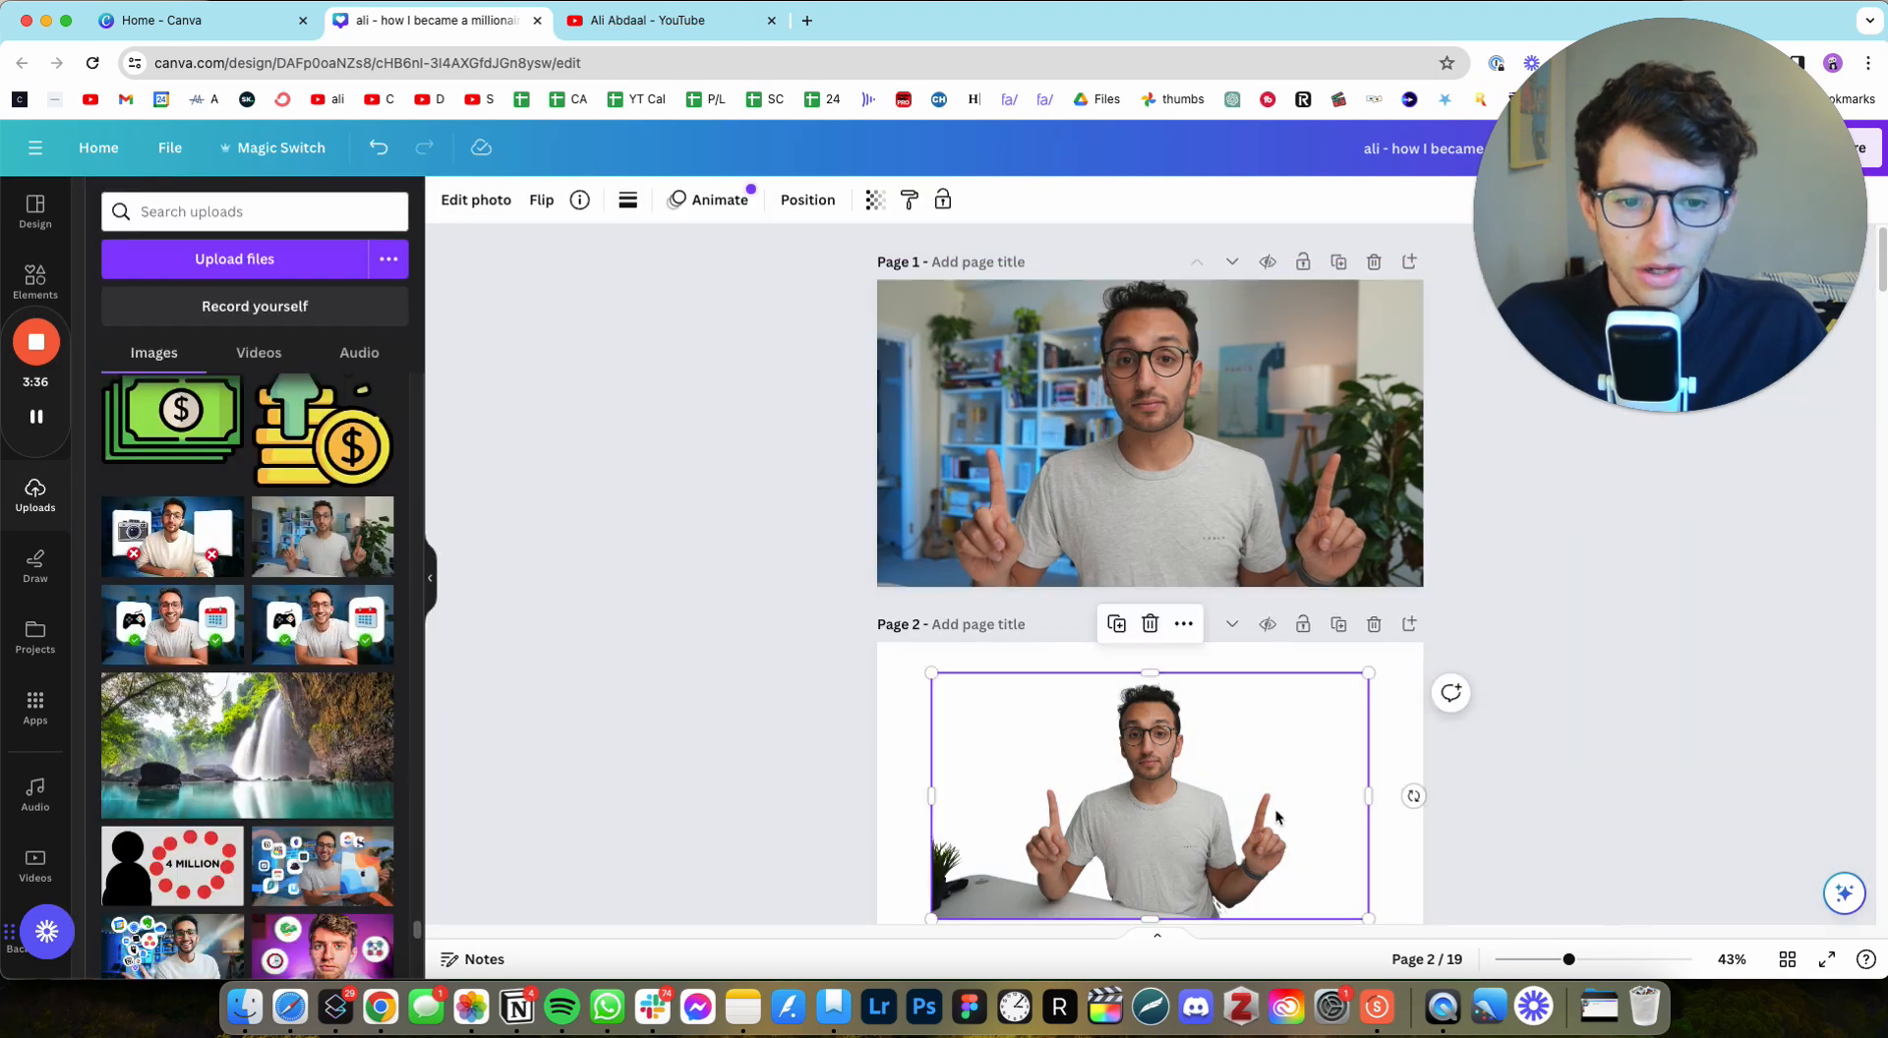
click(1526, 693)
click(1242, 809)
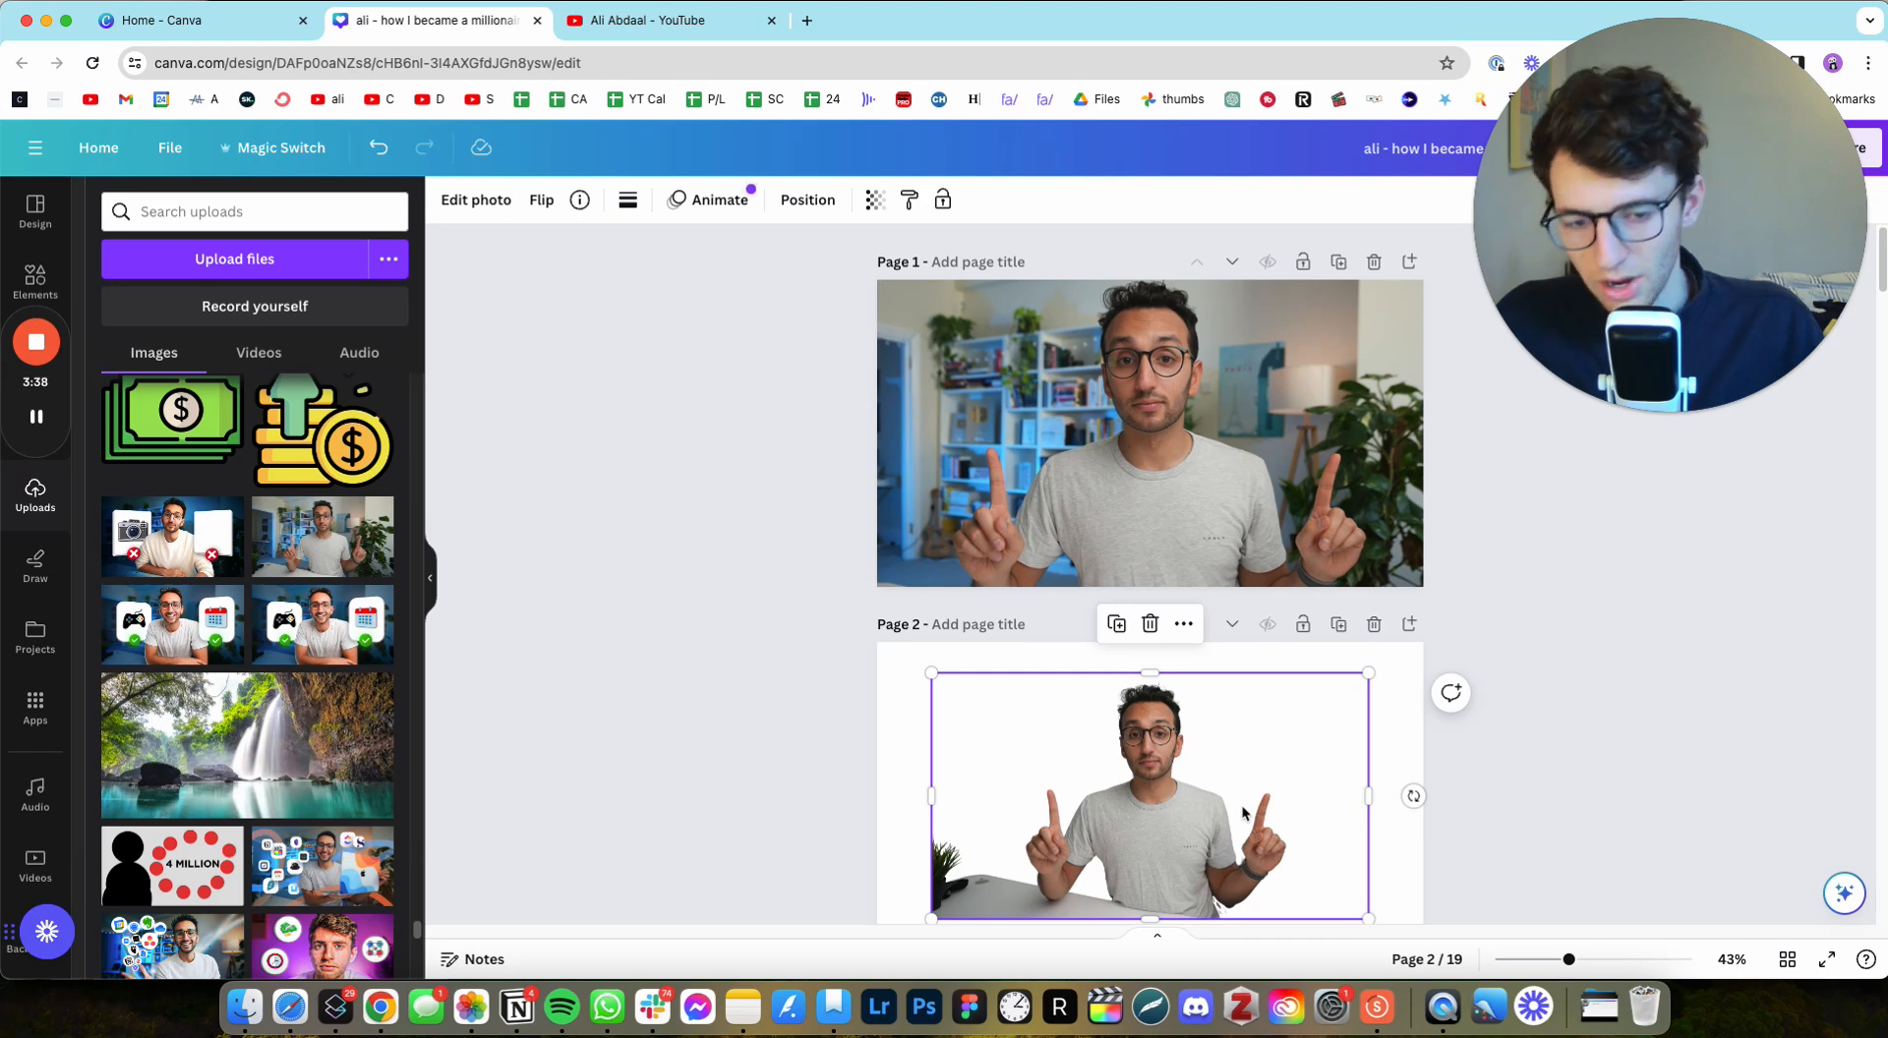
key(super+v)
key(super+z)
click(1167, 477)
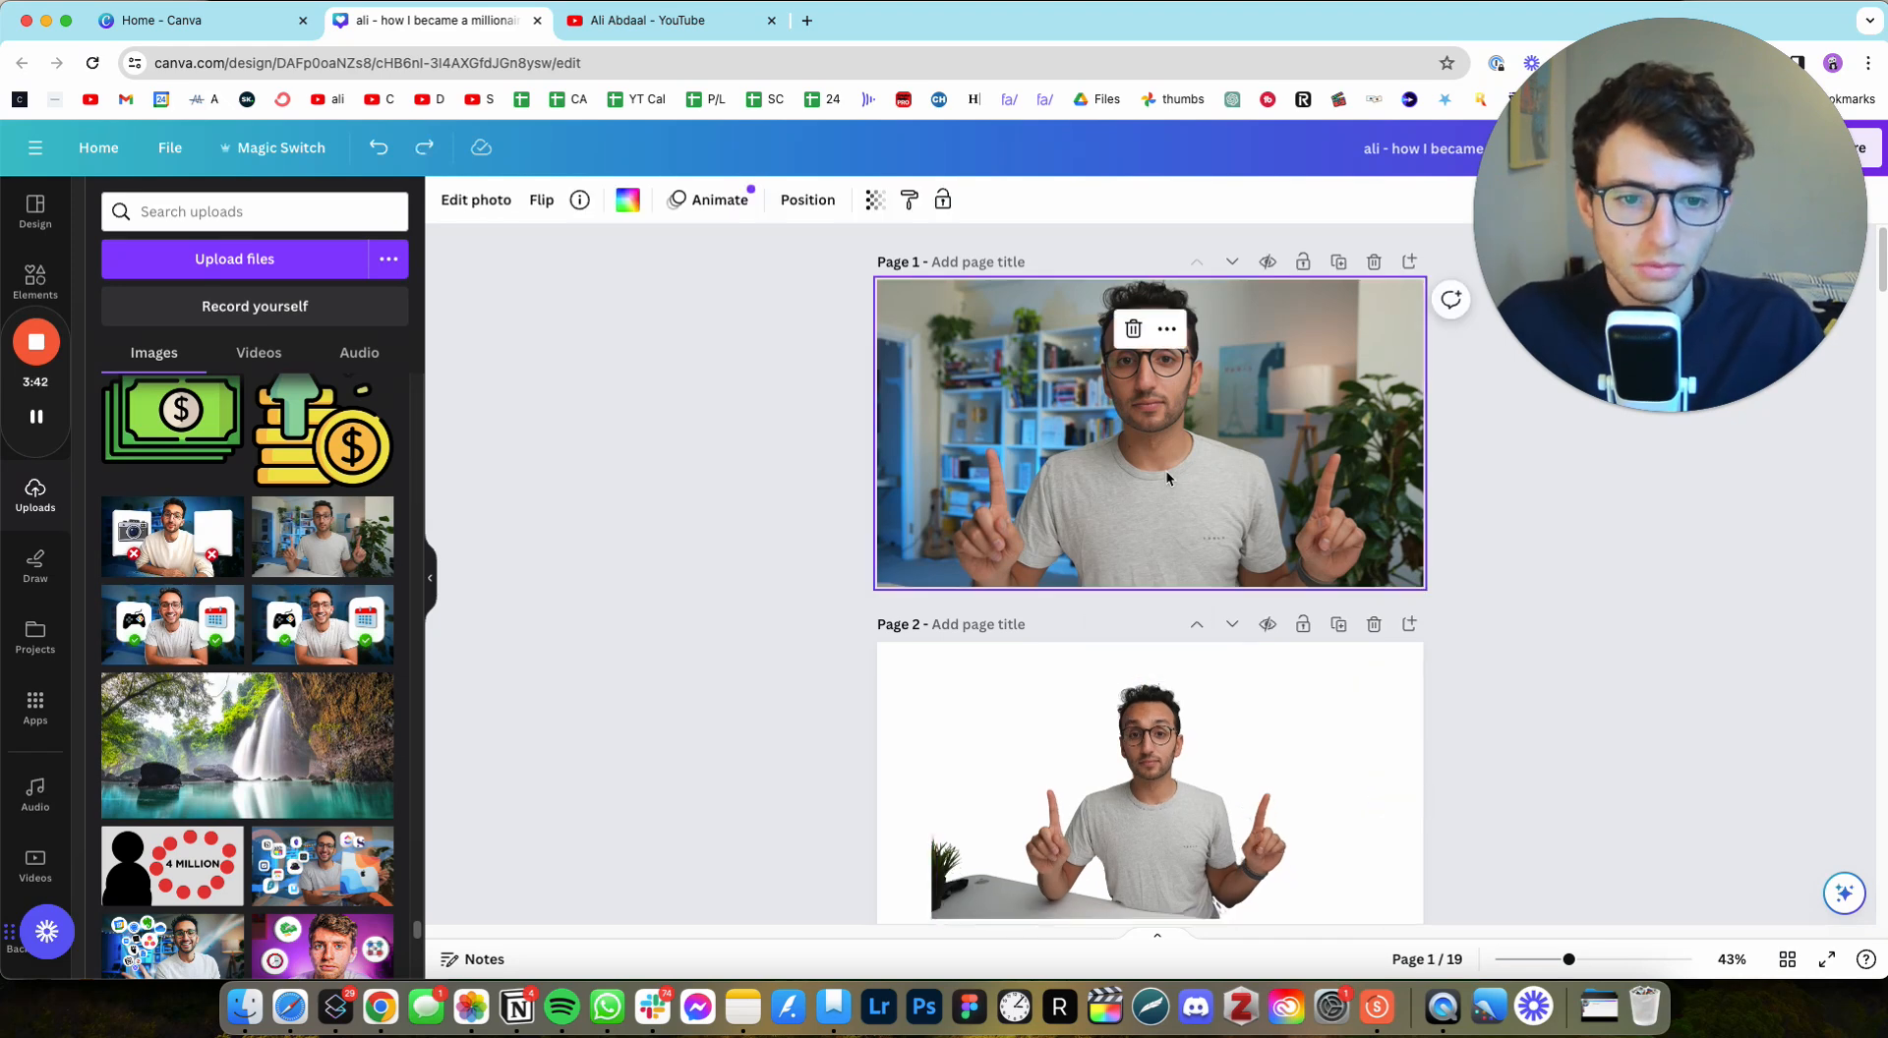
key(super+v)
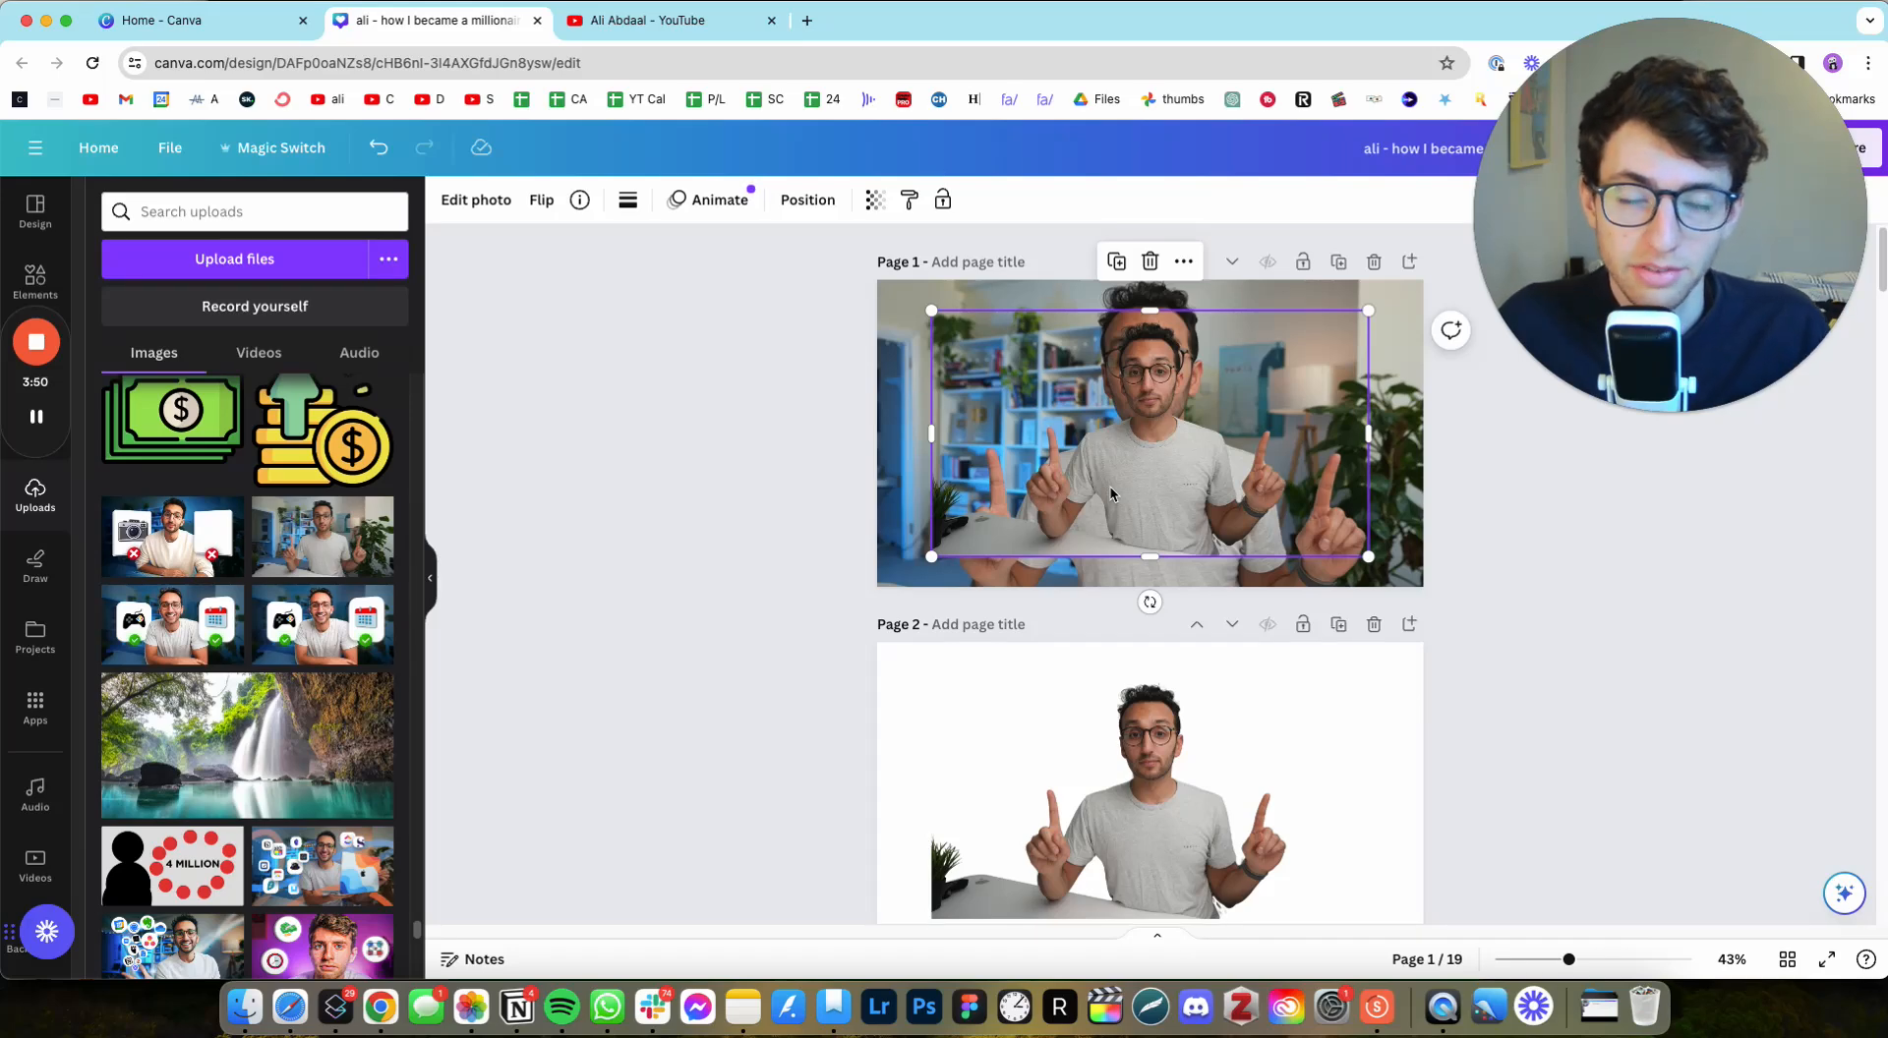
Step: Scale up and reposition the cutout on page 1 so it lines up over the man in the background photo
drag(936, 558, 653, 717)
drag(984, 517, 1109, 466)
drag(1510, 683, 1481, 661)
drag(1198, 539, 1216, 537)
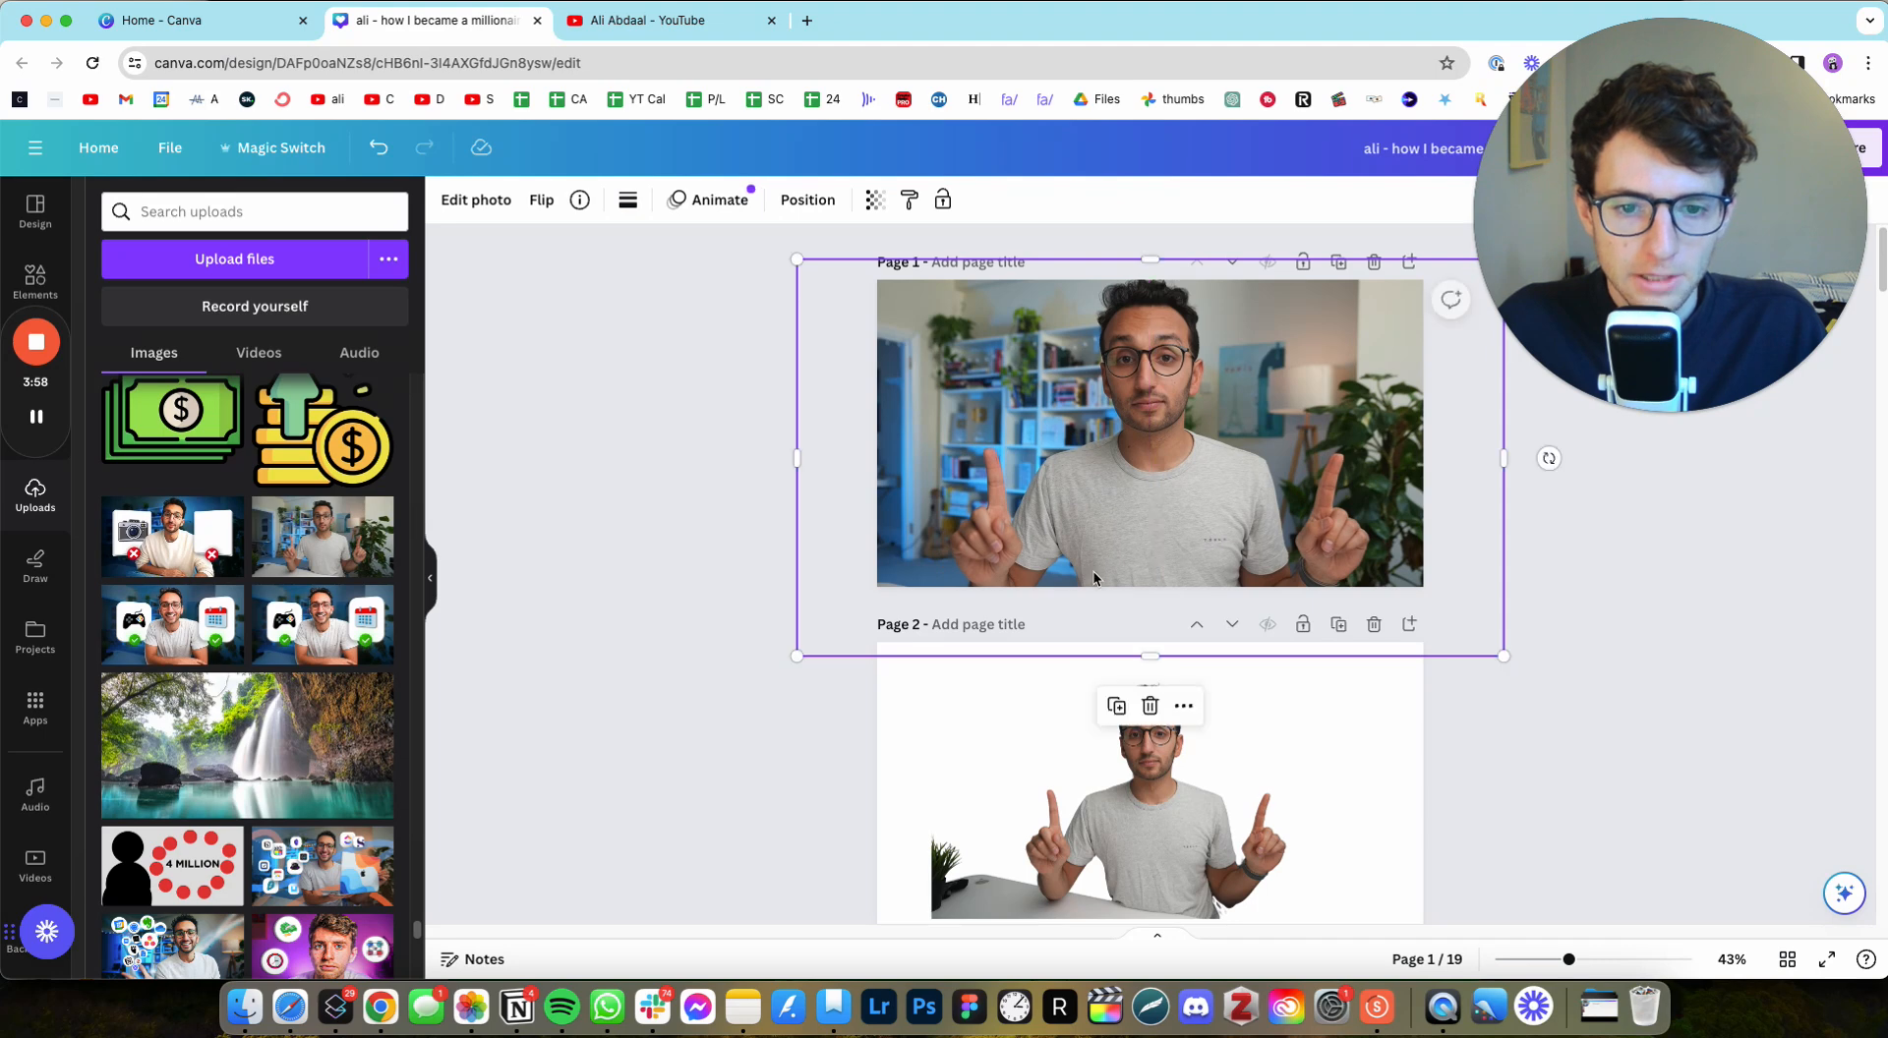
drag(795, 656, 801, 654)
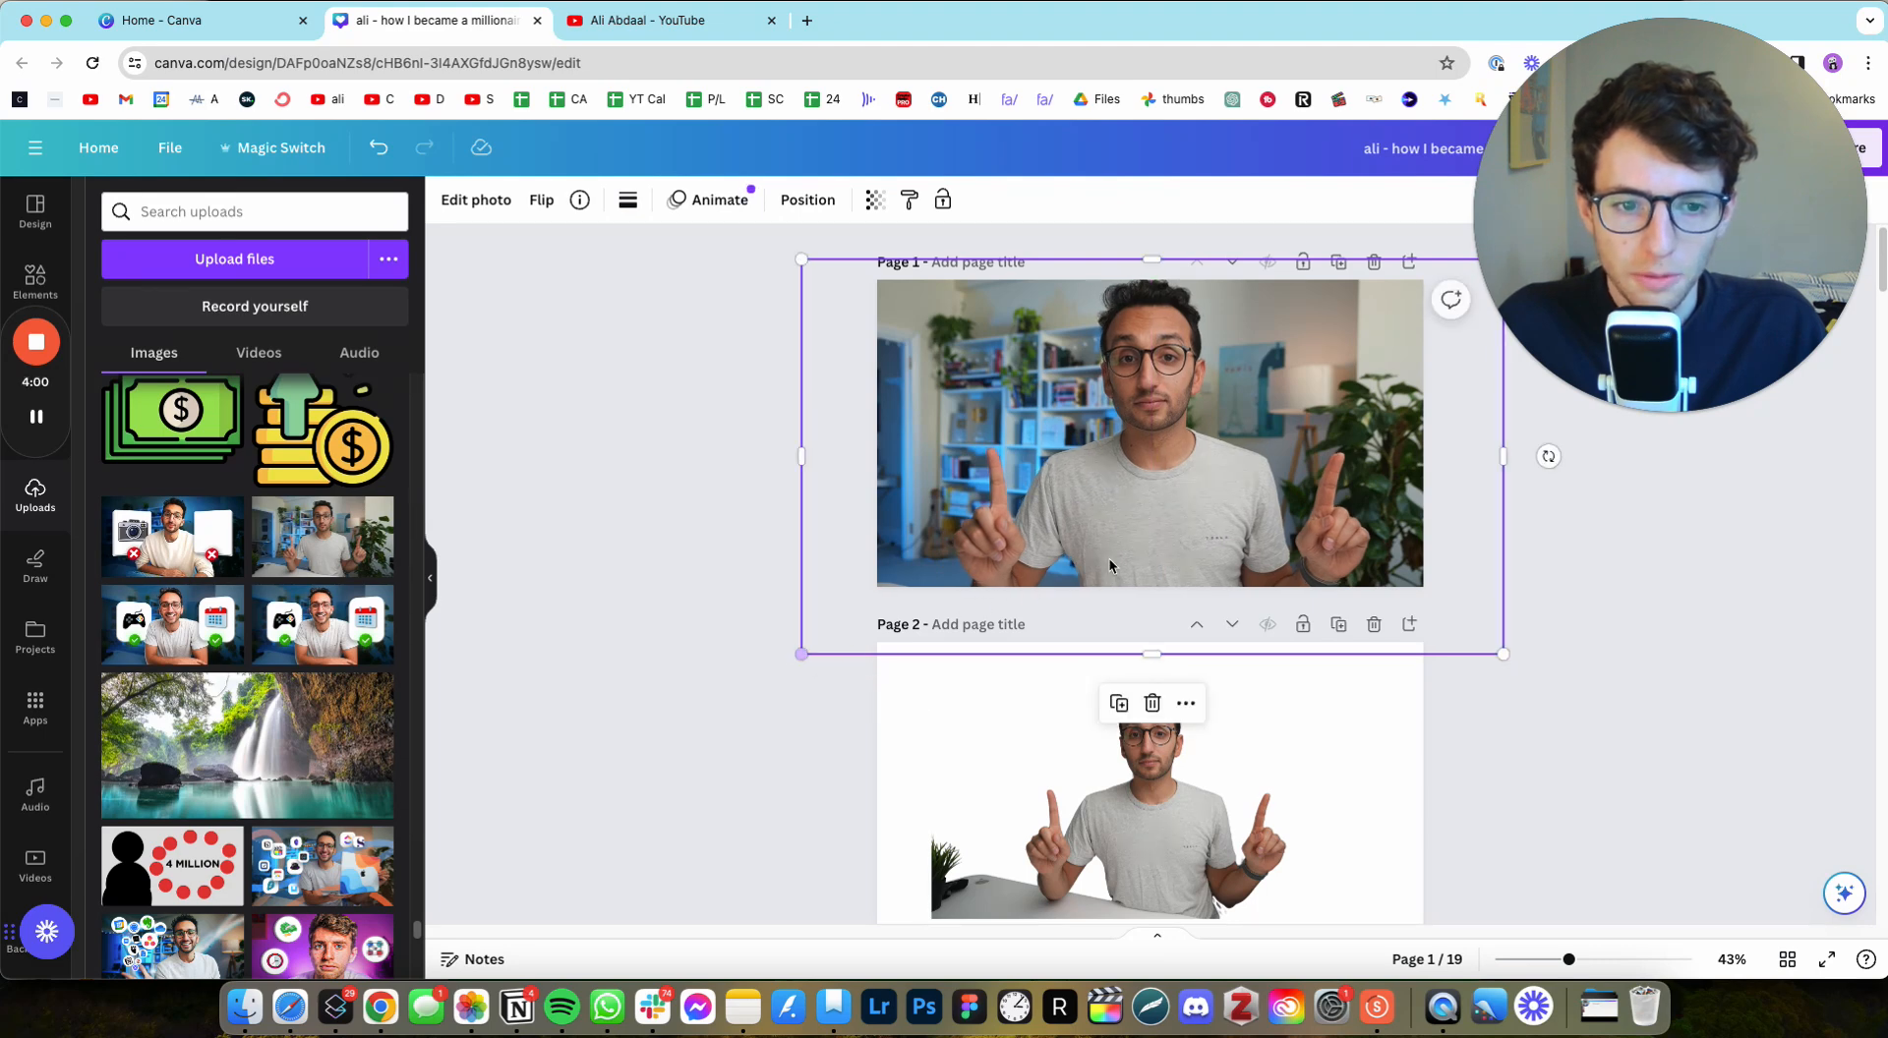
drag(801, 259, 804, 262)
drag(1014, 405, 1012, 404)
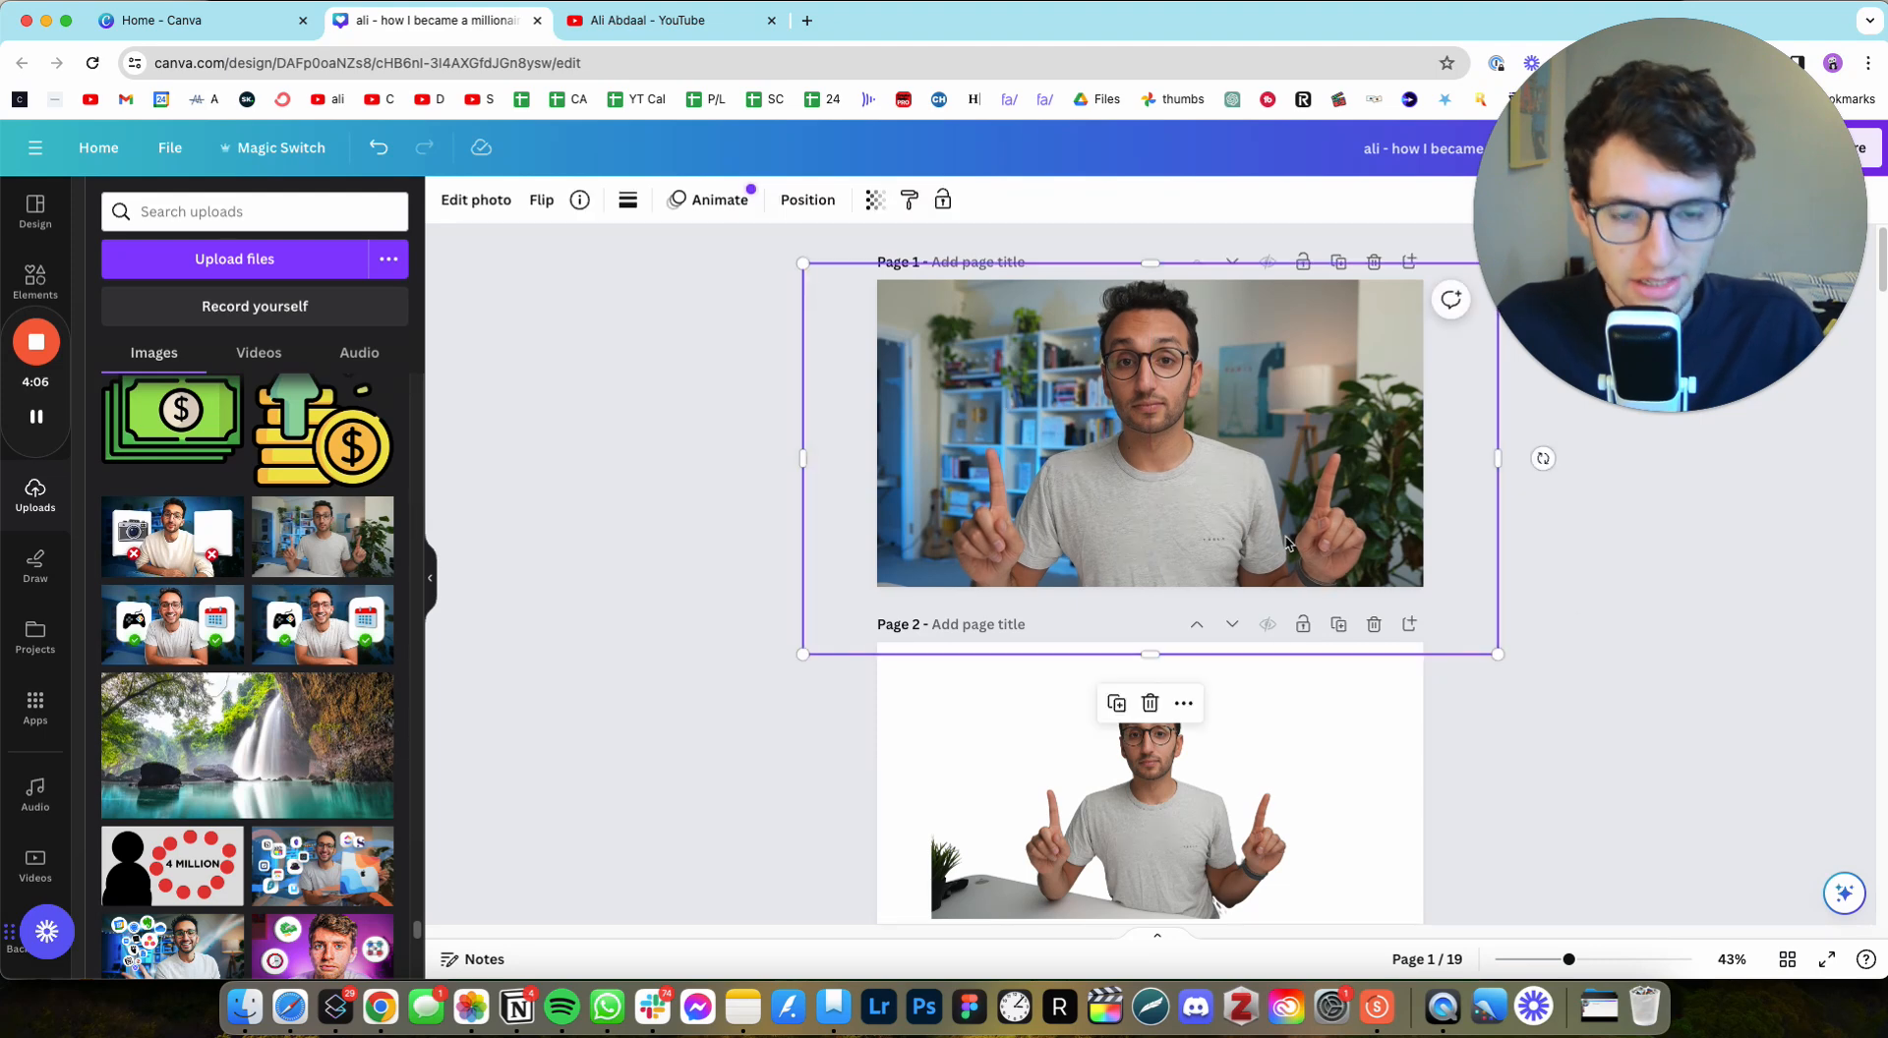
Step: Undo and redo the last cutout adjustment to compare its alignment with the background photo
key(super+z)
click(1209, 518)
key(super+shift+z)
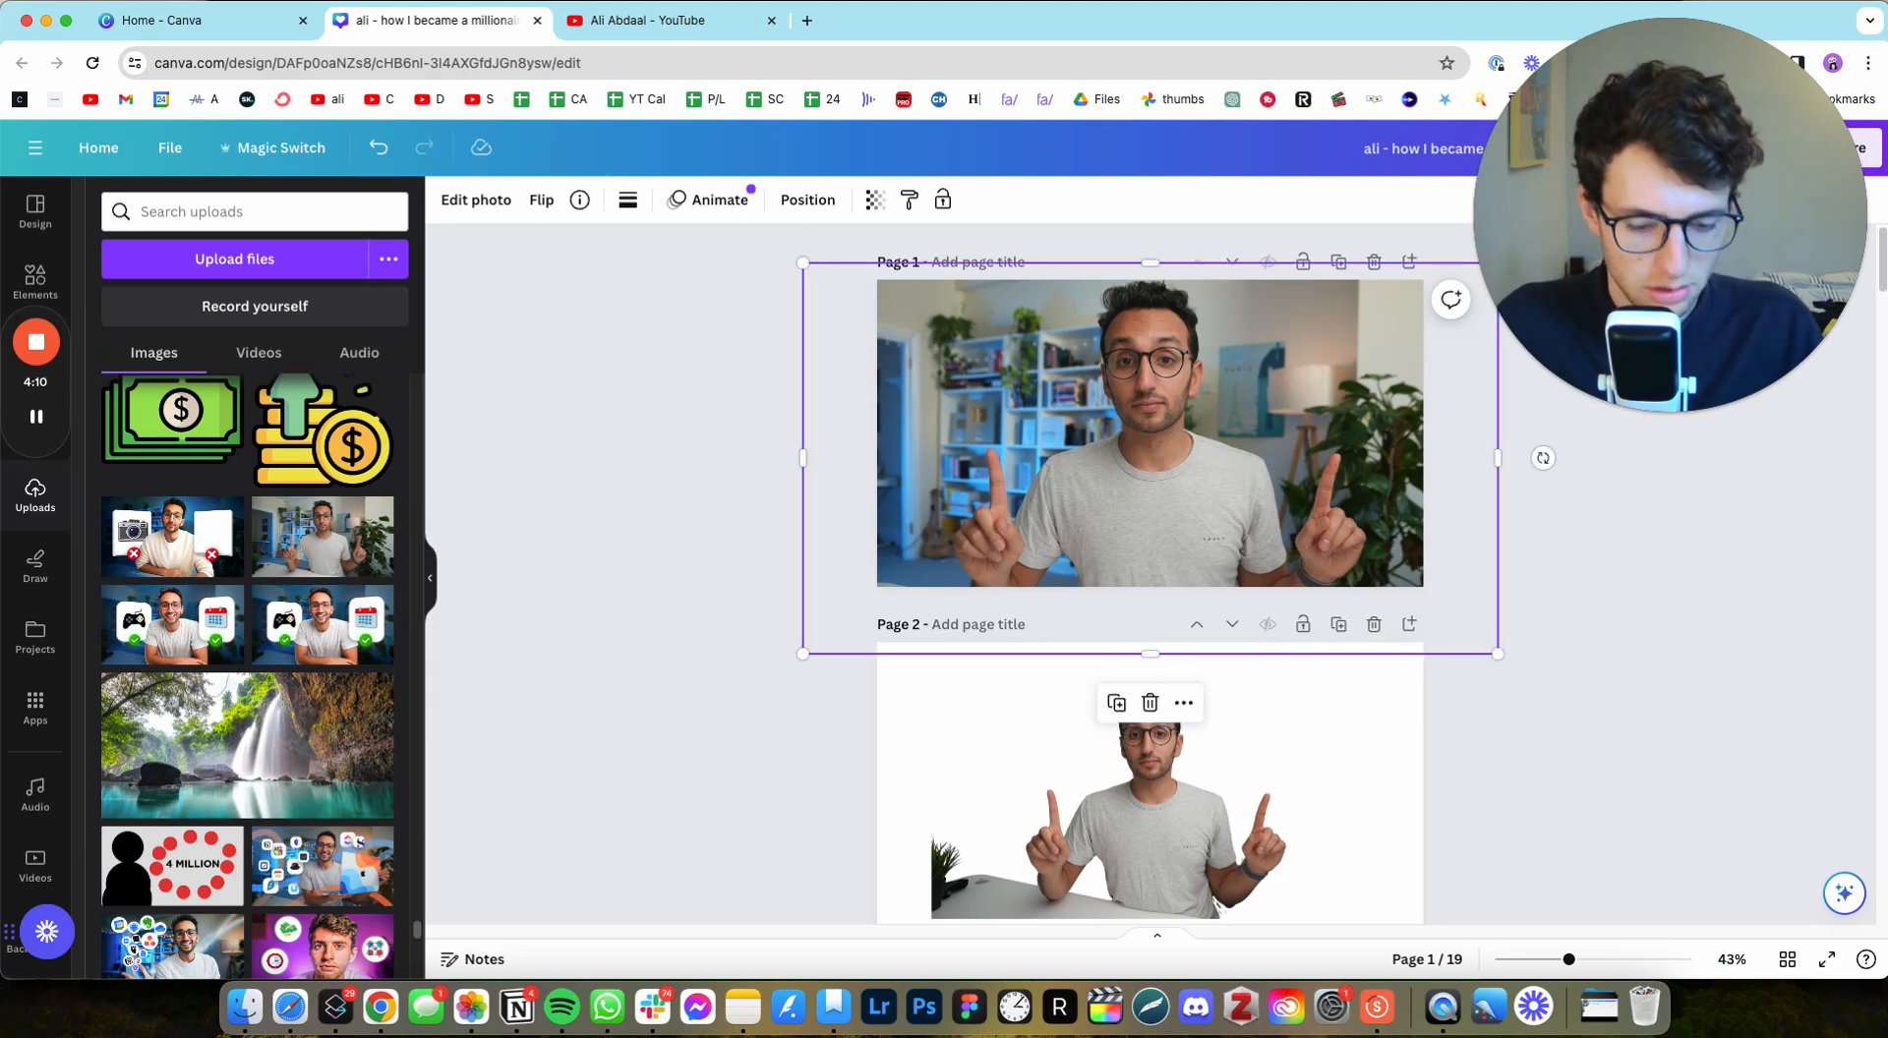
key(super+z)
click(1207, 523)
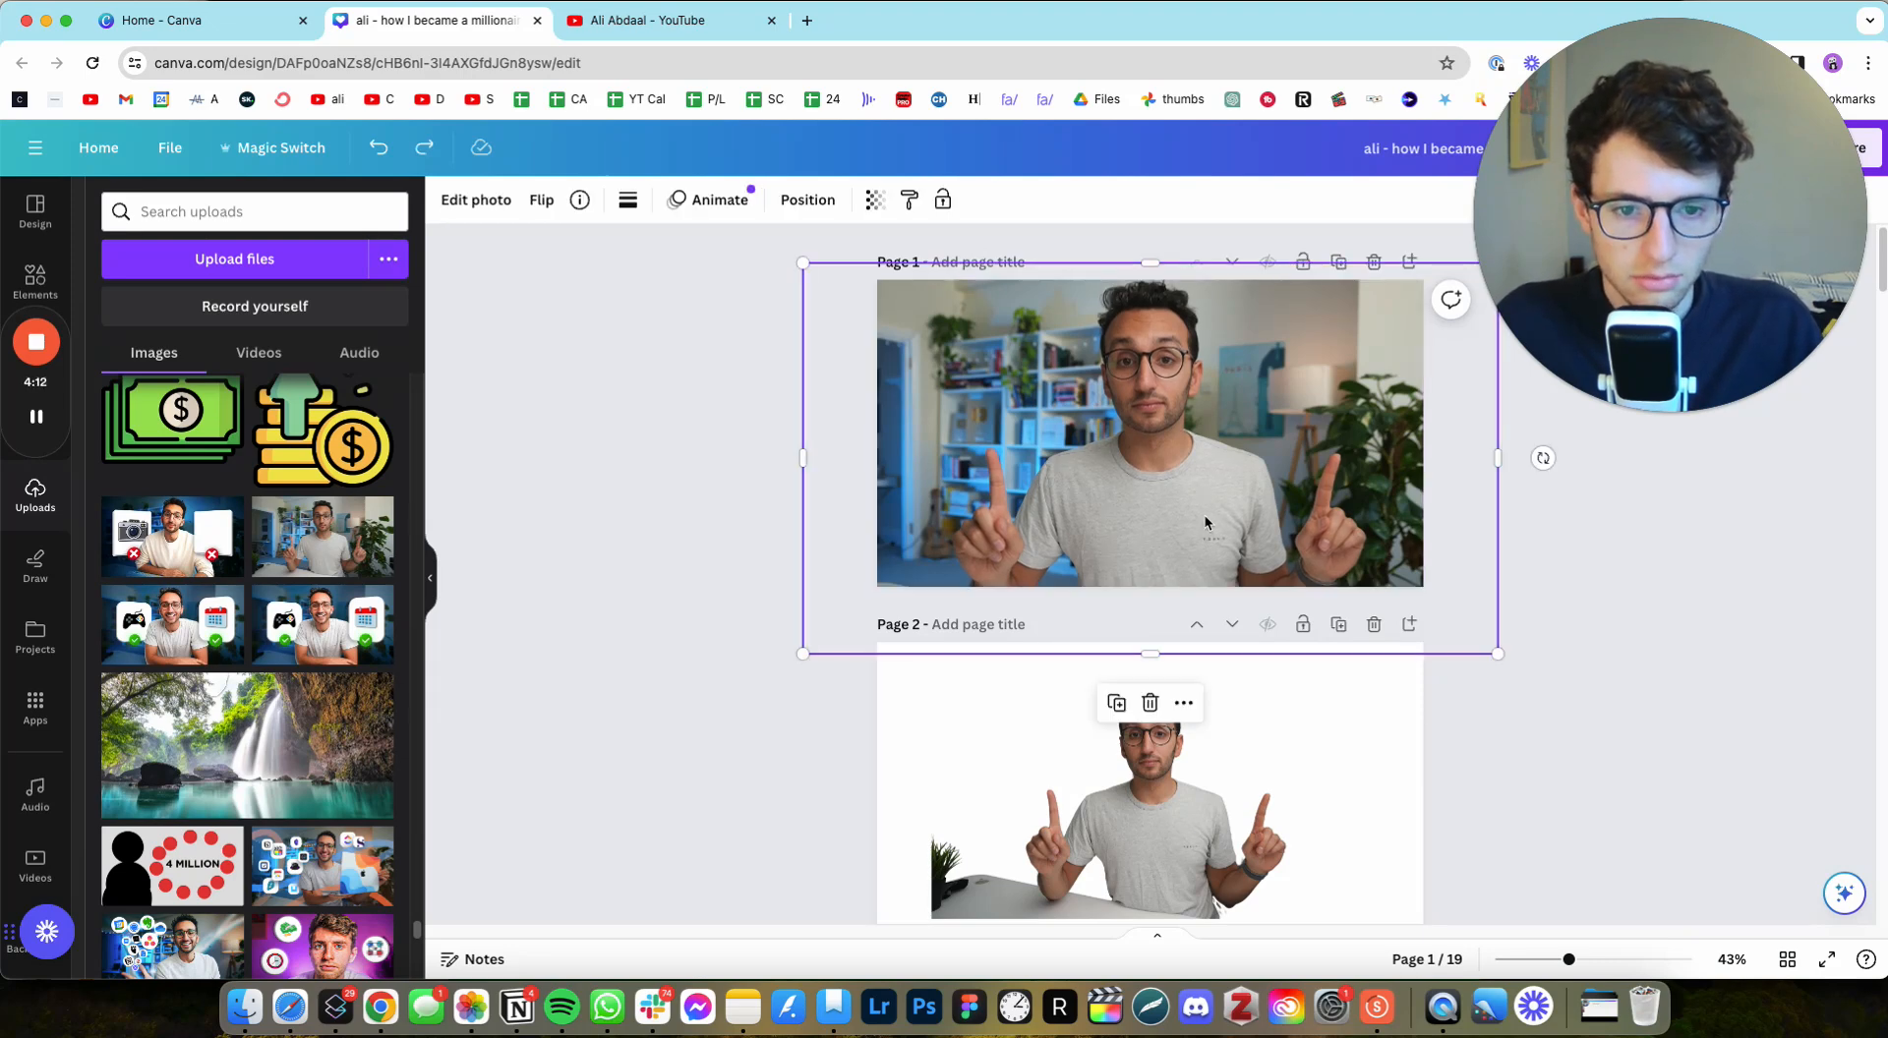
key(super+z)
key(super+shift+z)
click(1207, 523)
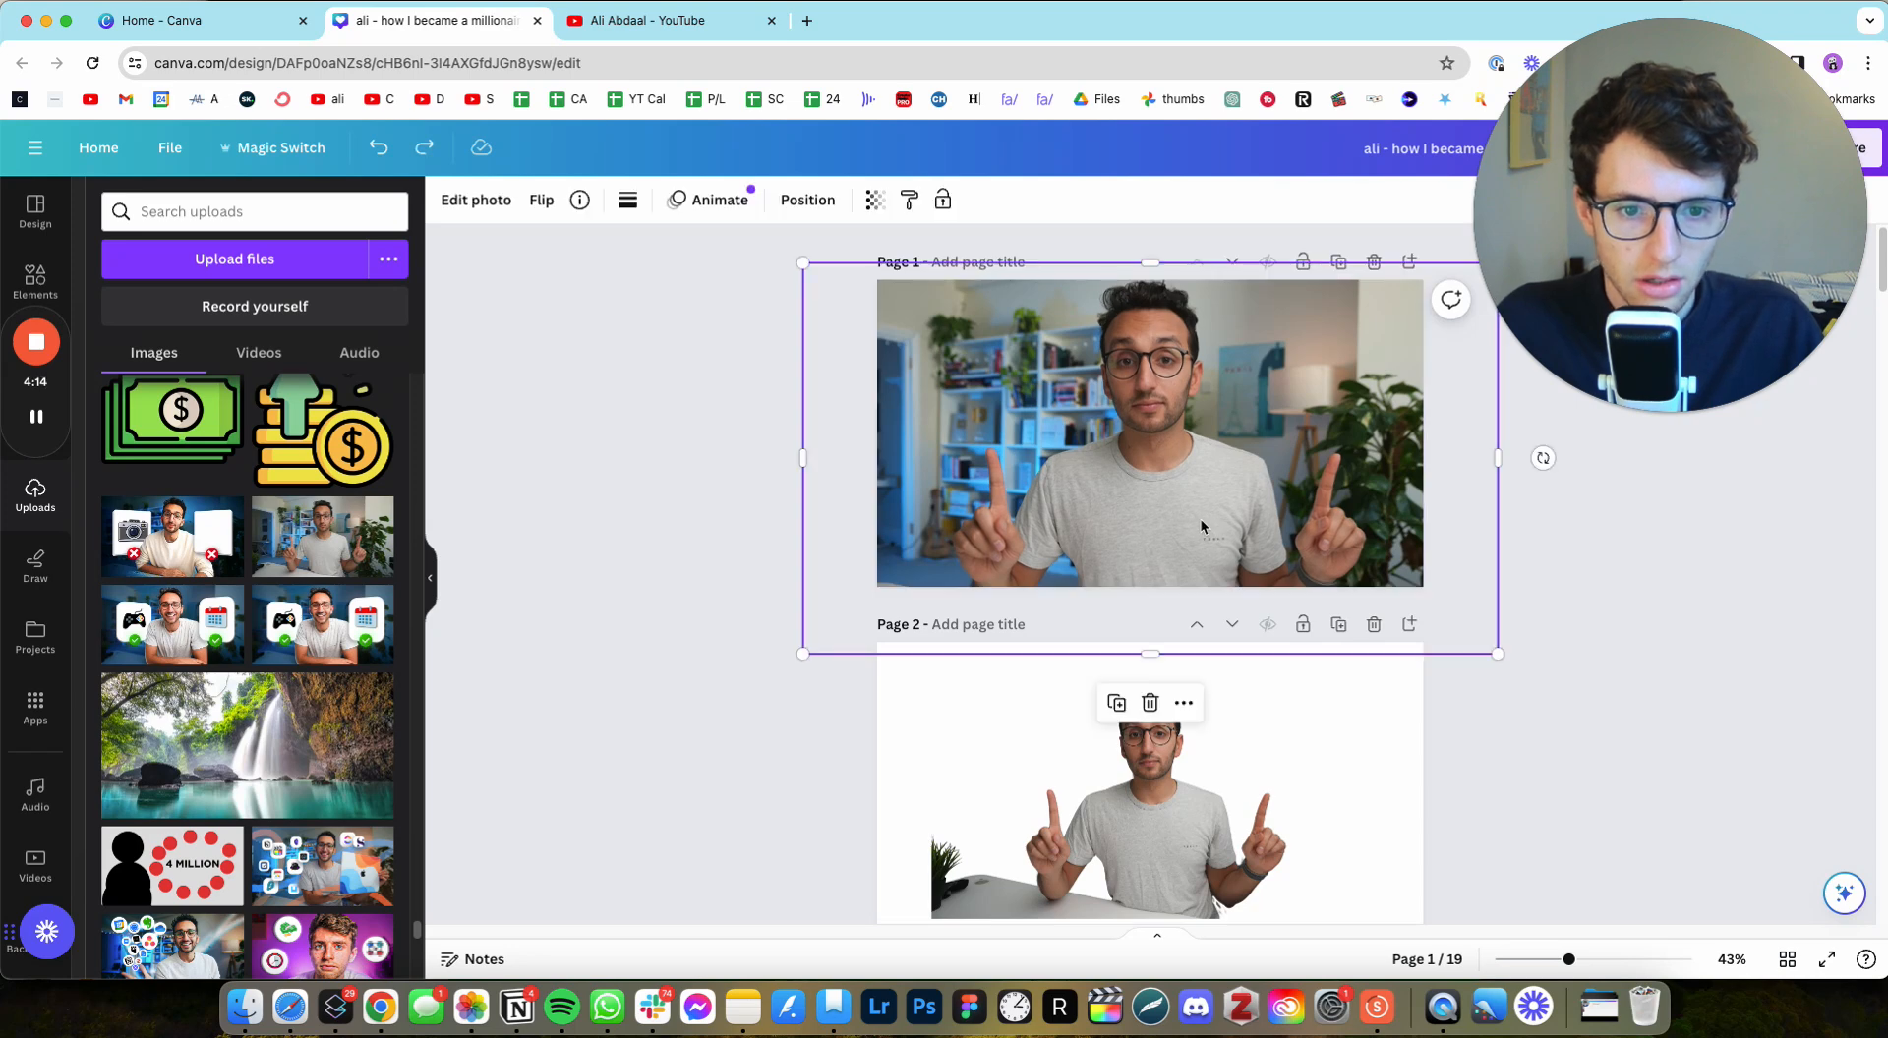
Step: Refine the cutout's size and position up close so its shirt logo and hands match the background photo
scroll(1215, 542, up, 1)
drag(1506, 655, 1505, 655)
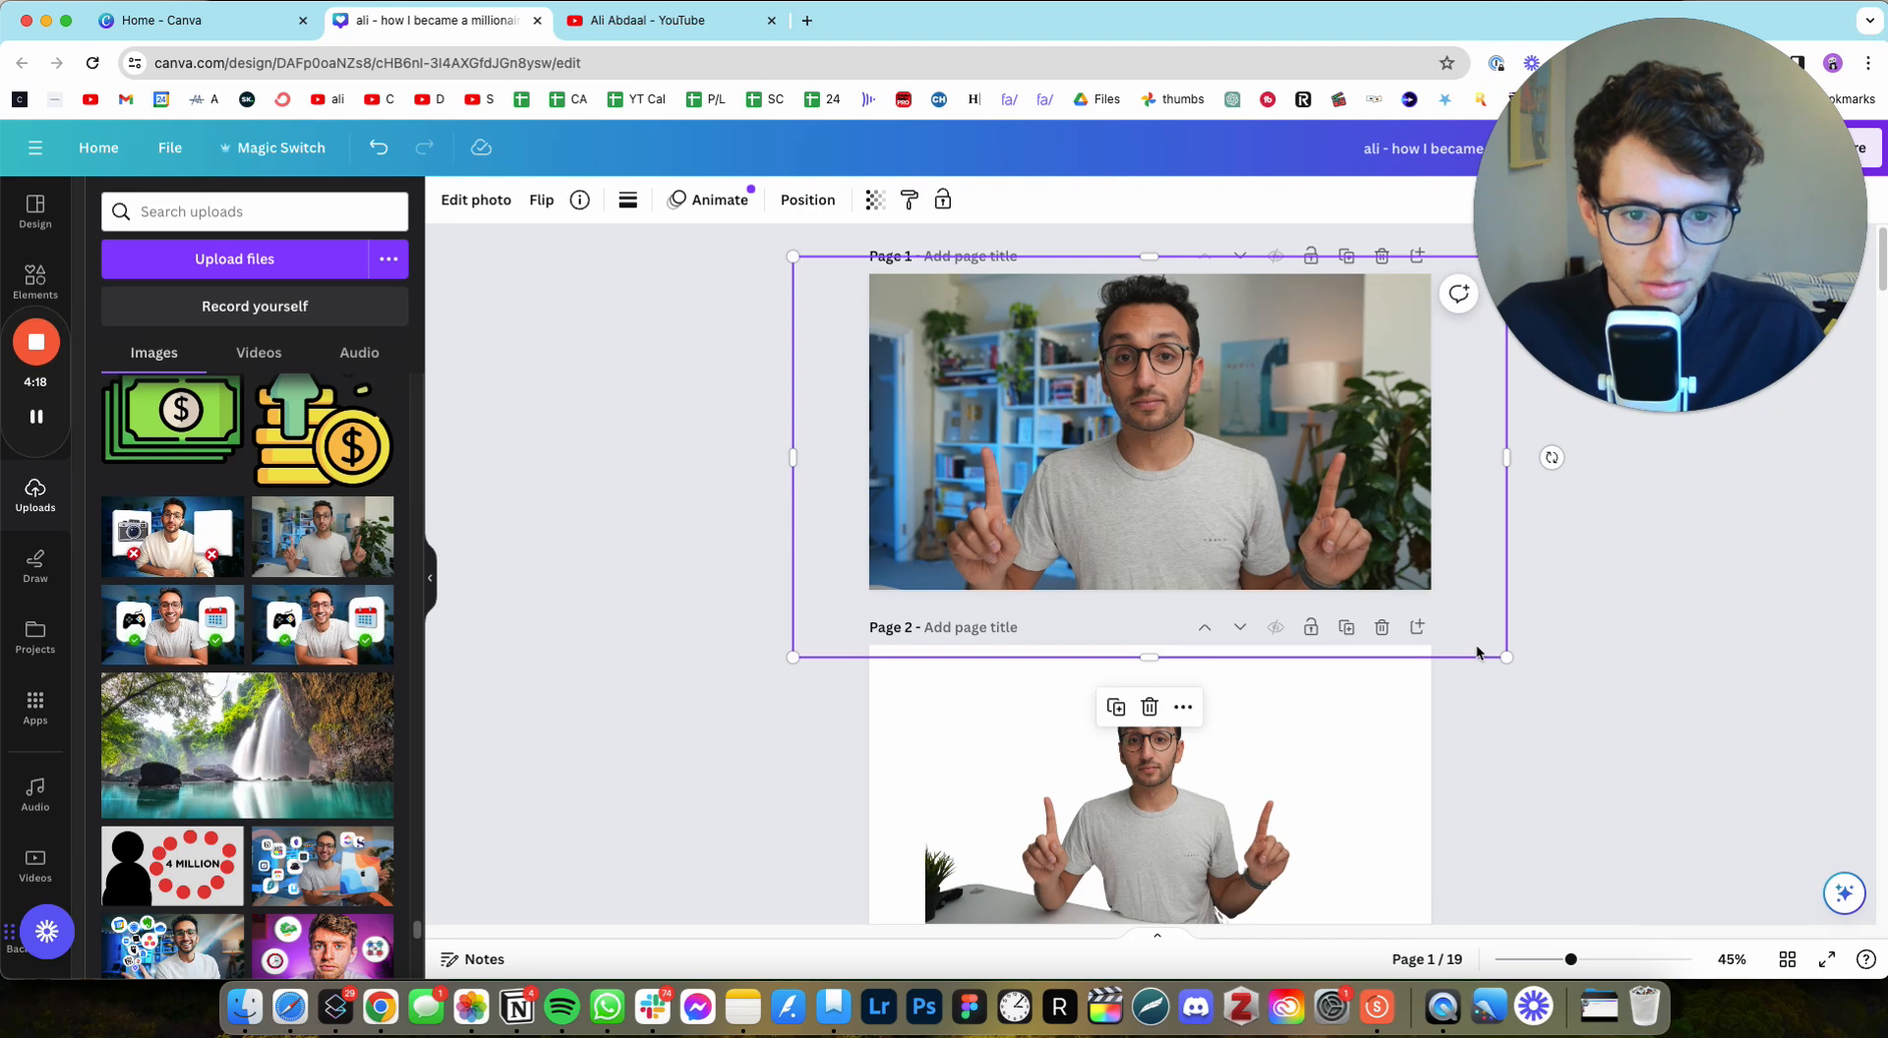
scroll(1190, 469, up, 5)
scroll(1217, 523, up, 2)
scroll(1226, 530, down, 1)
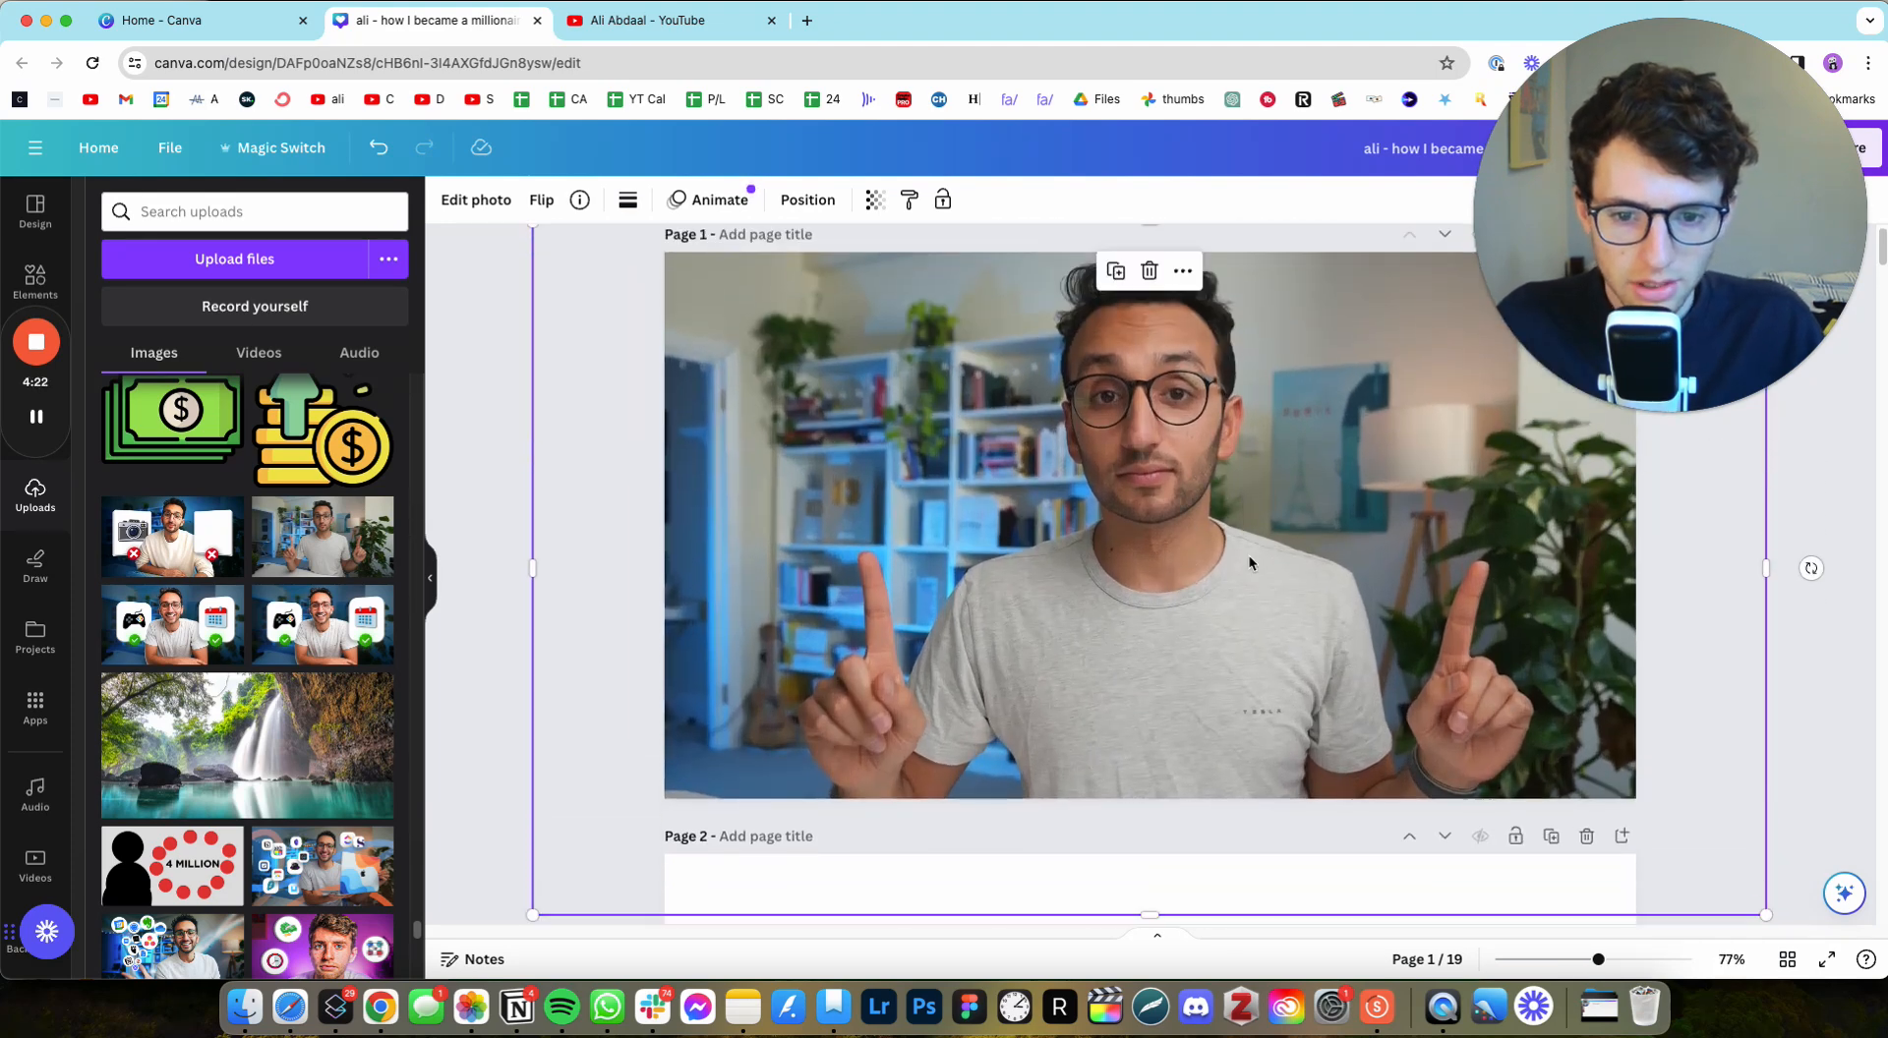
scroll(1760, 852, down, 1)
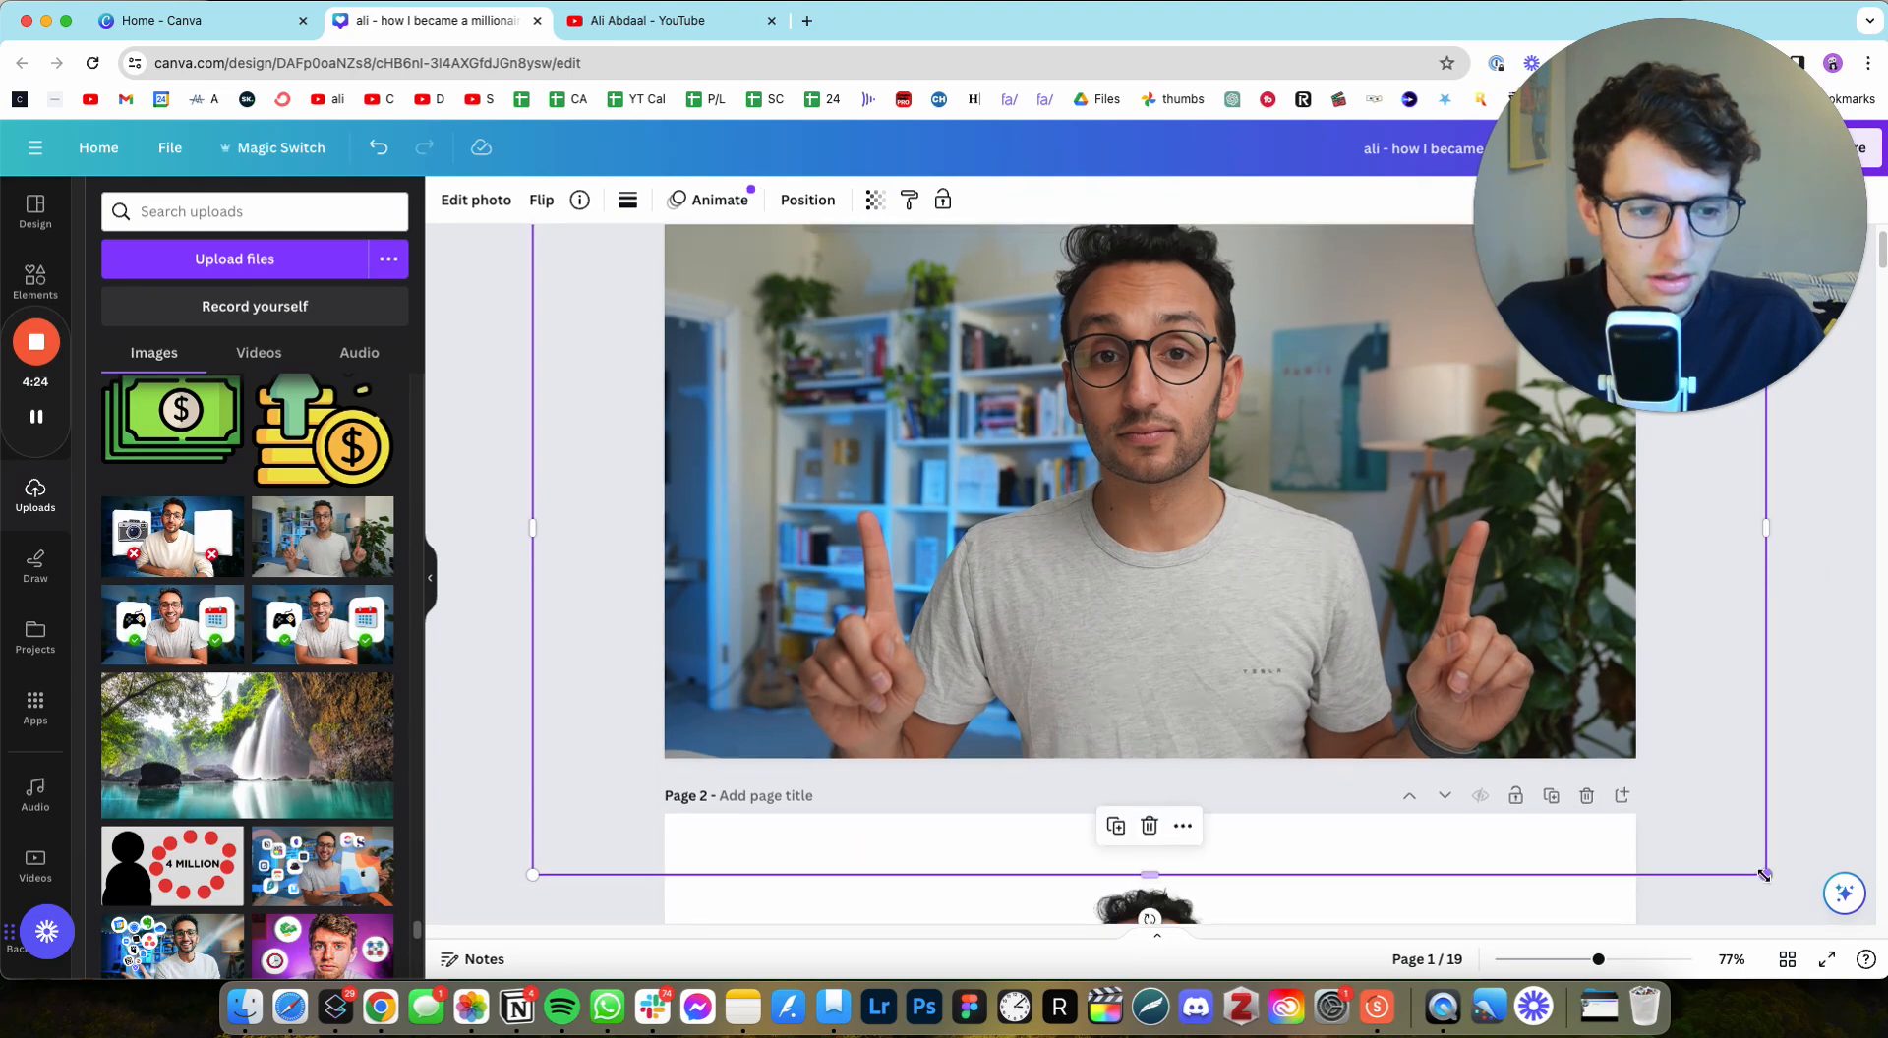
drag(1767, 875, 1769, 876)
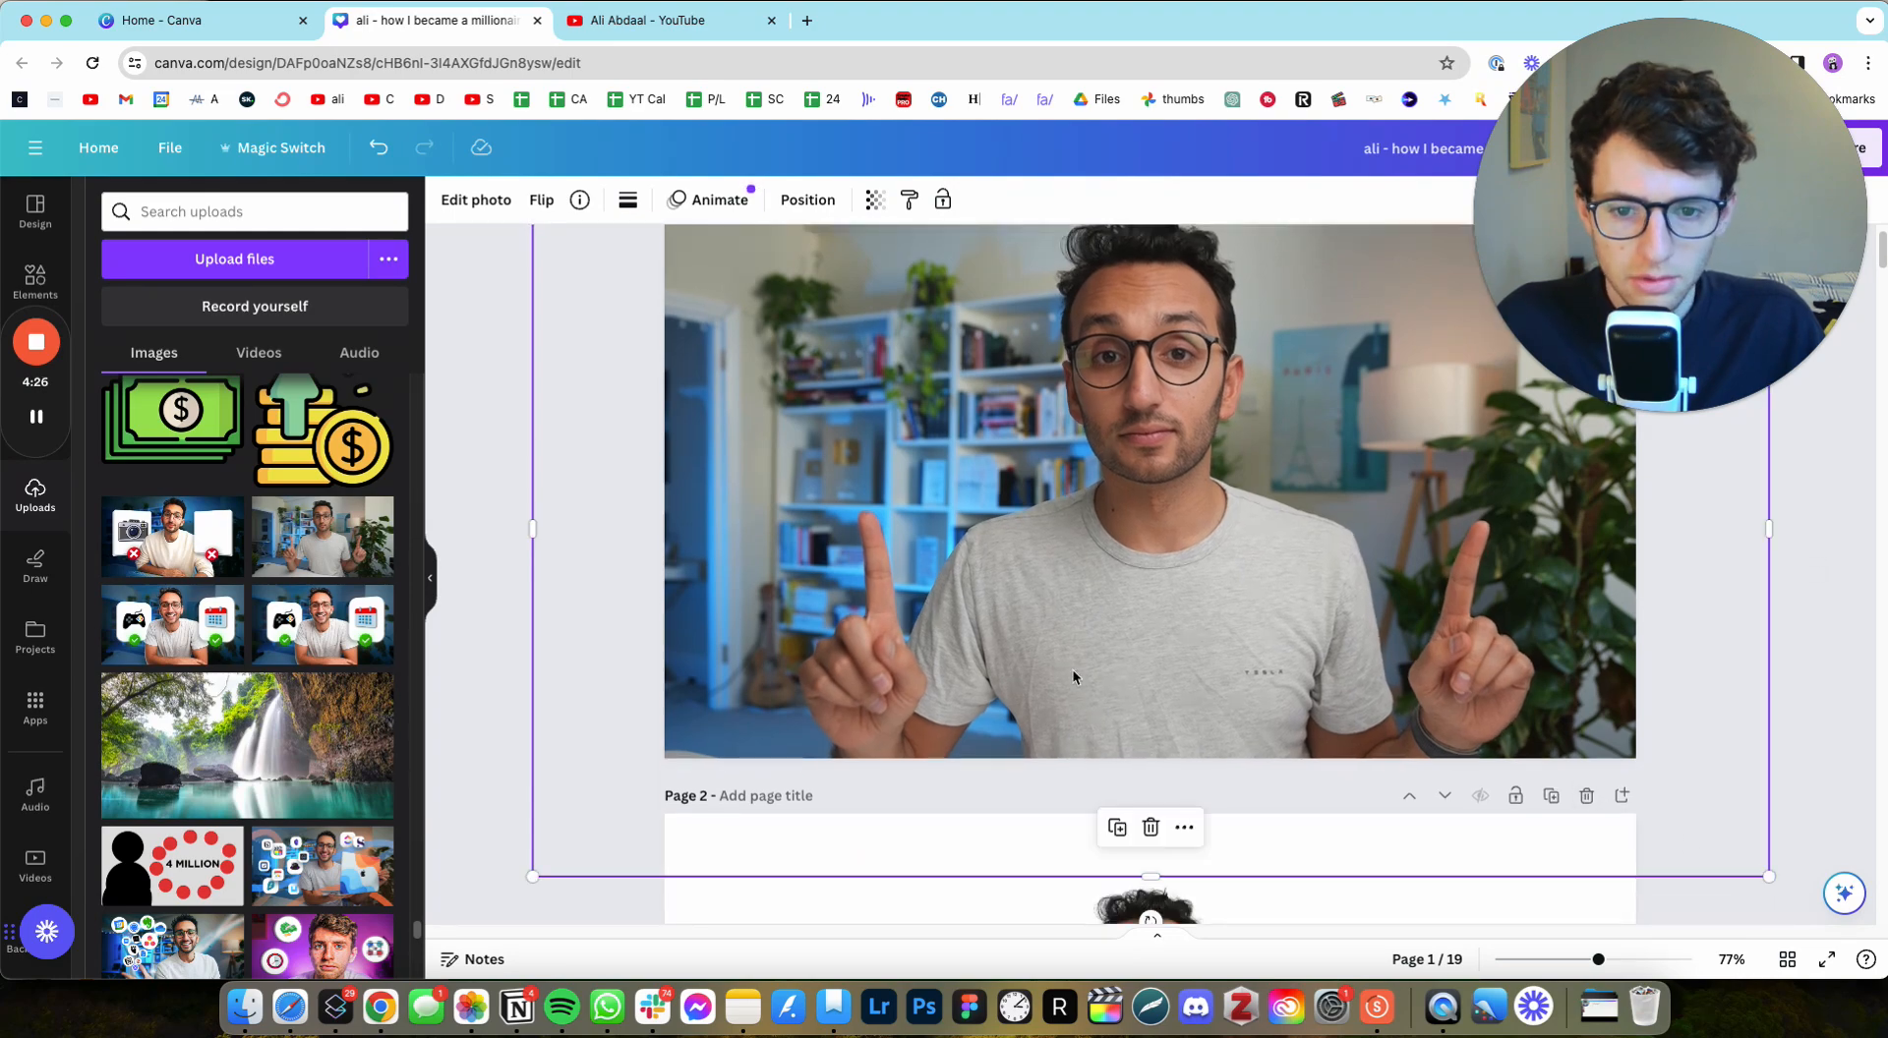
drag(1073, 677, 1074, 676)
scroll(1121, 645, up, 2)
scroll(1124, 633, down, 1)
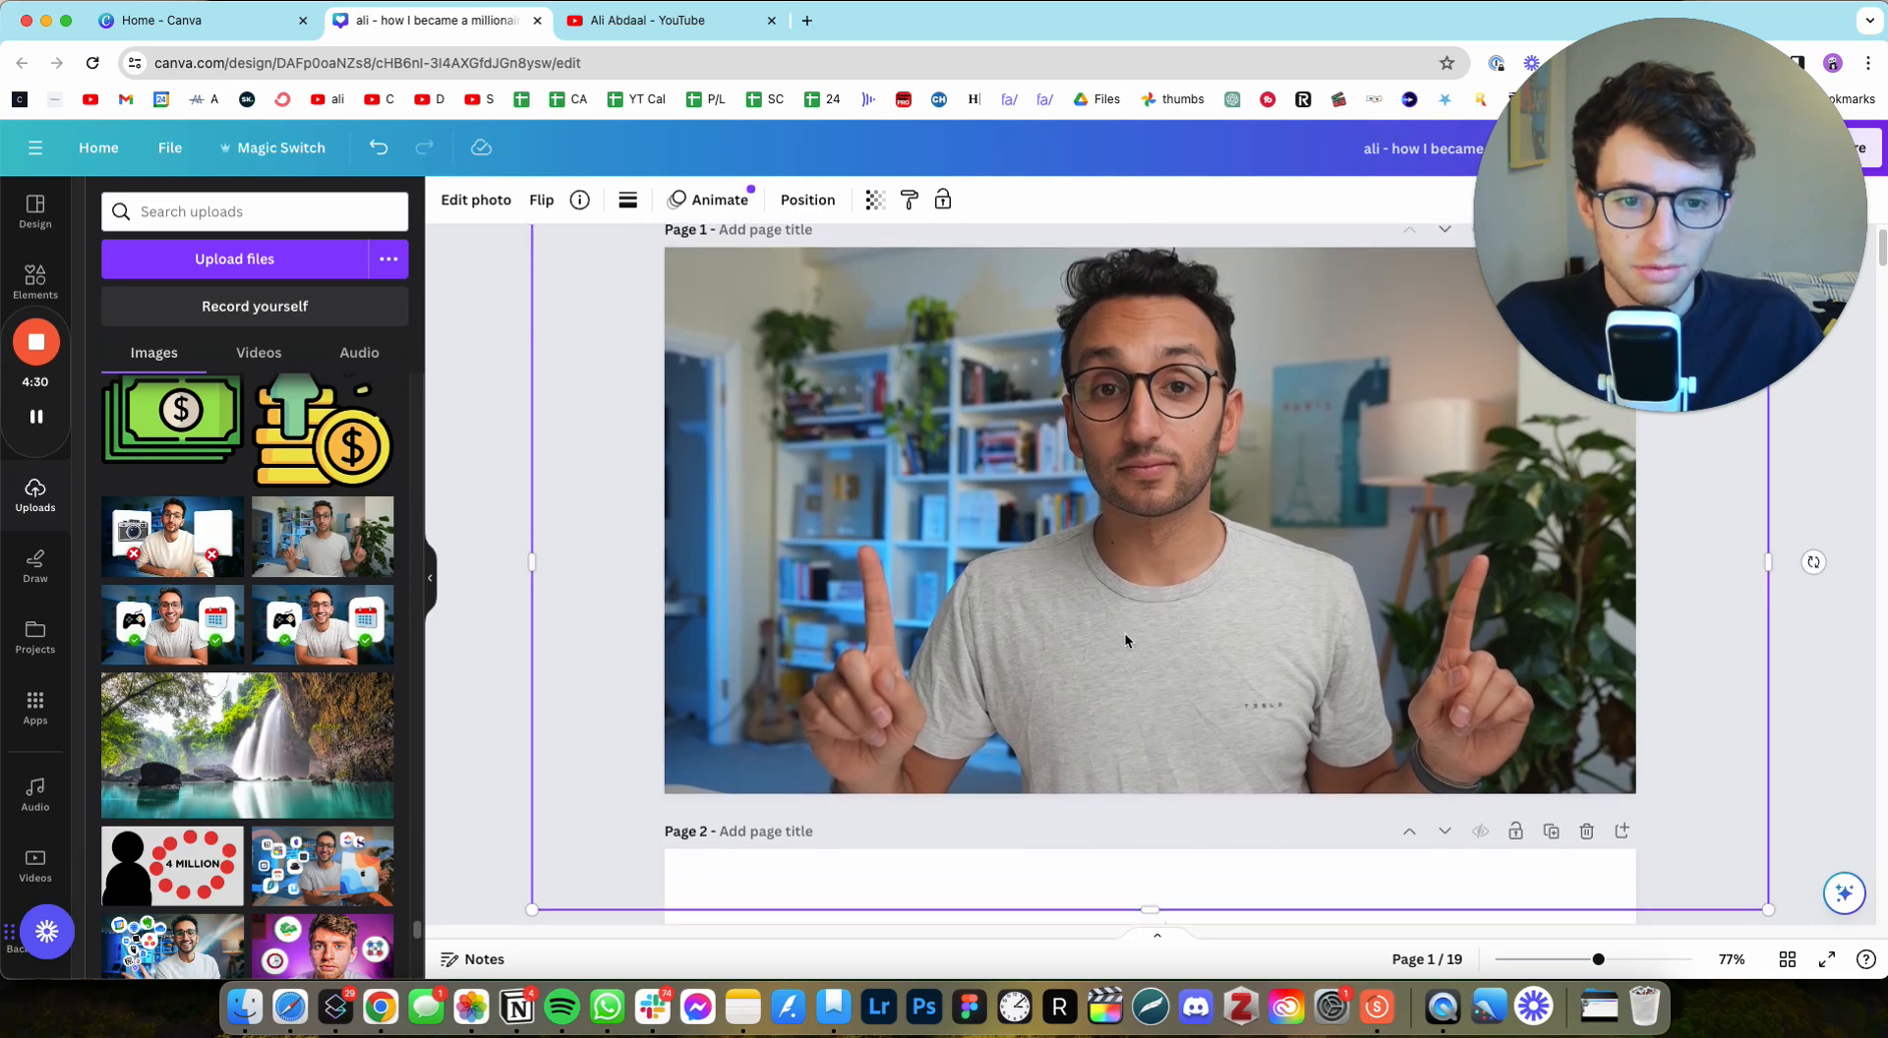
Step: Try a further slight nudge of the cutout on page 1 and undo it
scroll(1124, 633, down, 3)
key(super+z)
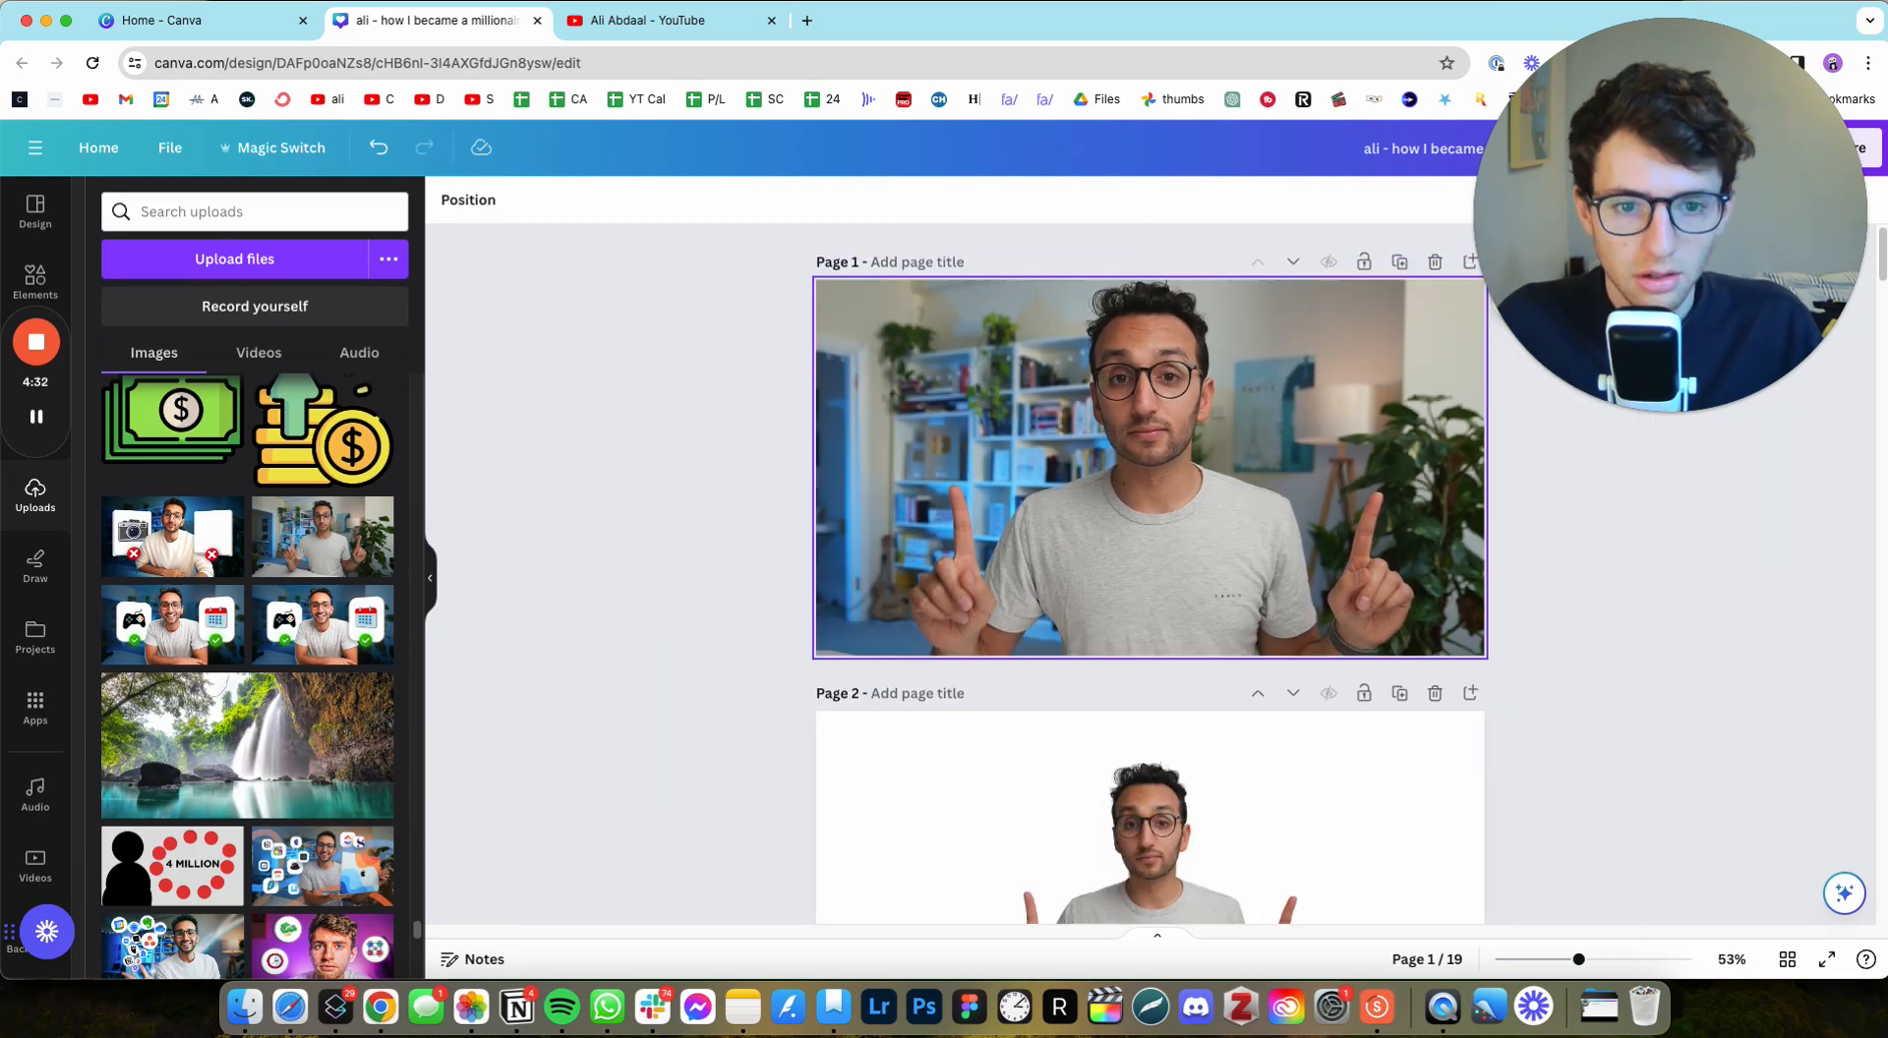
click(1130, 599)
drag(1130, 599, 1129, 599)
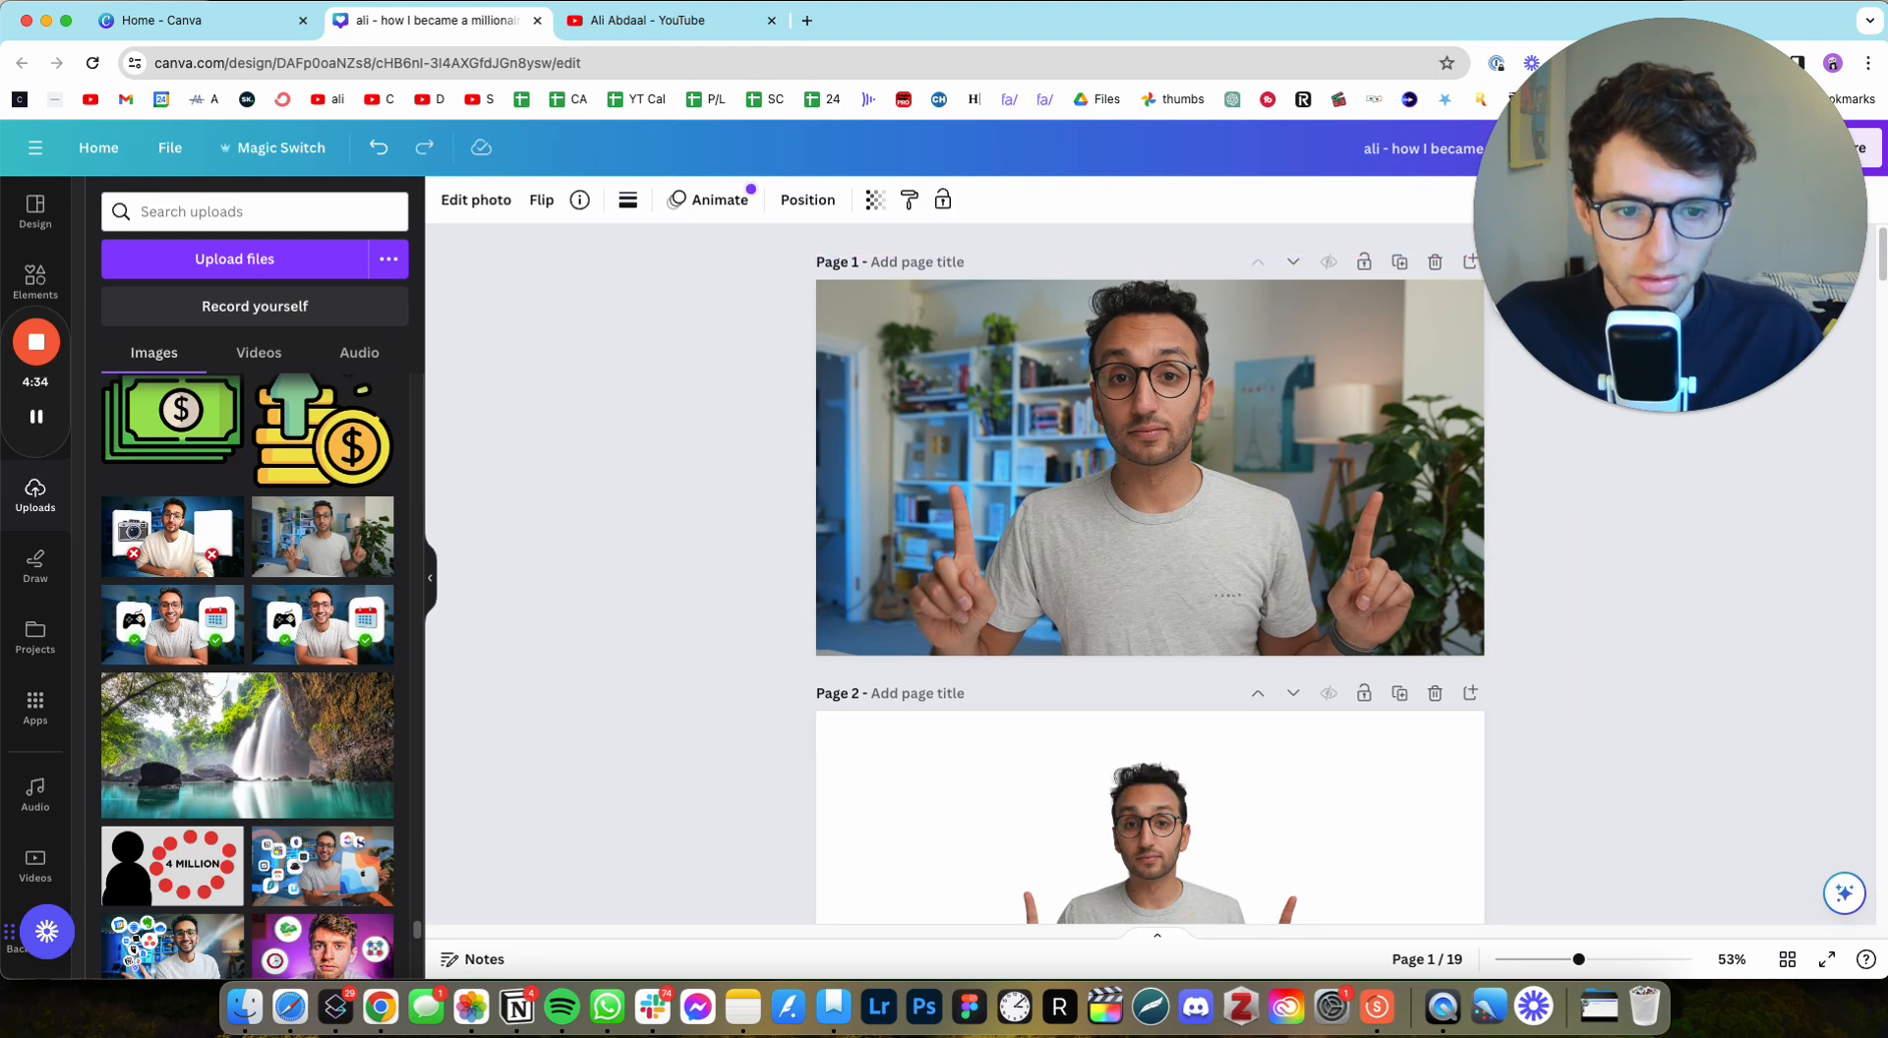
key(super+z)
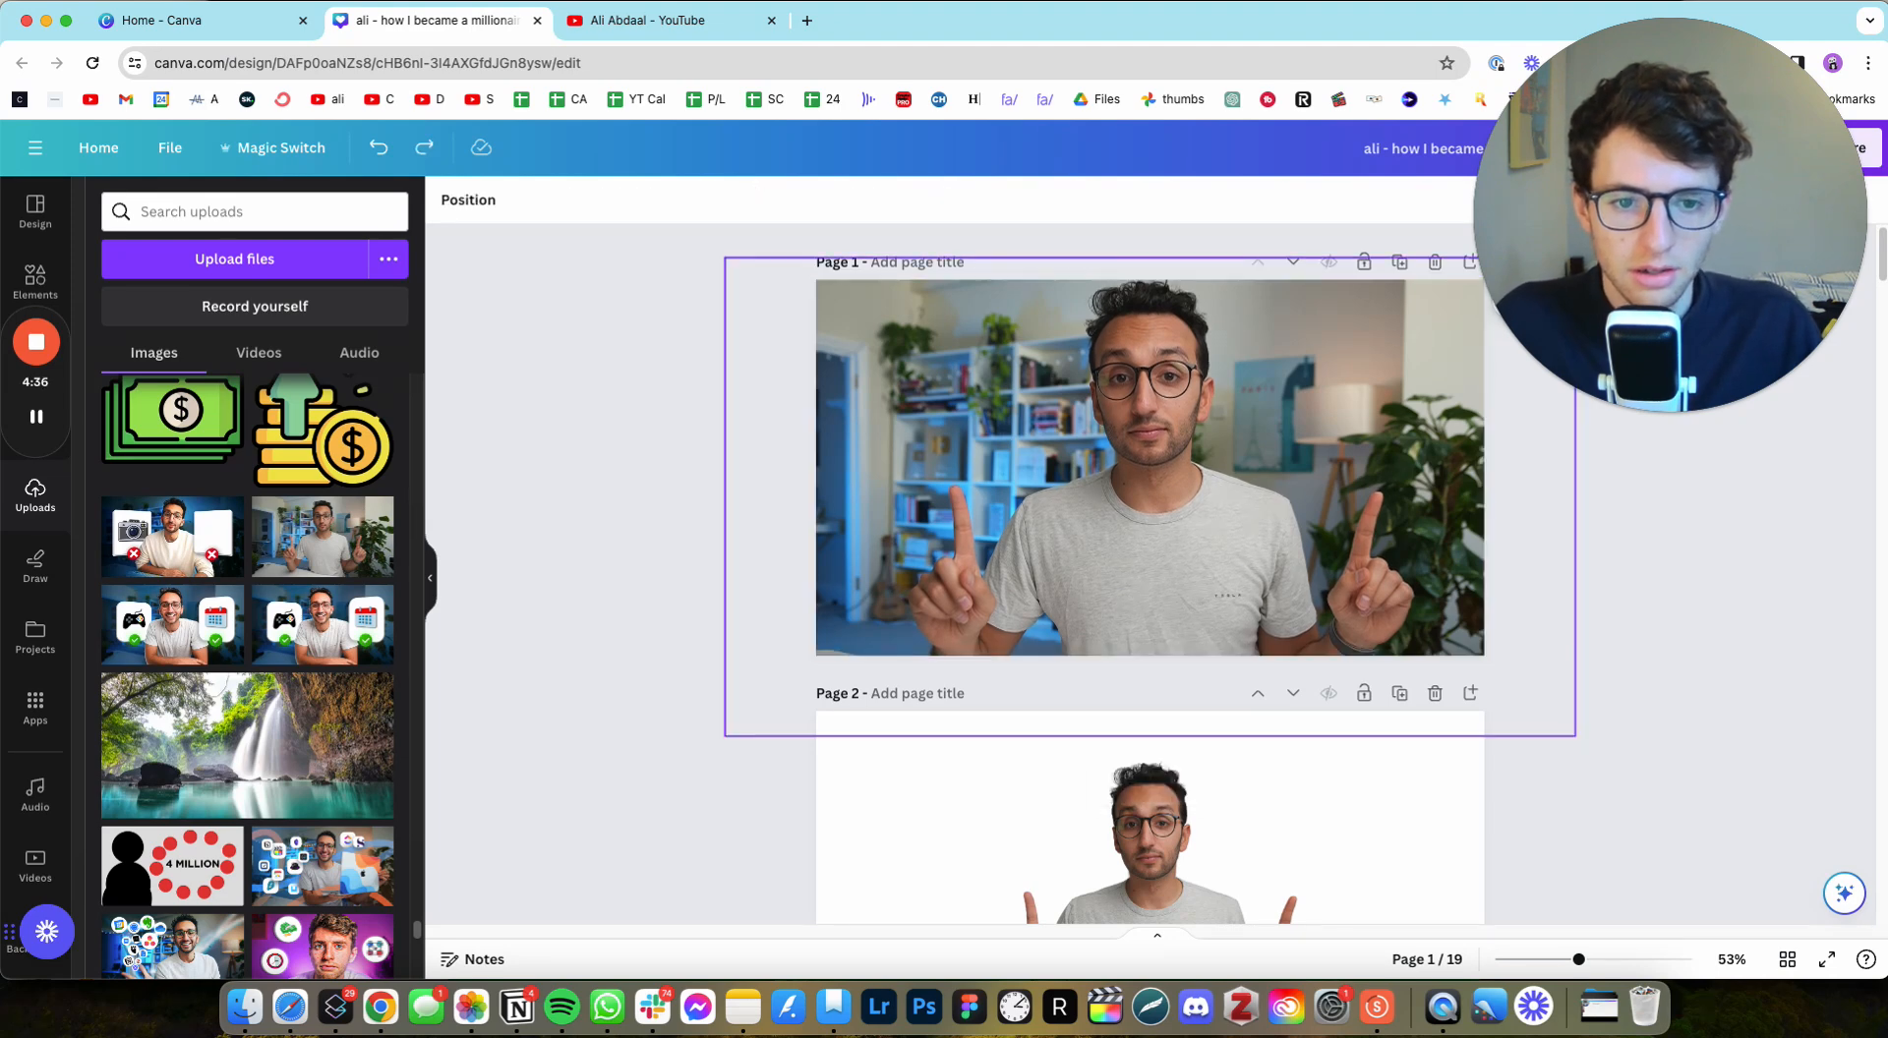
Step: Crop the left side of the page 1 cutout inward, to just short of the man's raised finger
click(1142, 568)
scroll(1143, 569, down, 3)
click(1520, 553)
scroll(1472, 588, up, 1)
scroll(1472, 588, up, 2)
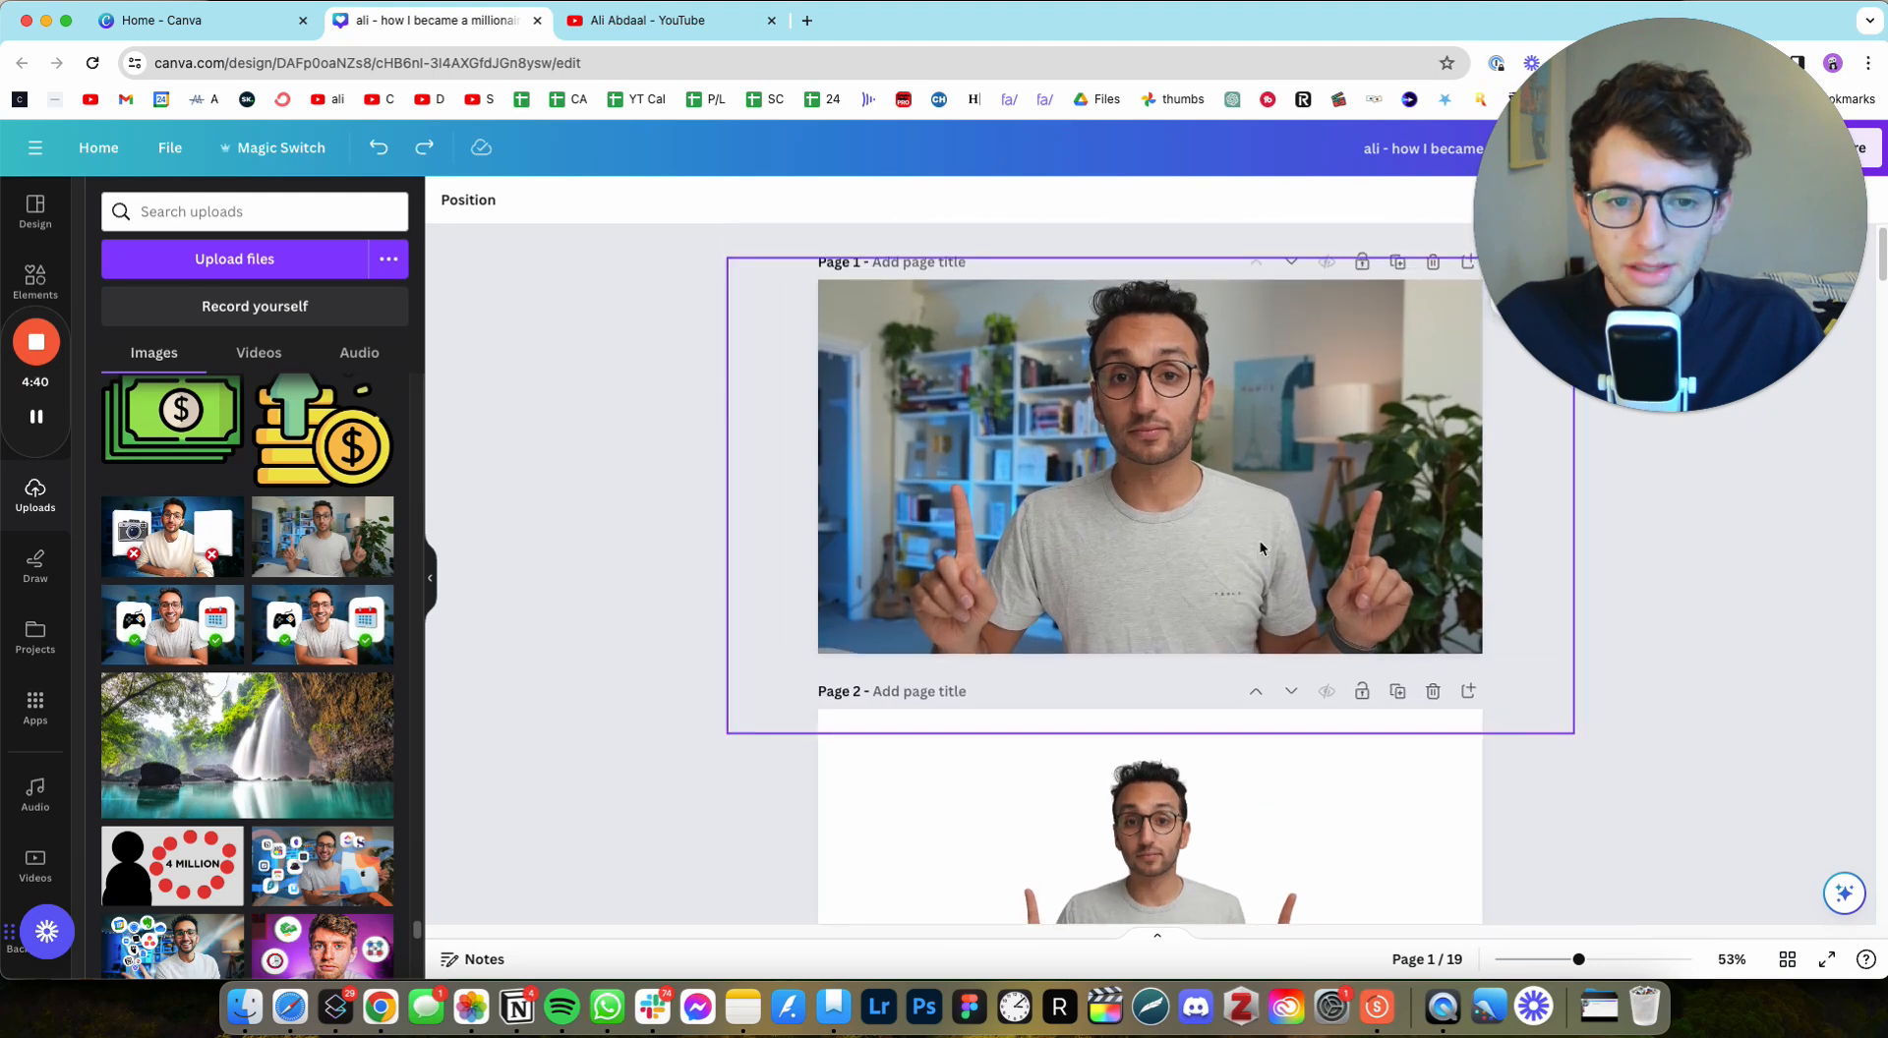
click(739, 521)
drag(727, 503, 853, 523)
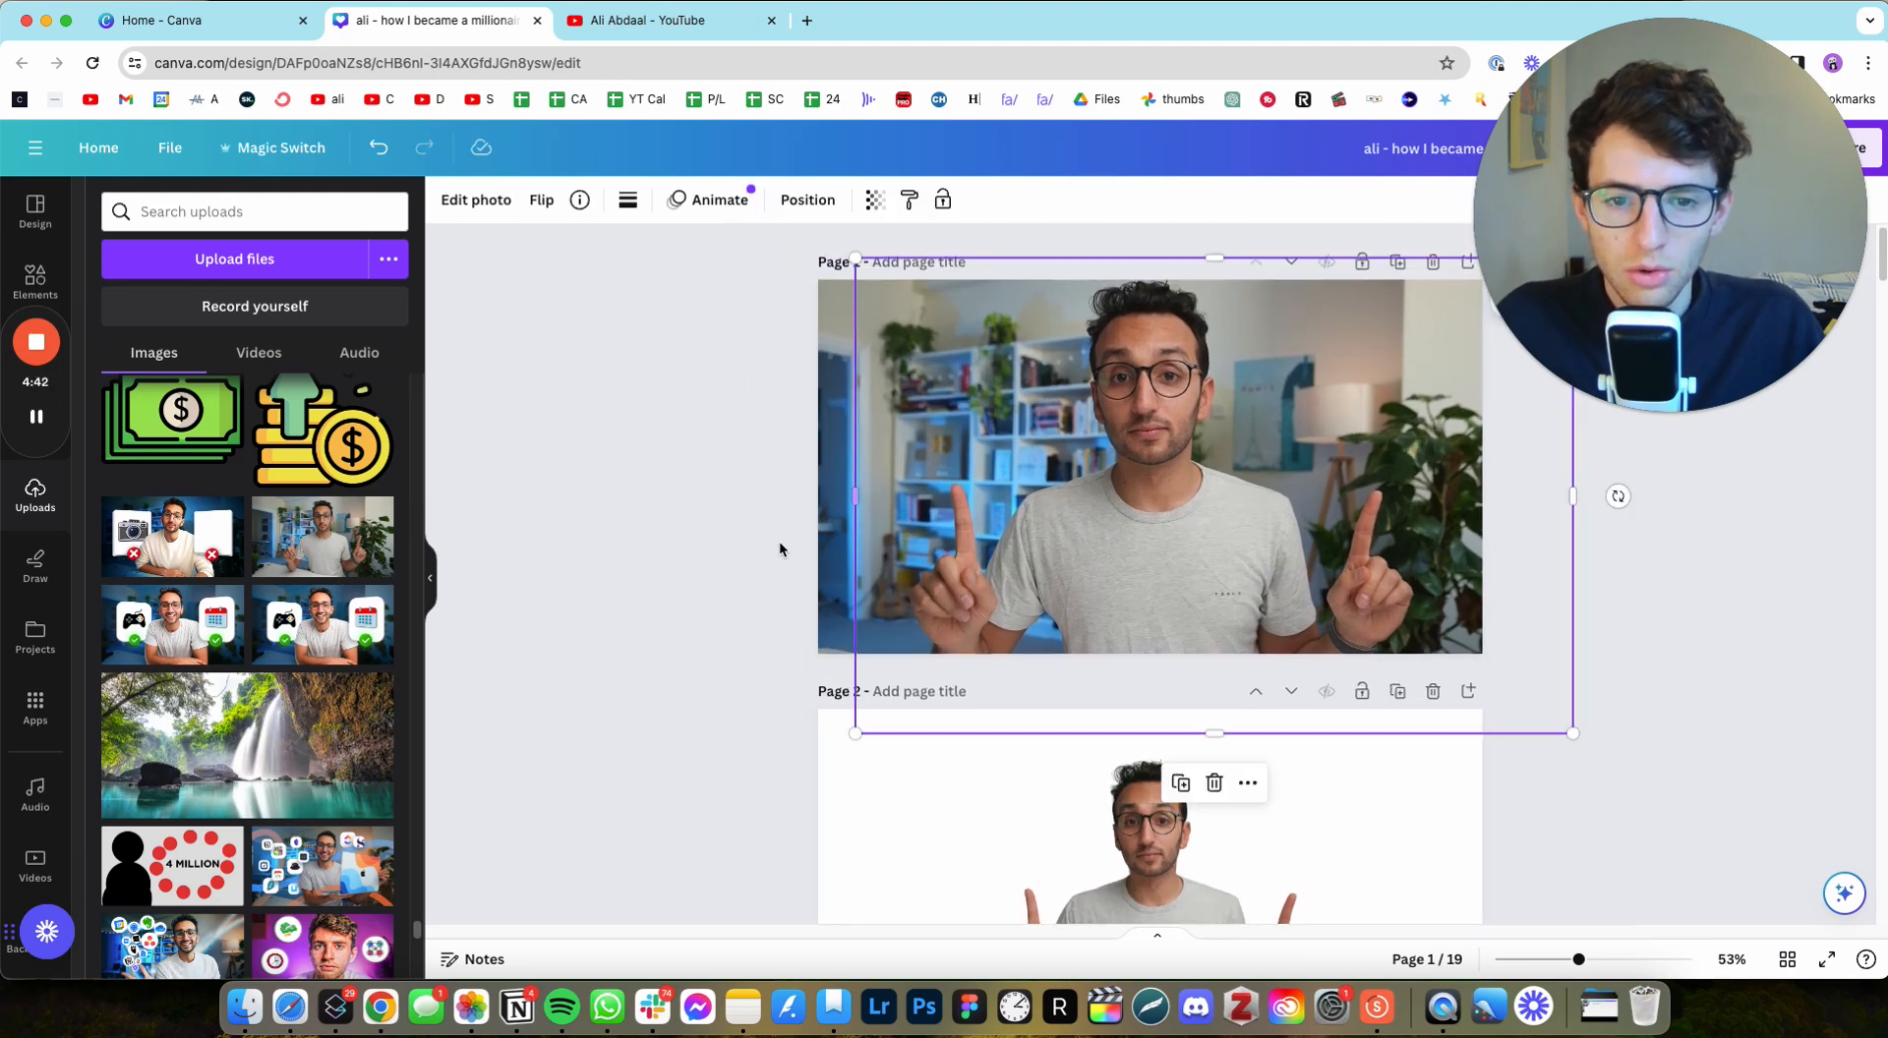
click(740, 527)
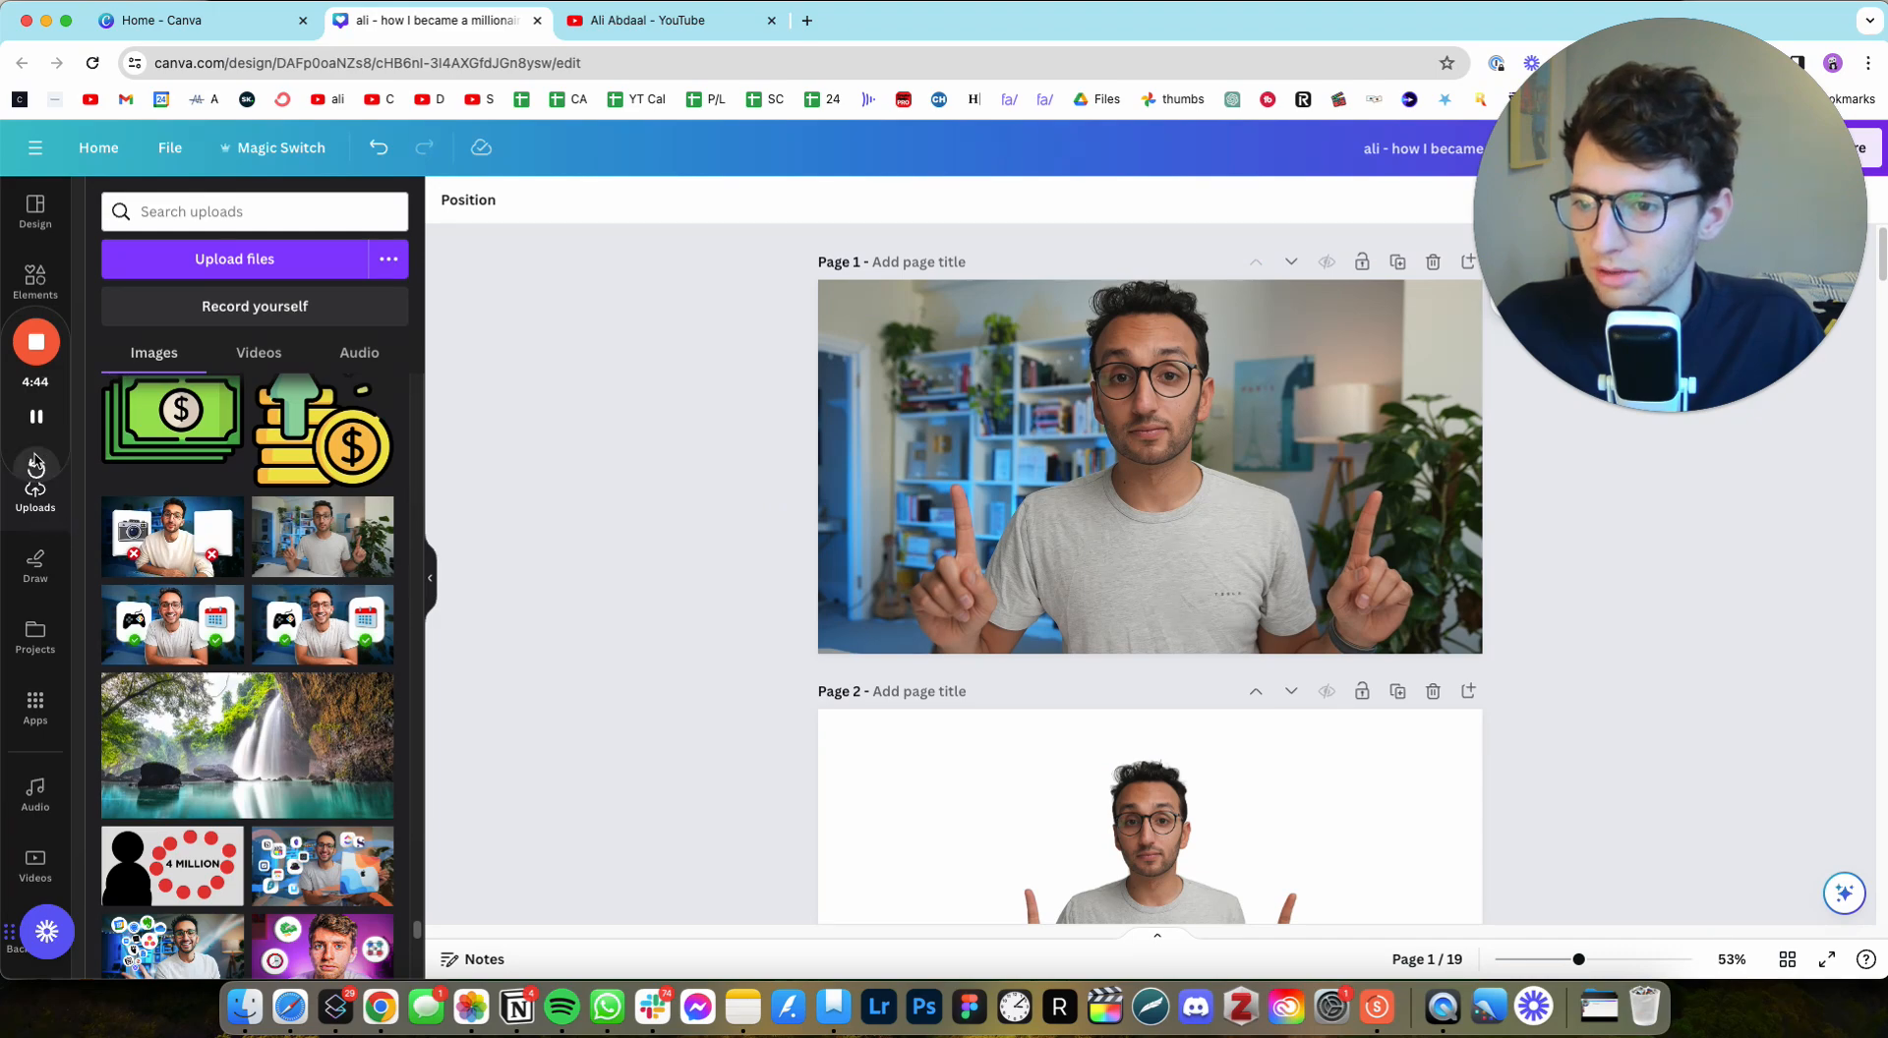
Step: Add a heading to page 1 reading "$0" and place it above the raised finger on the bookshelf side
click(39, 356)
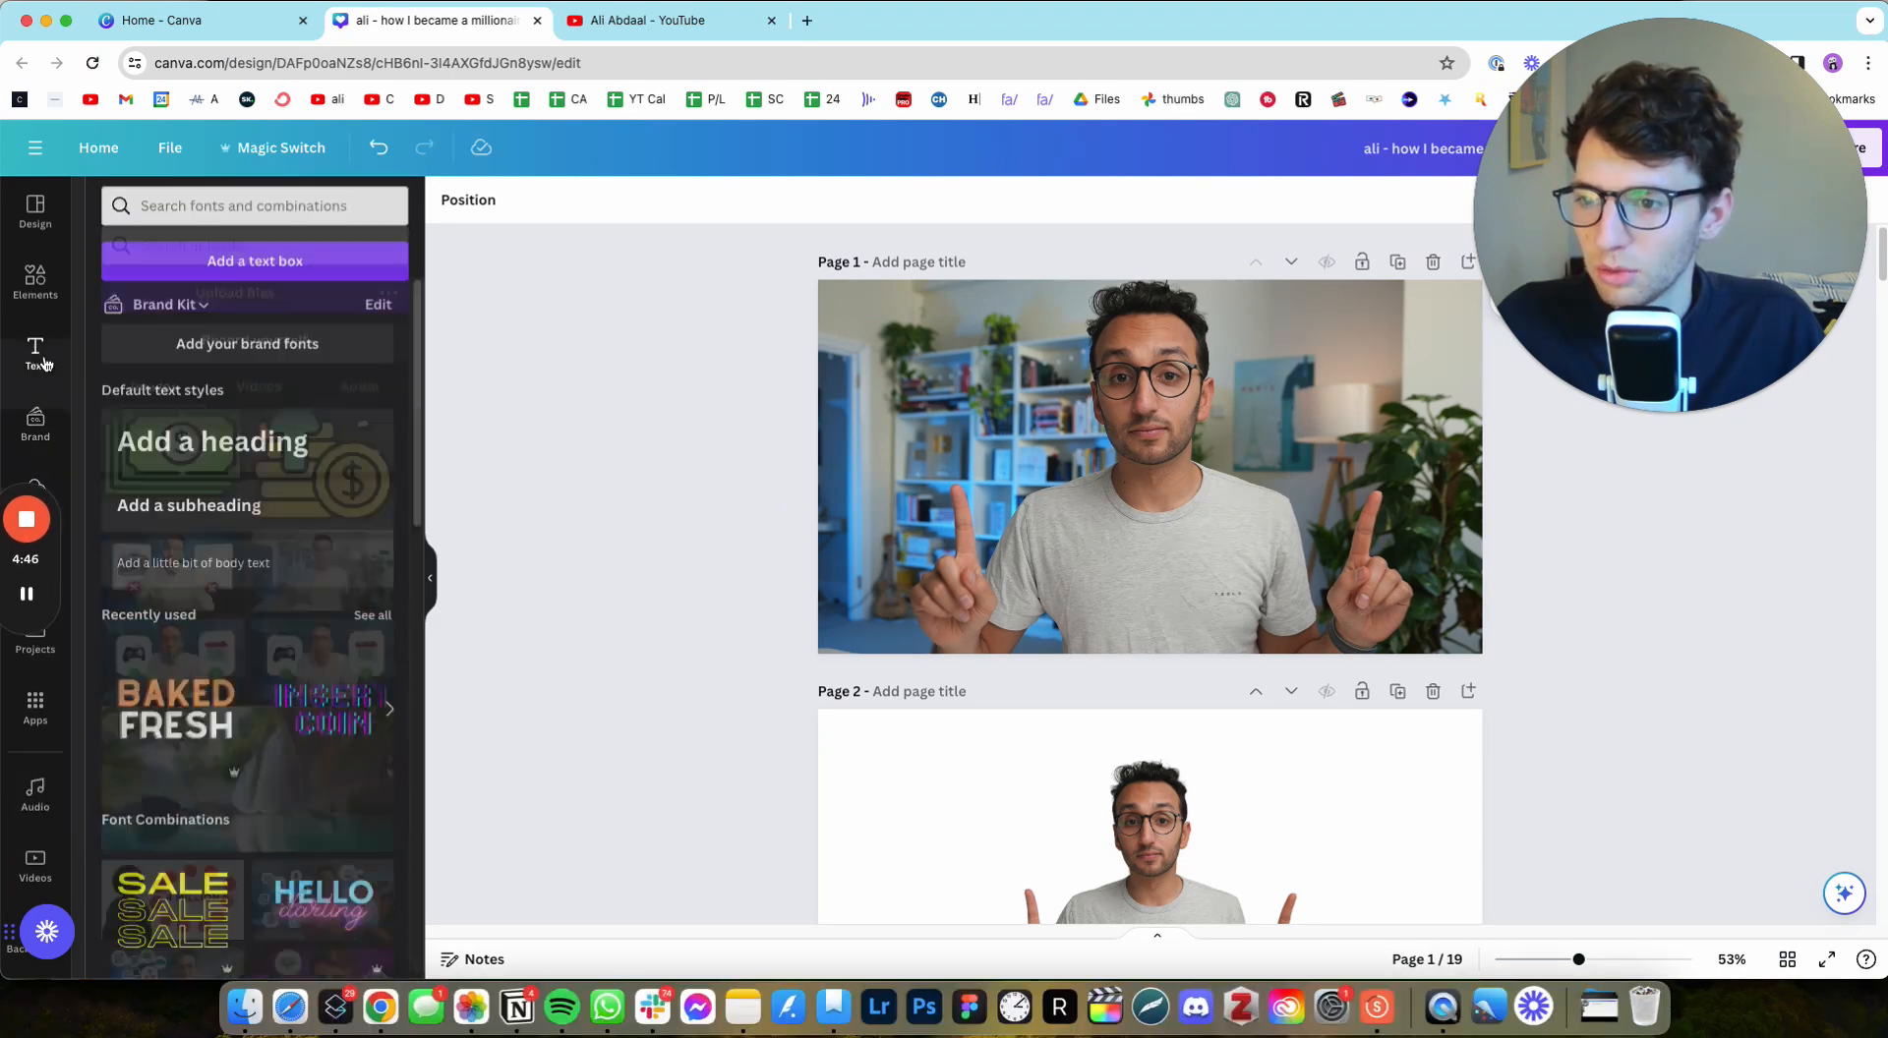
click(212, 447)
click(547, 446)
click(1059, 456)
drag(1059, 455, 895, 374)
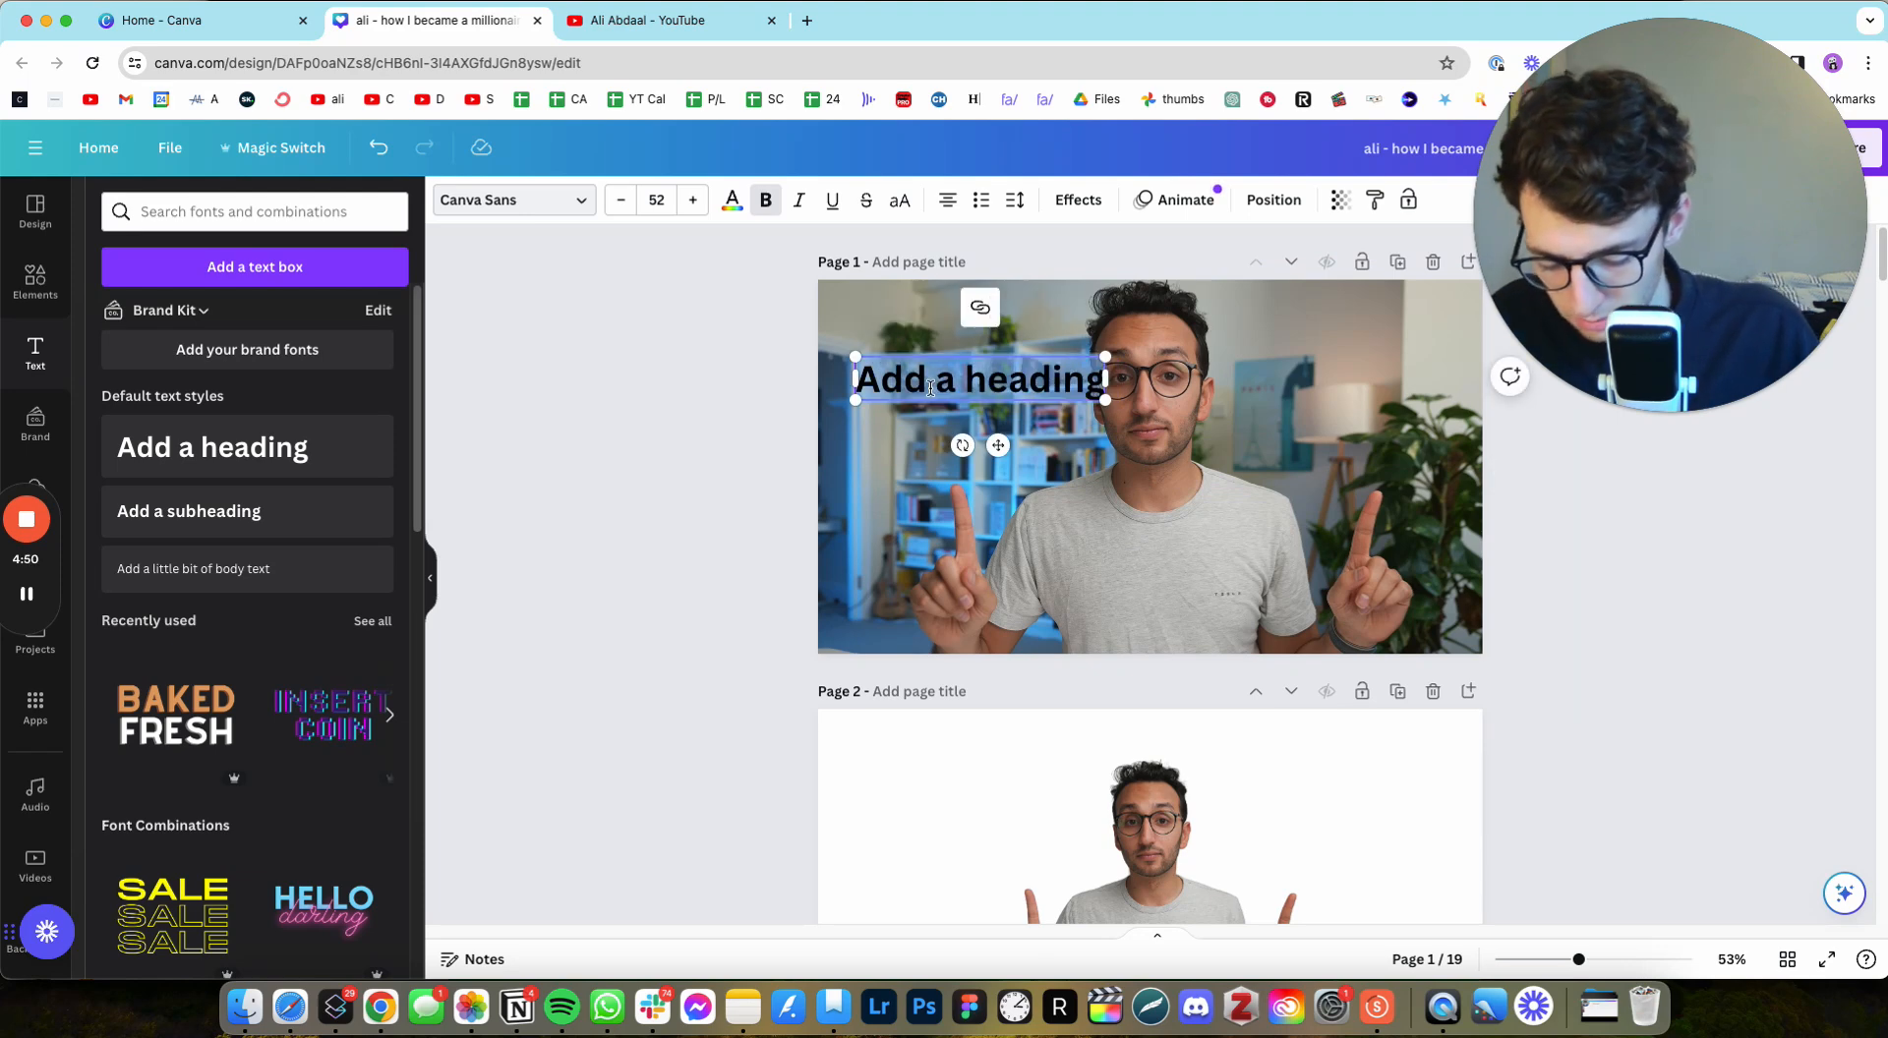
text($)
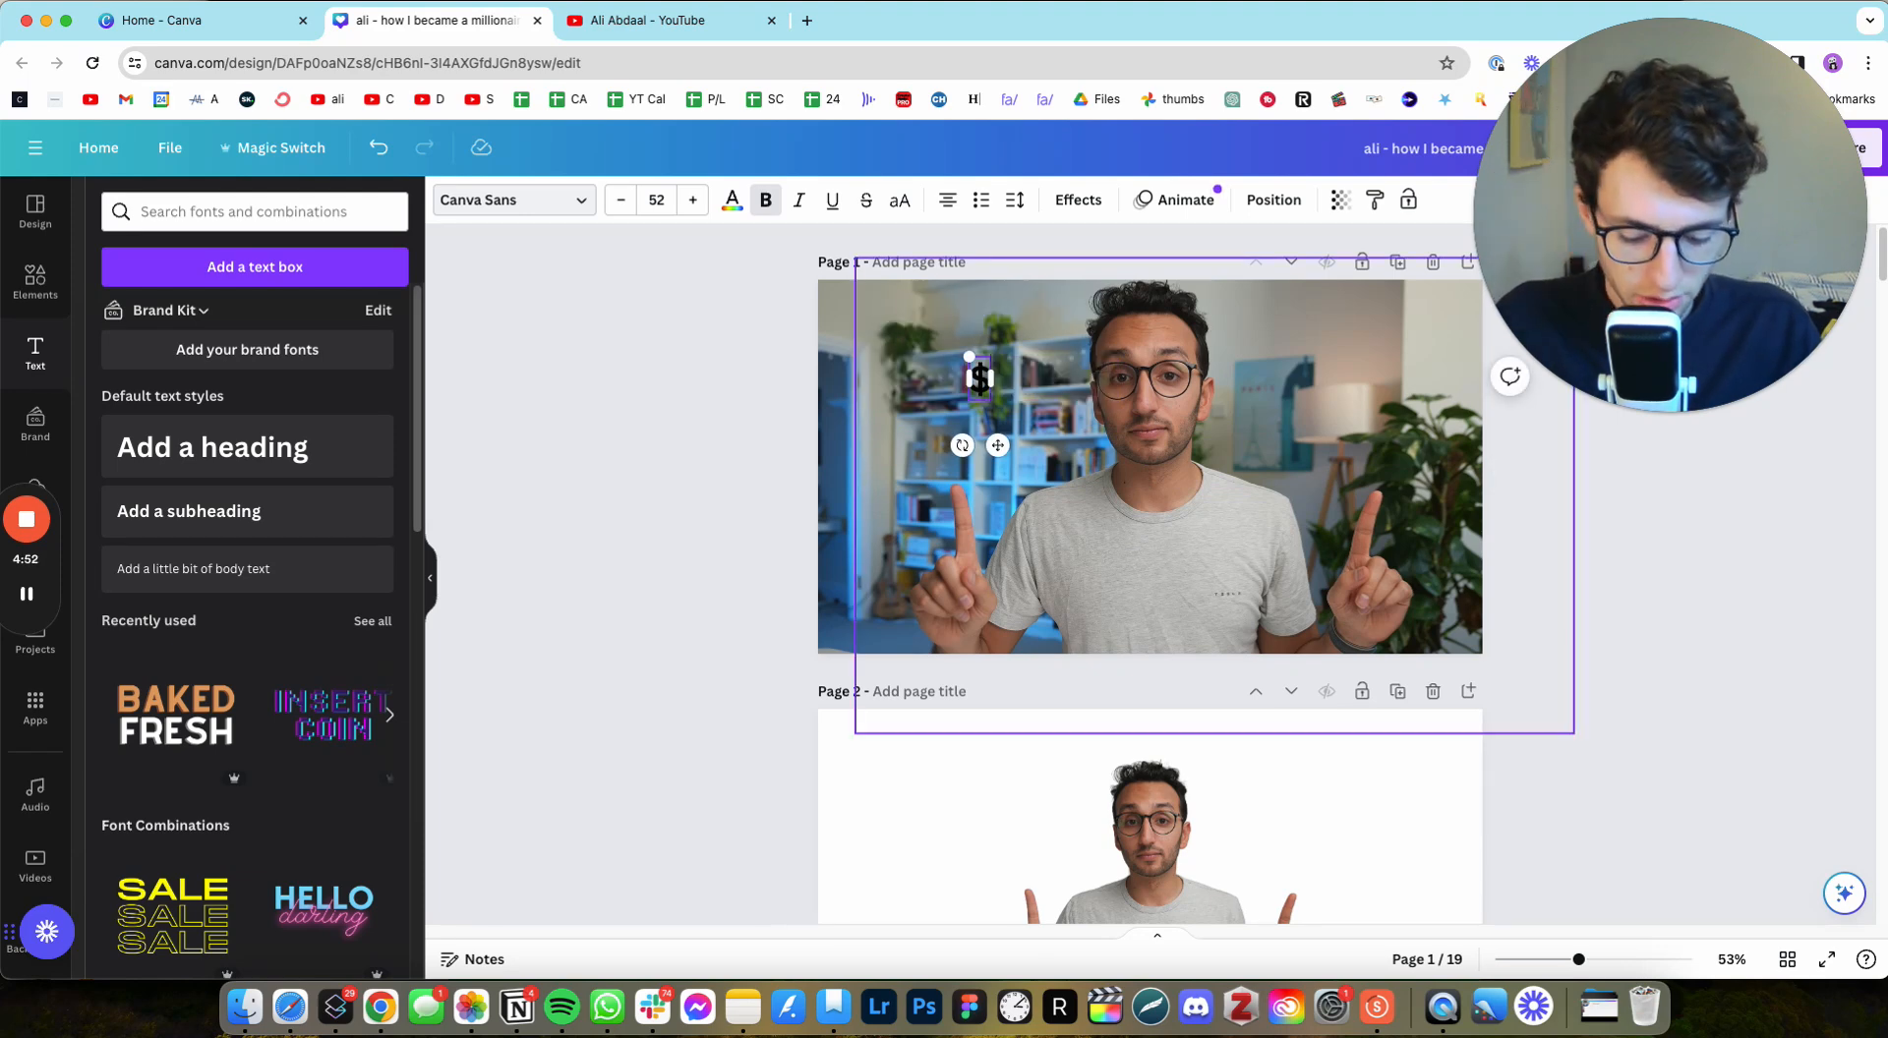
text(0)
Step: Set the "$0" heading's font to Inter and its text colour to white
click(496, 200)
click(232, 432)
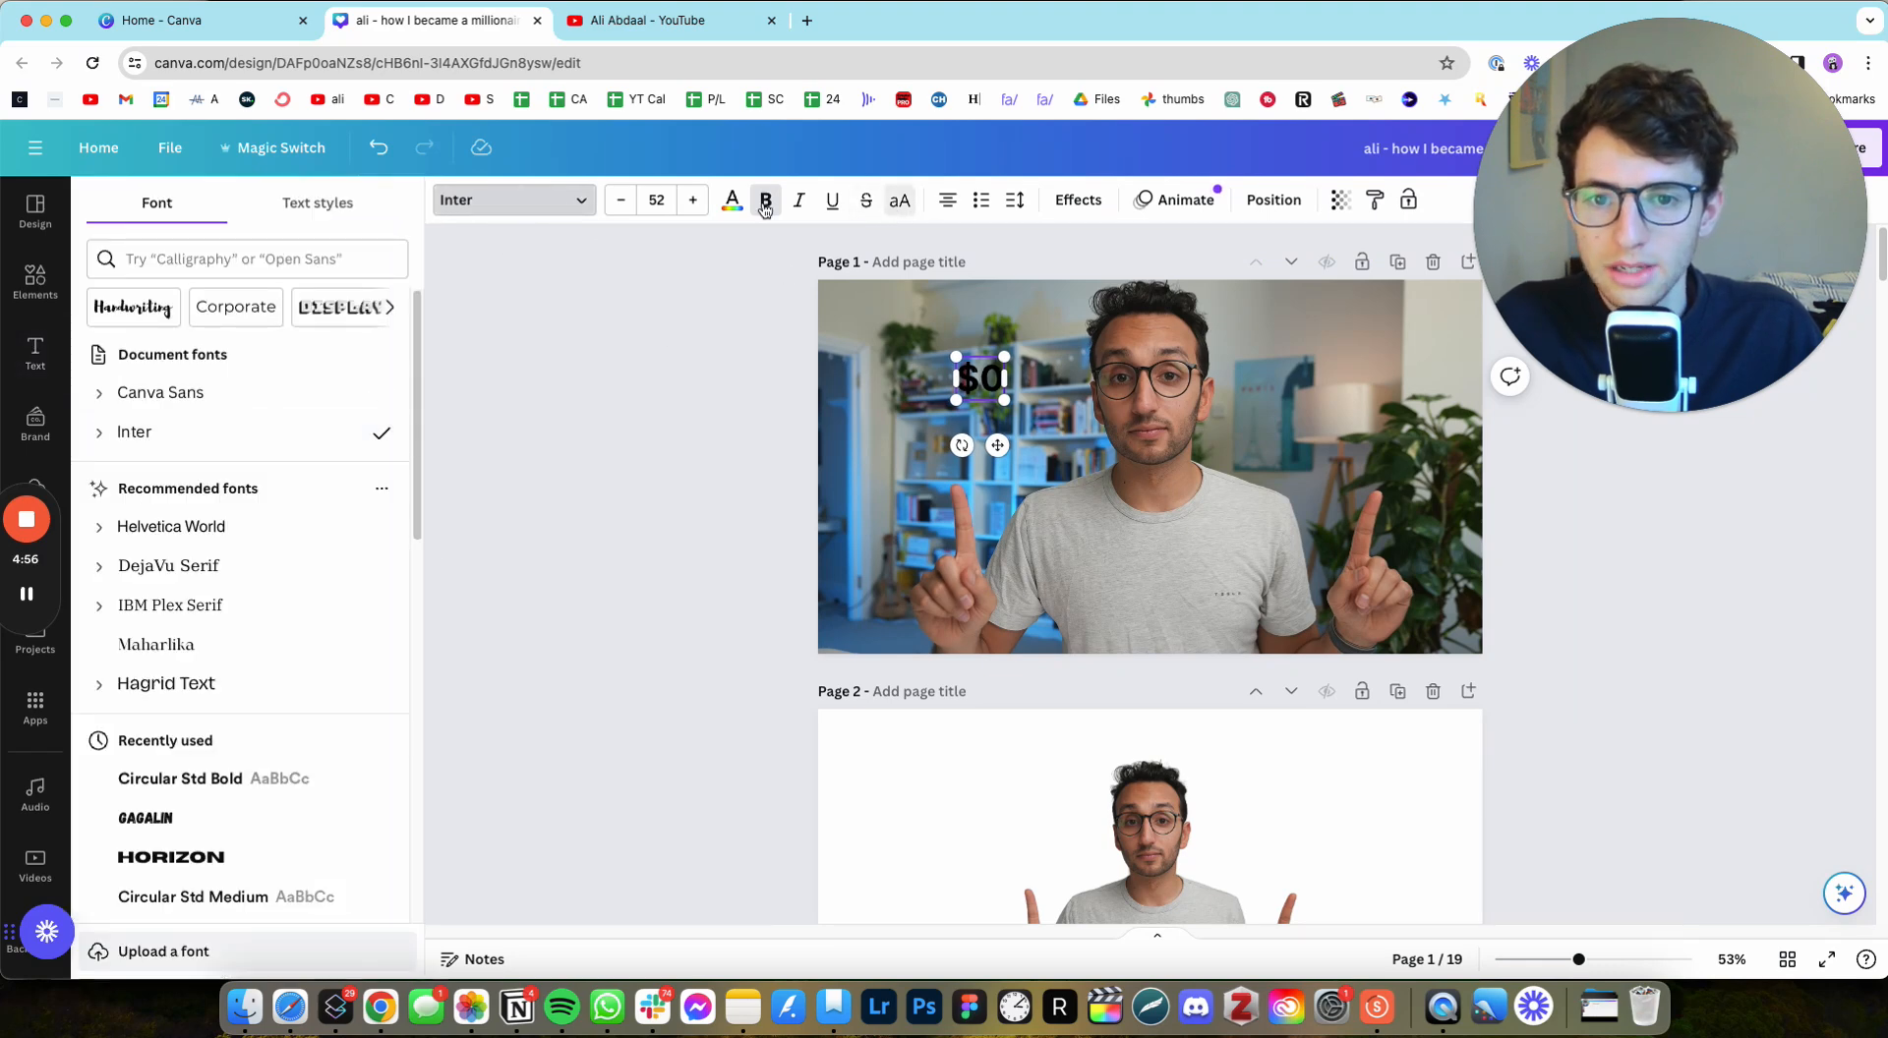
click(731, 199)
click(280, 329)
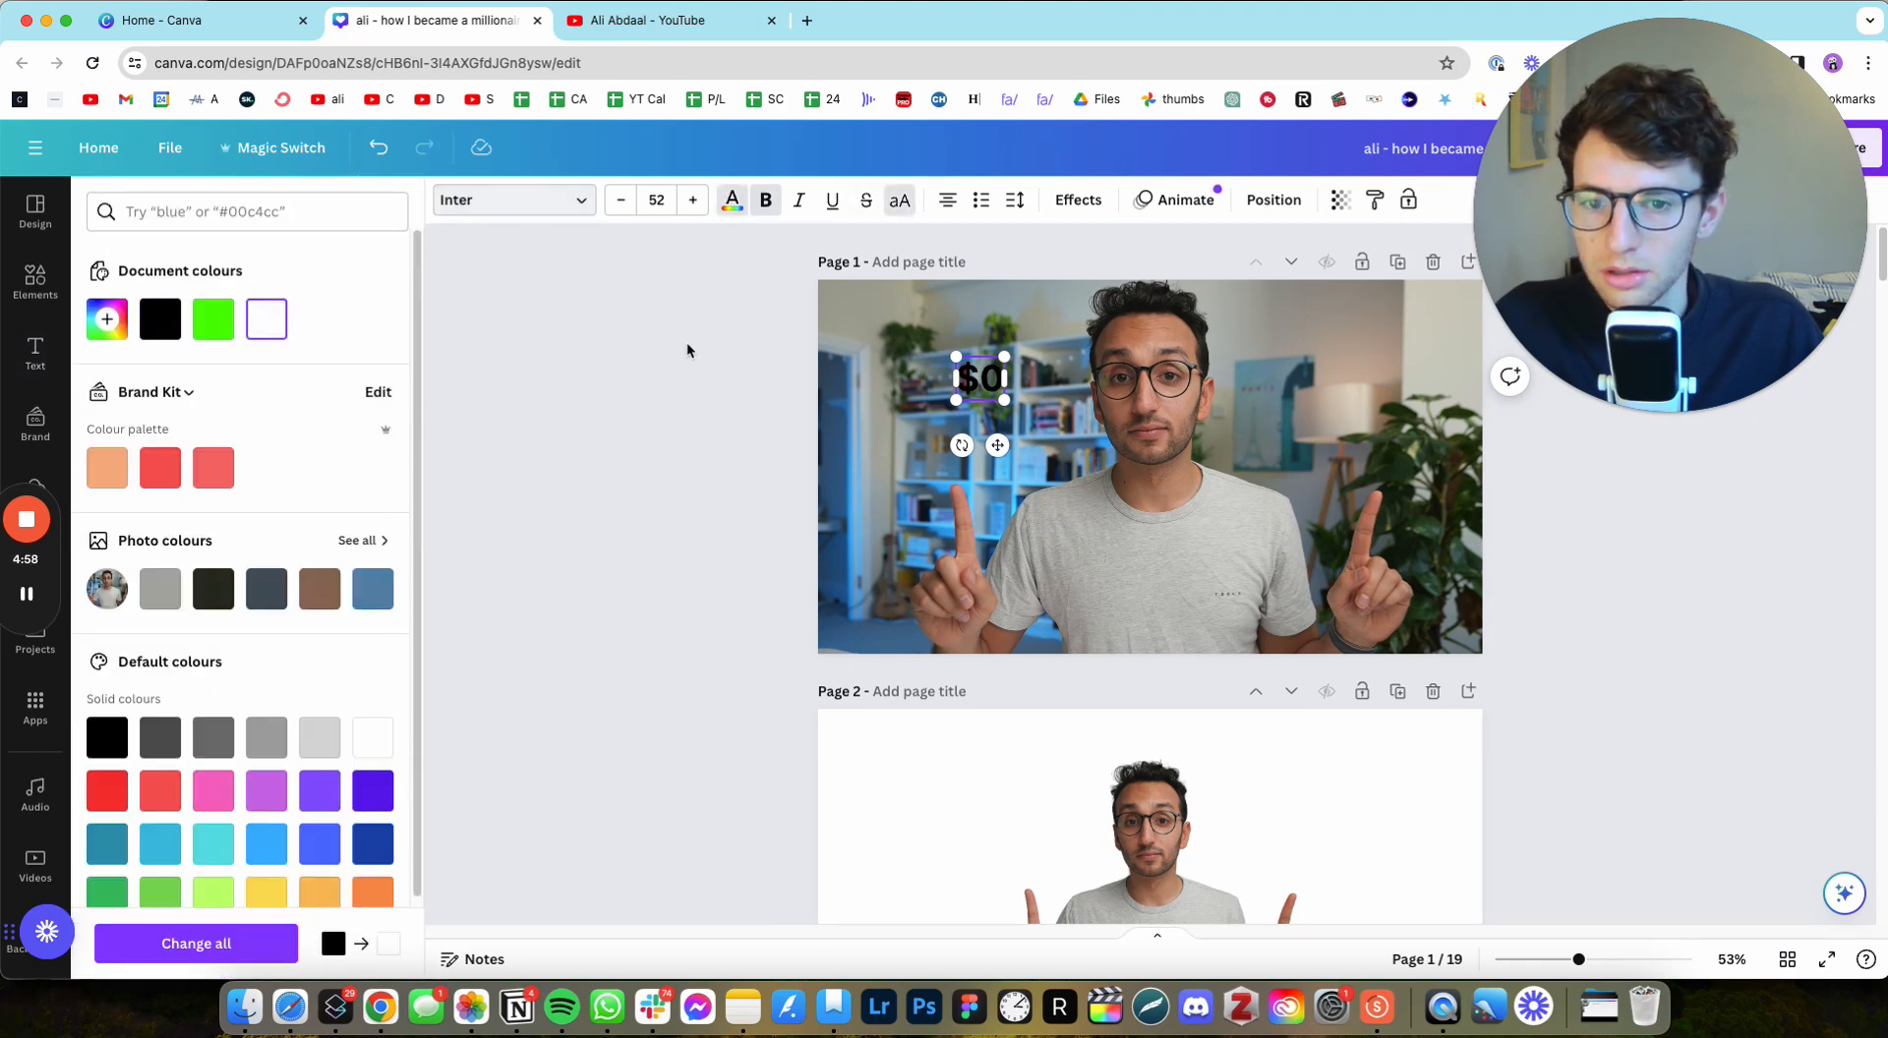
key(Escape)
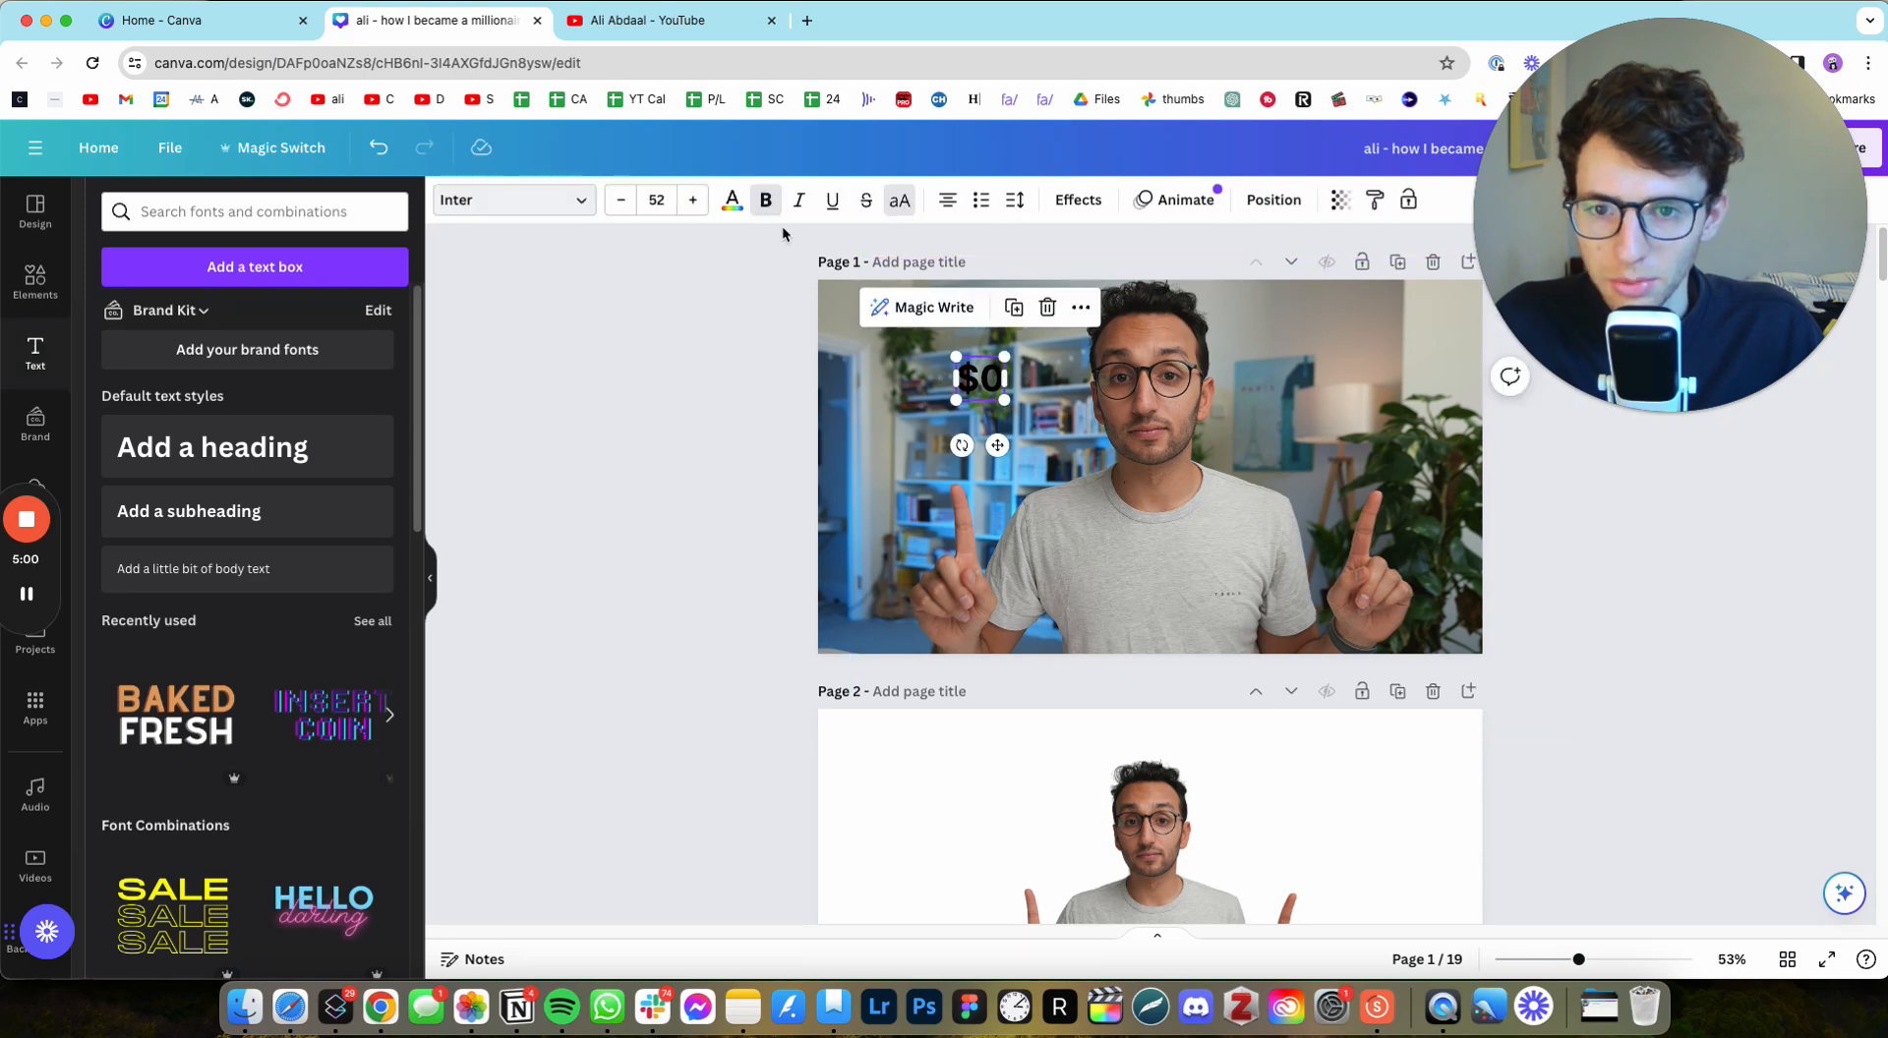
Step: Colour the "$0" heading white and give it a blurred, full-strength black shadow effect
click(732, 202)
click(278, 320)
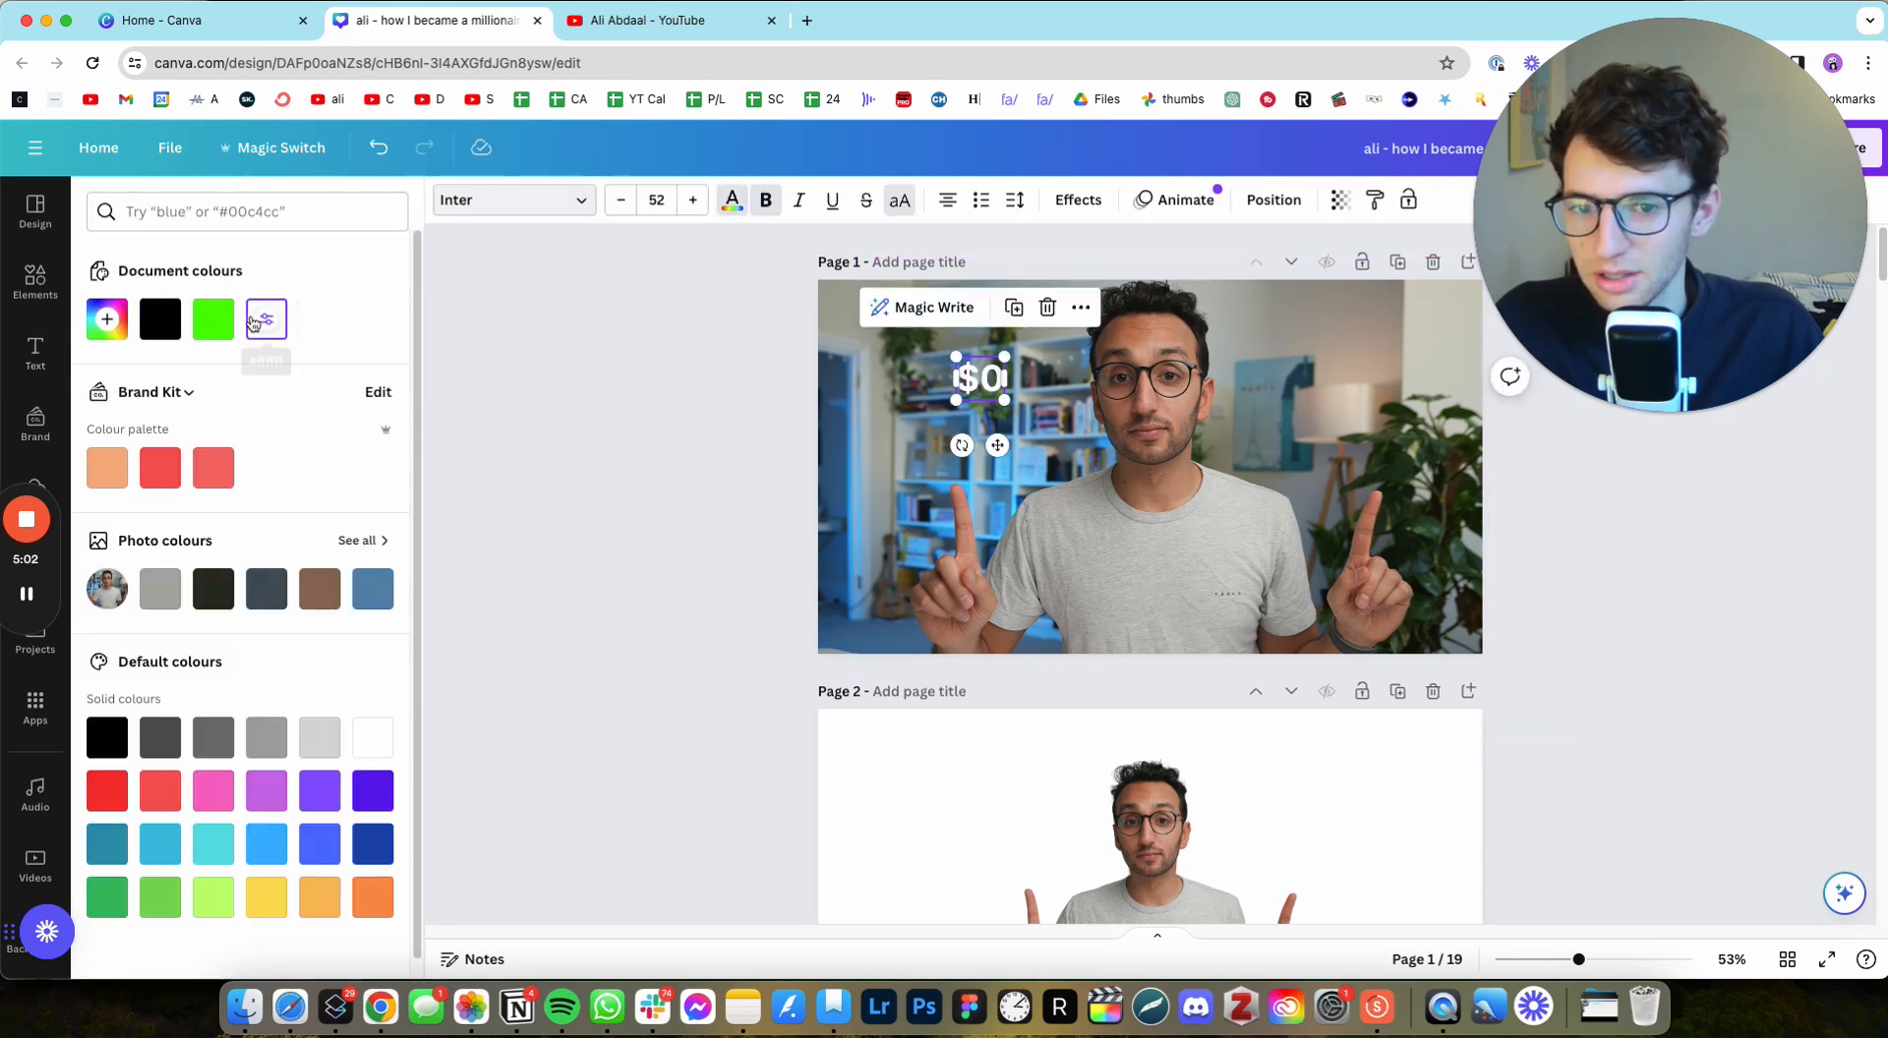
click(1078, 200)
click(240, 321)
drag(95, 560, 384, 557)
drag(210, 611, 384, 611)
click(370, 645)
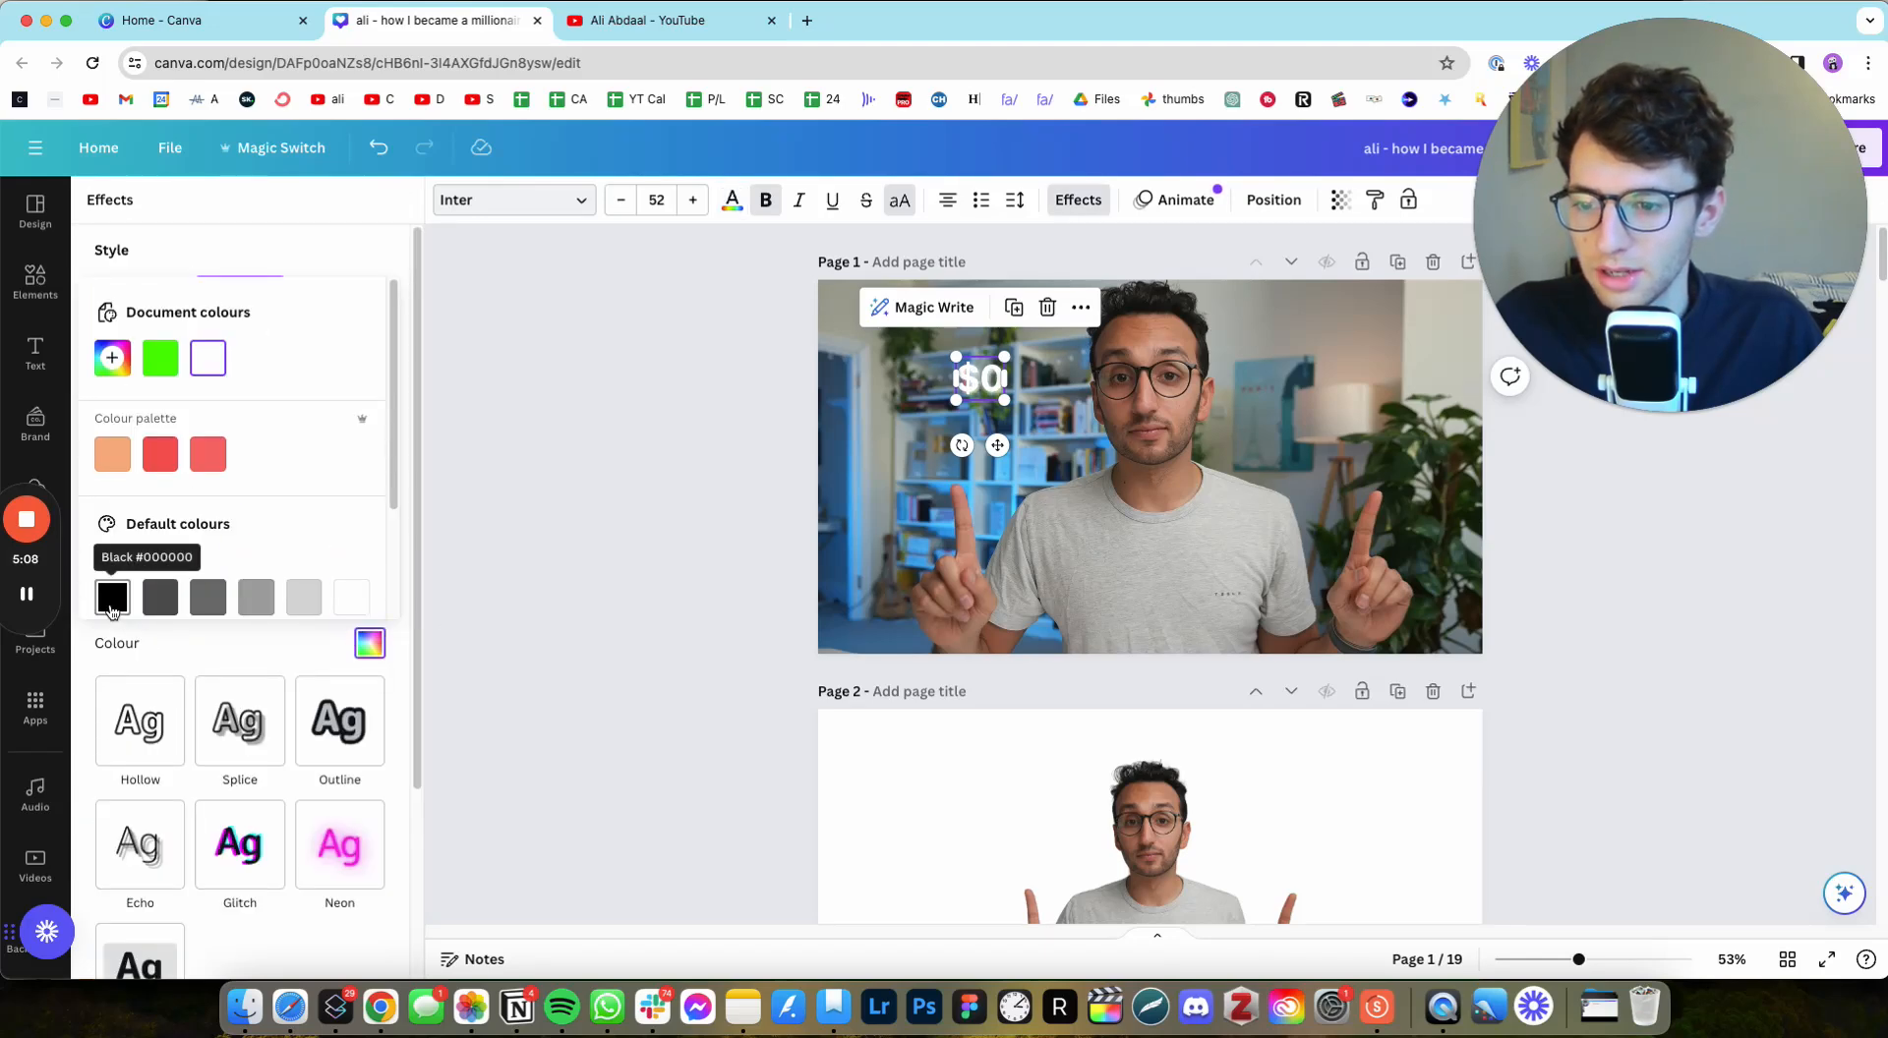
click(112, 597)
Step: Enlarge the "$0" heading over the bookshelf on page 1 and set its font size to 175
drag(955, 400, 842, 501)
click(919, 459)
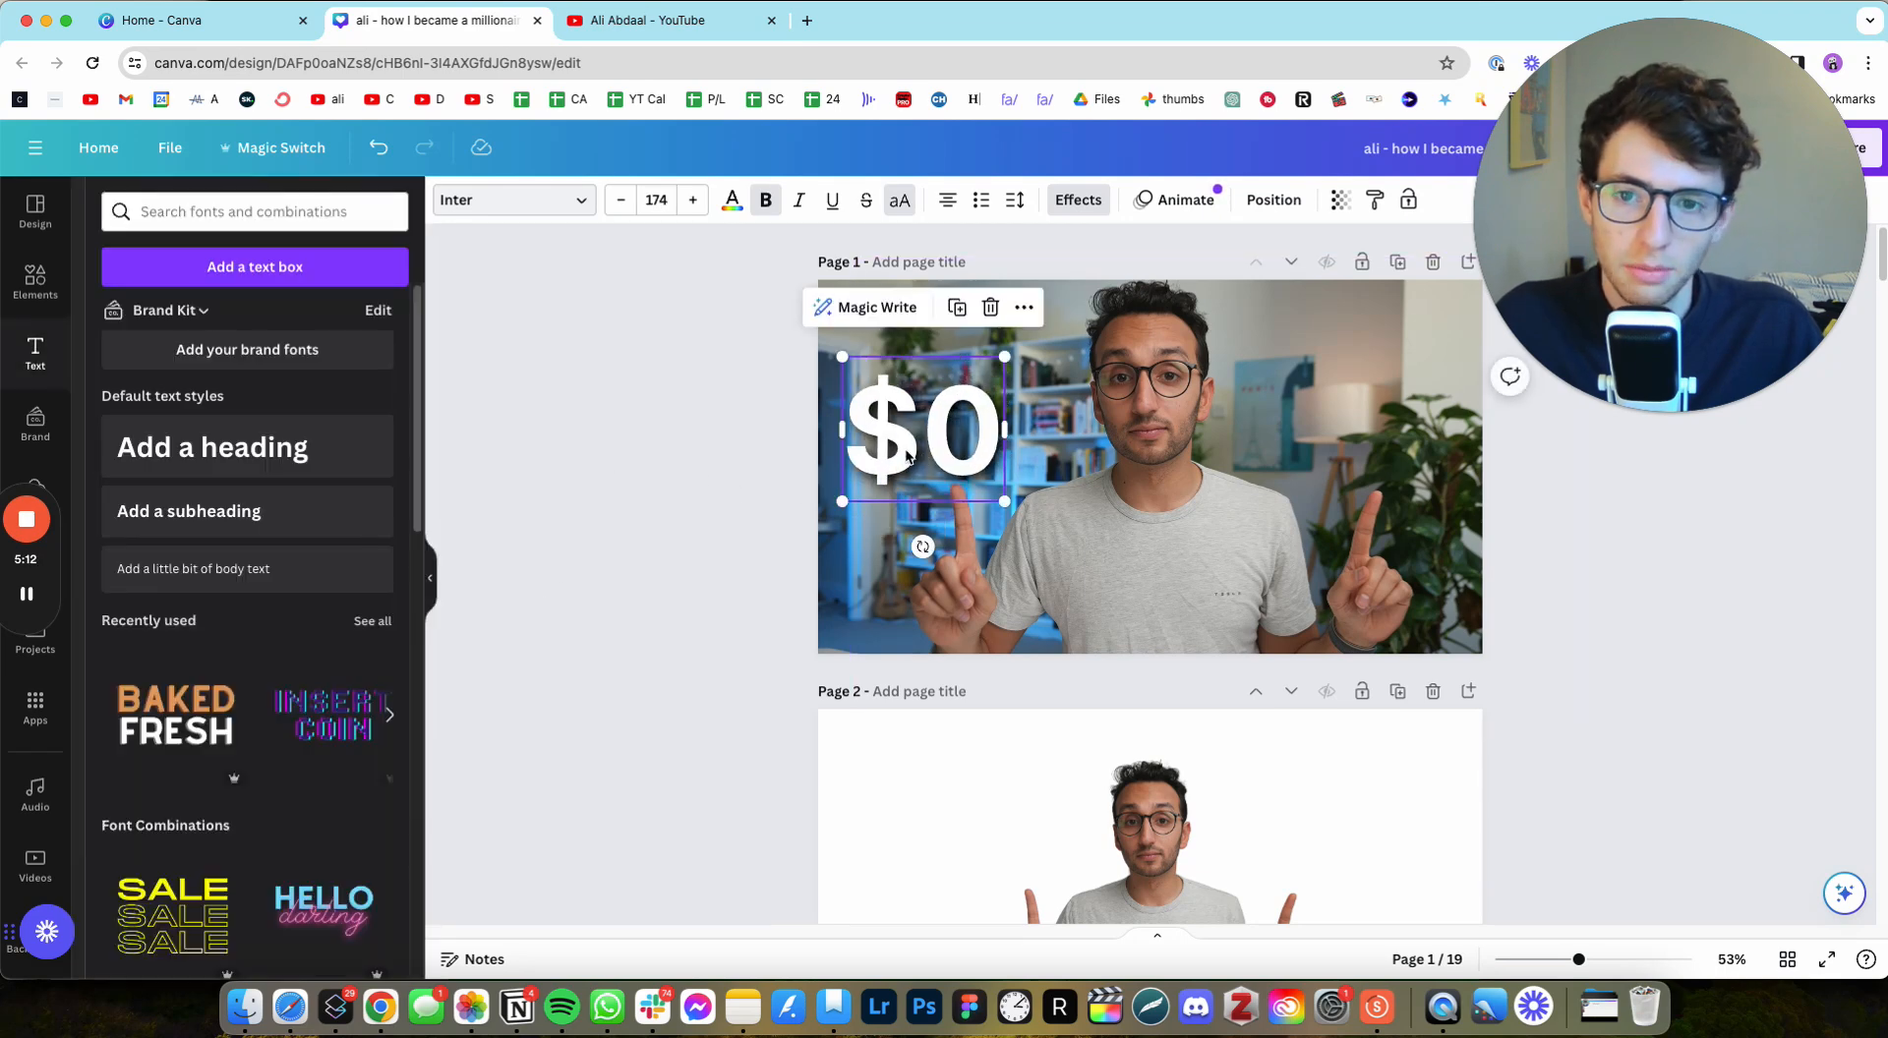
click(692, 199)
click(724, 422)
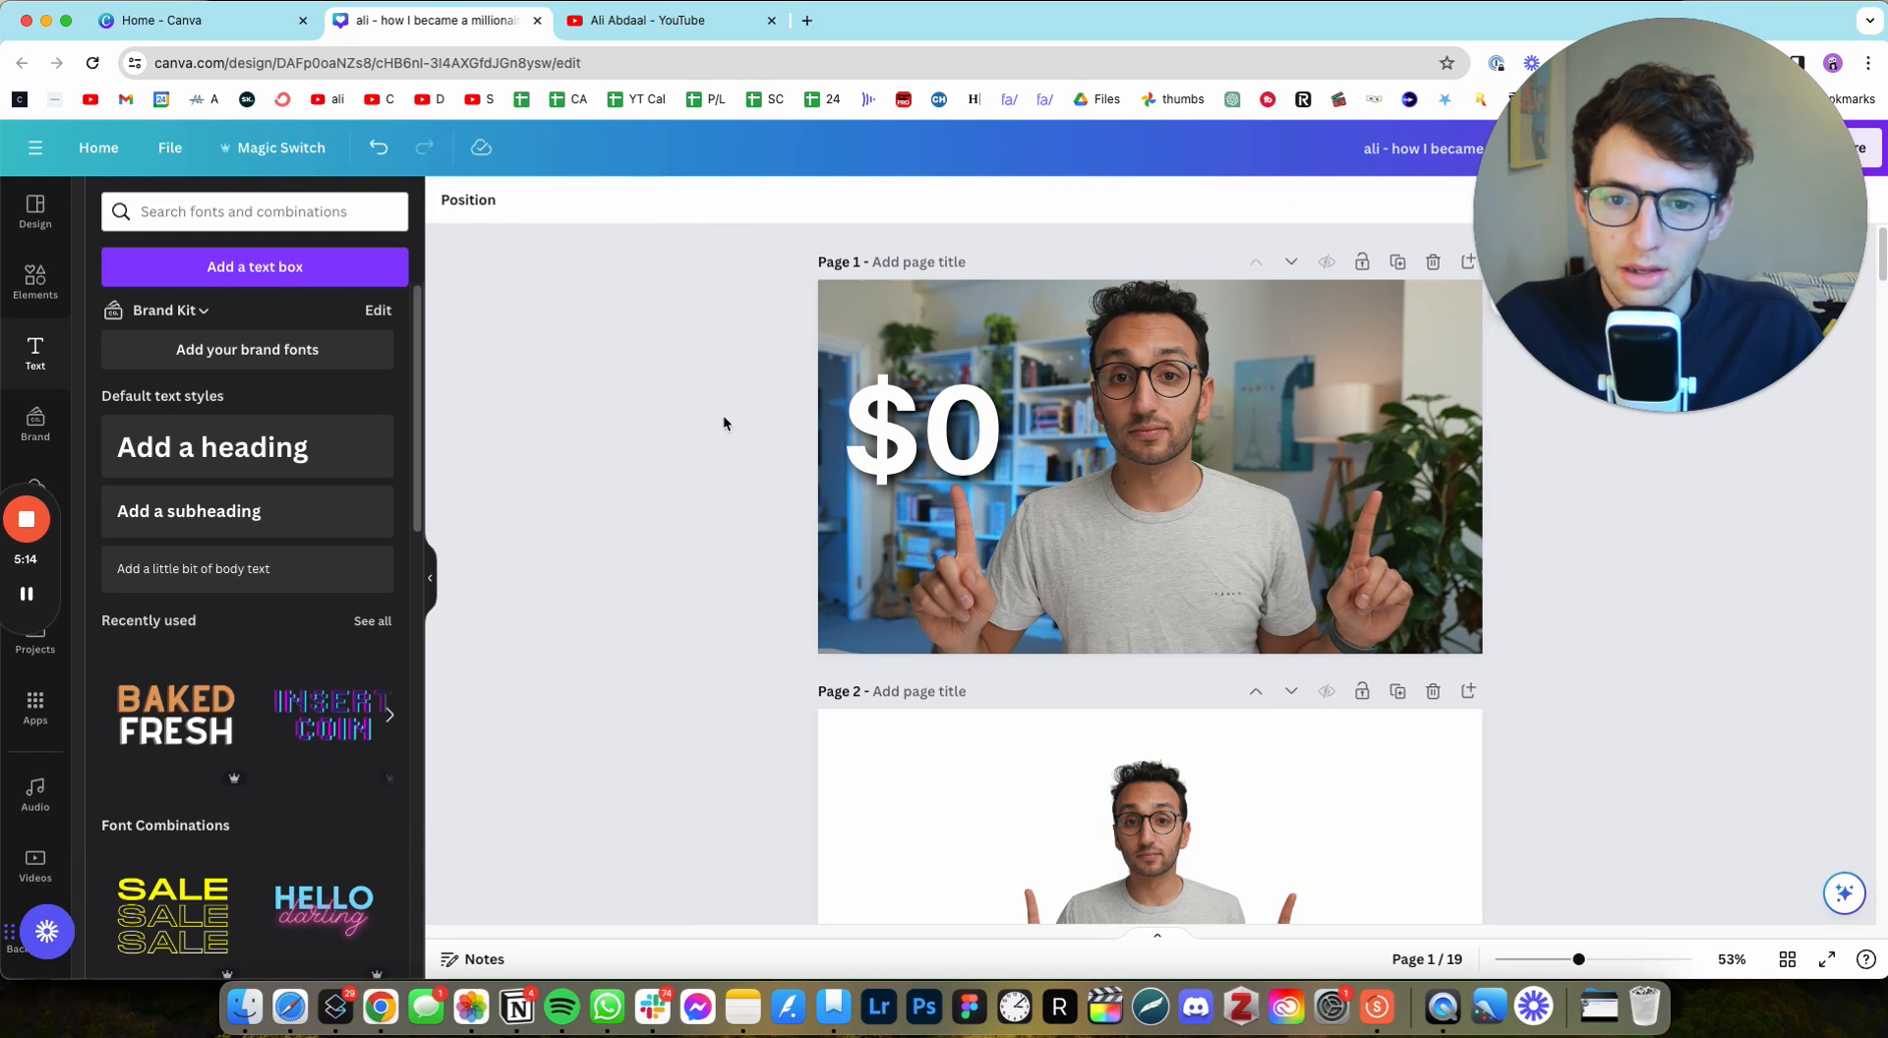
Step: Duplicate the "$0" heading above the raised finger on the plant side and change the copy's text to "$1M"
click(902, 442)
drag(981, 382, 1386, 395)
double_click(1338, 397)
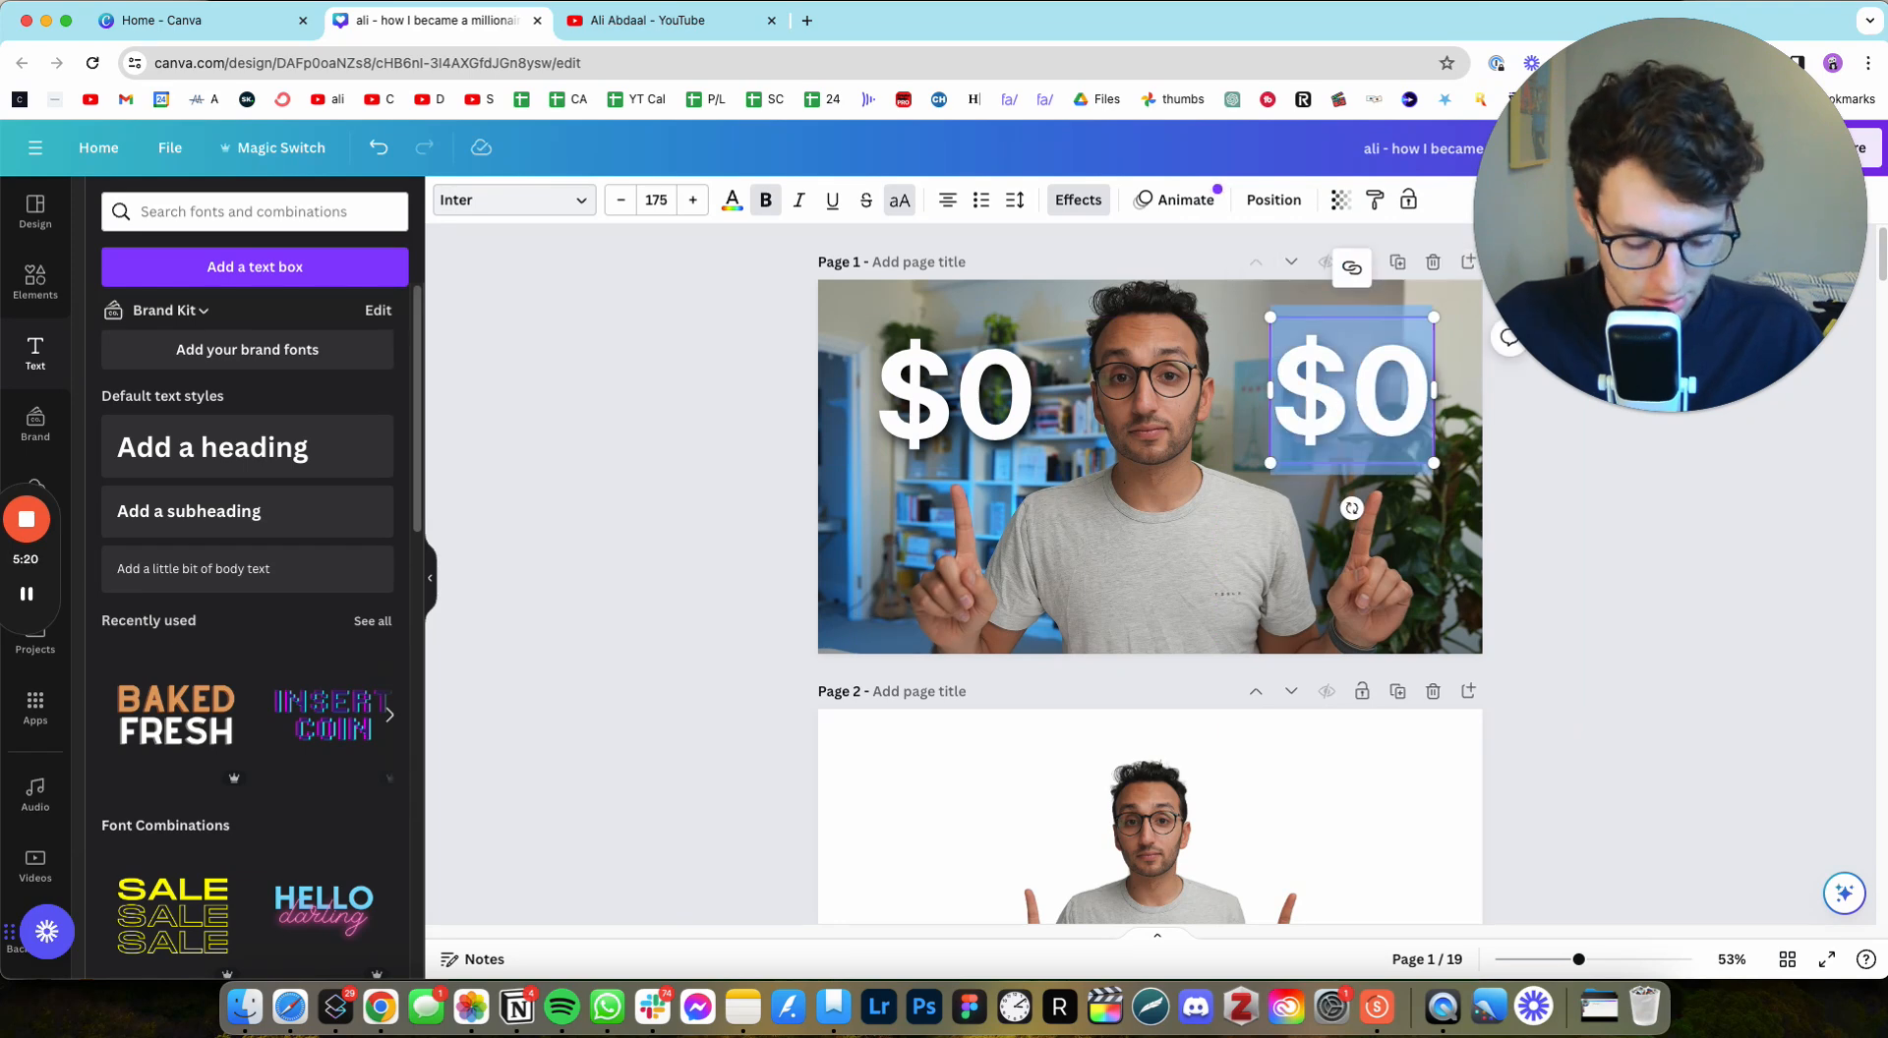
key(Right)
key(BackSpace)
text(1M)
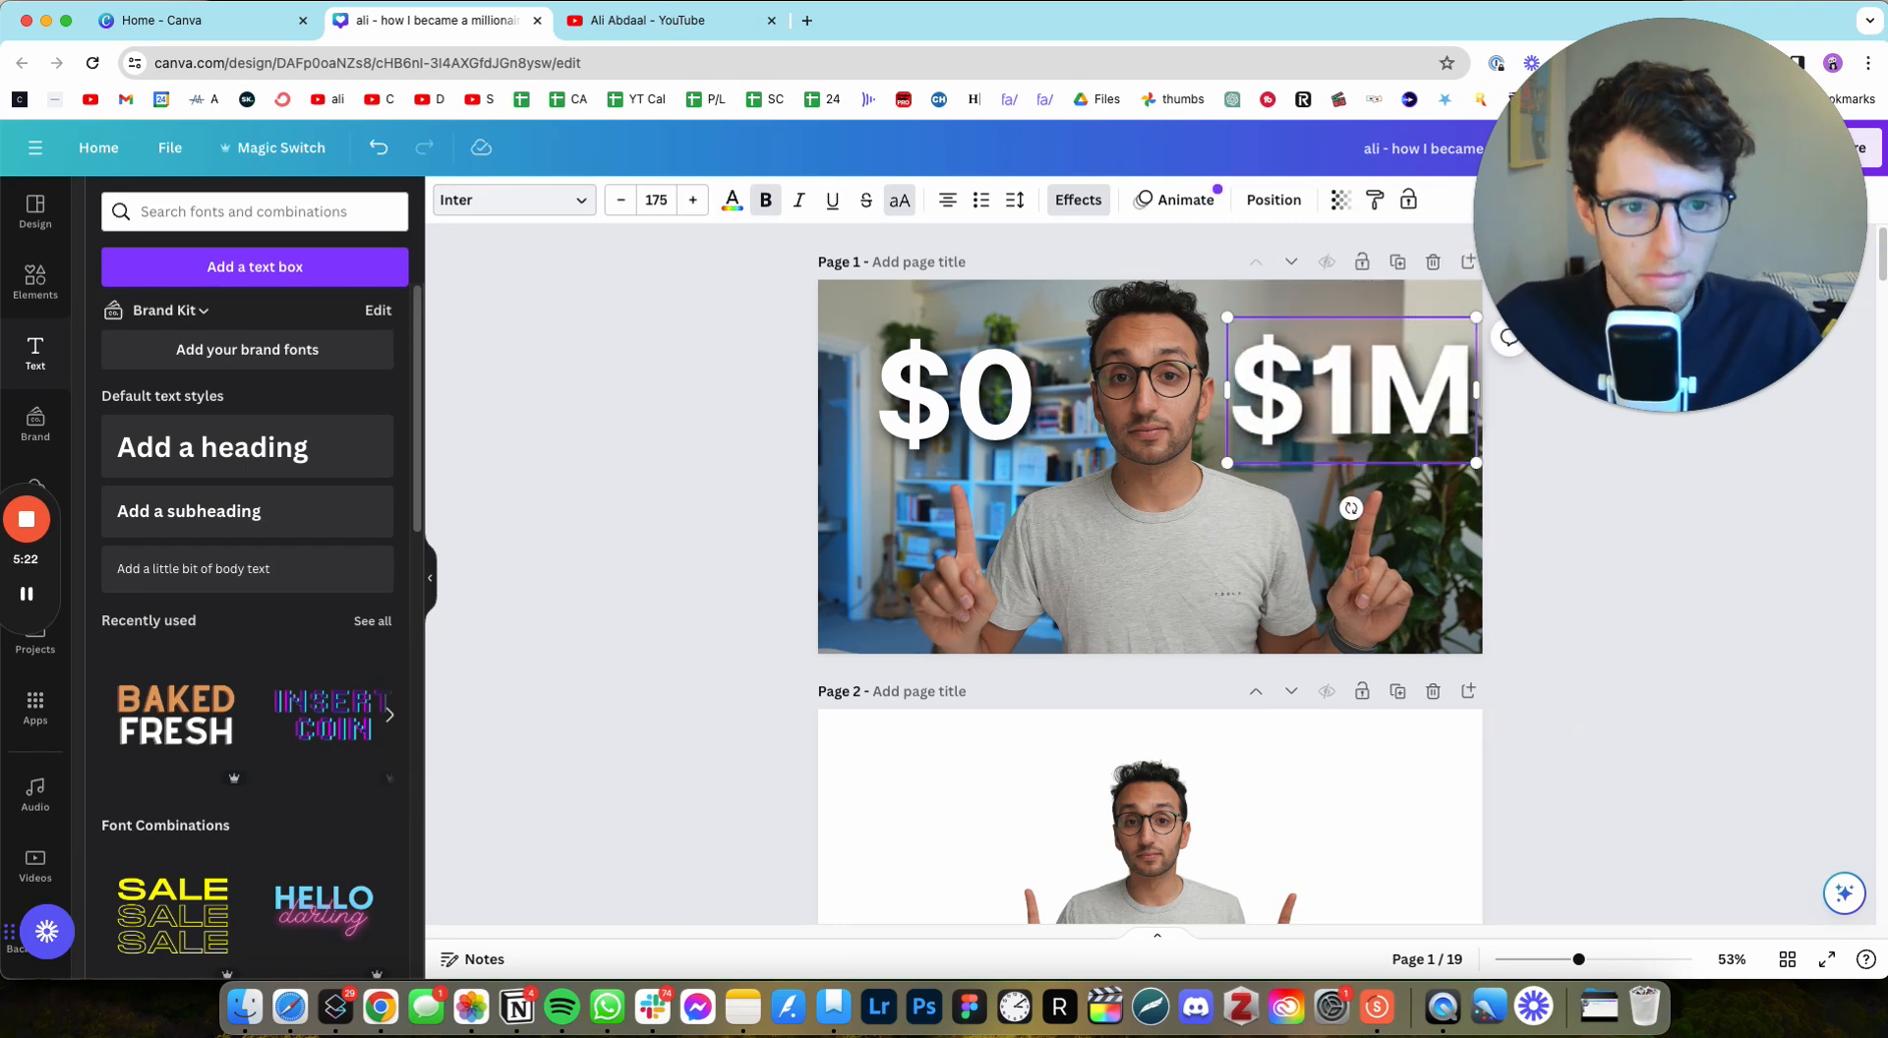
Step: Set the "$1M" heading's font size to 160 and position both headings level on either side of the man's face
click(623, 205)
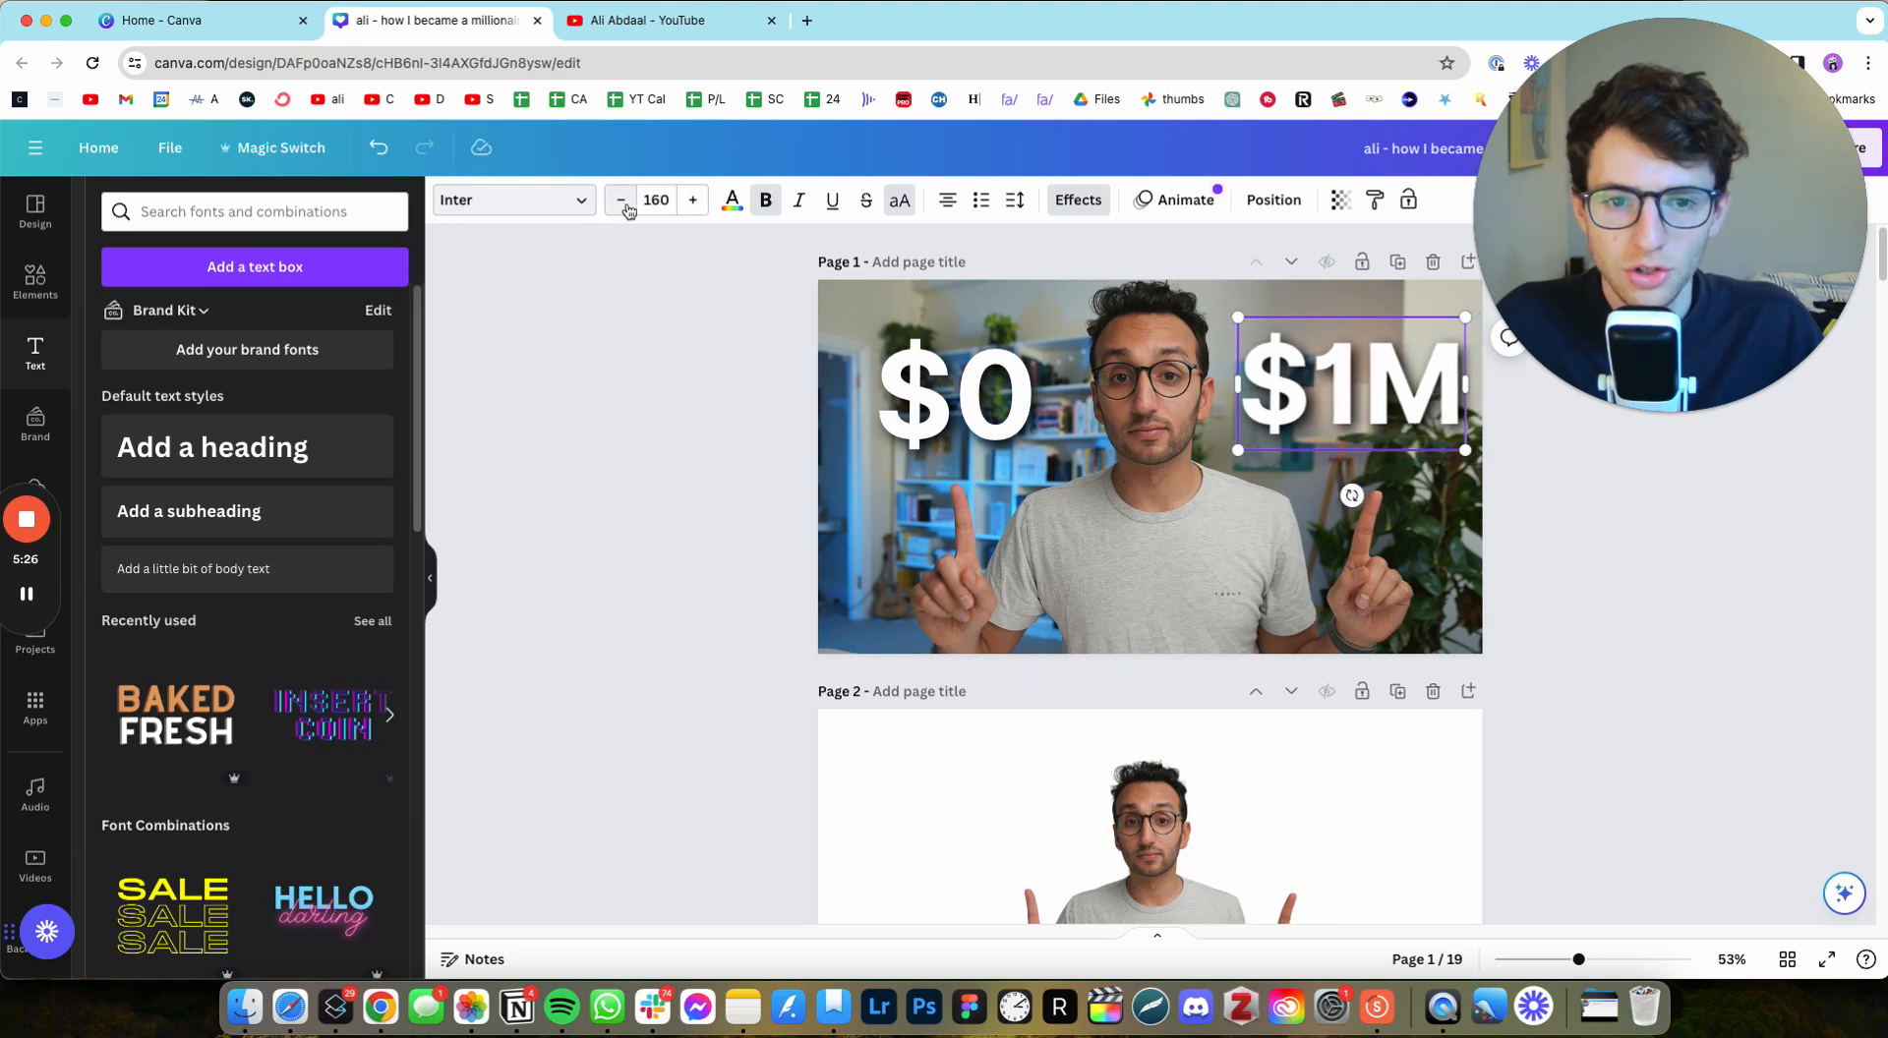
click(665, 490)
drag(1372, 360, 1368, 418)
shift+click(933, 424)
click(1454, 479)
drag(983, 418, 977, 420)
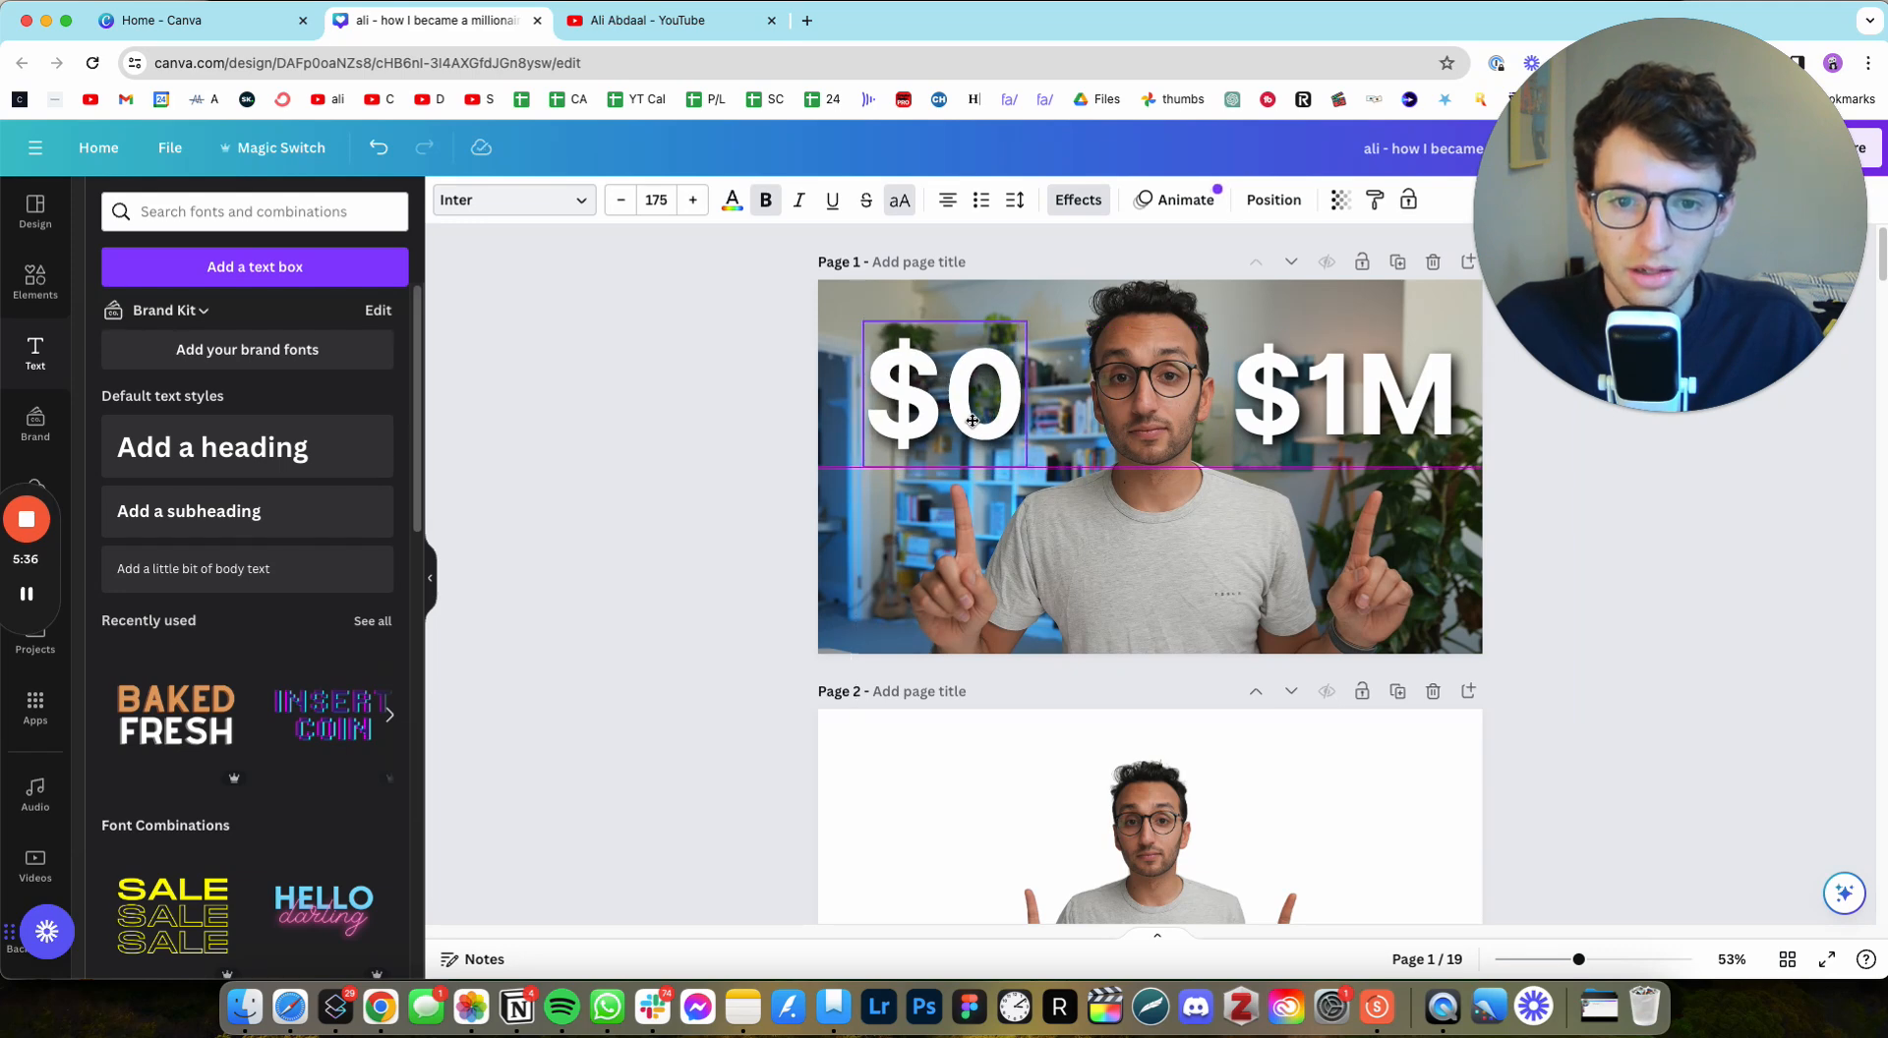
click(1668, 601)
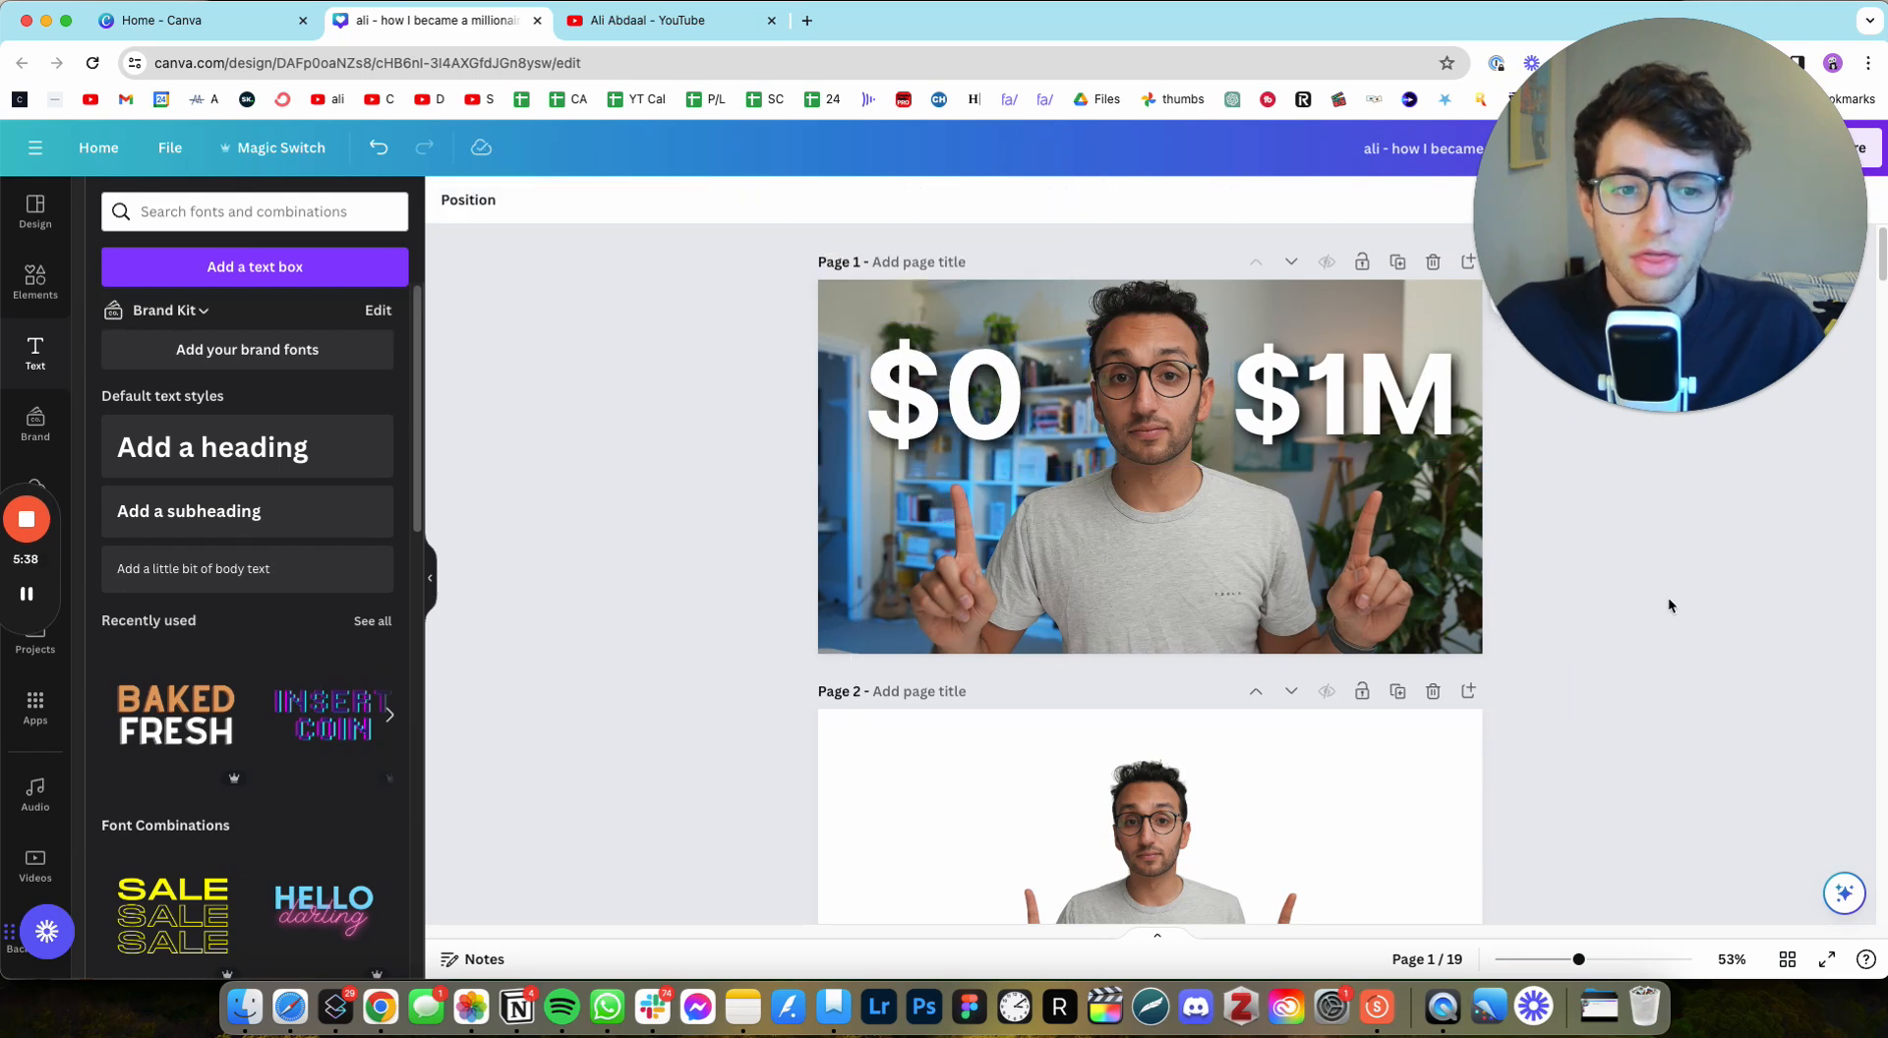
Step: Try to shift the page 1 background photo within its crop frame
scroll(1672, 617, down, 3)
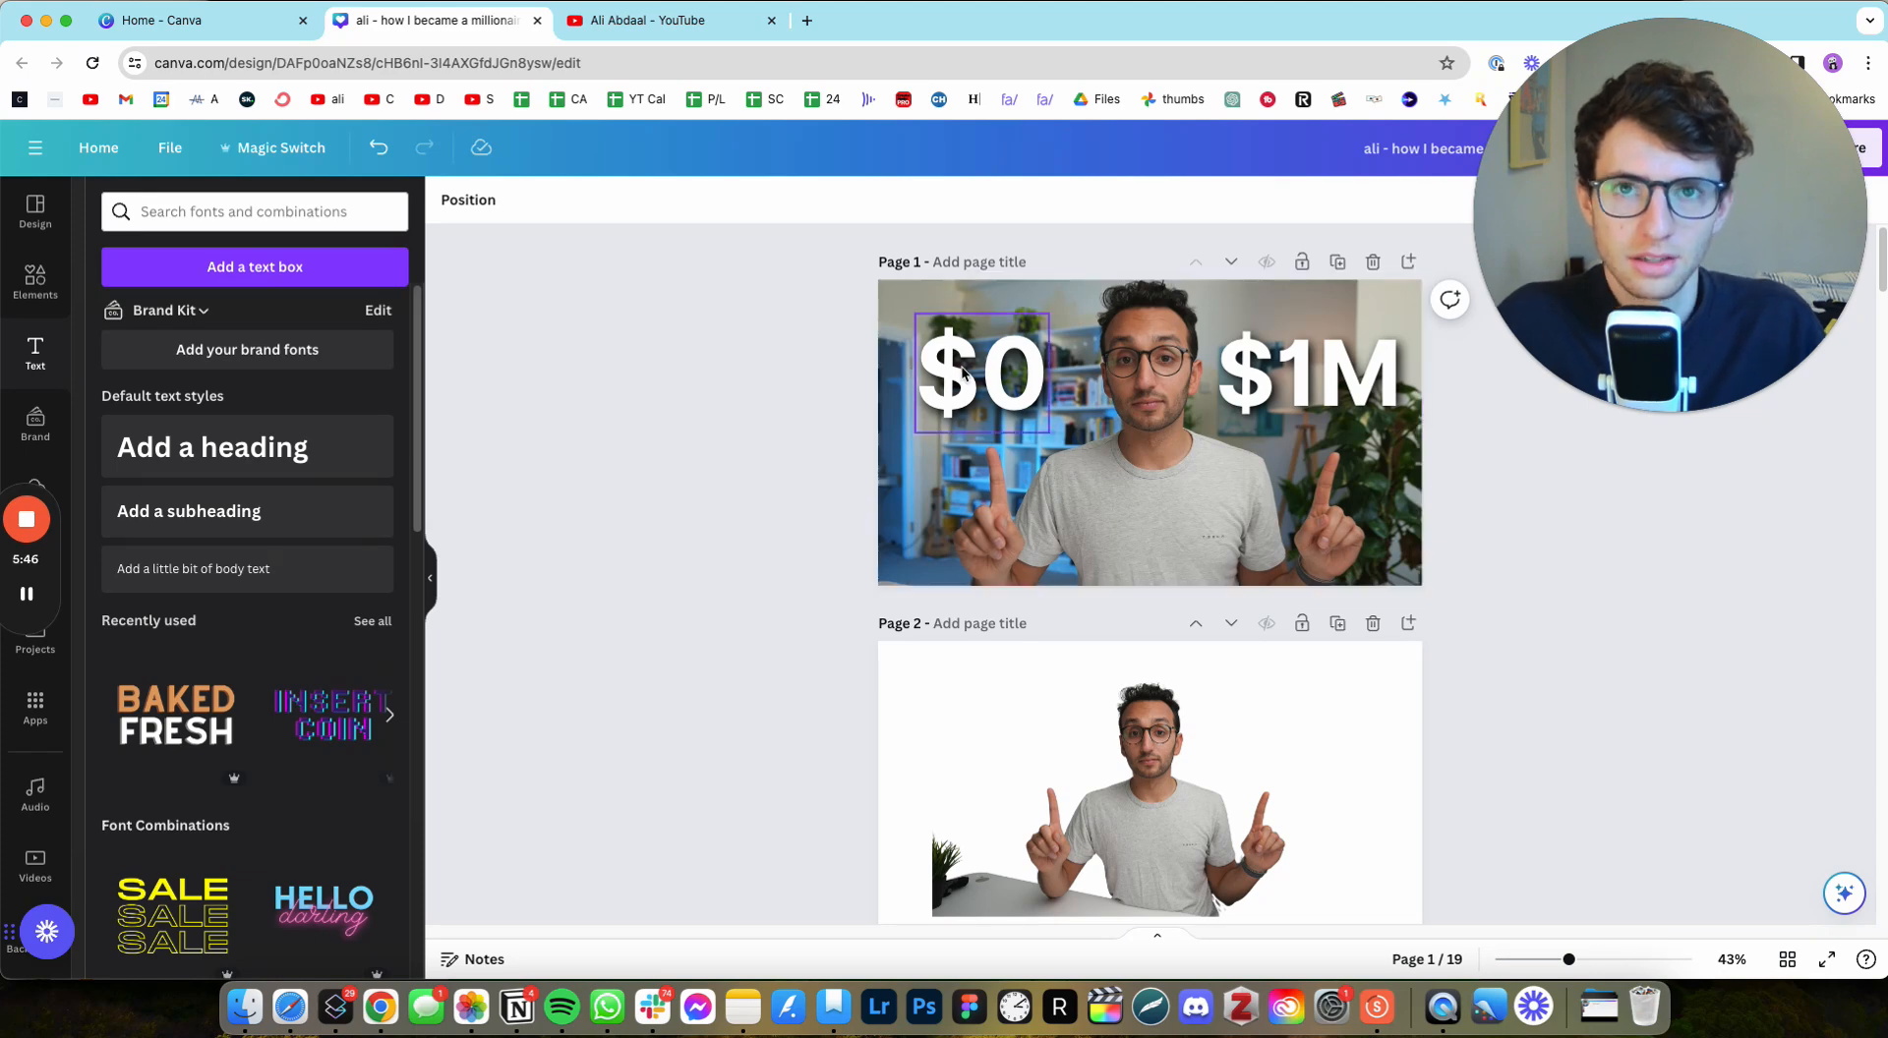
double_click(1158, 469)
drag(1147, 500, 1145, 501)
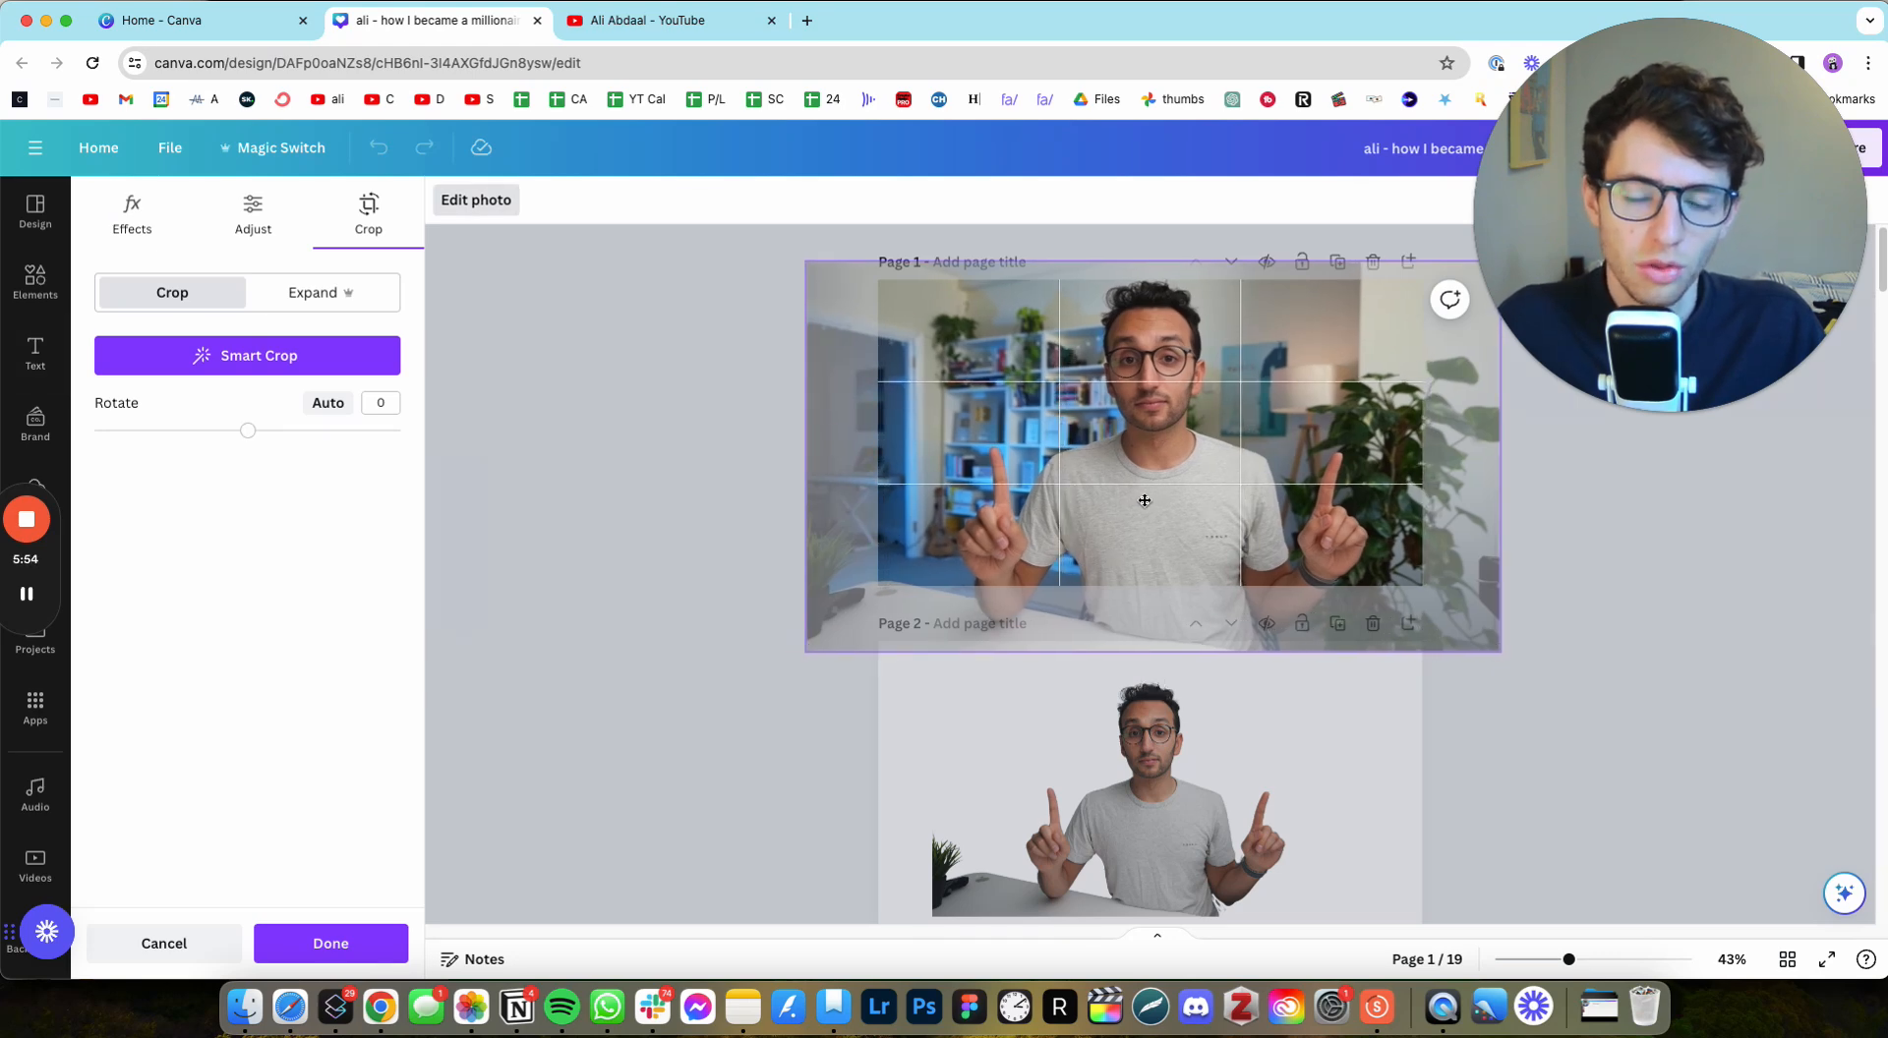
mouse_move(1145, 500)
mouse_down()
mouse_move(1071, 432)
mouse_move(1072, 395)
mouse_move(1210, 389)
mouse_move(1265, 485)
mouse_move(1054, 508)
mouse_move(1143, 511)
mouse_up()
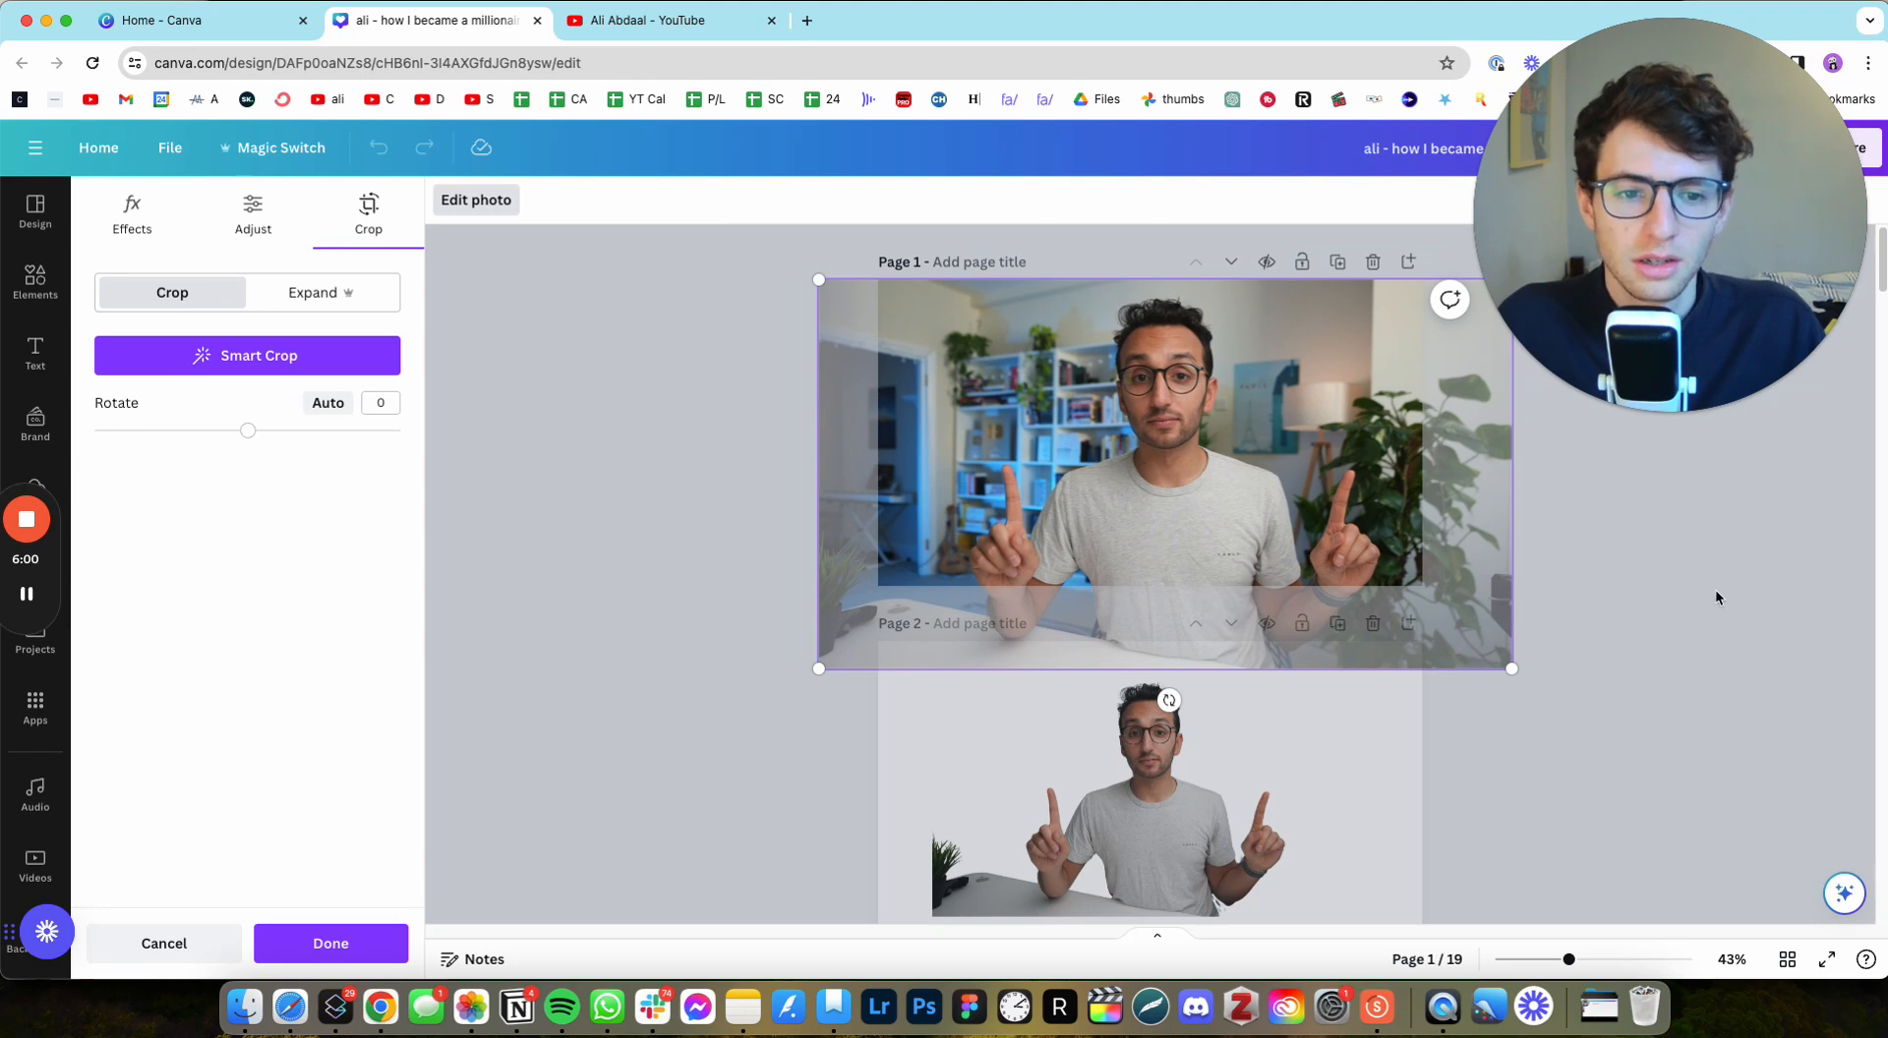
click(1662, 593)
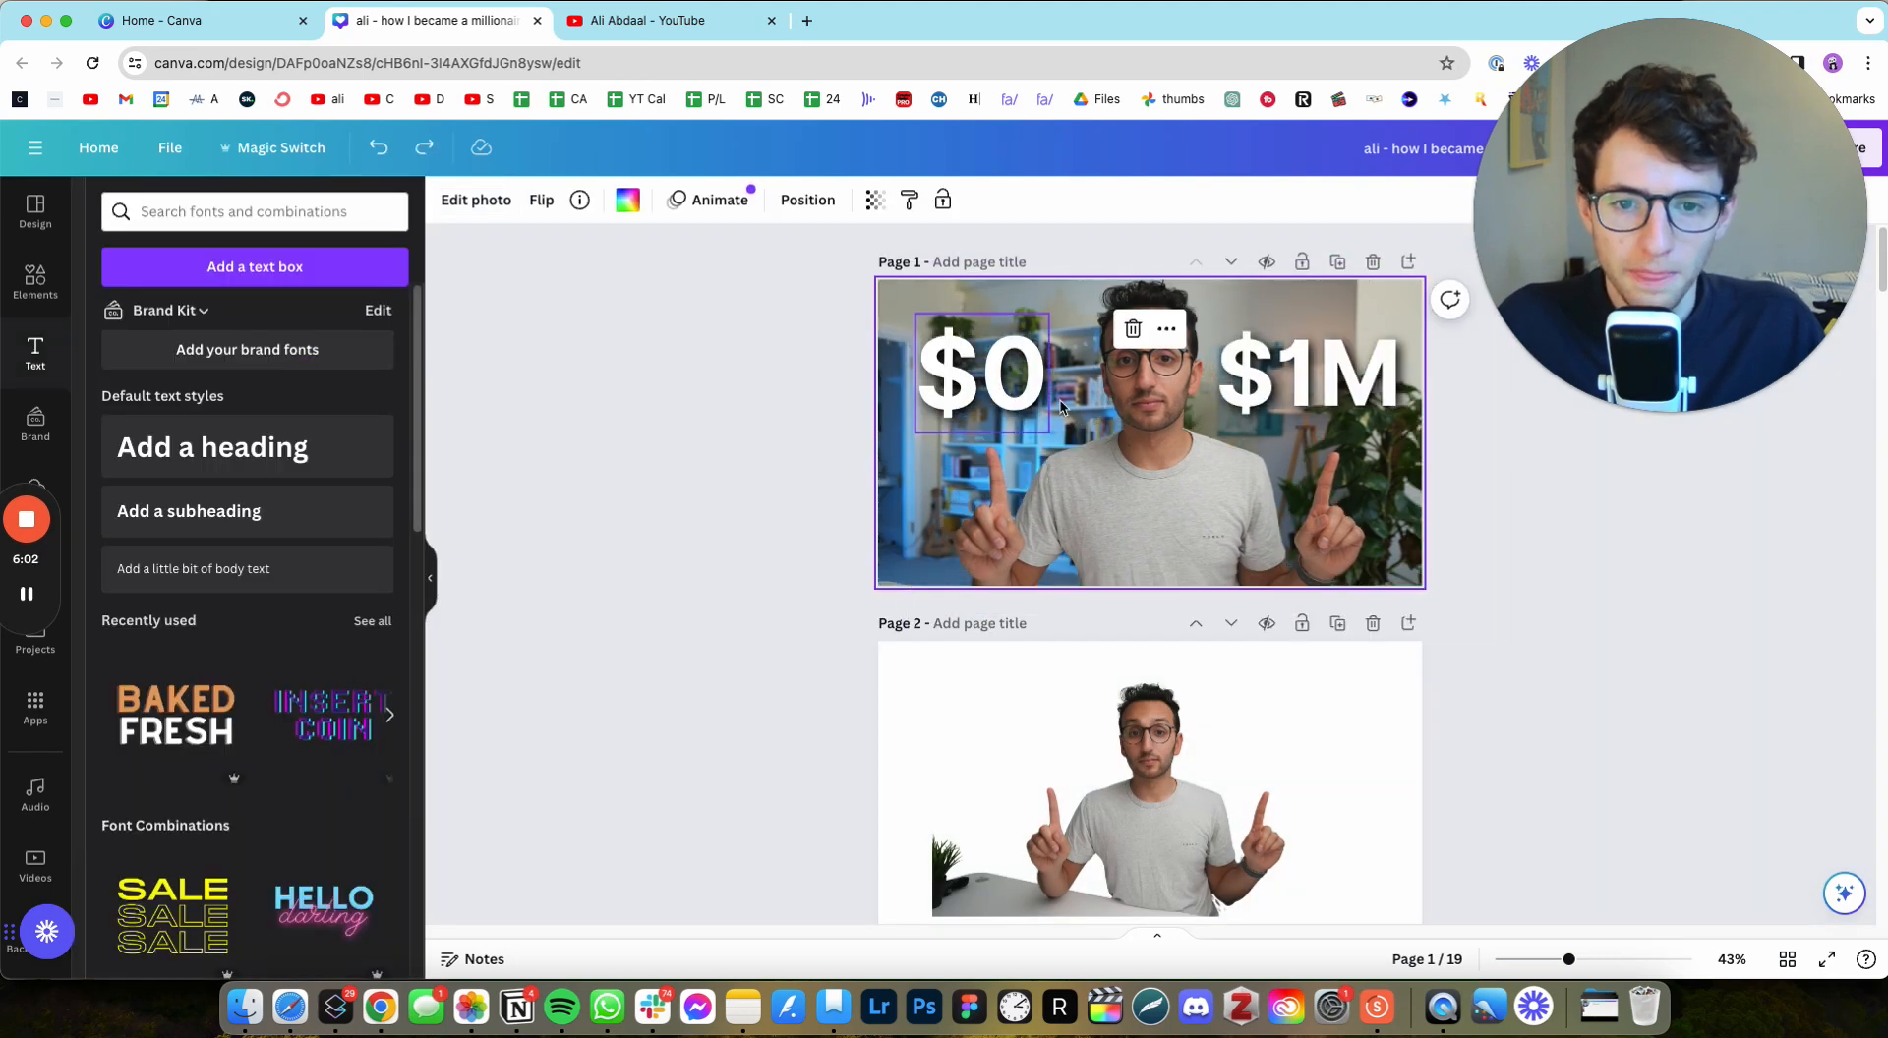
Step: Select the "$0" and "$1M" headings together and nudge them slightly down toward the raised fingers
click(1362, 398)
shift+click(1013, 384)
click(1572, 525)
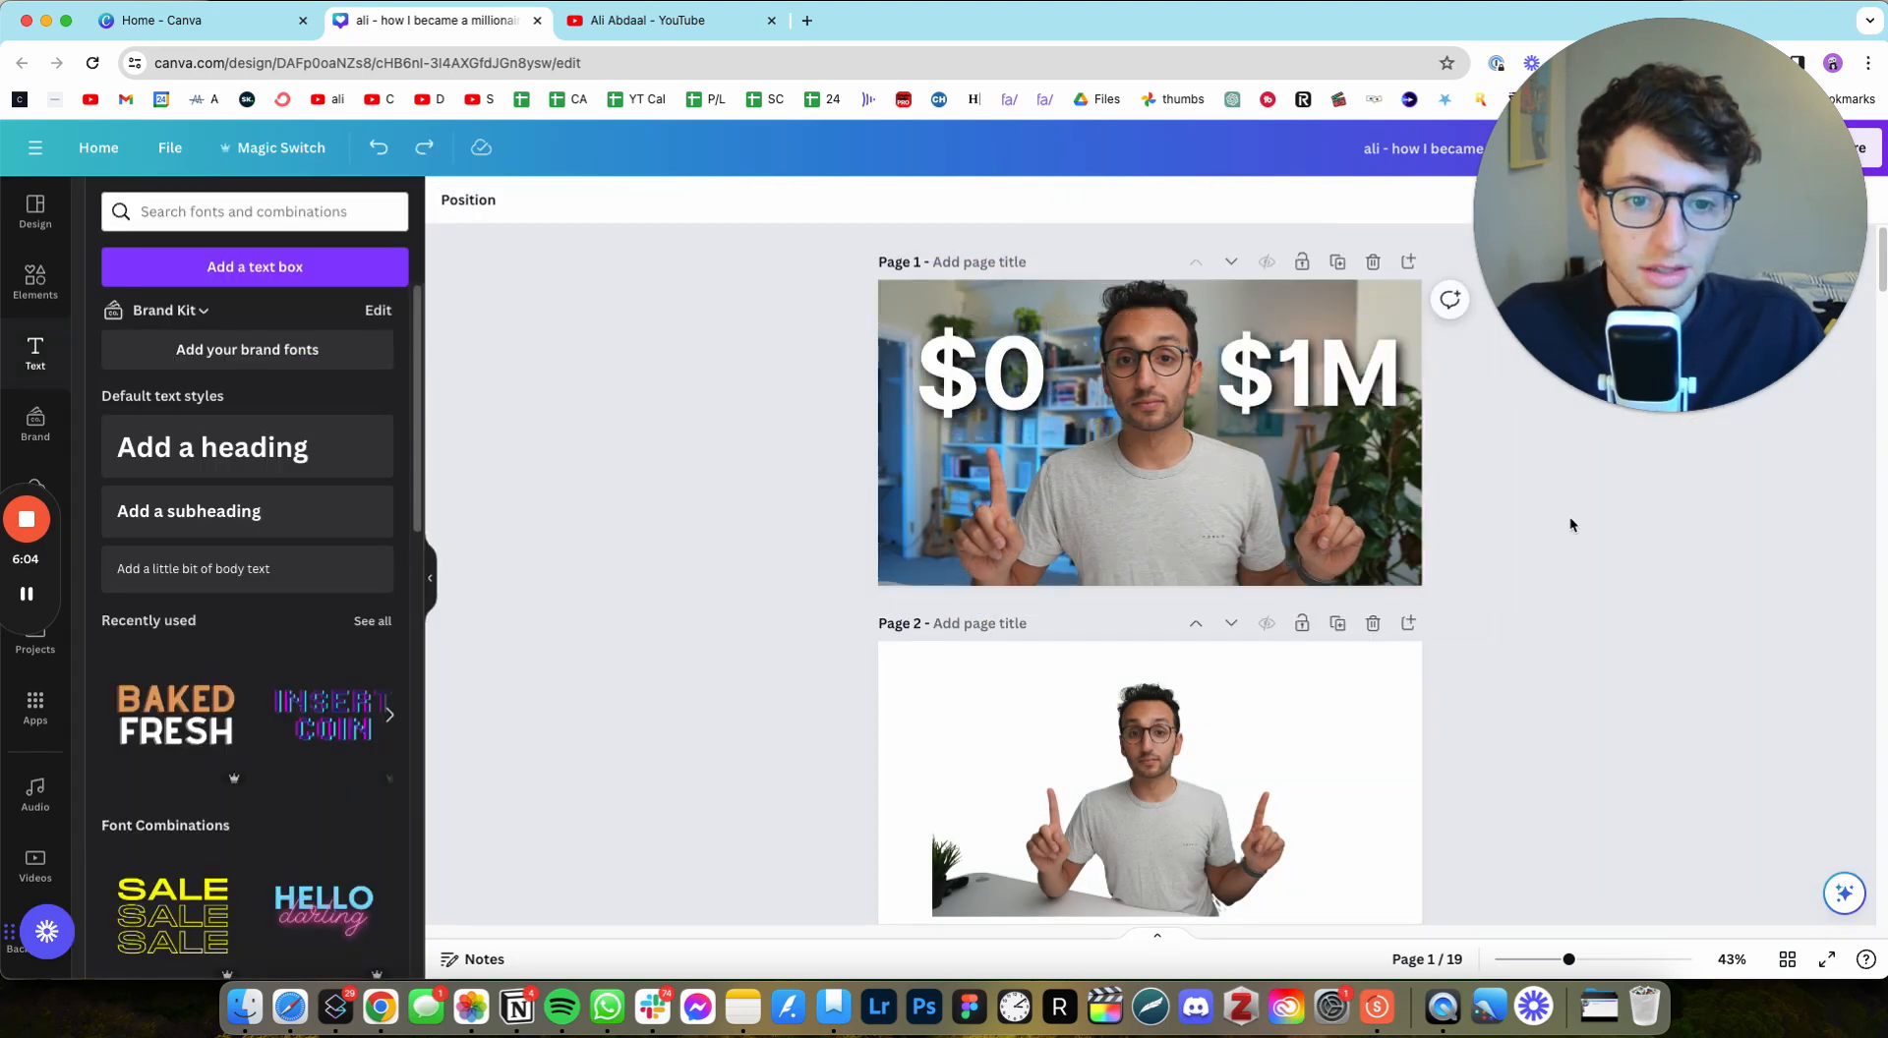
click(1018, 391)
shift+click(1308, 383)
key(Down)
key(Down)
key(Down)
key(Down)
key(Down)
key(Down)
key(Down)
key(Down)
key(Down)
key(Down)
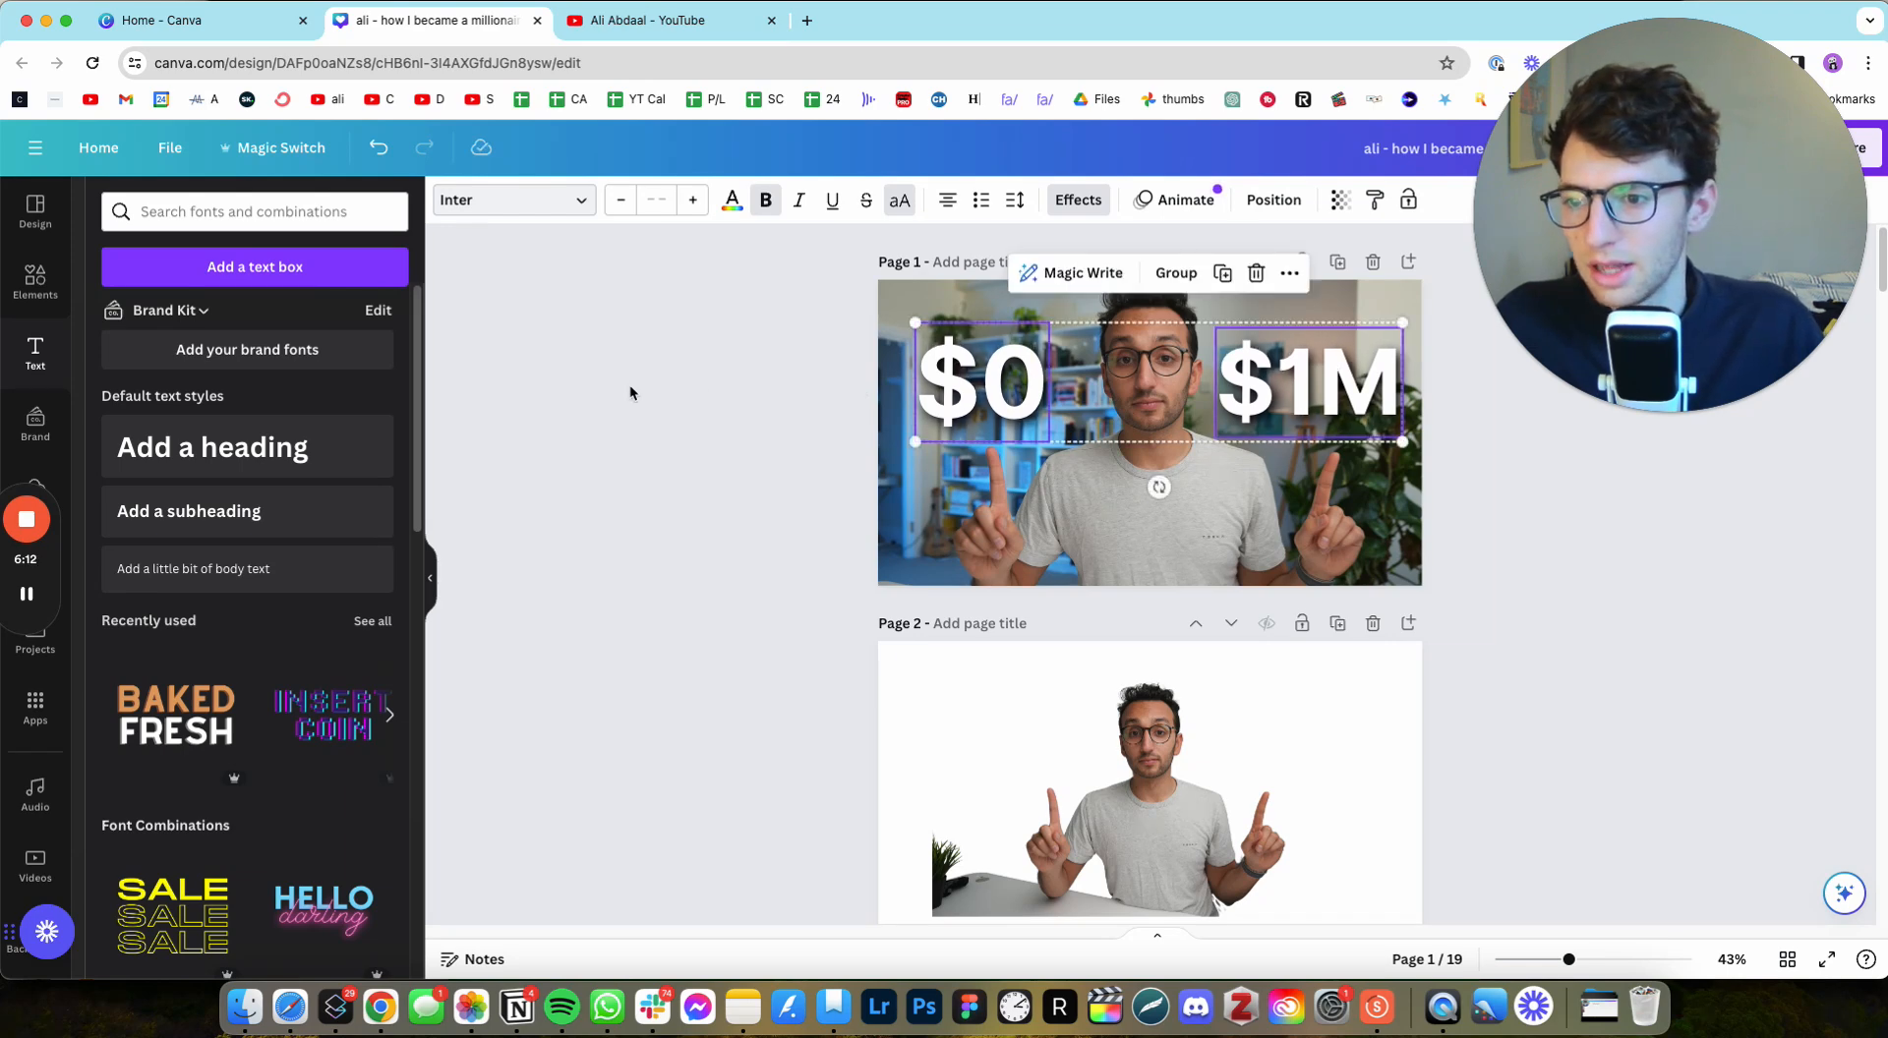
click(681, 373)
Step: Search the elements library for "arrow" and browse only the graphics
click(35, 280)
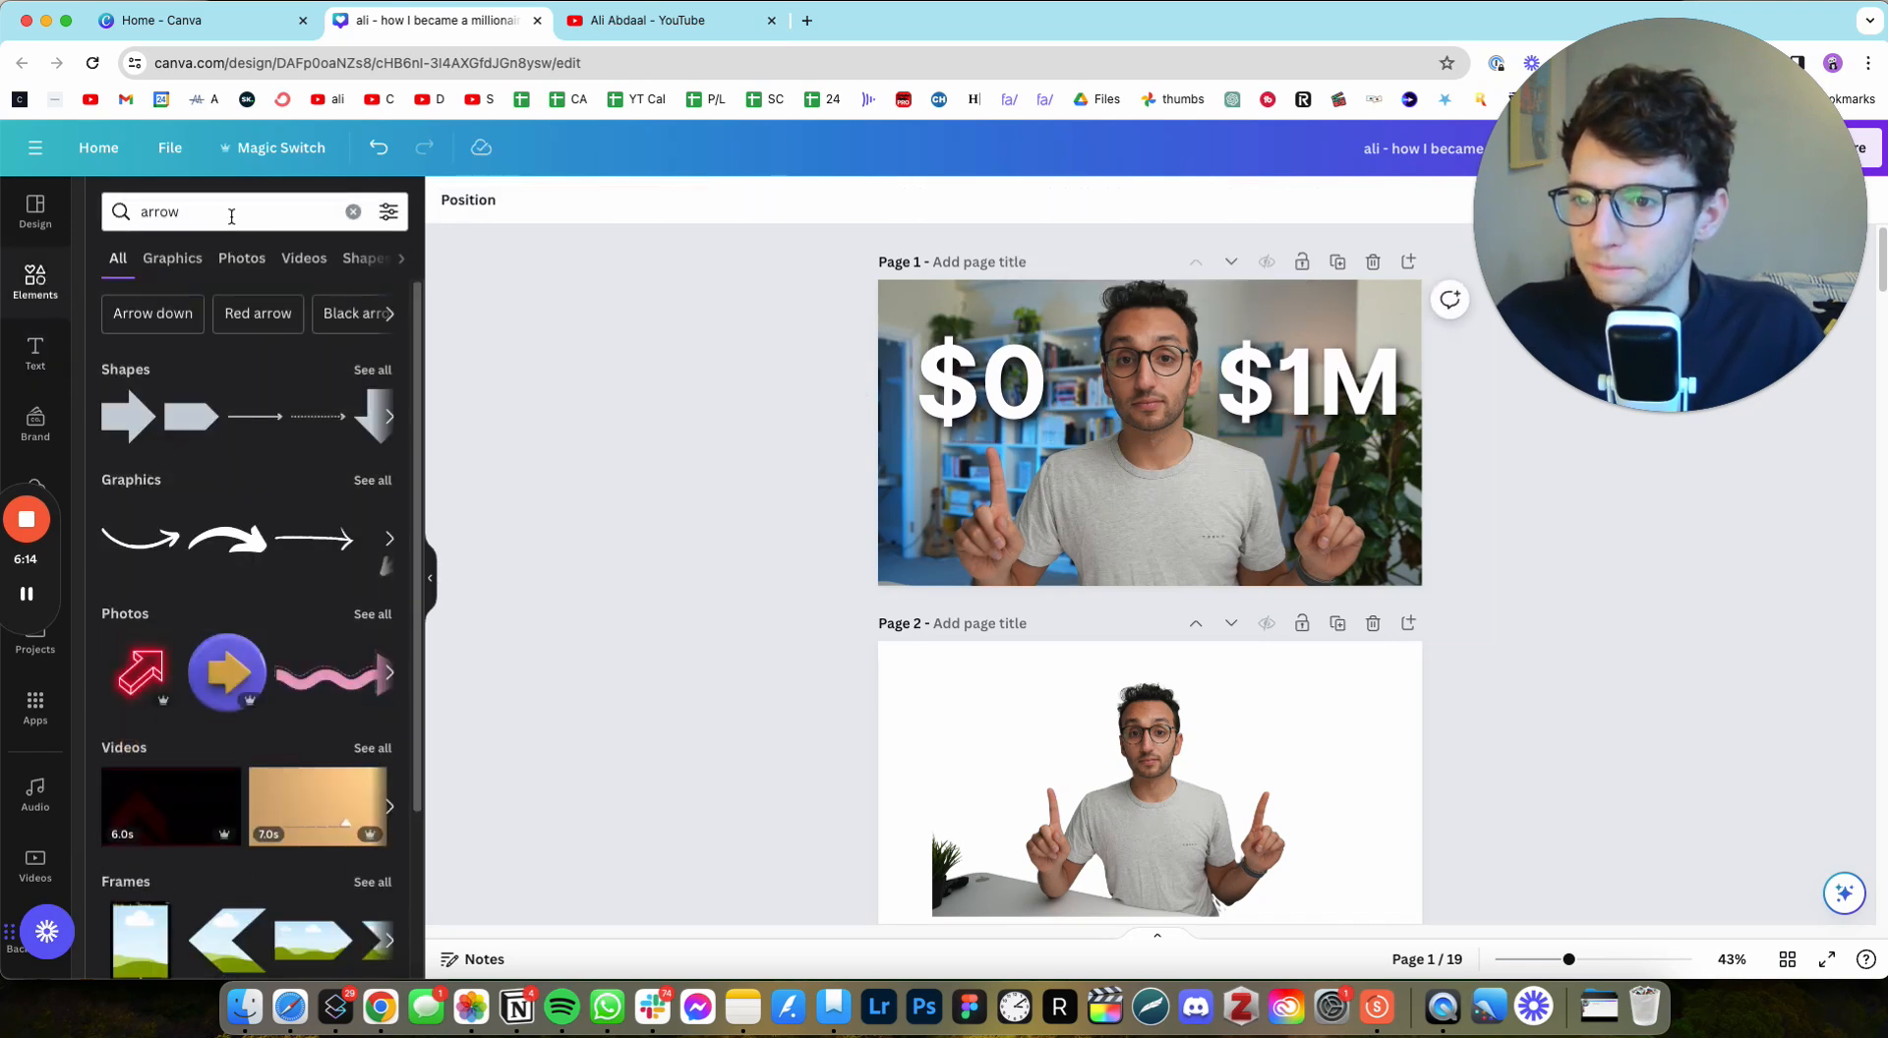
click(230, 212)
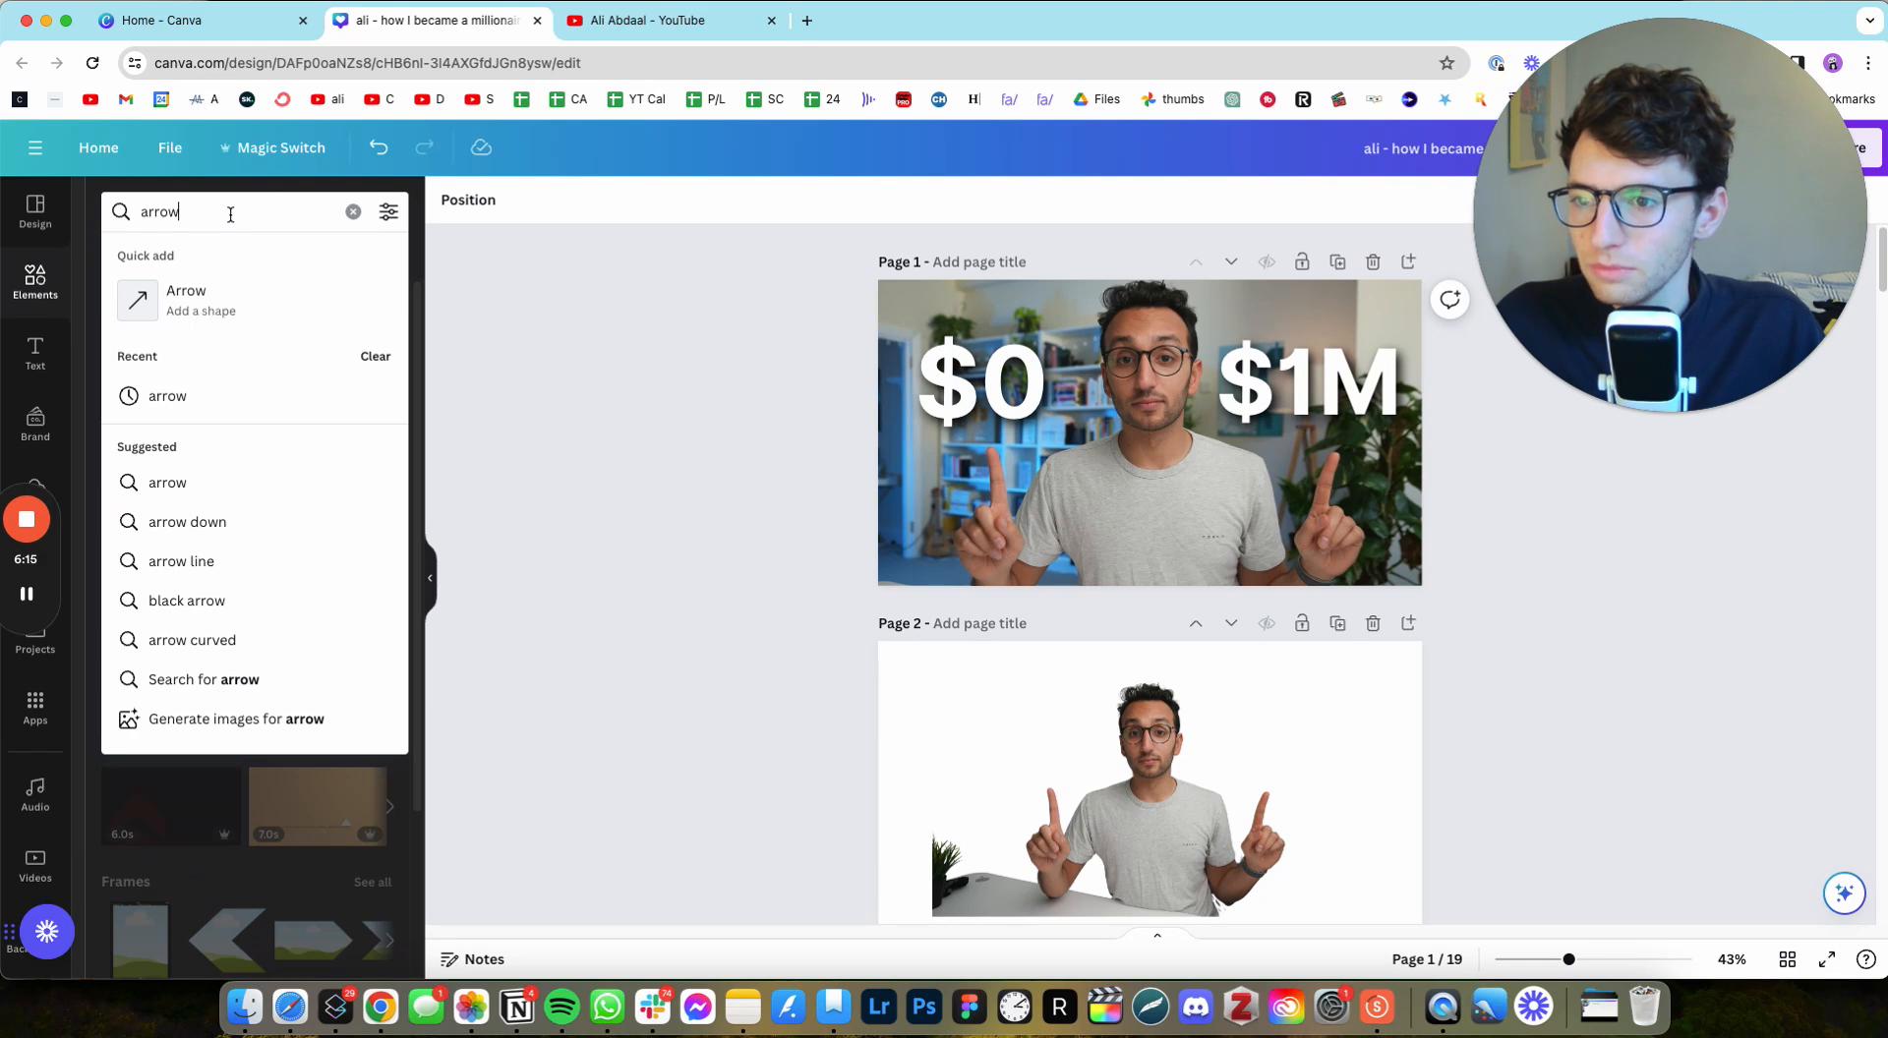
click(351, 212)
text(arrow)
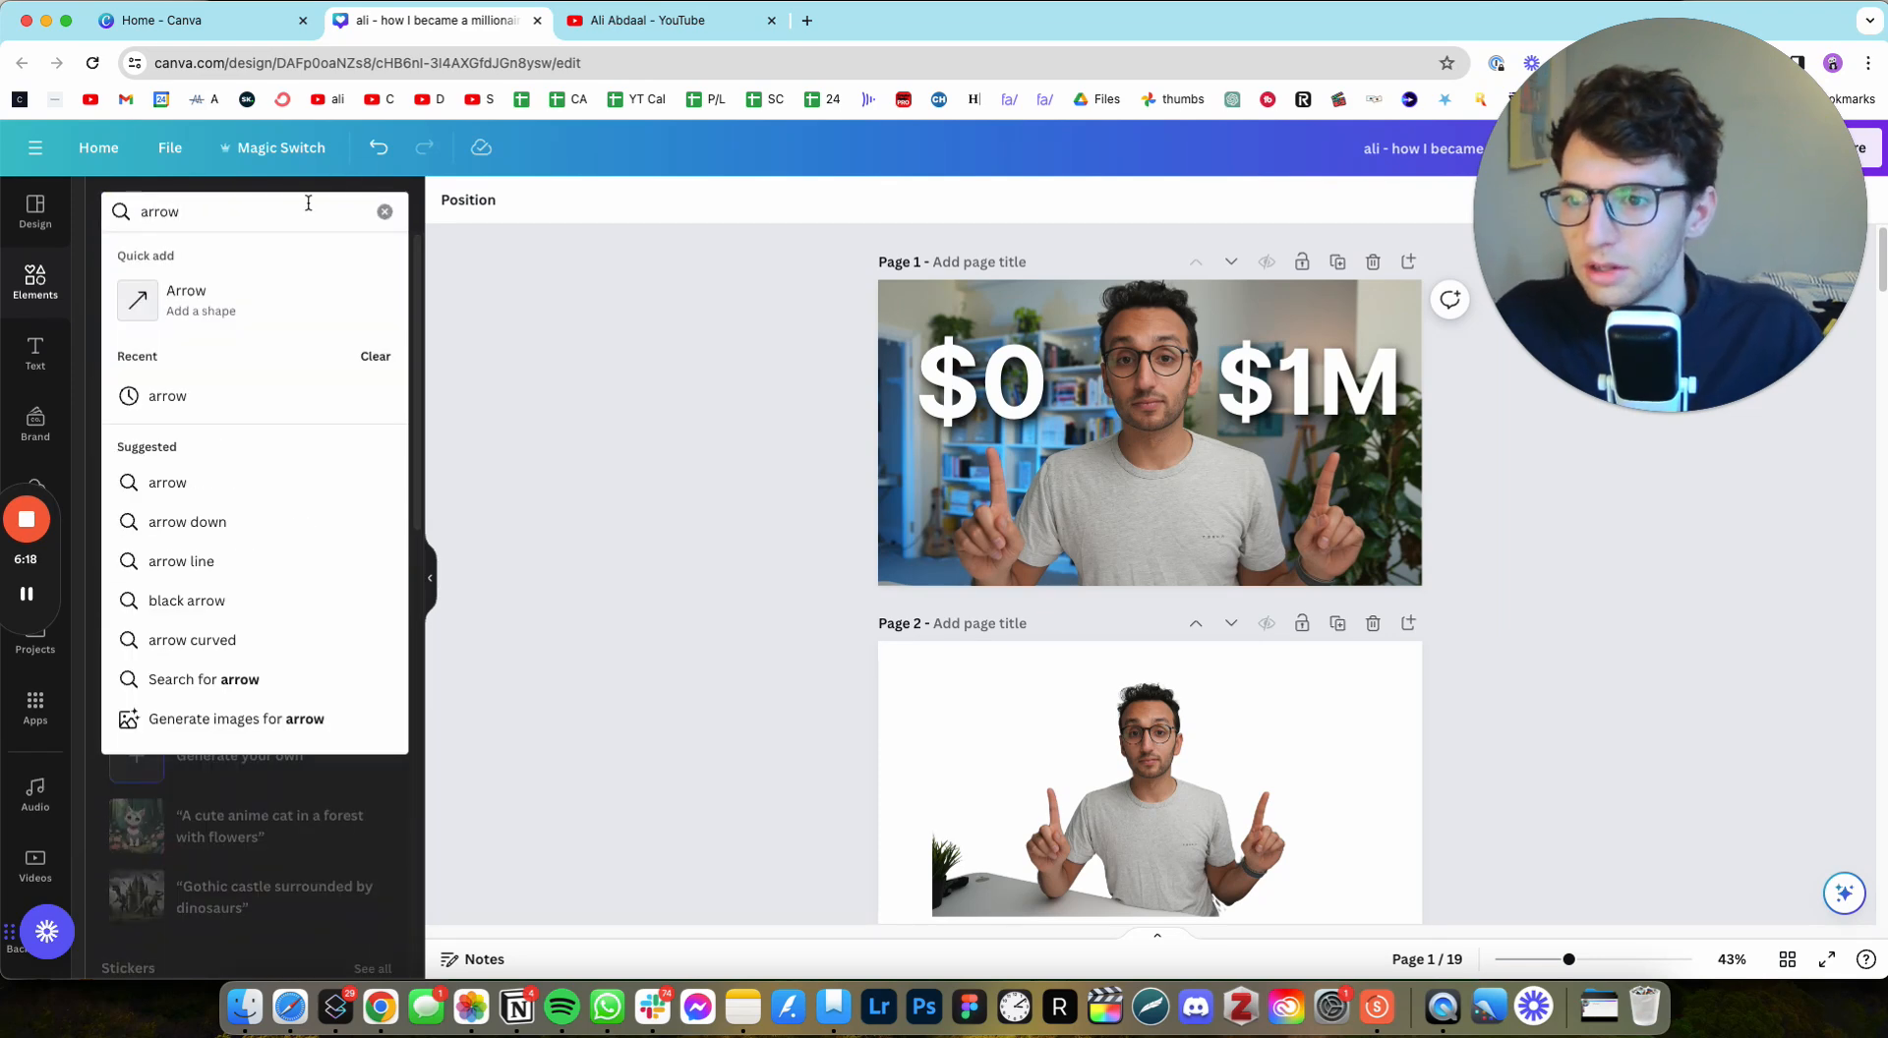
key(Return)
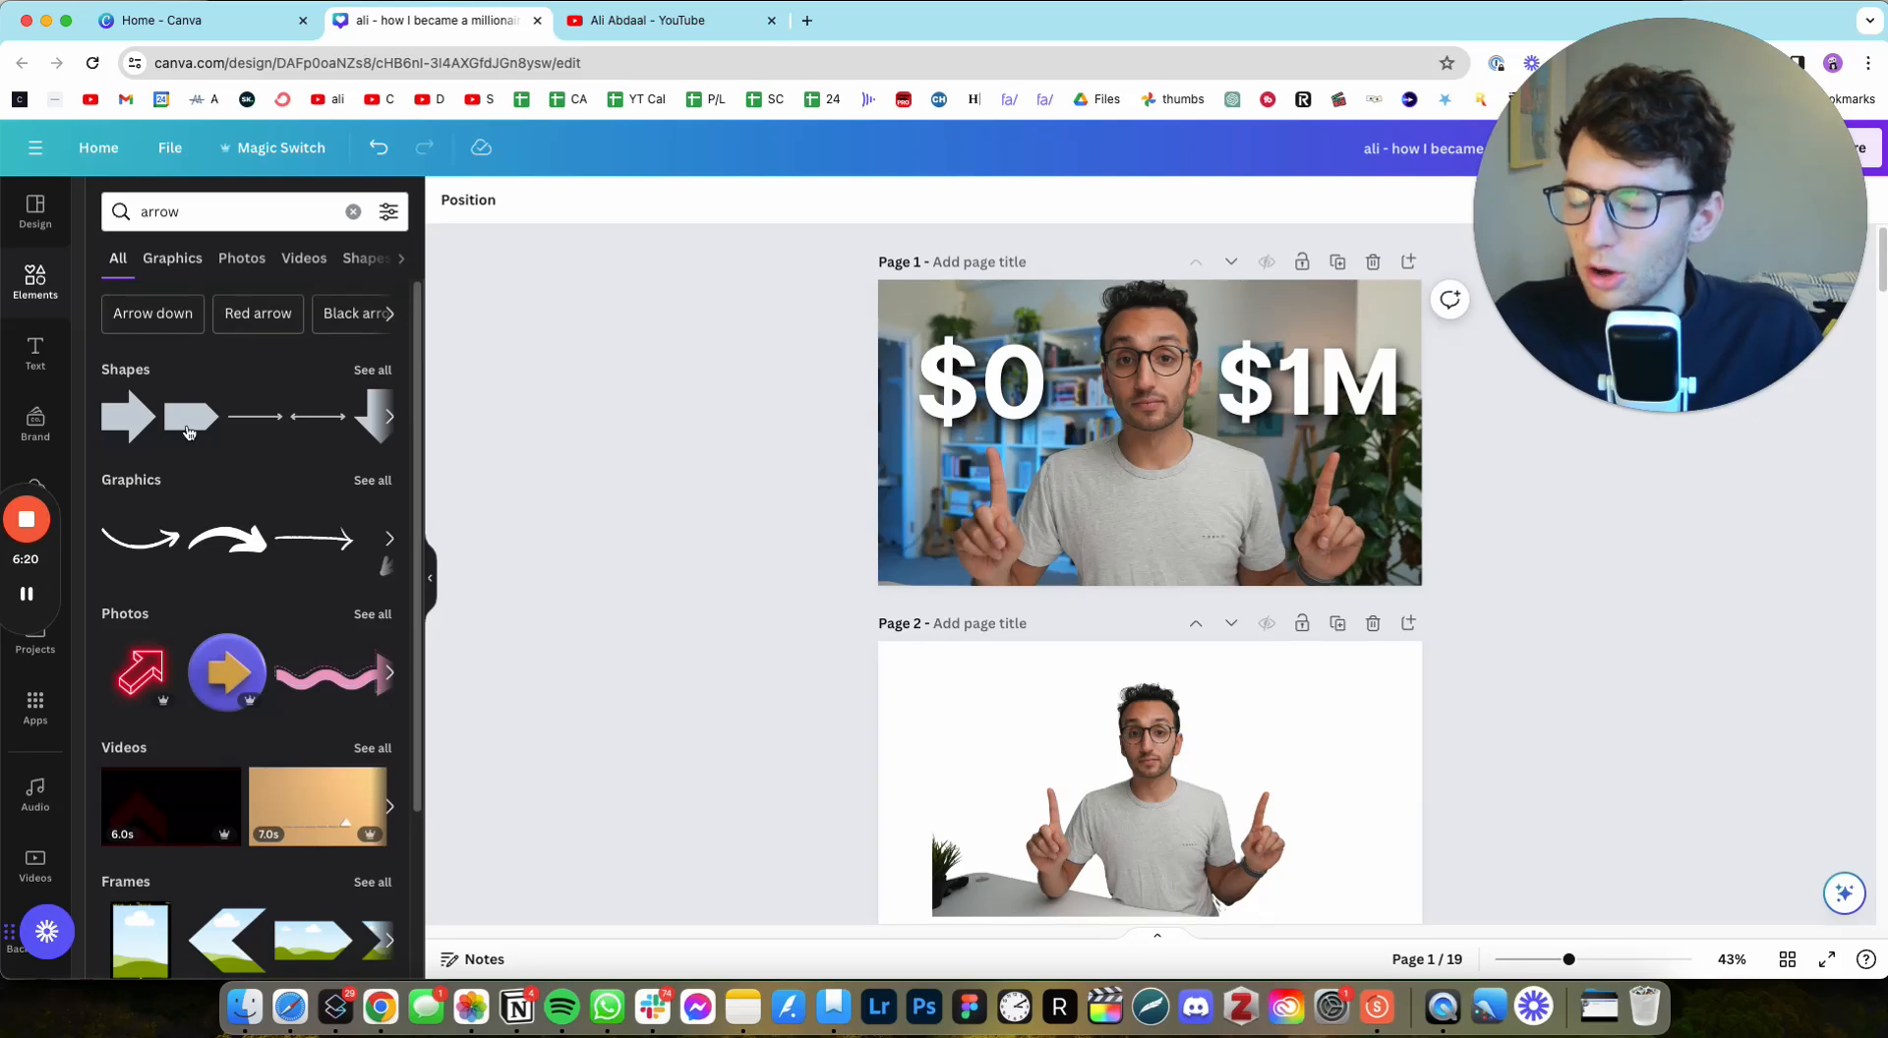
click(172, 258)
scroll(263, 529, down, 3)
scroll(264, 529, up, 3)
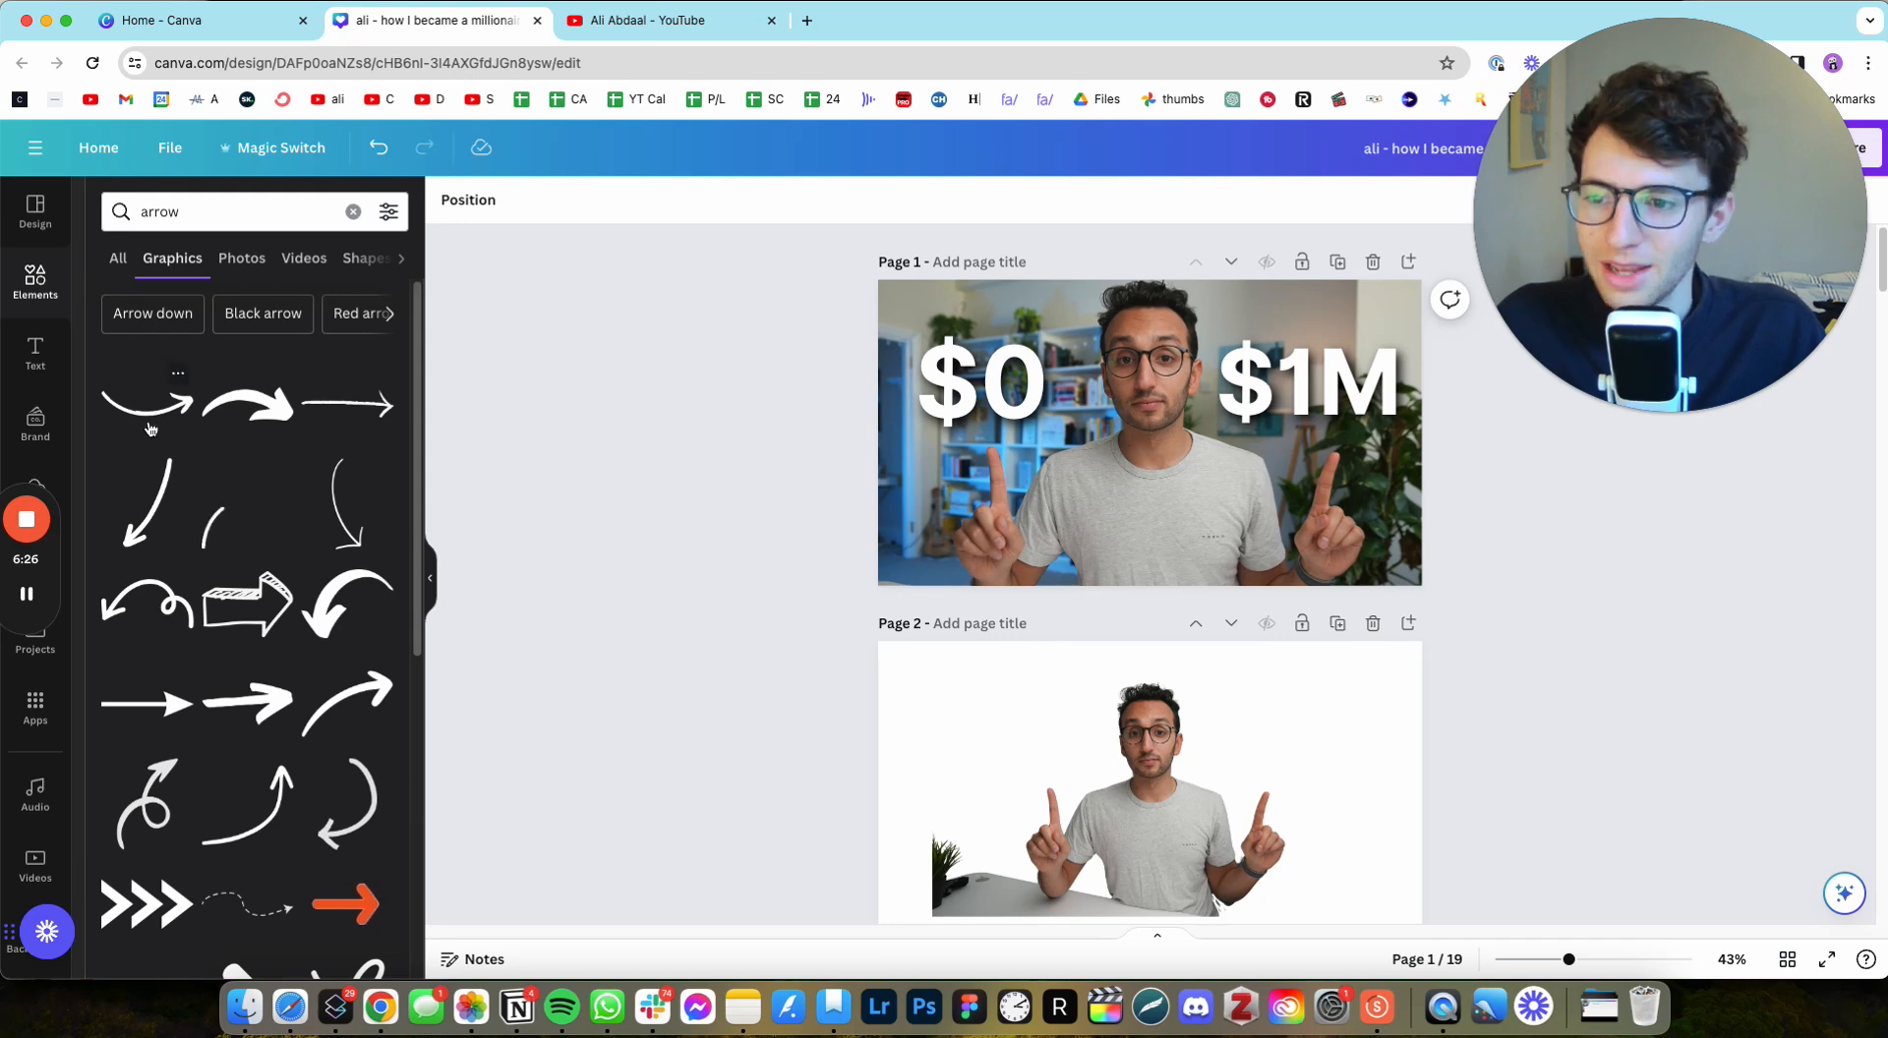
Step: Try the thick curved arrow graphic over the man's head on page 1 and undo it
click(247, 404)
drag(1171, 433, 1160, 327)
key(super+z)
key(super+z)
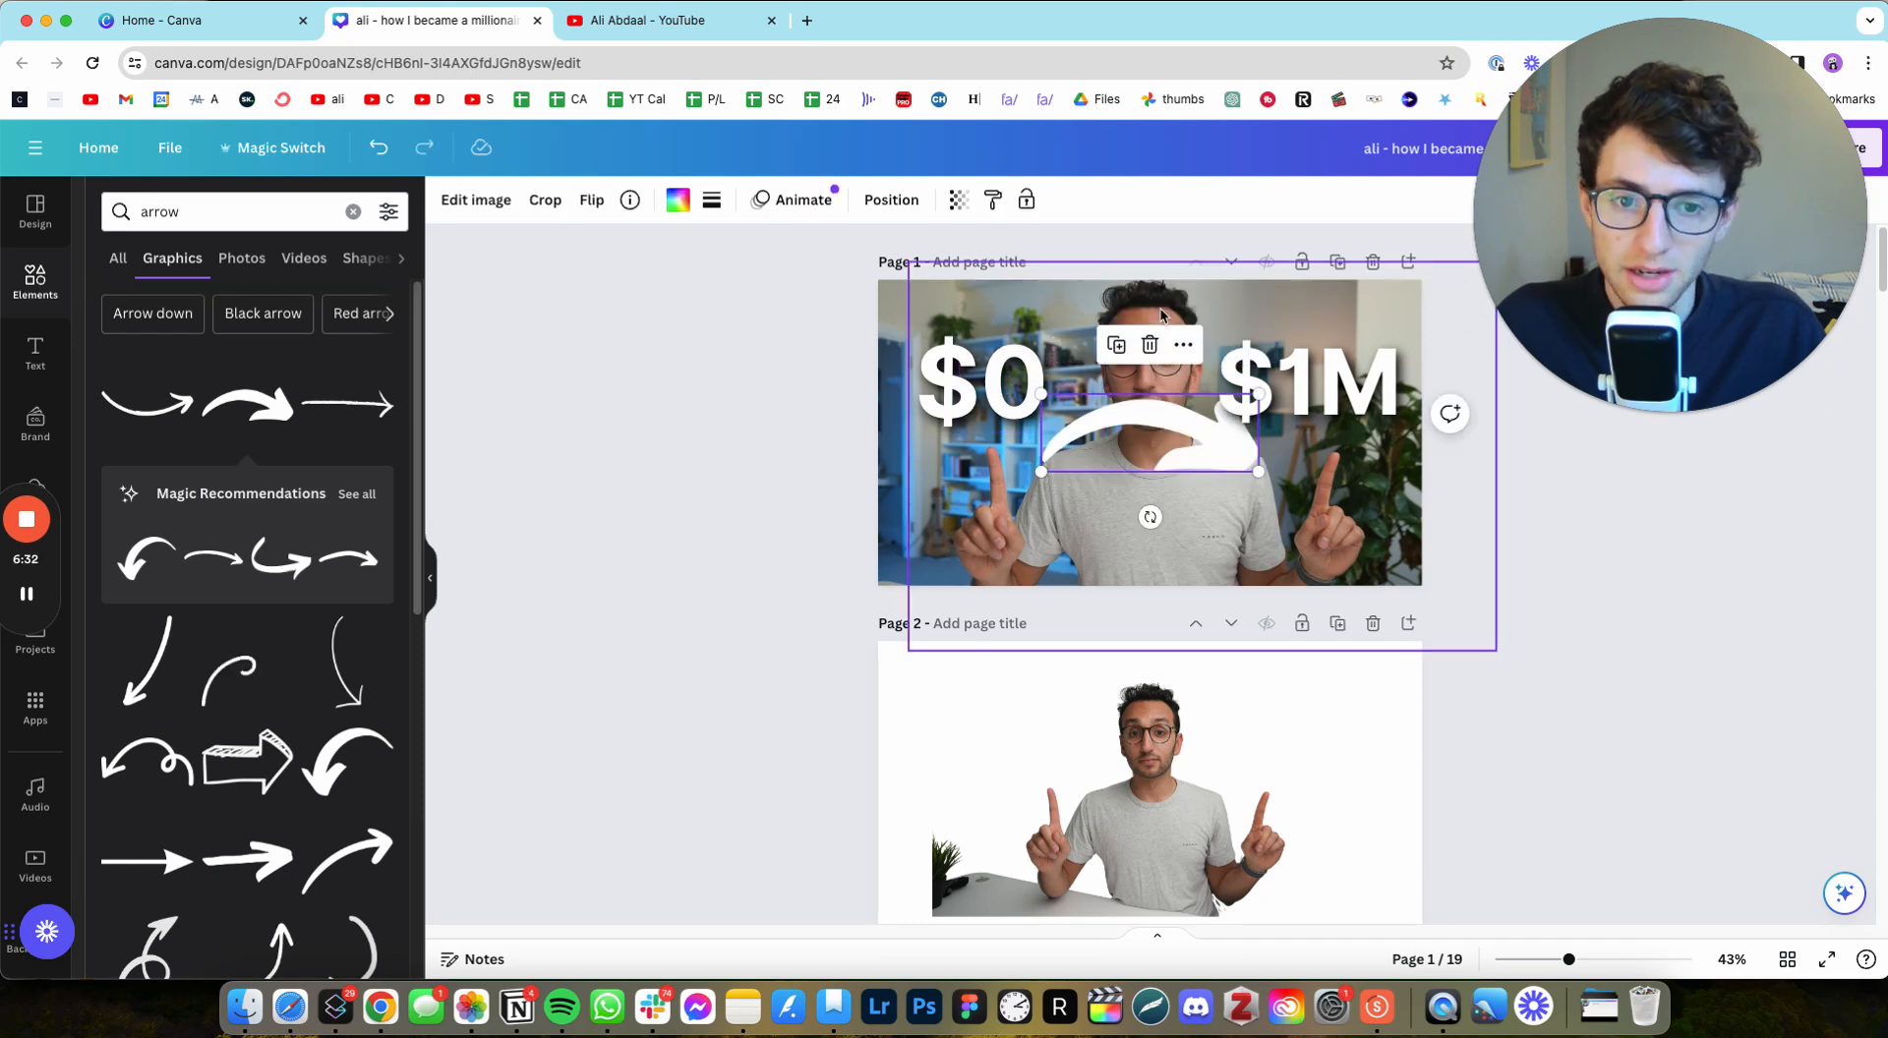
Step: Add the thin curved arrow graphic to page 1 and flip it vertically
click(148, 404)
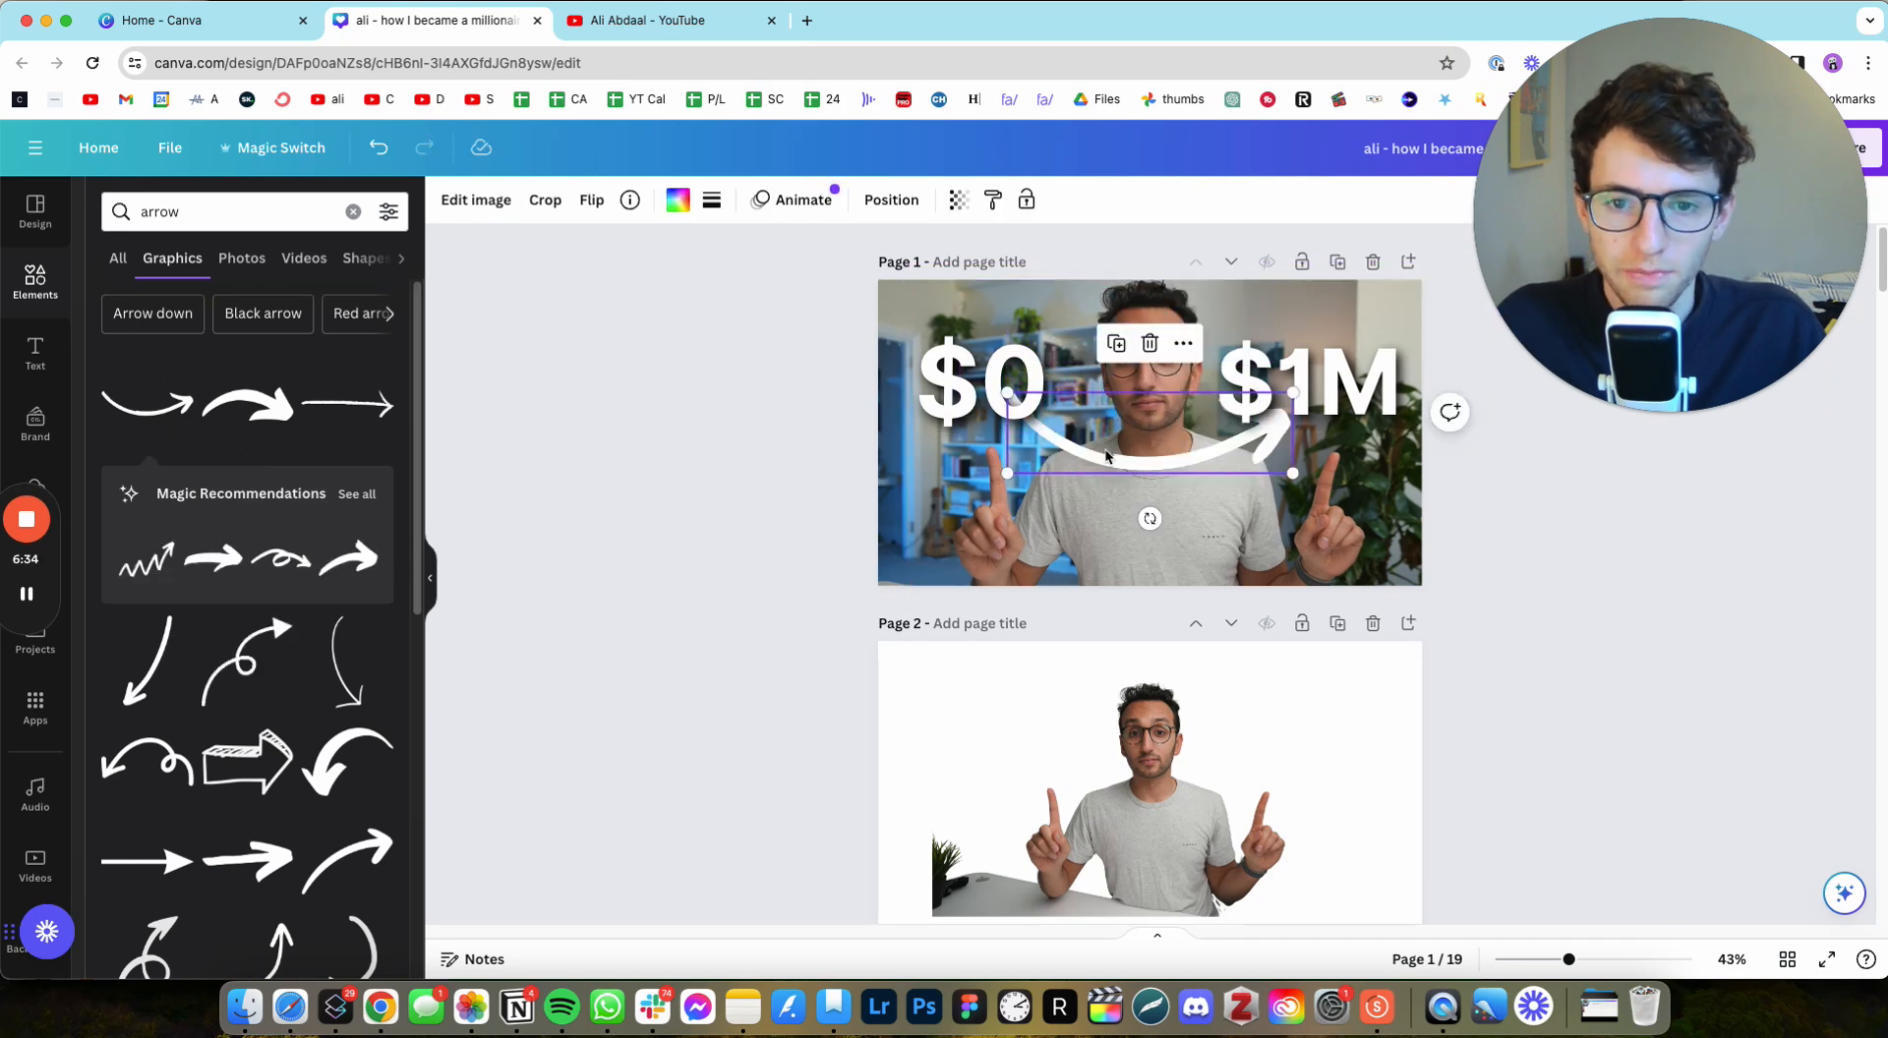
click(591, 200)
click(653, 292)
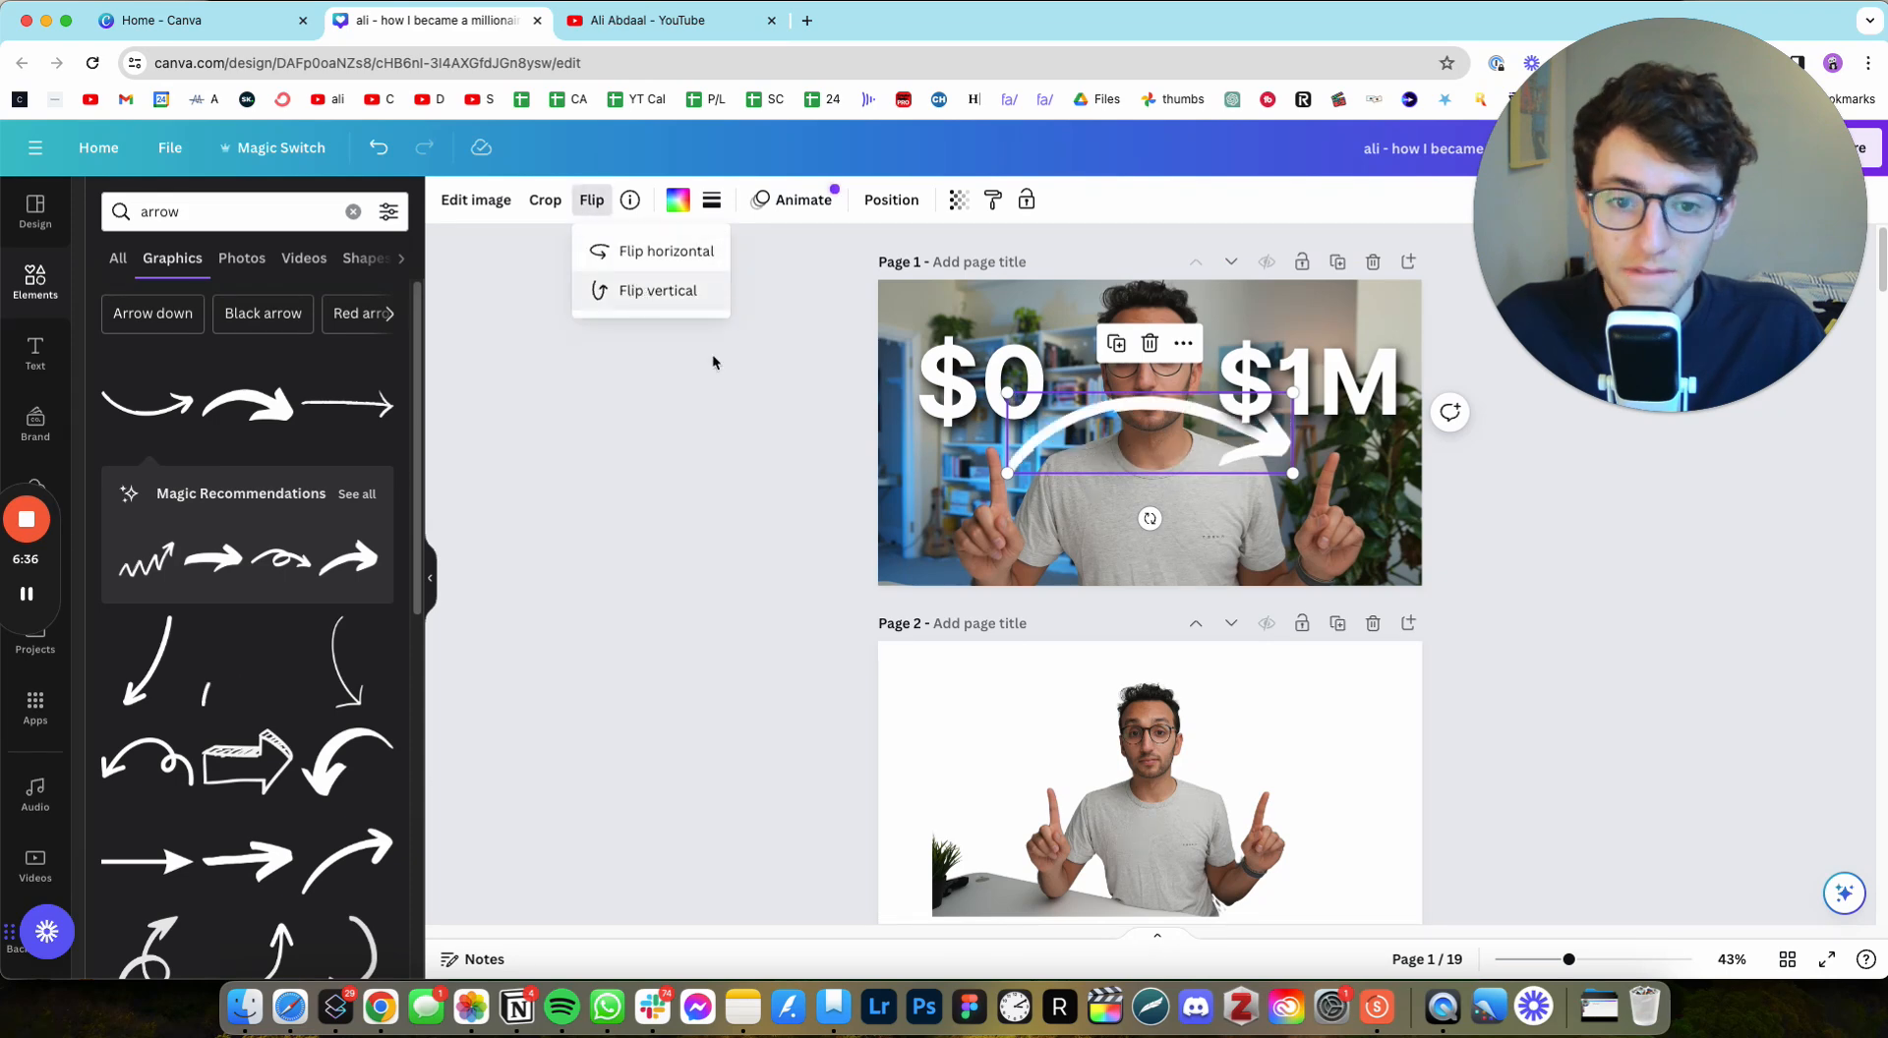
Step: Move, slightly tilt and shrink the arrow so it arcs over the man's head from "$0" to "$1M"
drag(1159, 438, 1176, 332)
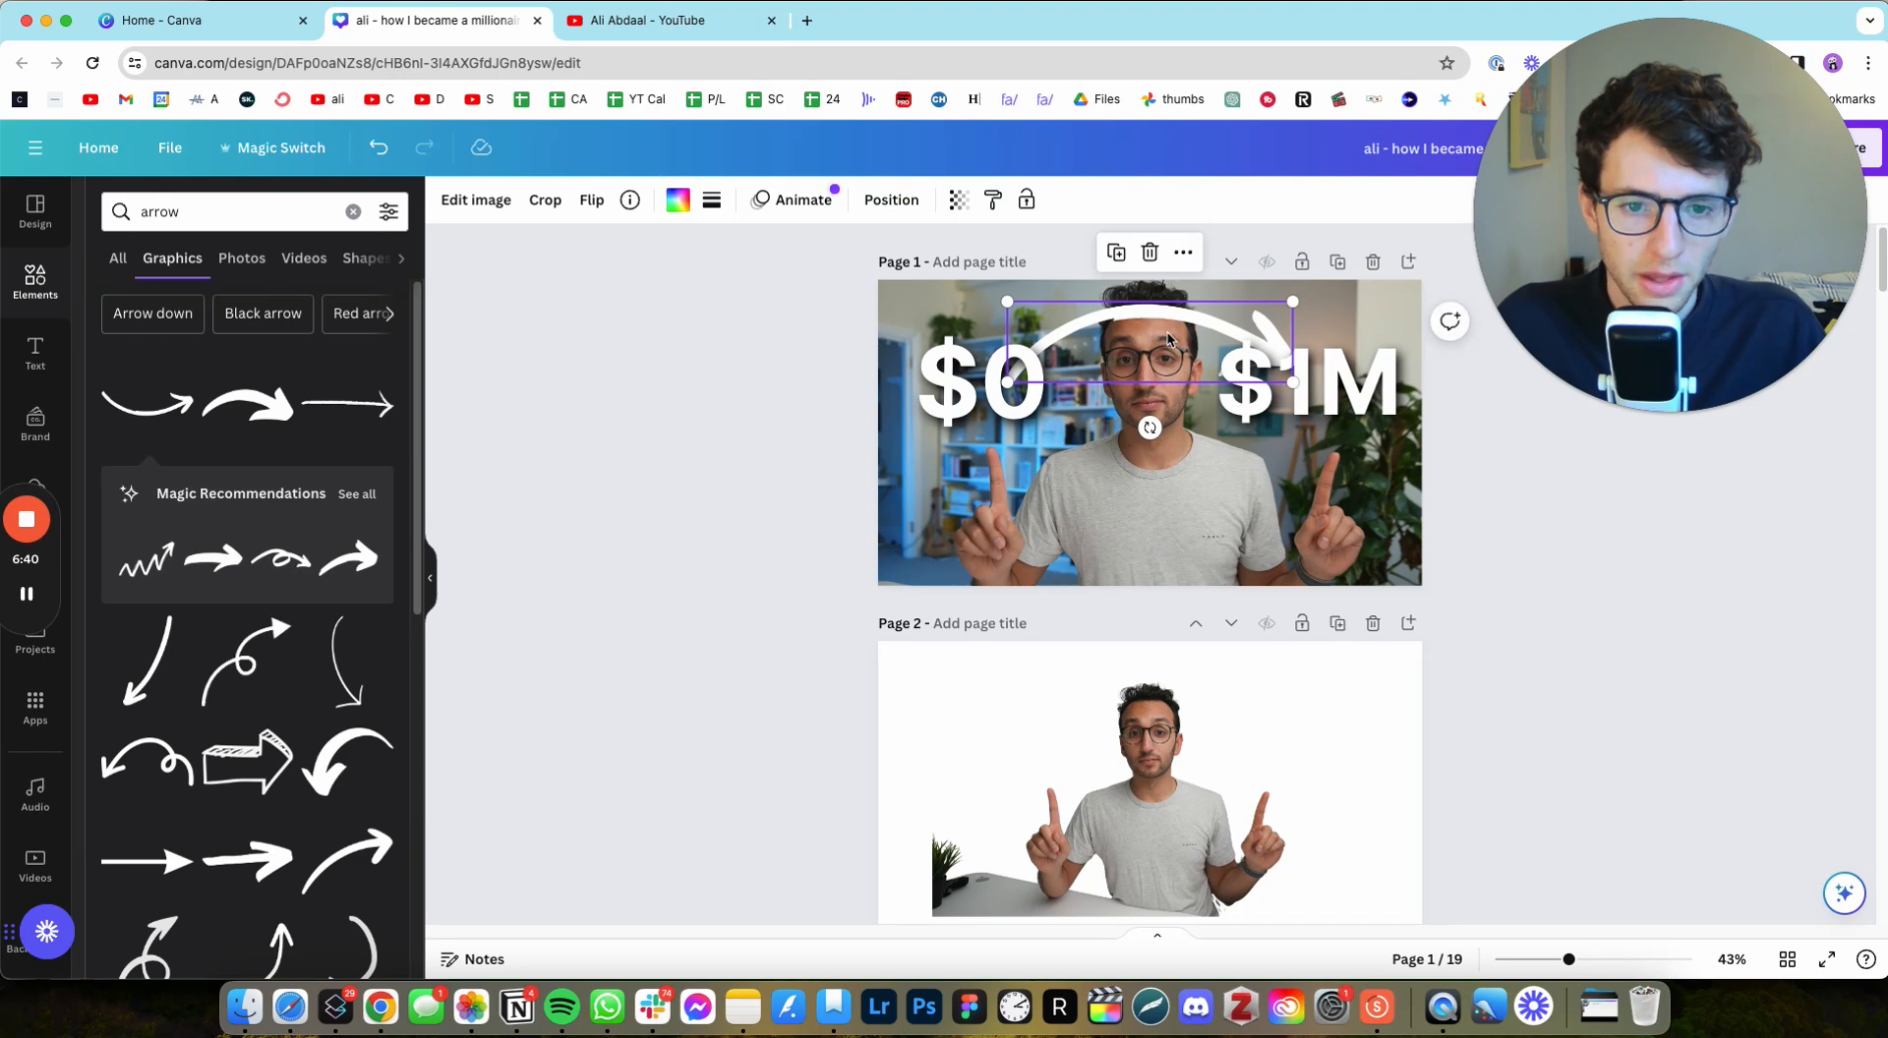
drag(1146, 428, 1142, 428)
drag(1288, 388, 1208, 330)
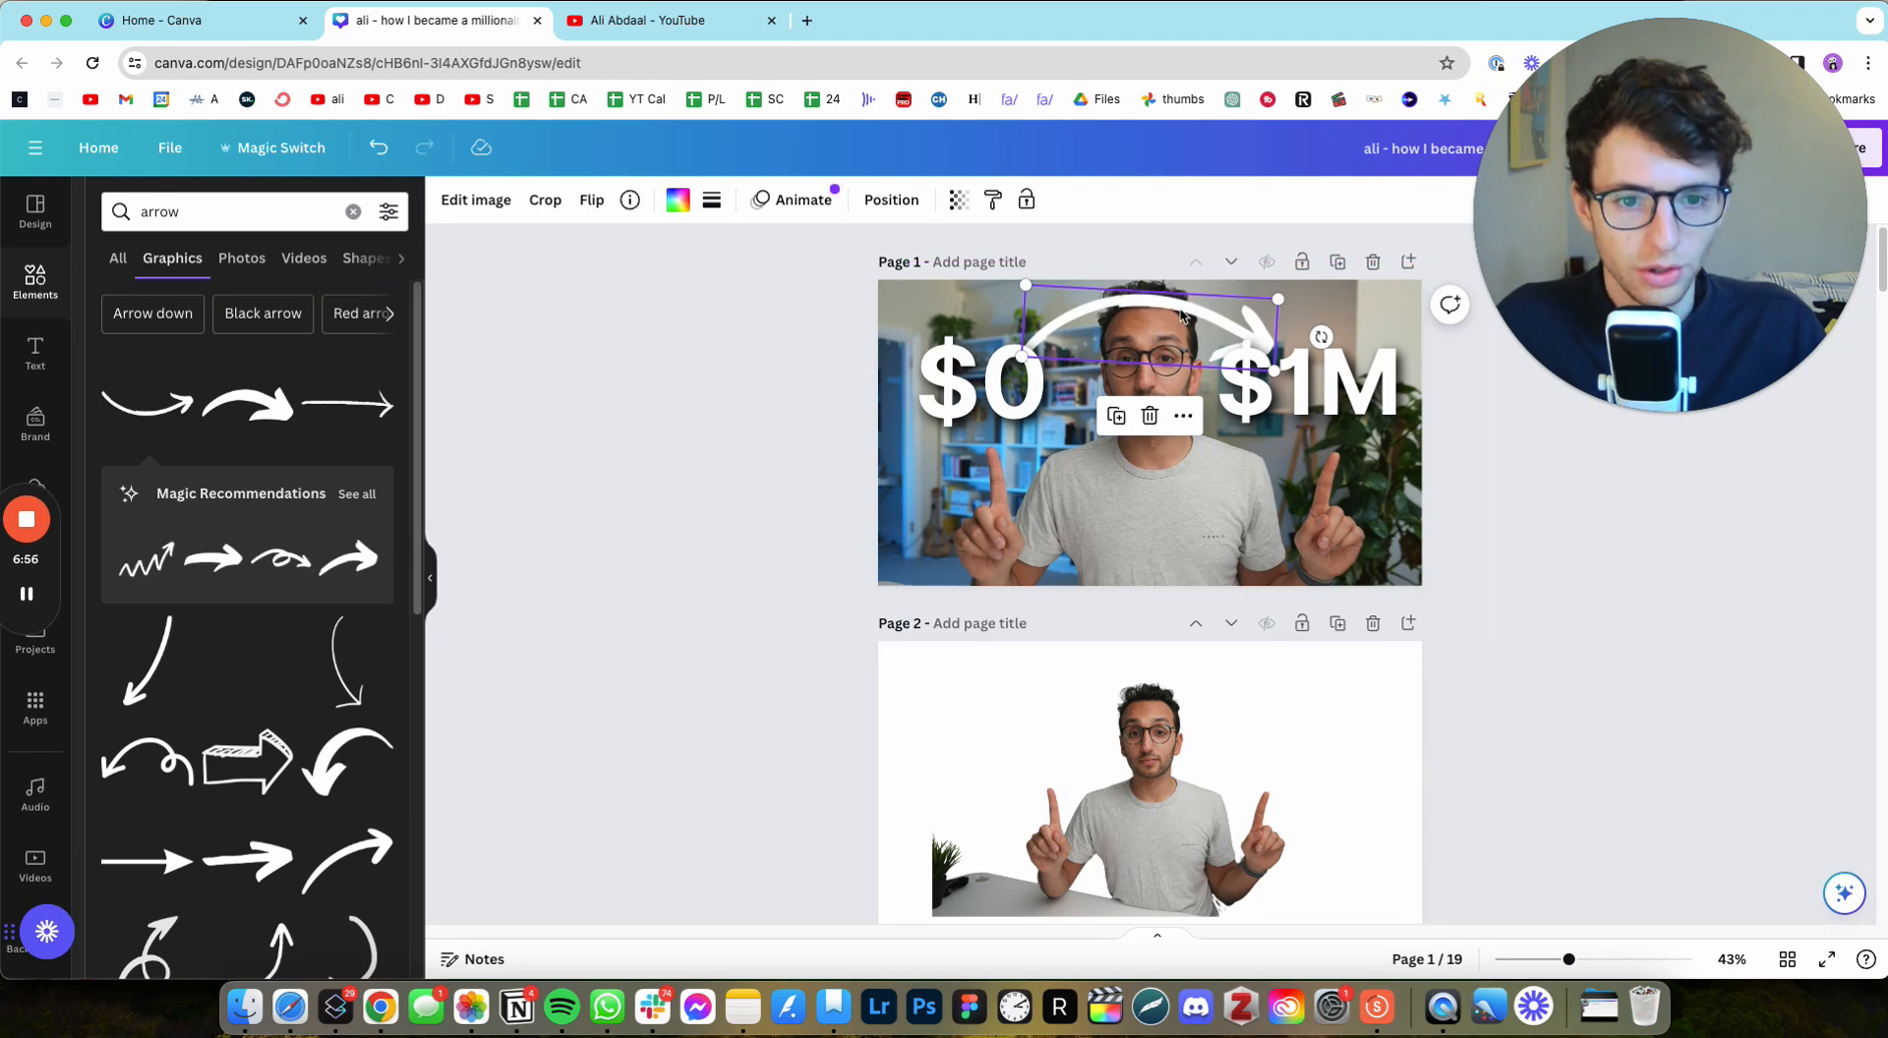
Step: Layer the arrow behind the man's cutout and colour it bright green #4dff00
right_click(1173, 317)
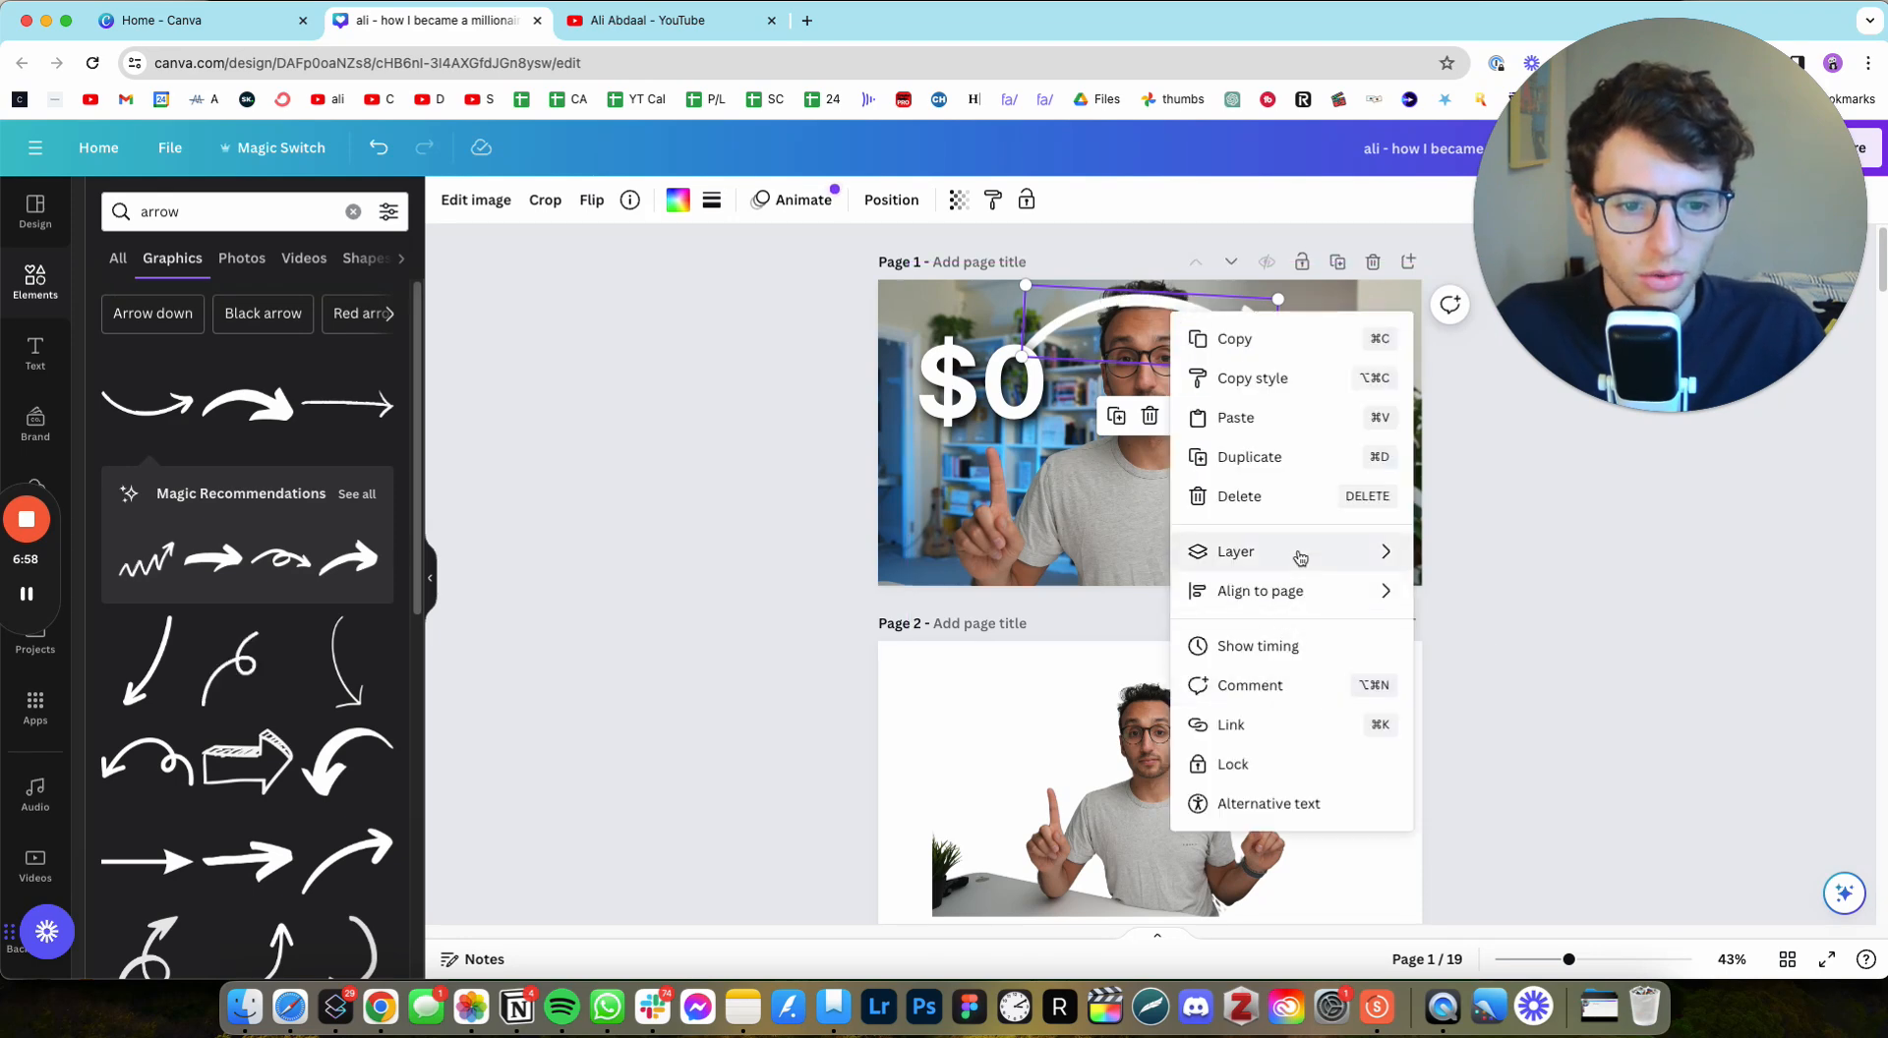
mouse_move(1387, 551)
click(1504, 668)
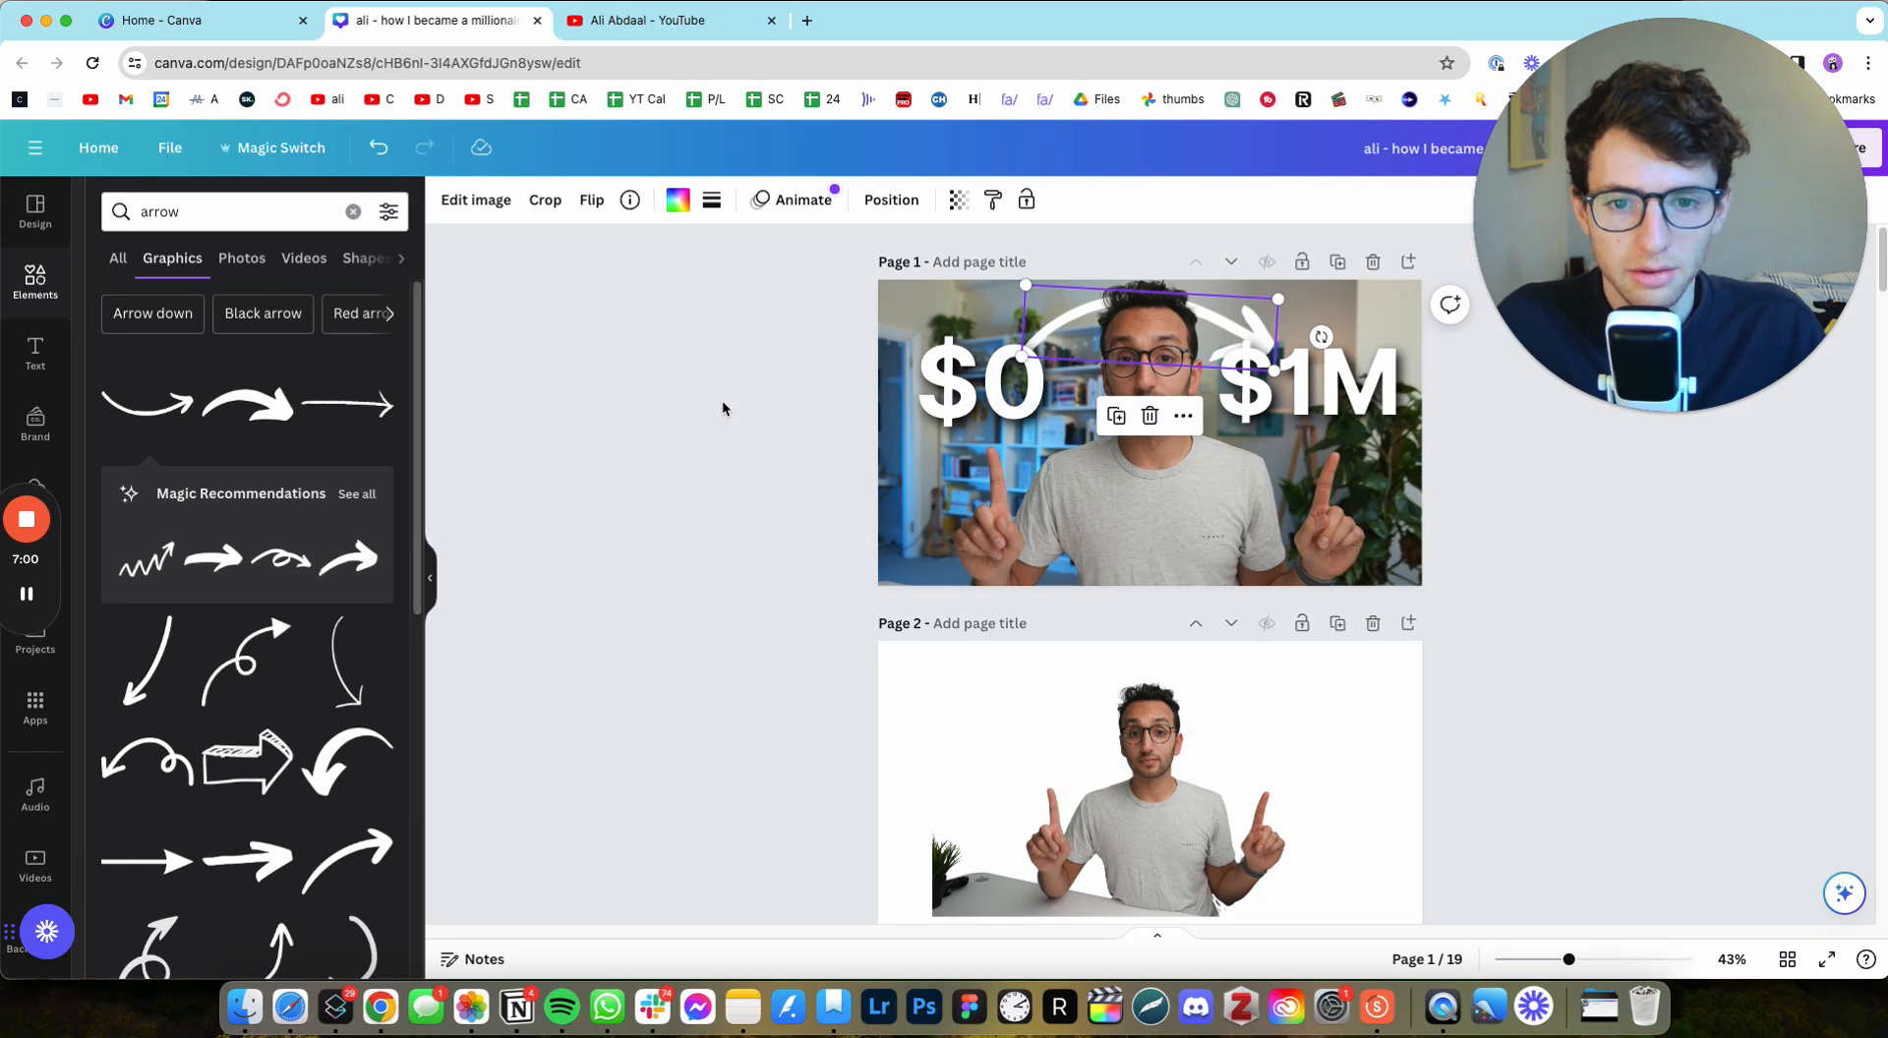
click(677, 200)
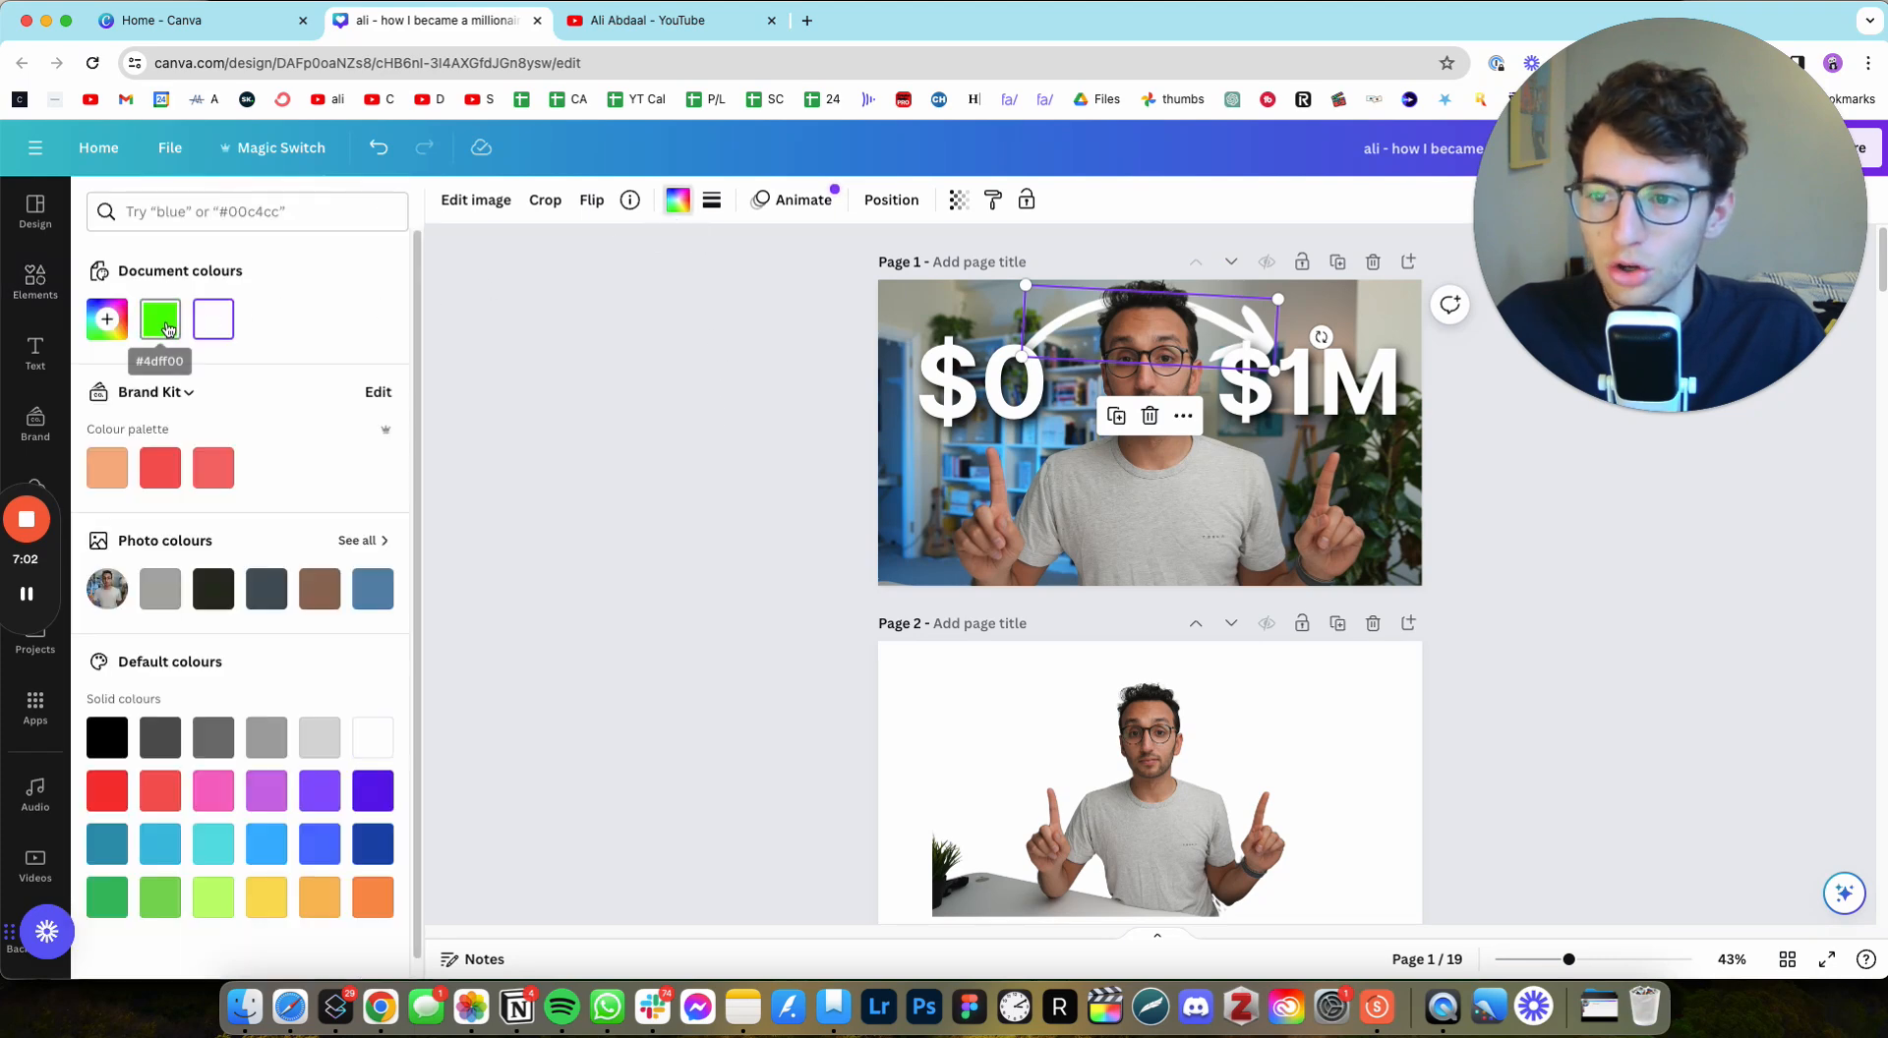
click(168, 328)
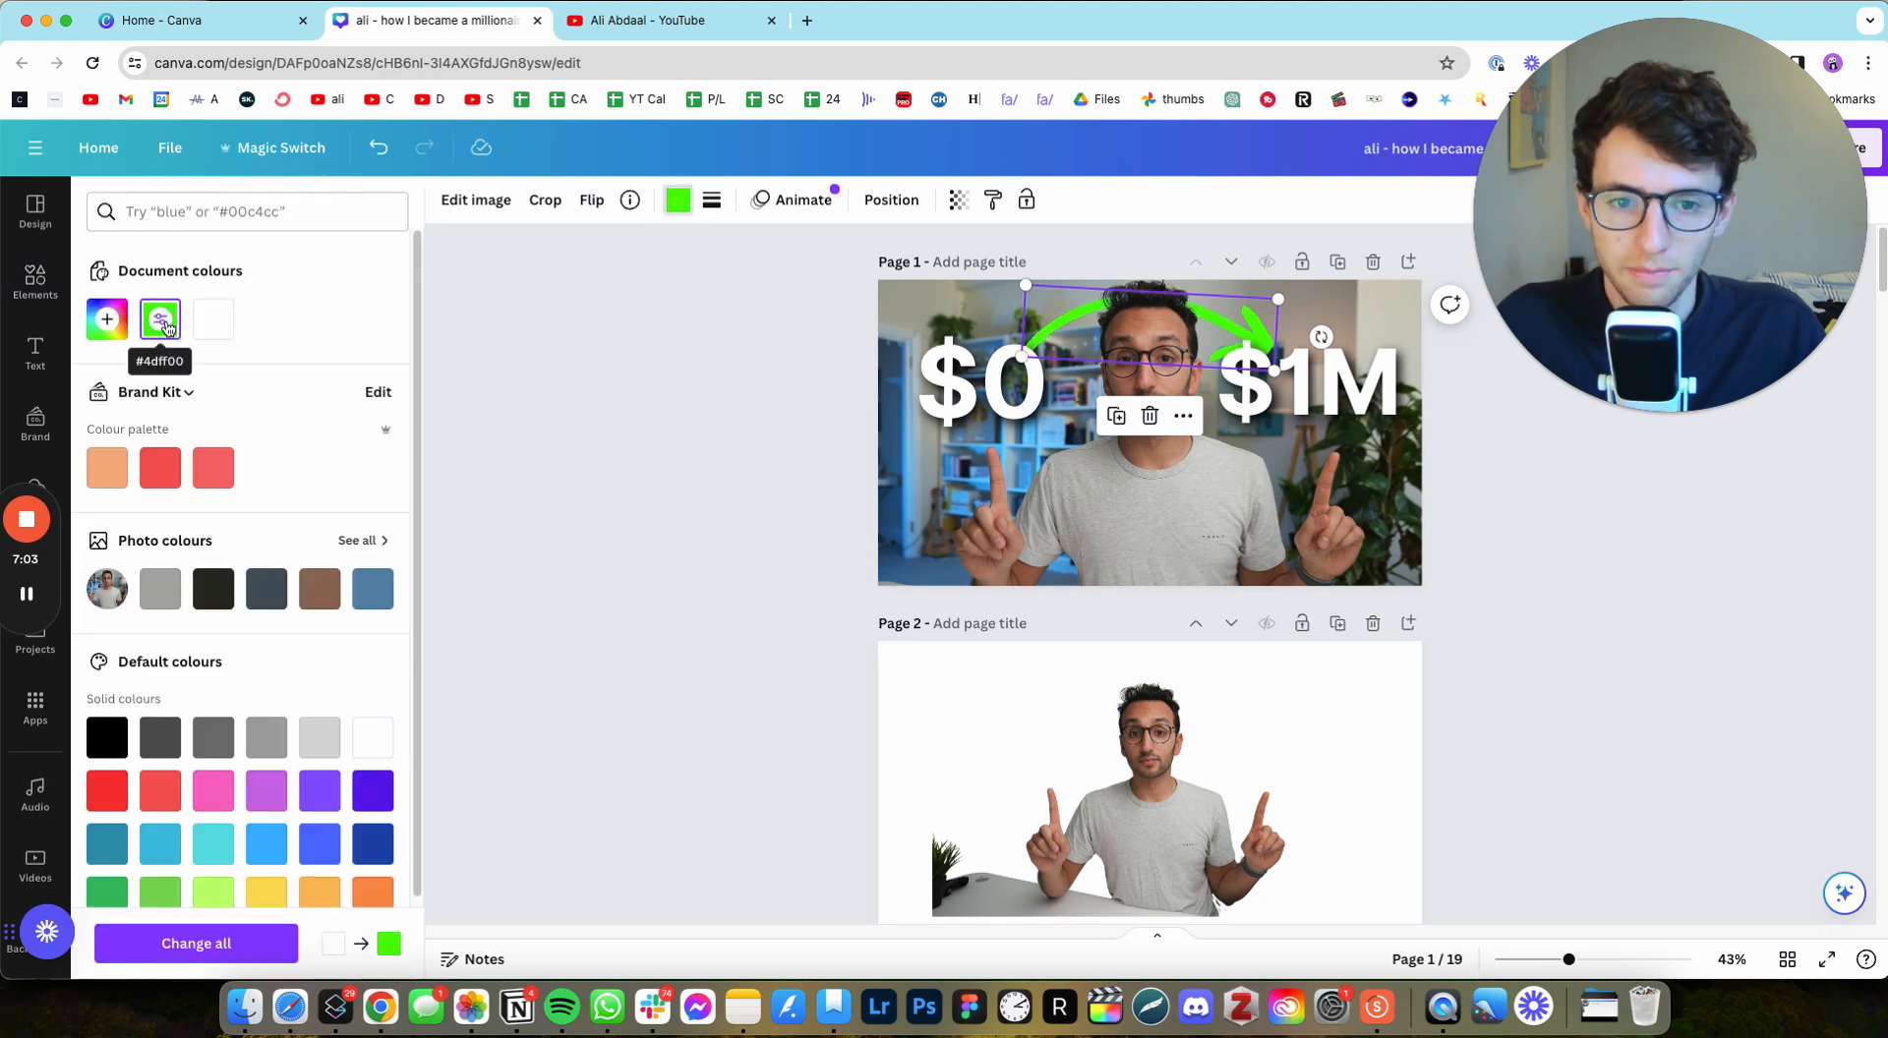
click(623, 390)
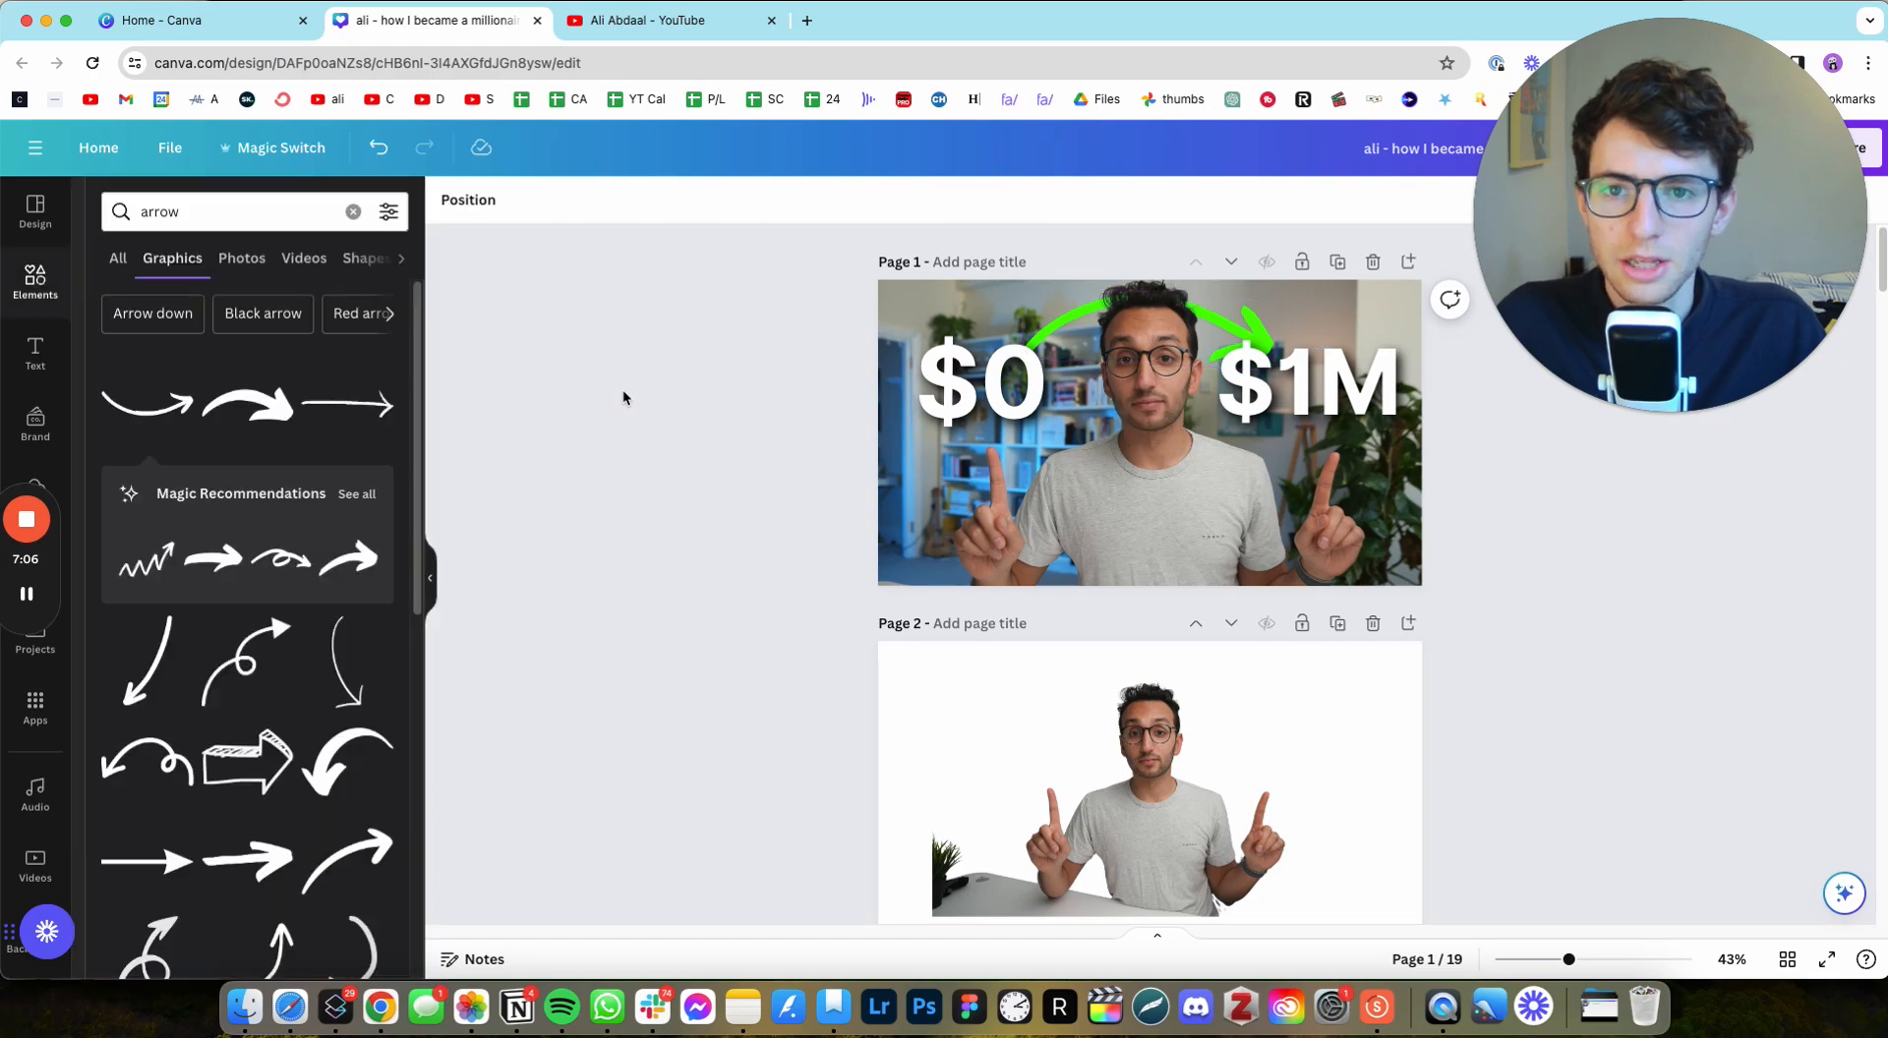
Step: Switch to the Ali Abdaal YouTube page and examine his older video thumbnails for green curved-arrow designs
key(super+t)
click(634, 23)
scroll(369, 622, down, 6)
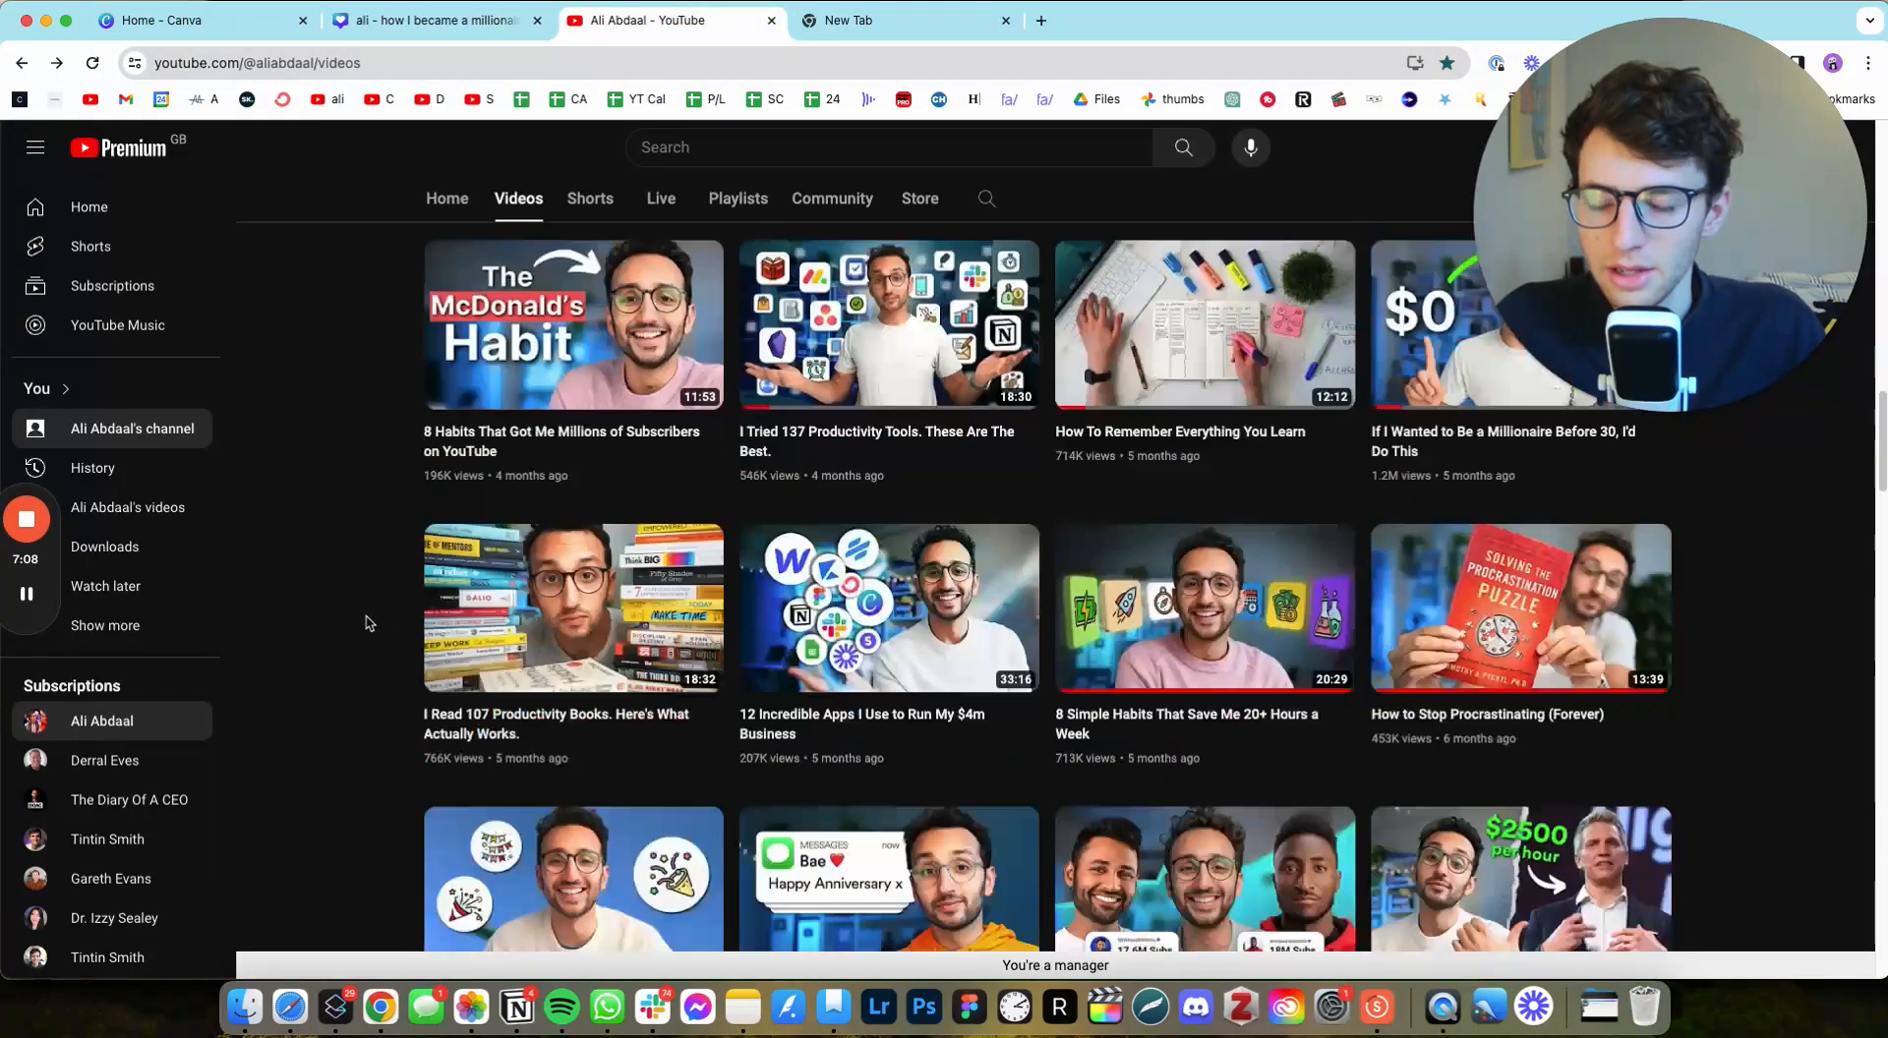
scroll(369, 621, down, 20)
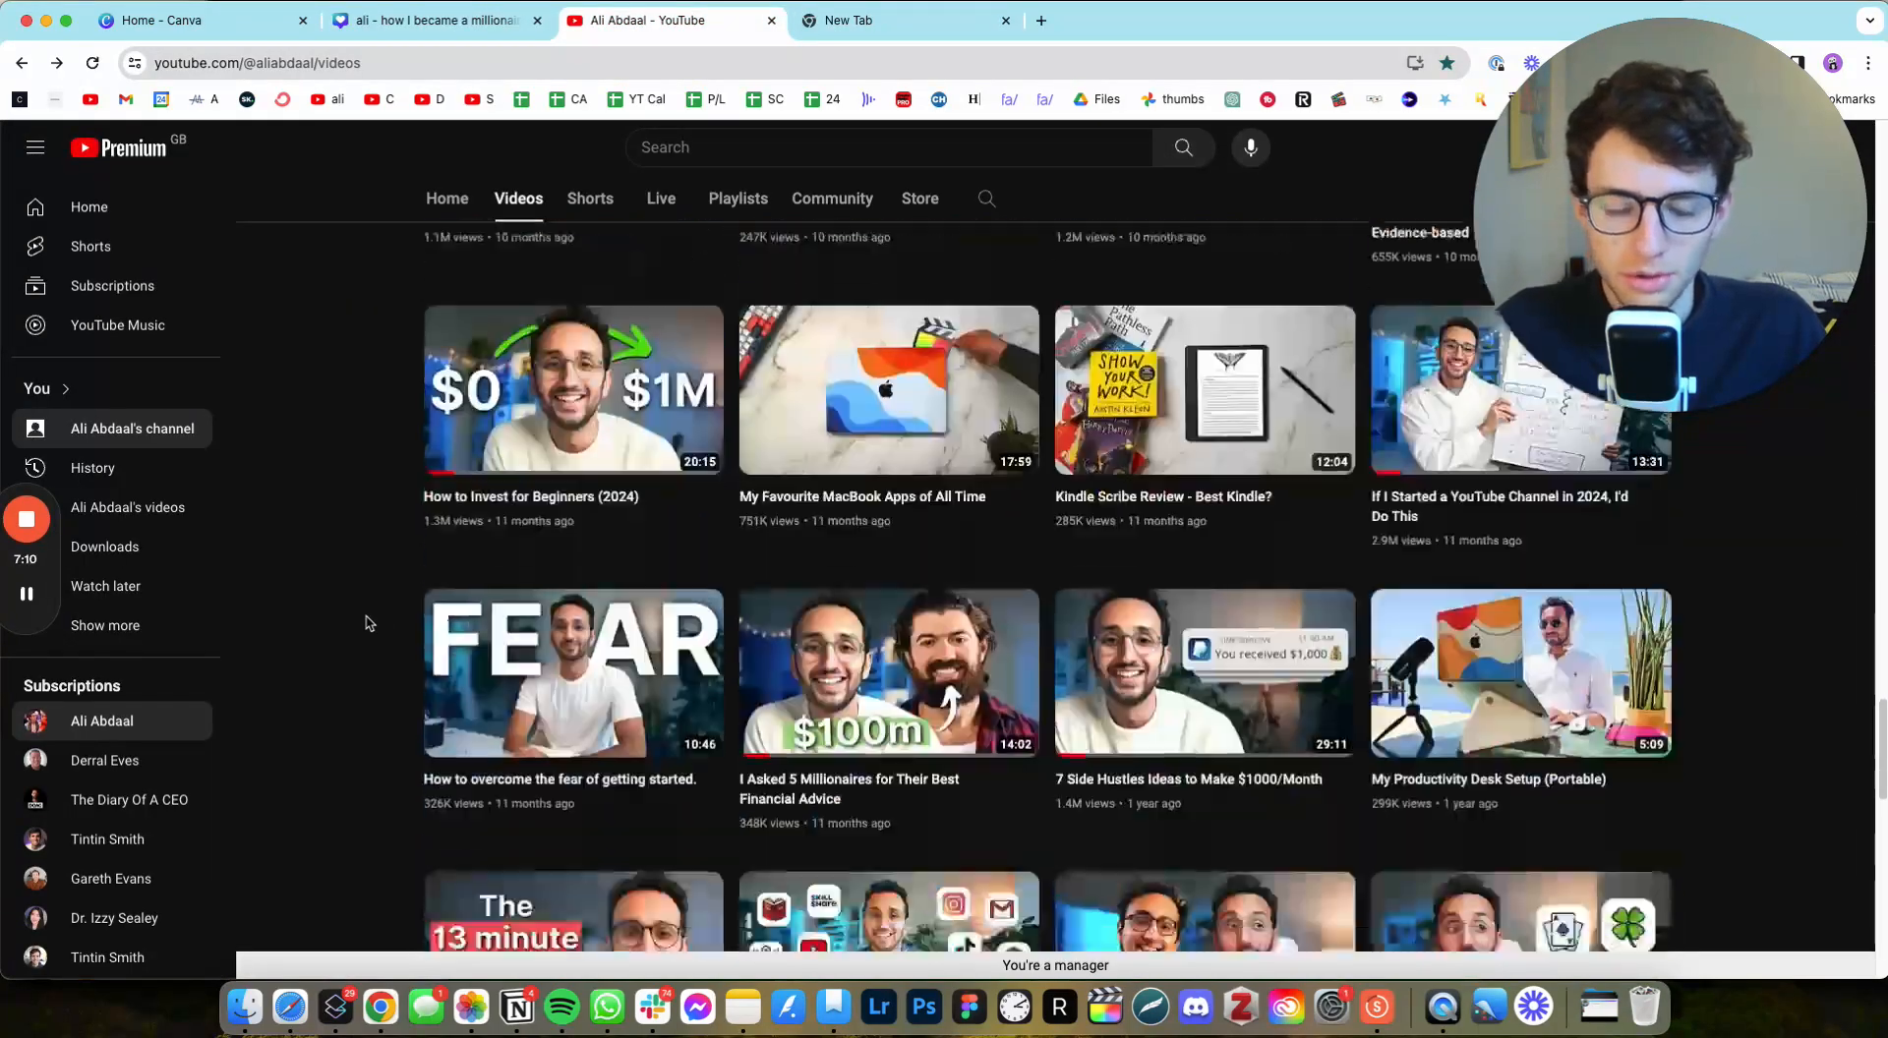
scroll(369, 621, down, 10)
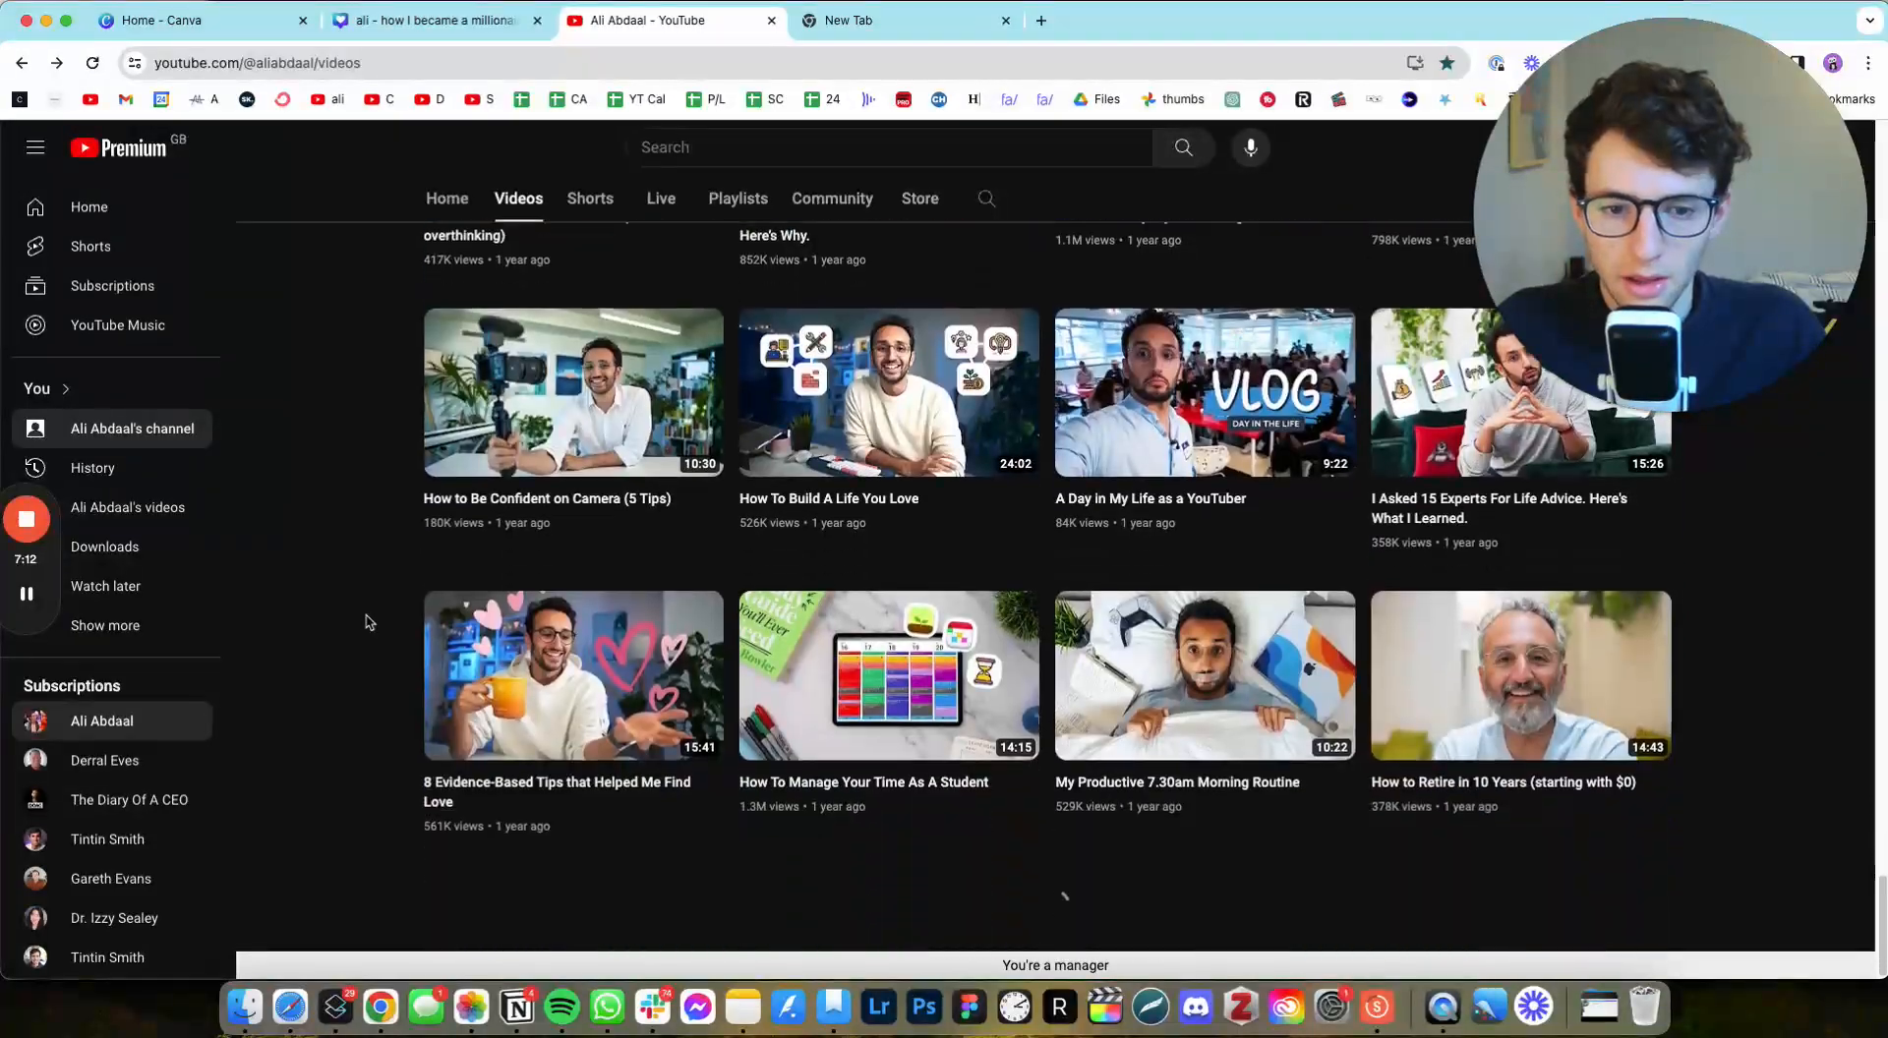
scroll(368, 622, down, 8)
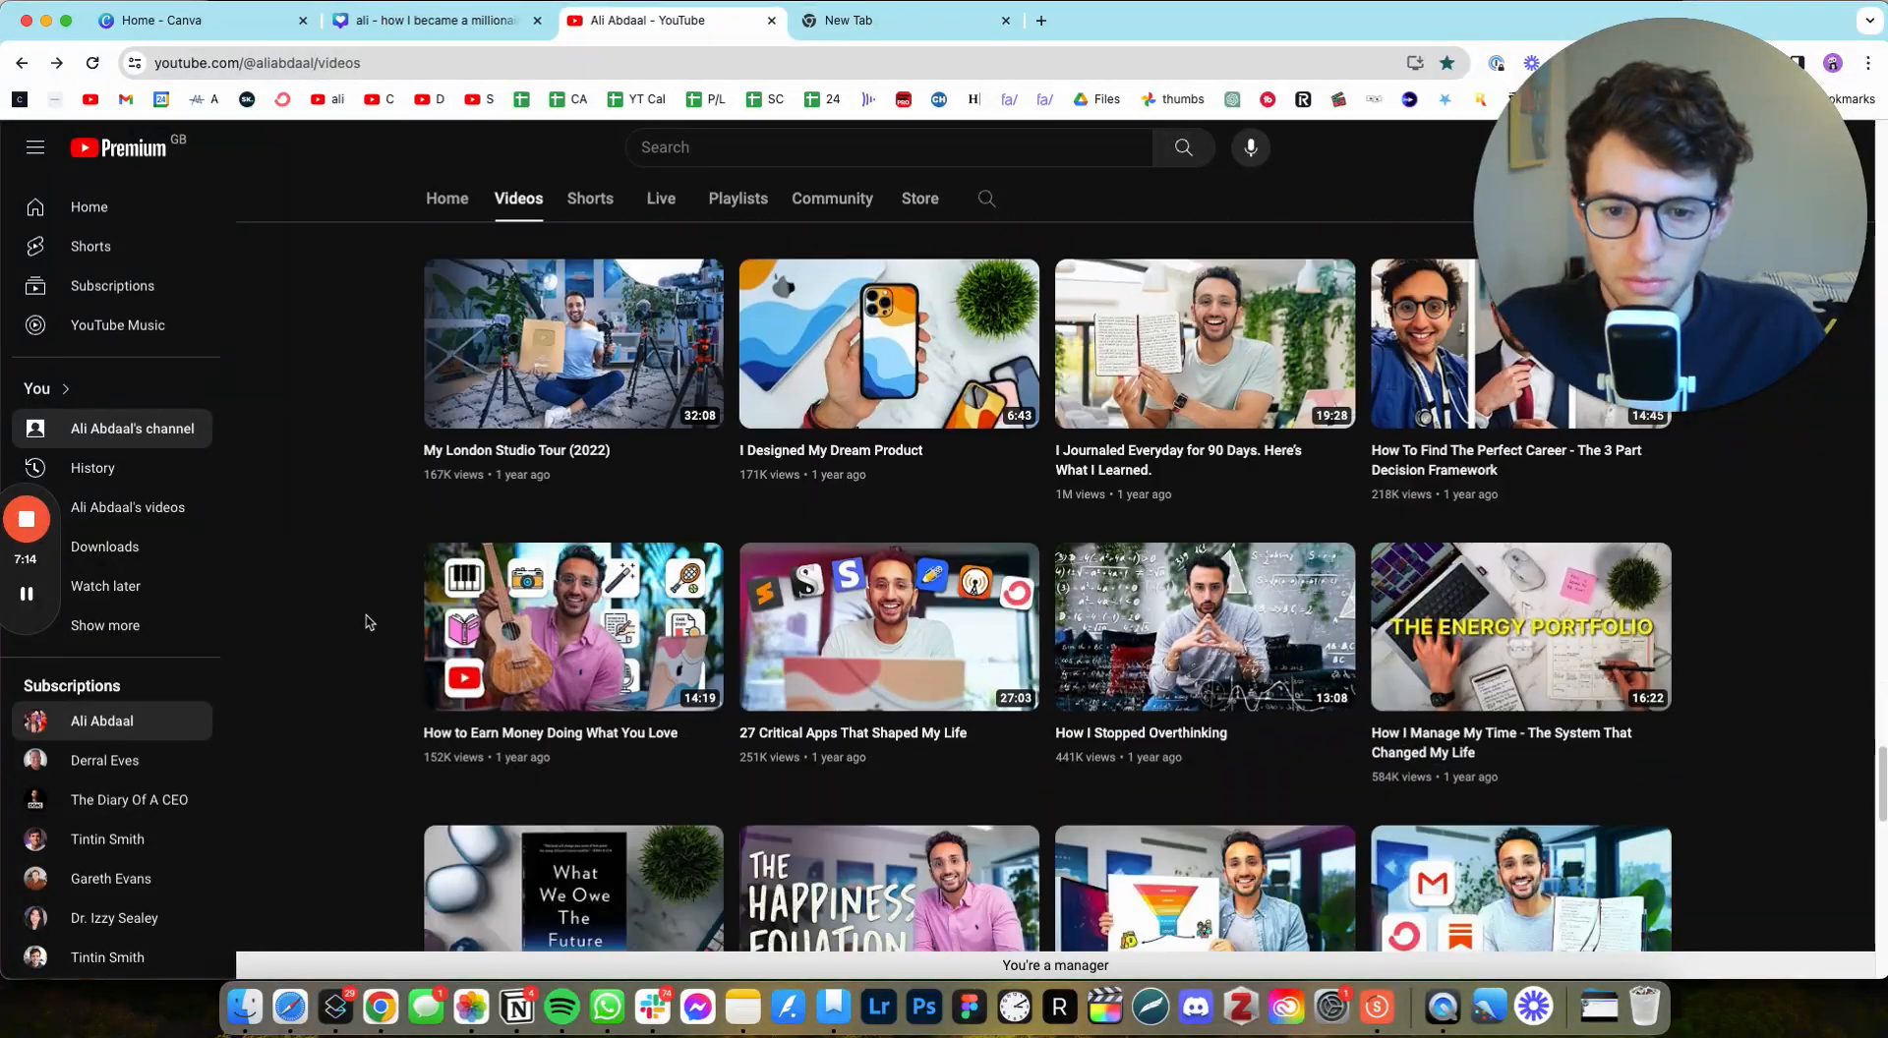
scroll(369, 622, down, 10)
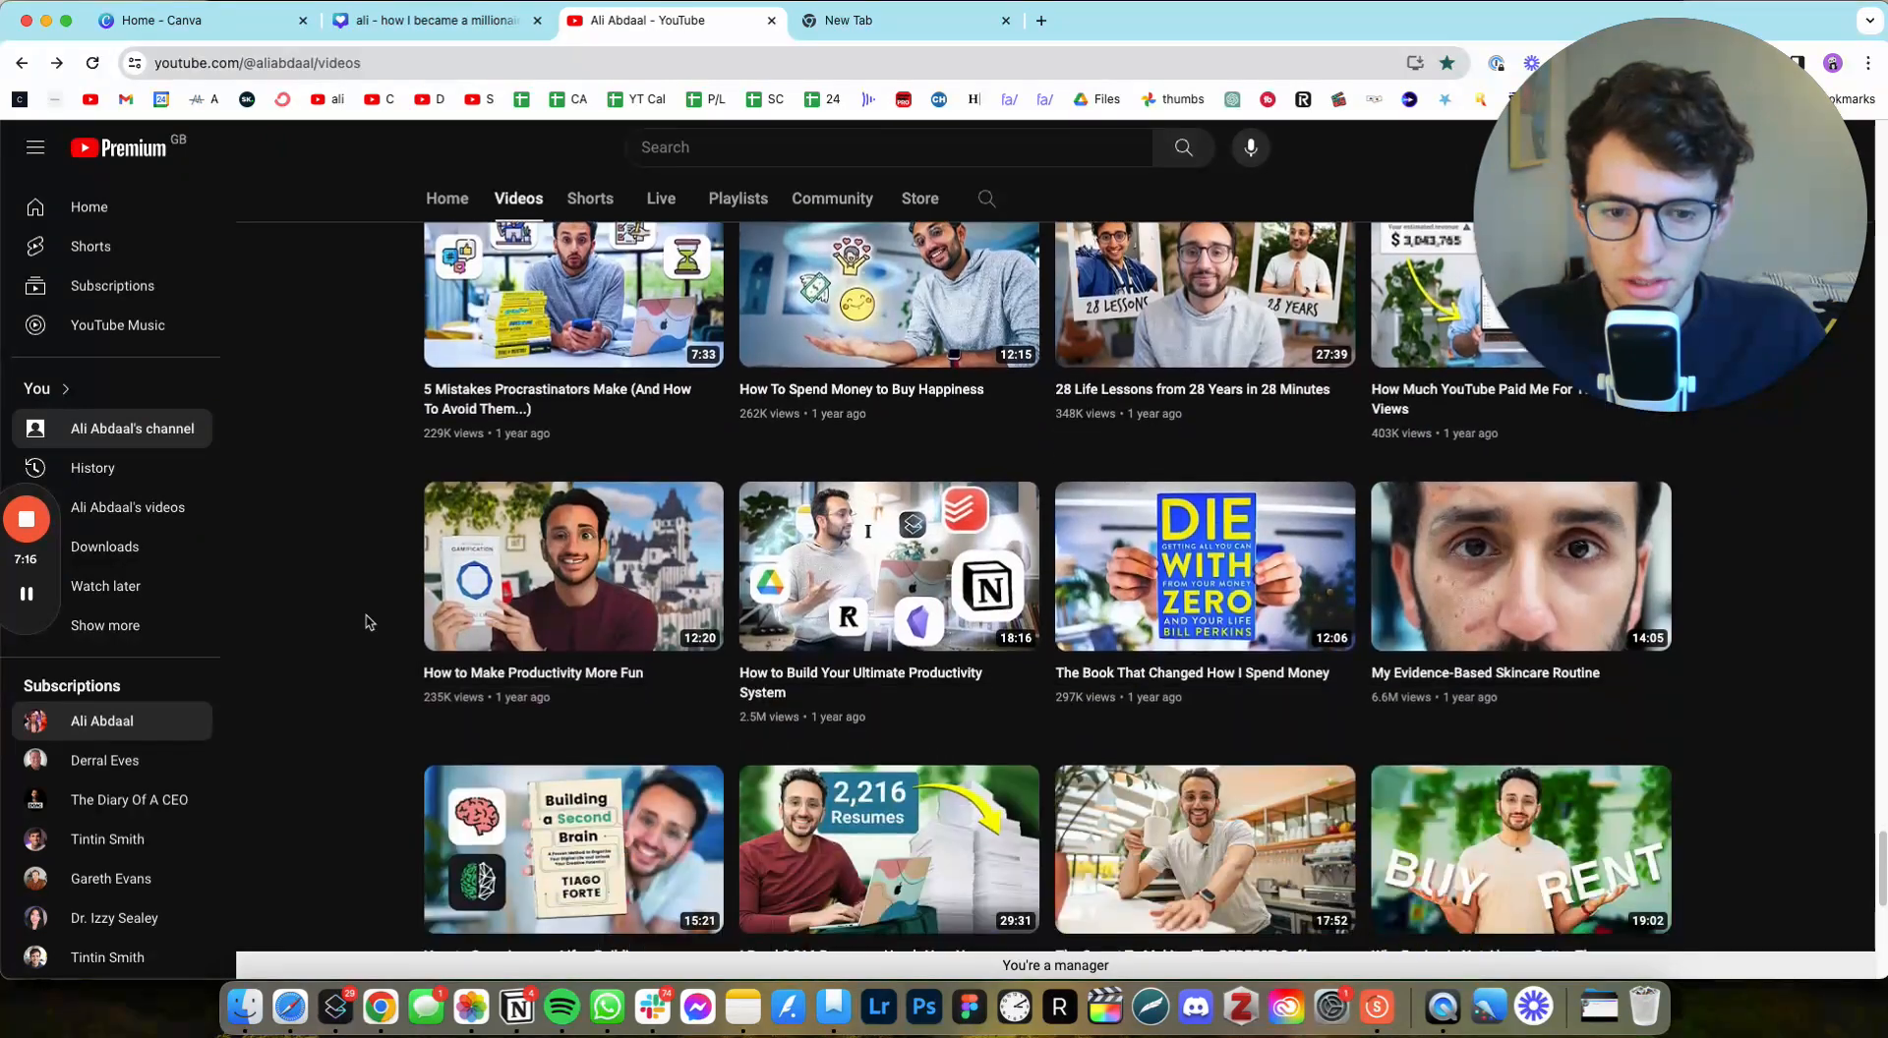
scroll(1573, 629, down, 3)
scroll(1736, 695, up, 2)
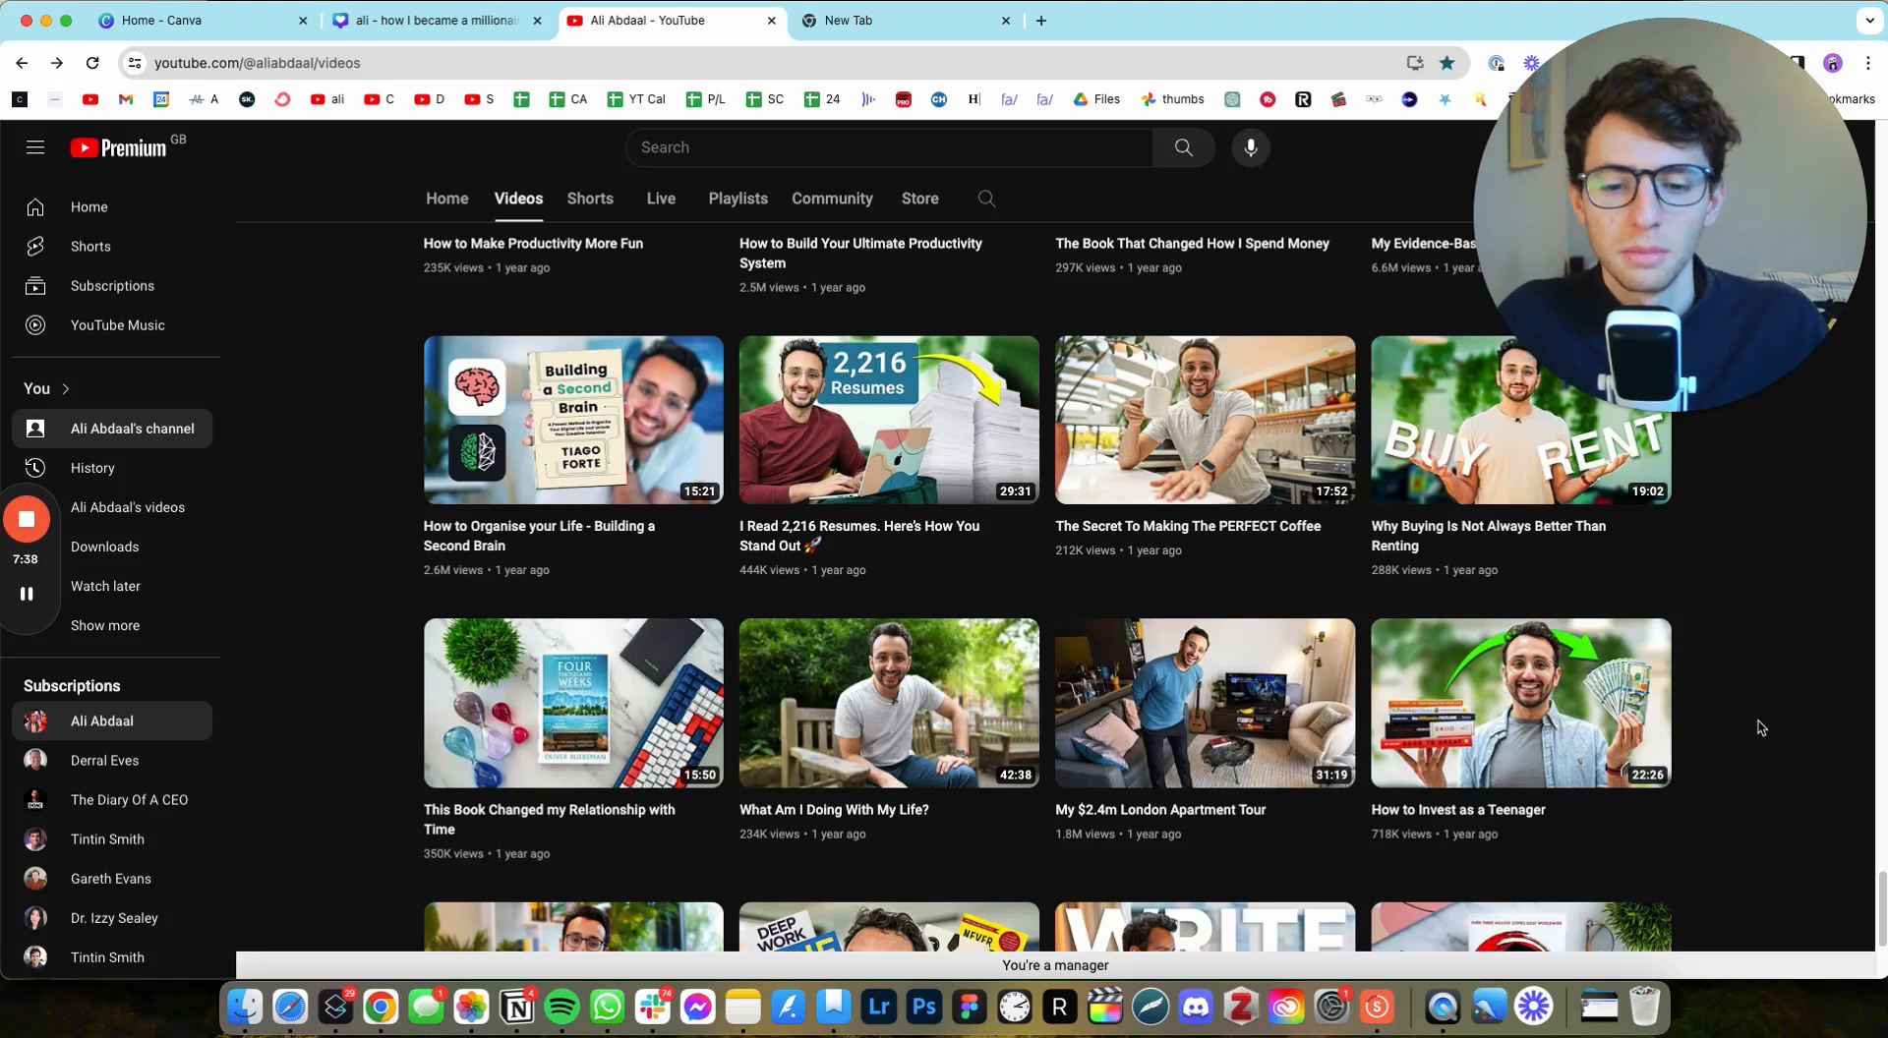
scroll(1764, 726, down, 3)
scroll(1766, 726, up, 2)
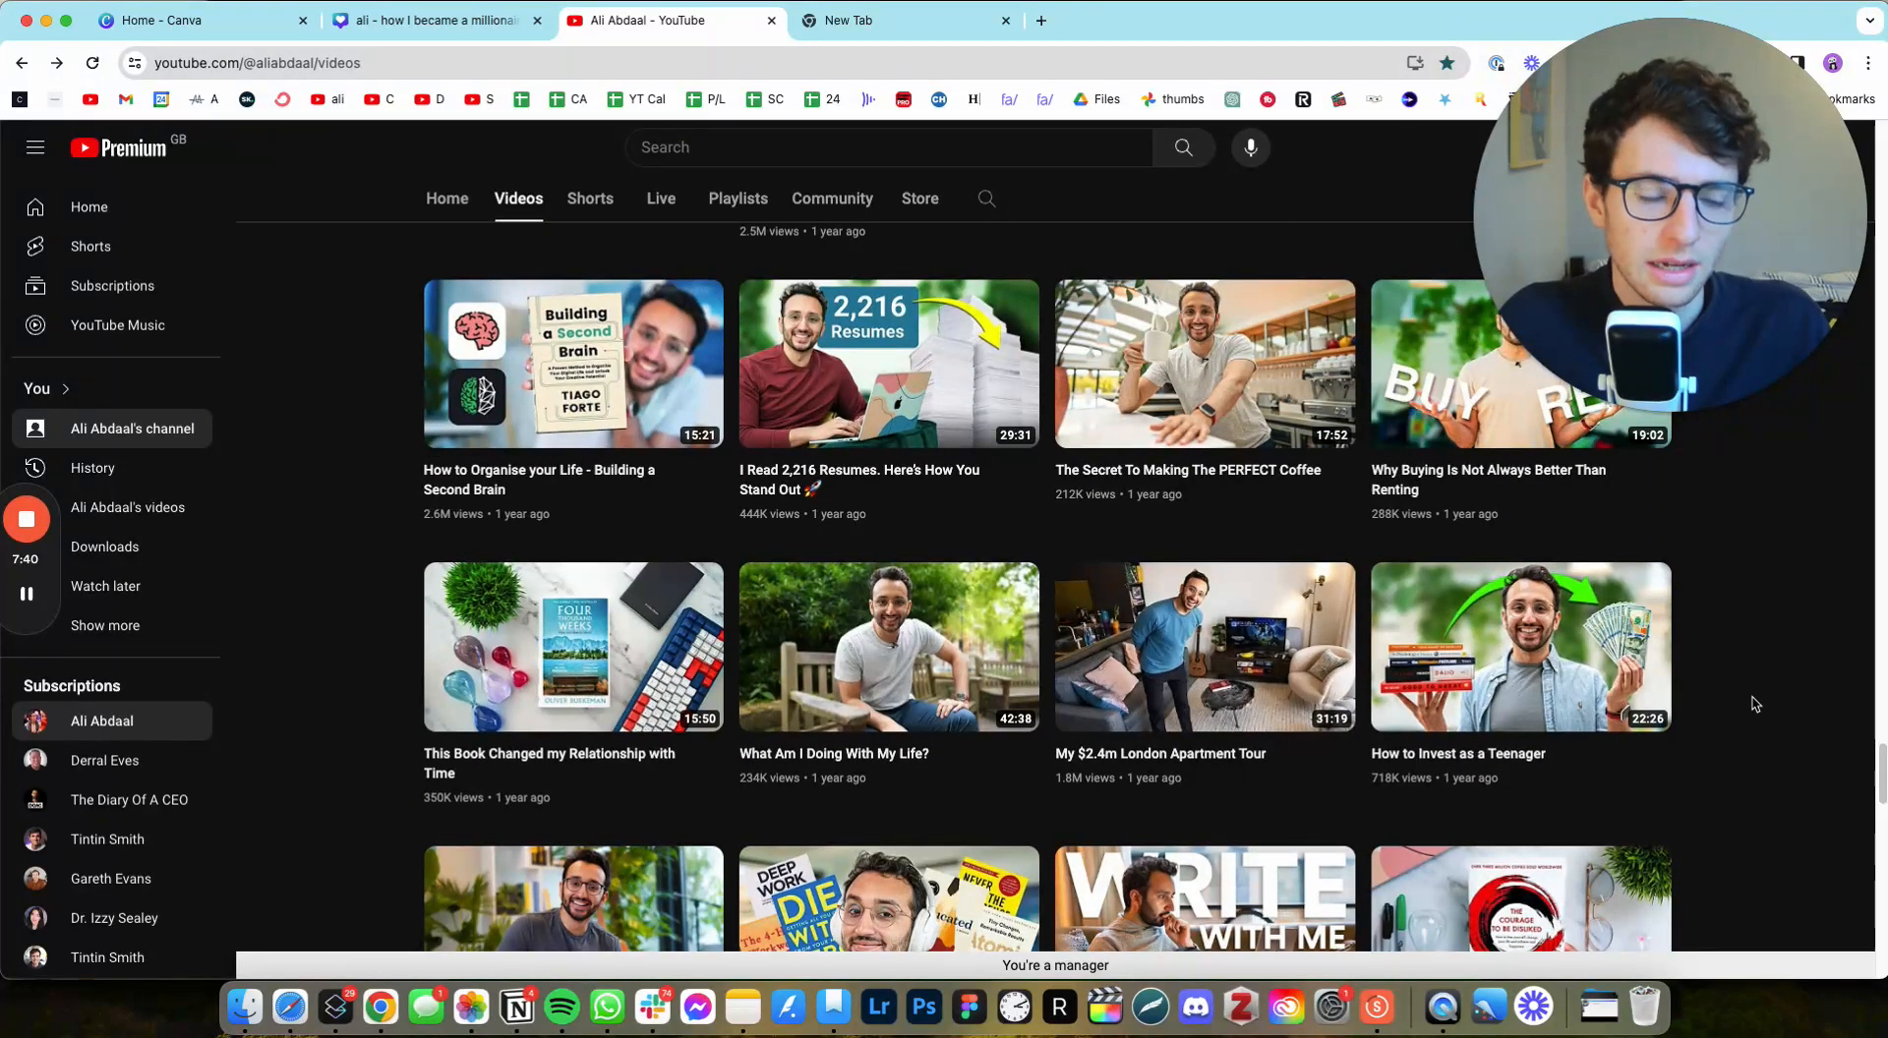
scroll(1780, 661, up, 2)
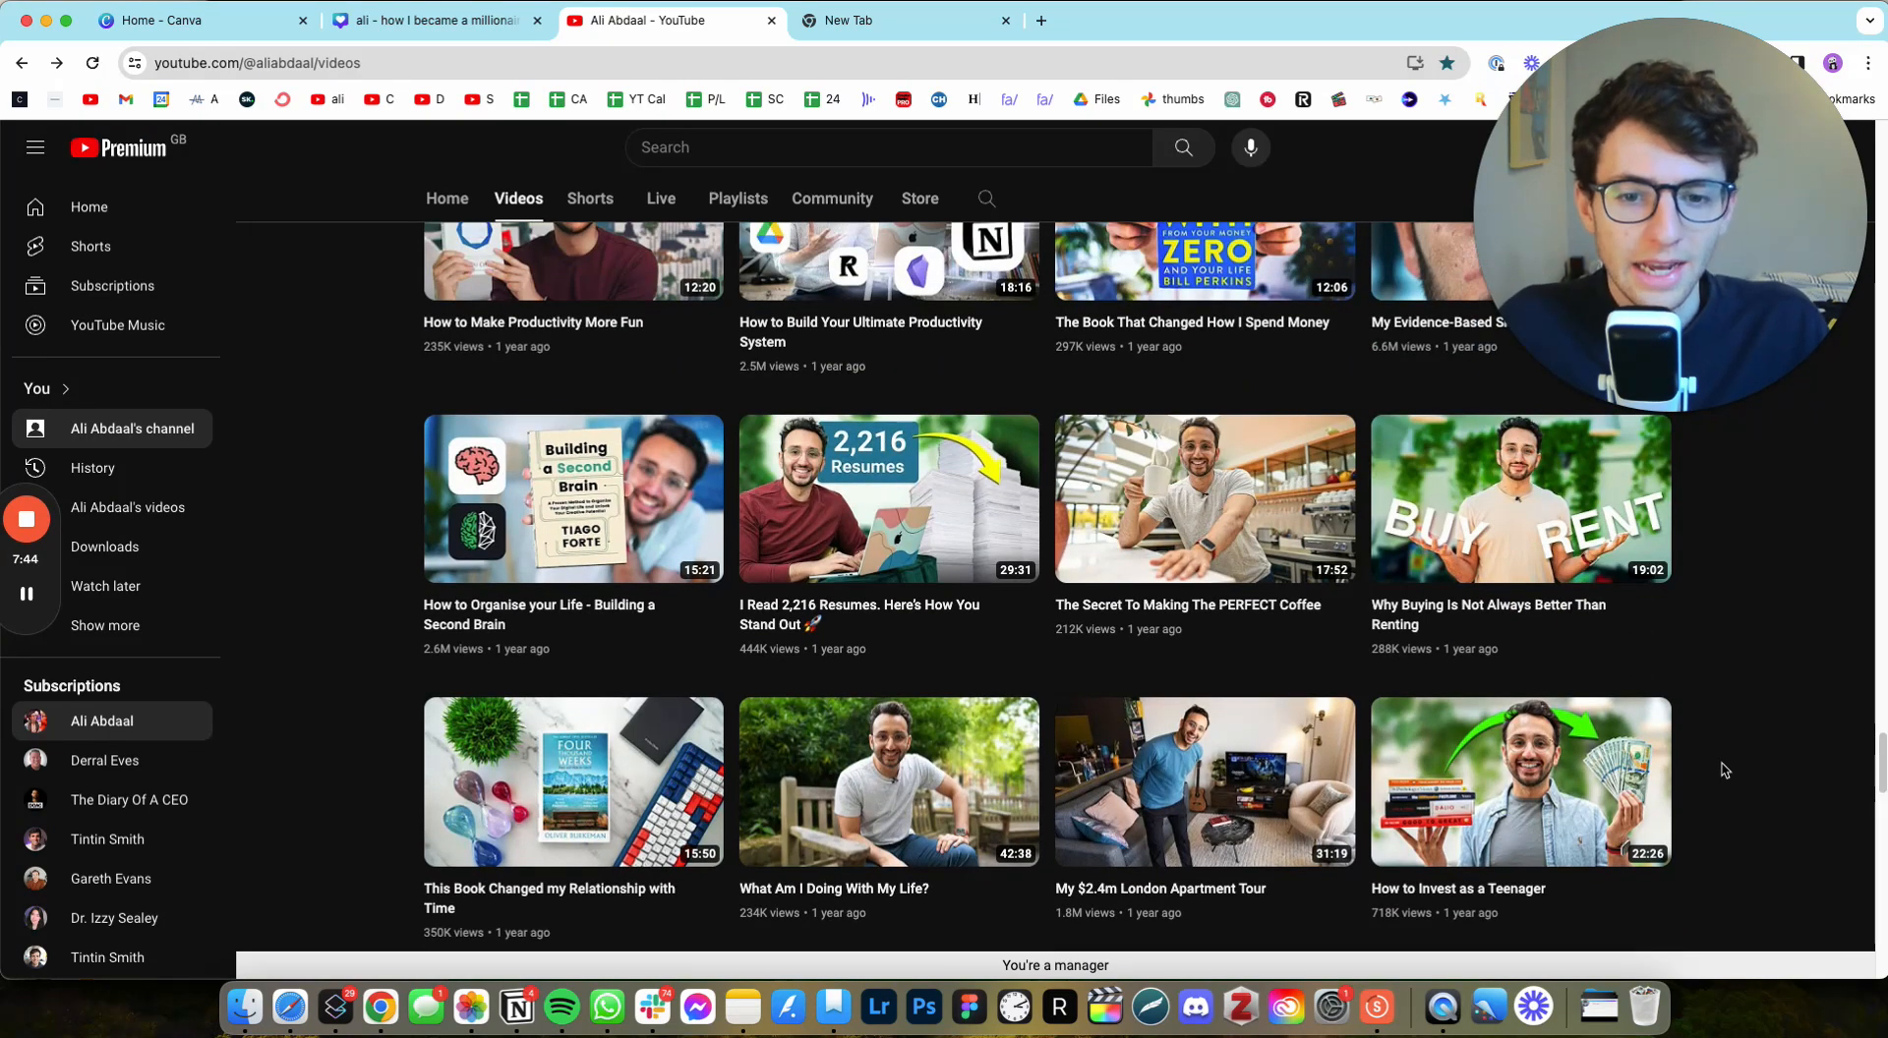
Step: Find the "If I Wanted to Be a Millionaire Before 30" thumbnail and examine its text and arrow placement
scroll(1723, 767, up, 15)
scroll(1727, 772, down, 5)
scroll(1728, 772, down, 9)
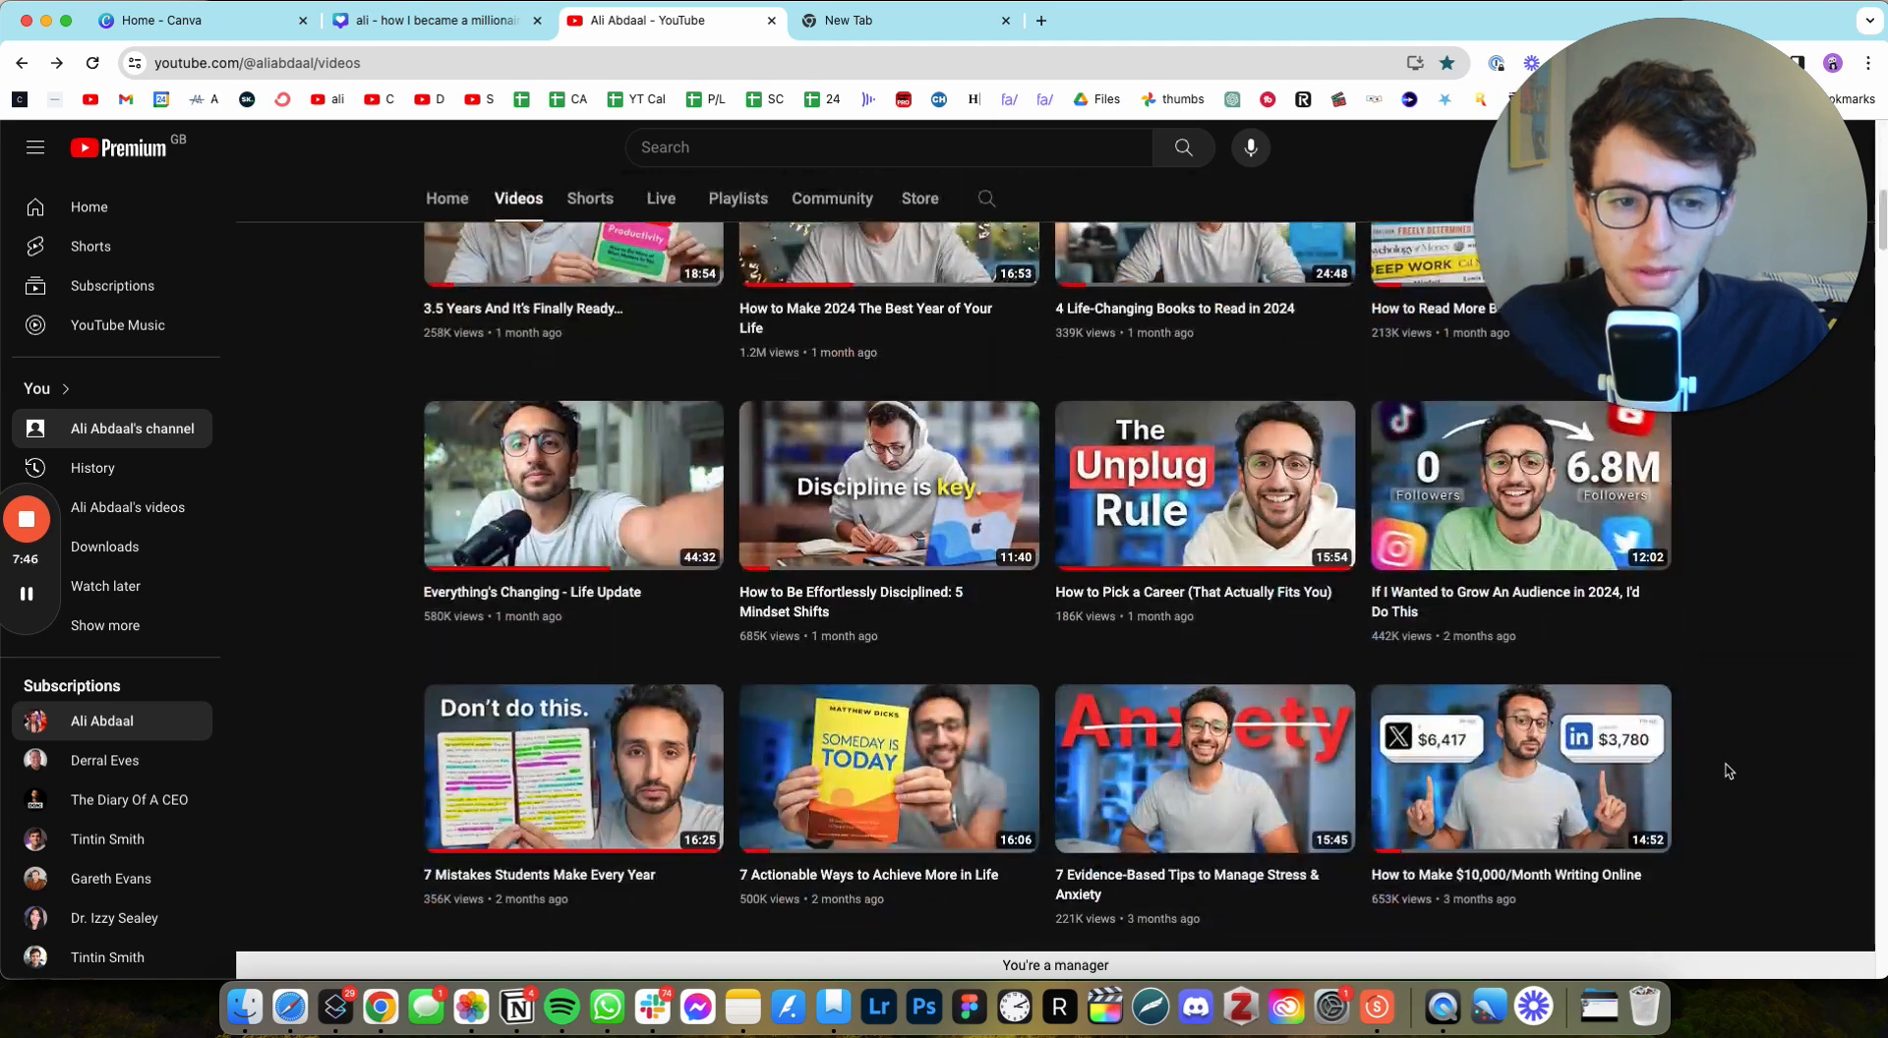
scroll(1730, 774, down, 5)
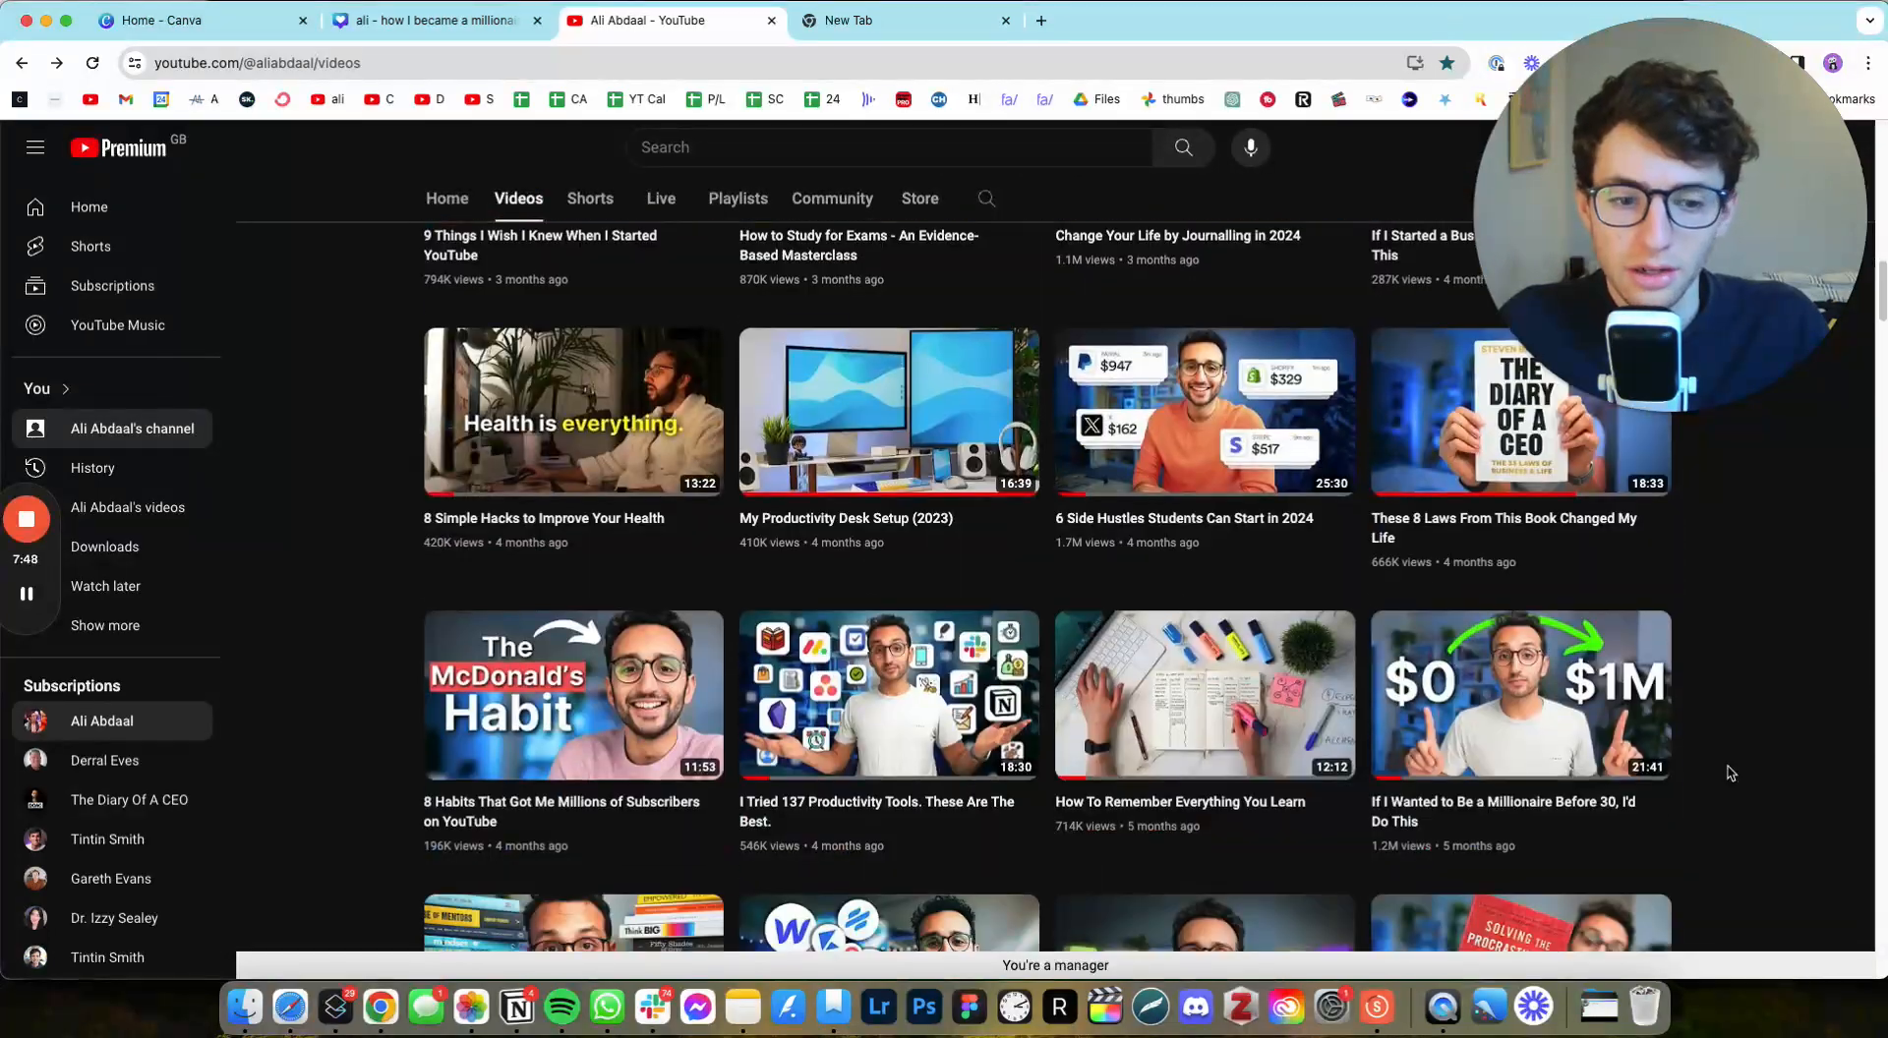
scroll(1807, 671, up, 3)
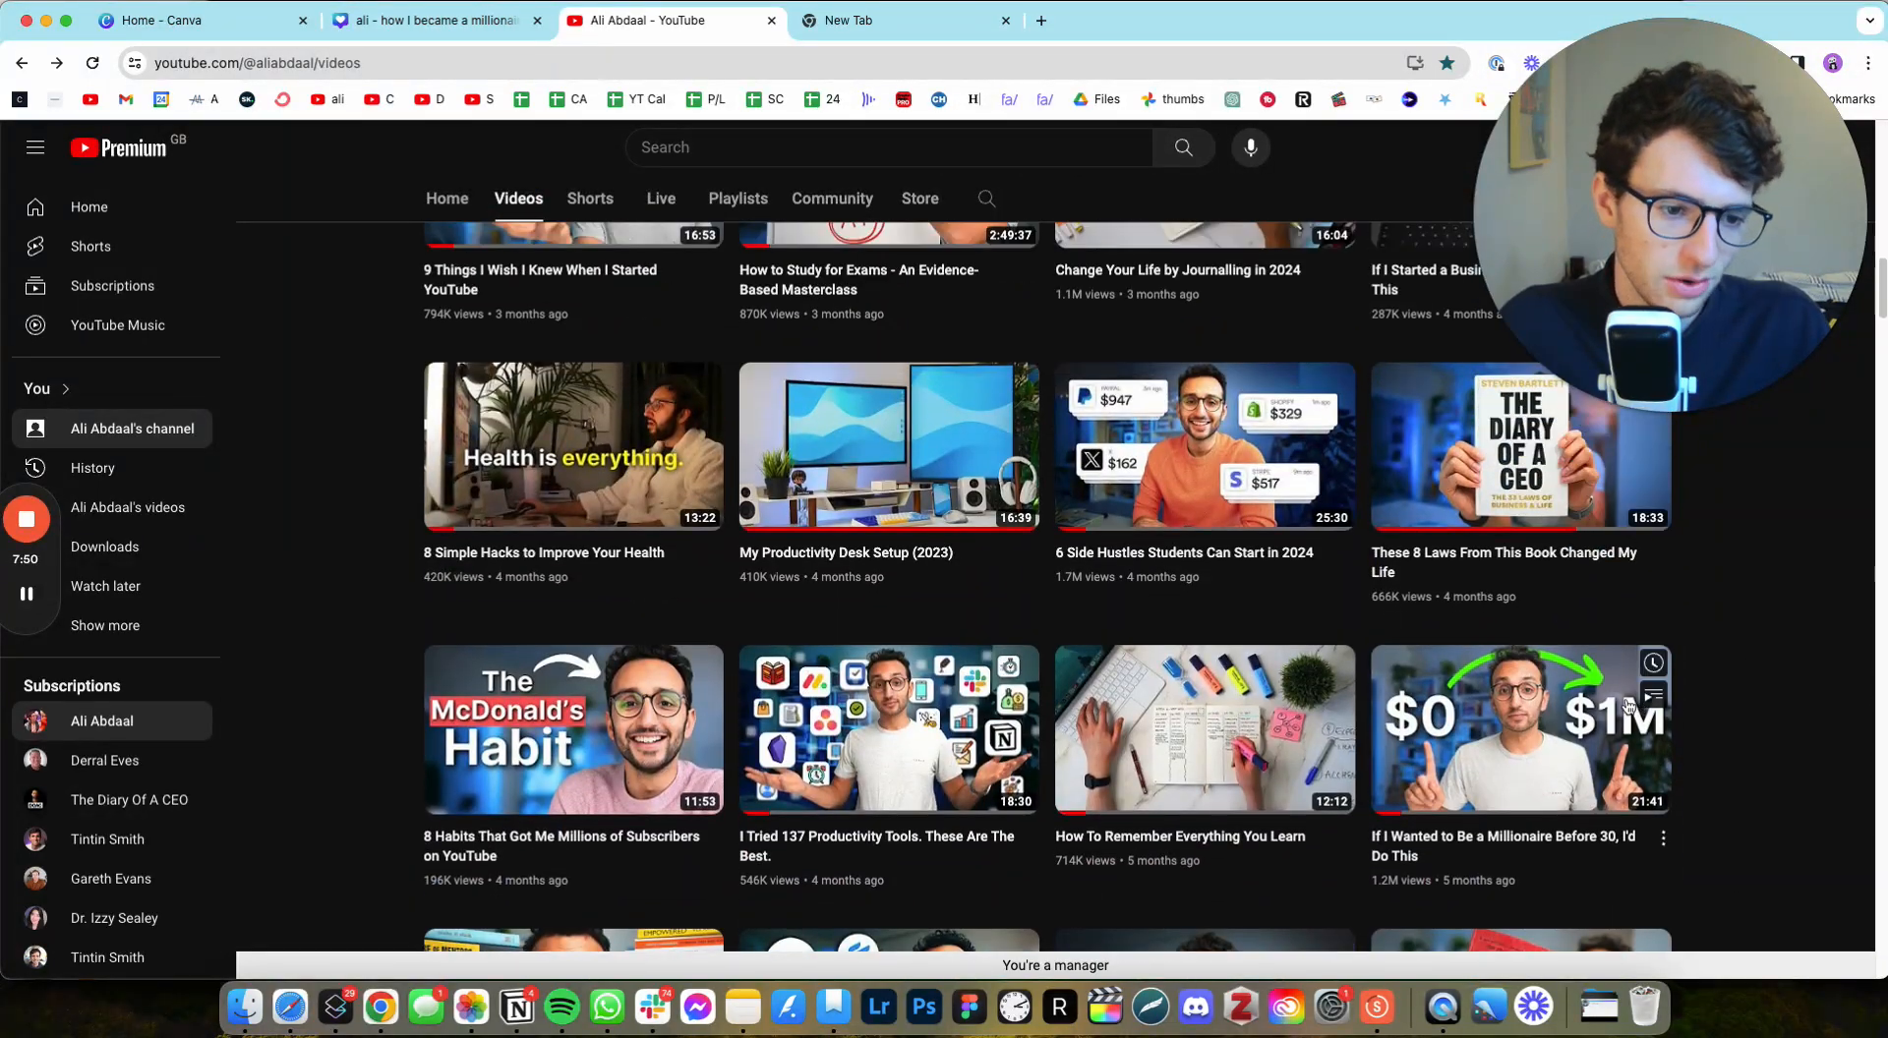
scroll(1749, 681, down, 1)
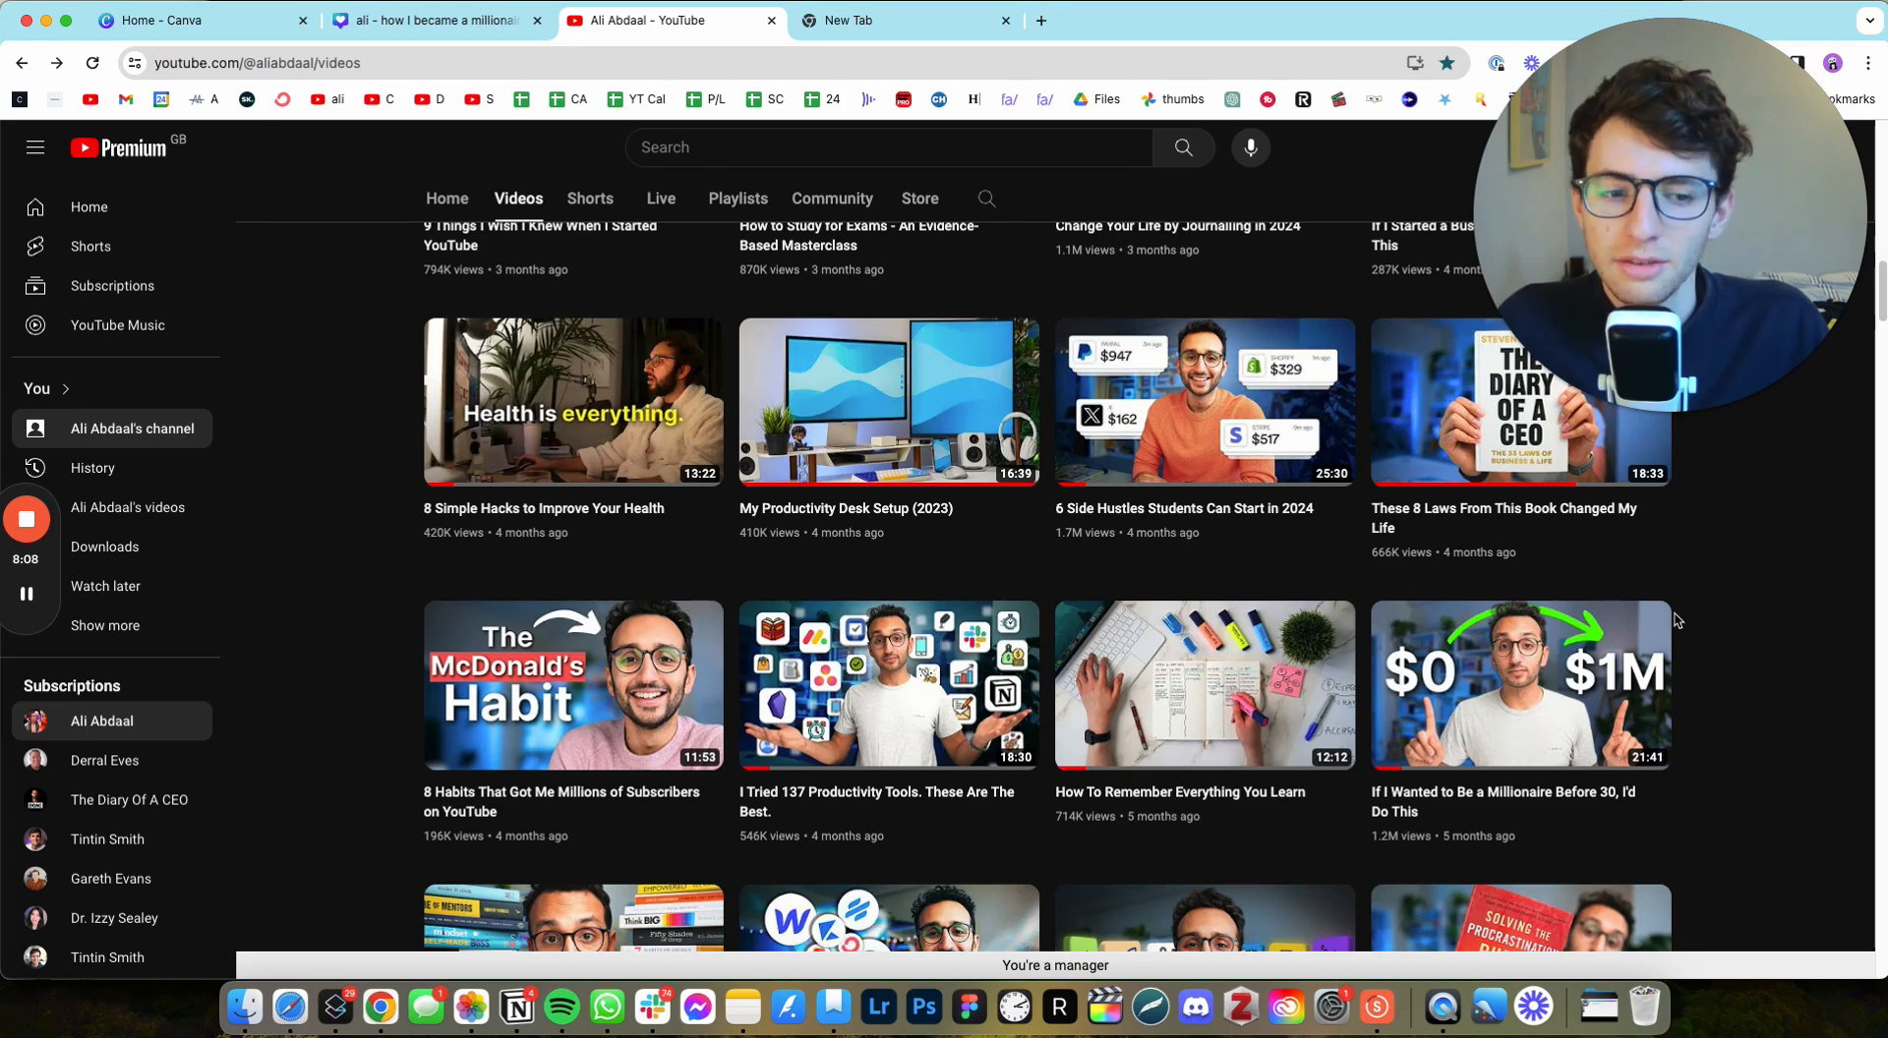
Step: Switch back to the Canva design, move "$0" and "$1M" down together on page 1, and shift "$0" slightly left
click(434, 24)
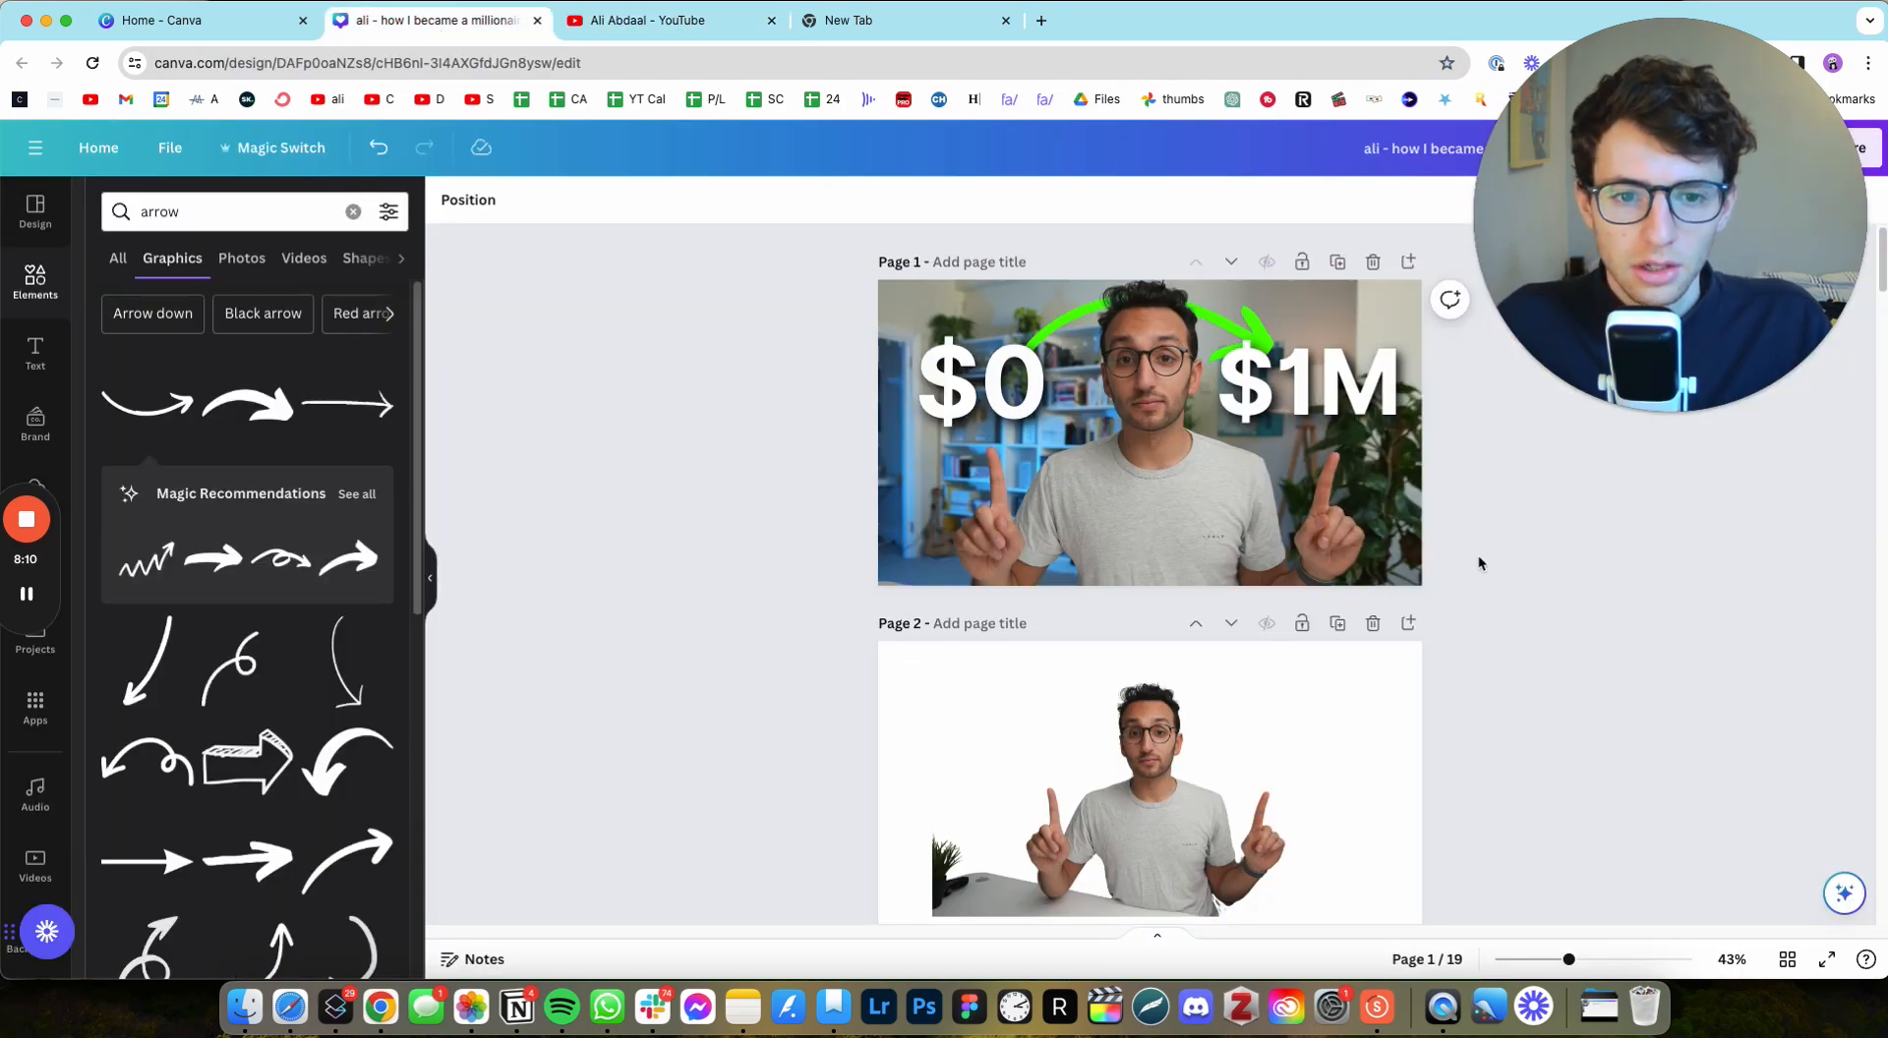
click(981, 384)
shift+click(1310, 394)
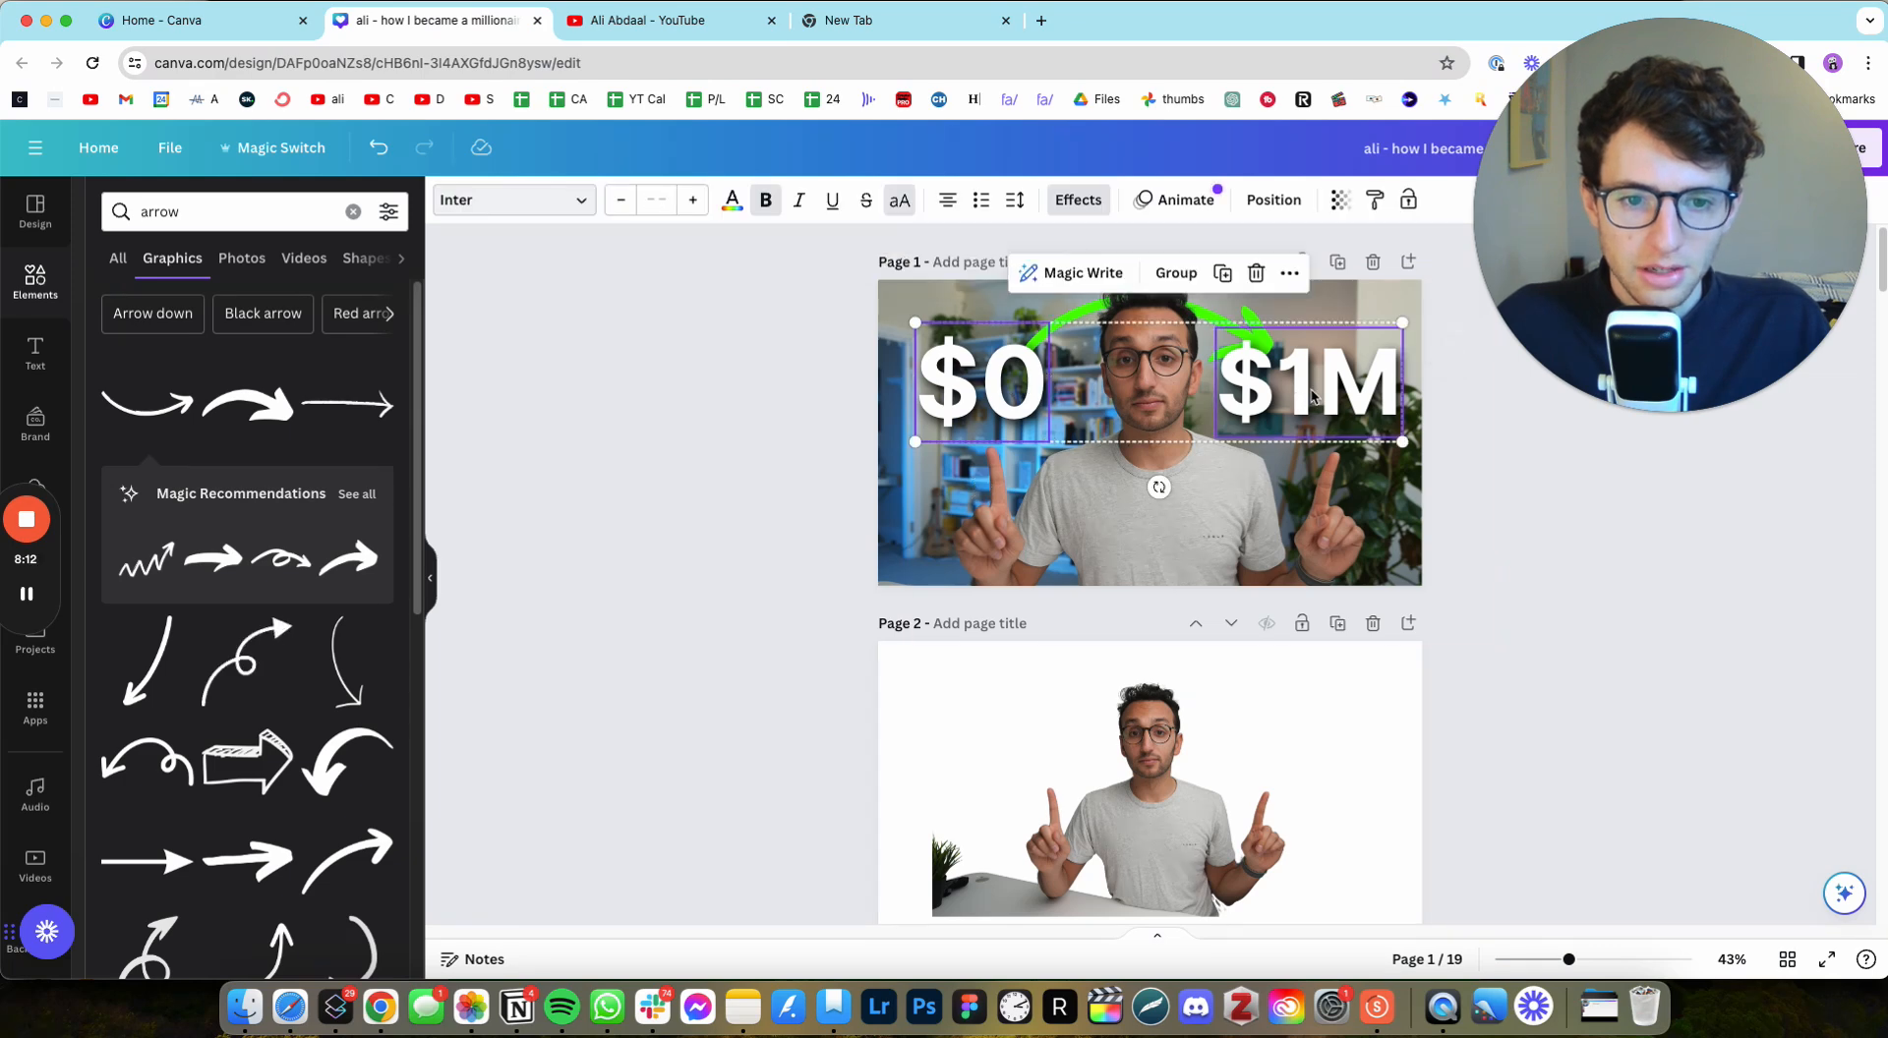
drag(1310, 394, 1311, 407)
click(1652, 515)
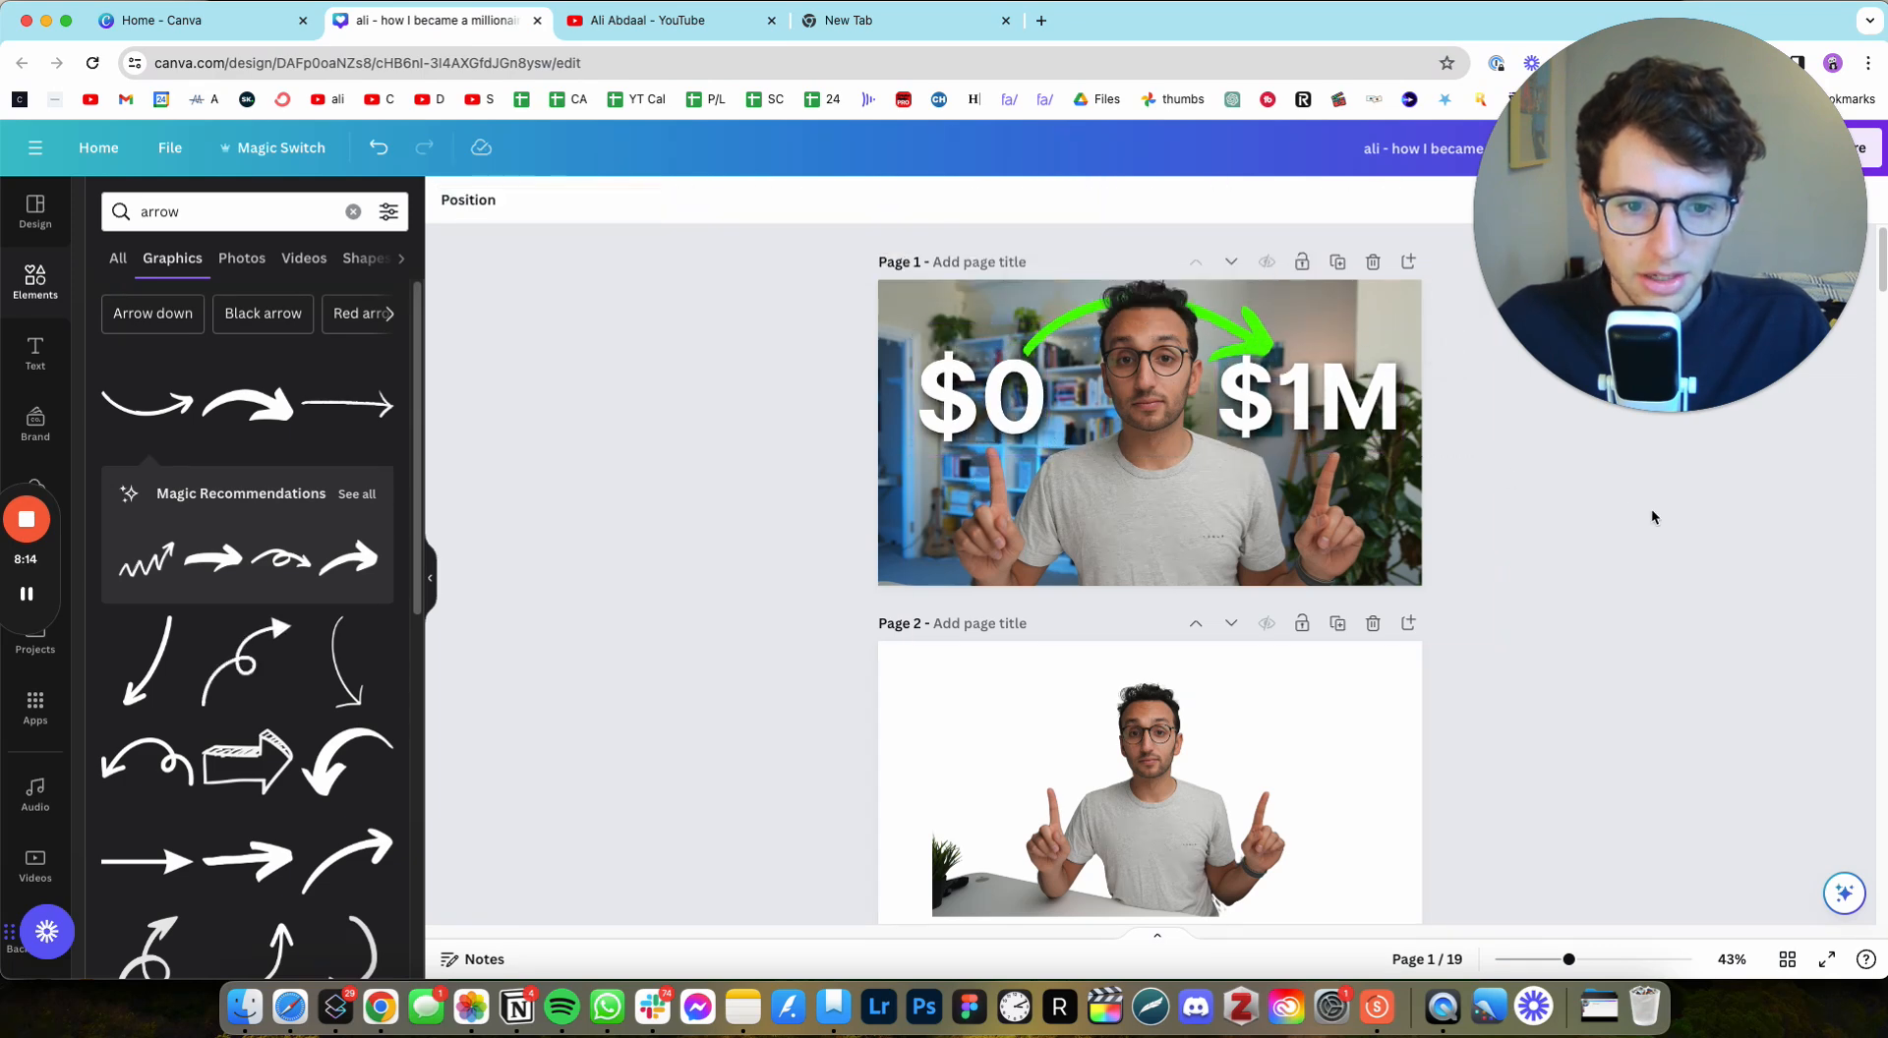
click(954, 419)
drag(960, 414, 952, 417)
Step: Nudge the "$1M" text on page 1 slightly down and to the right
click(1253, 372)
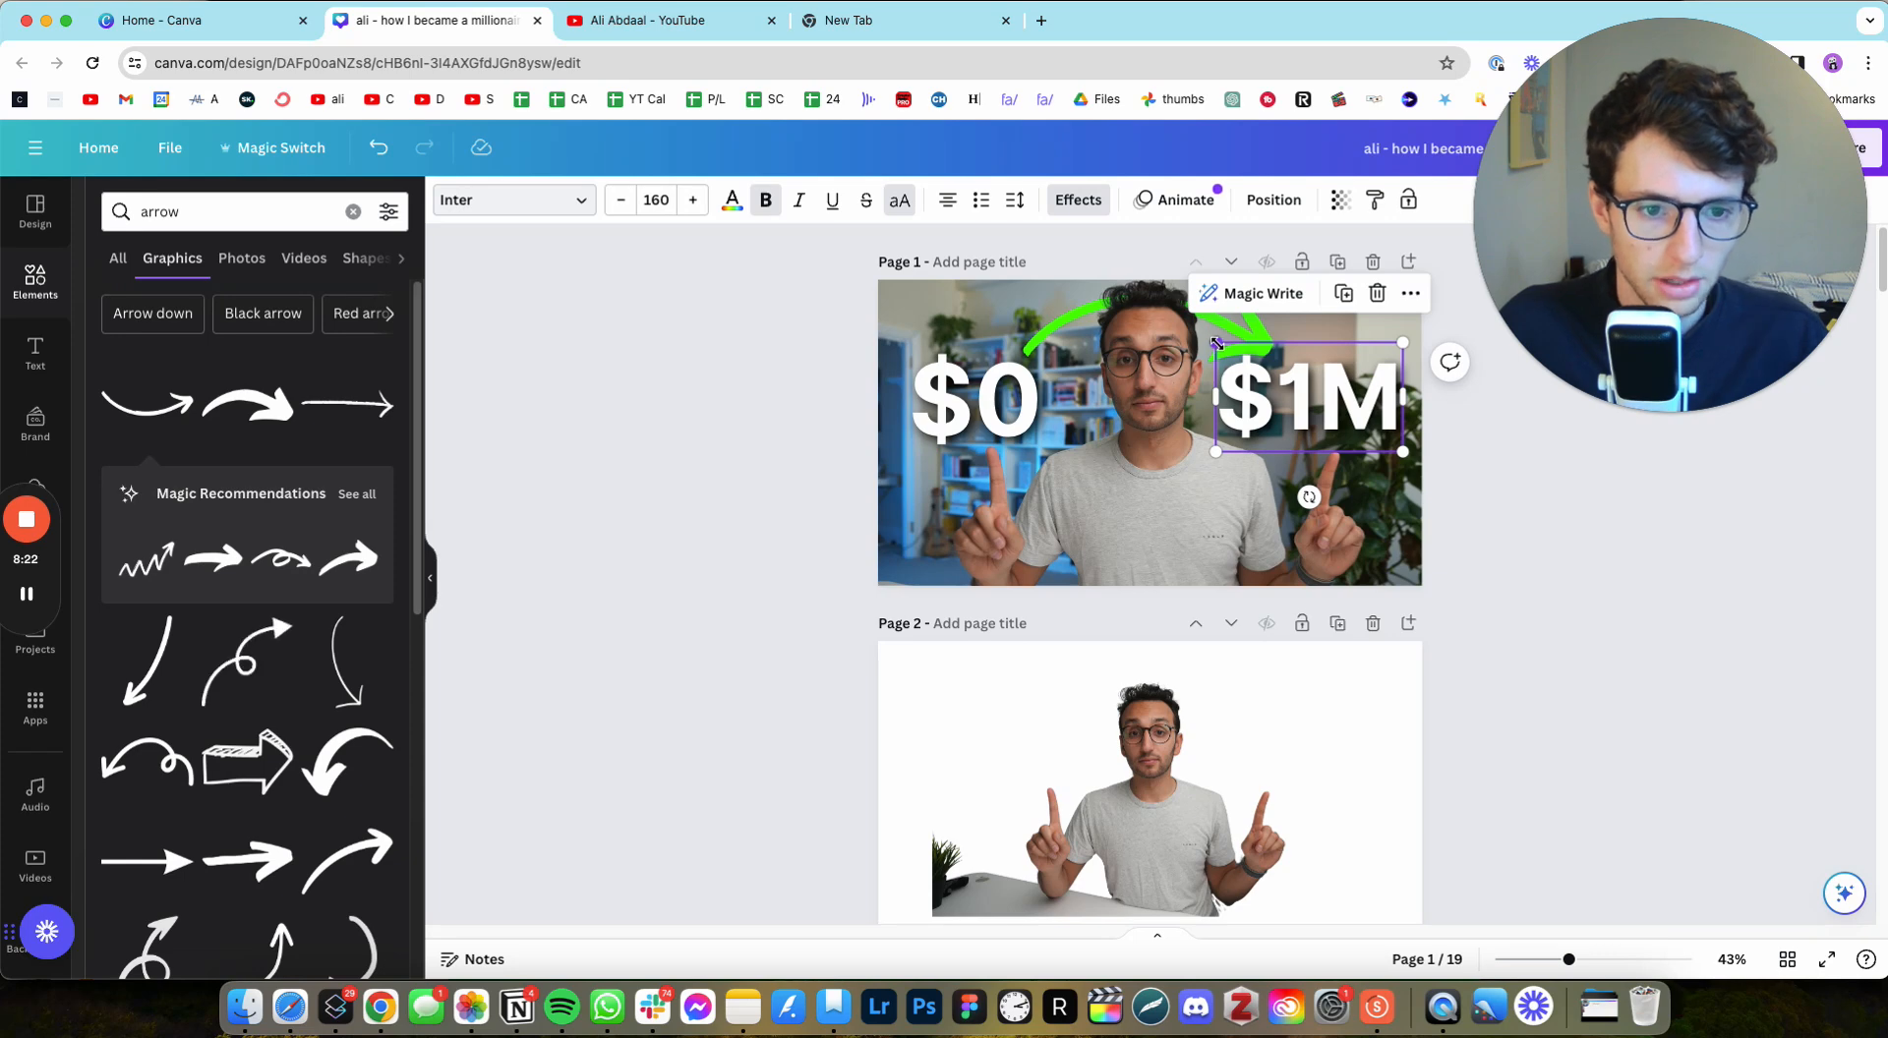
key(Down)
key(Down)
key(Down)
key(Down)
key(Down)
key(Down)
key(Down)
key(Right)
key(Right)
key(Right)
key(Right)
key(Right)
key(Right)
key(Right)
key(Right)
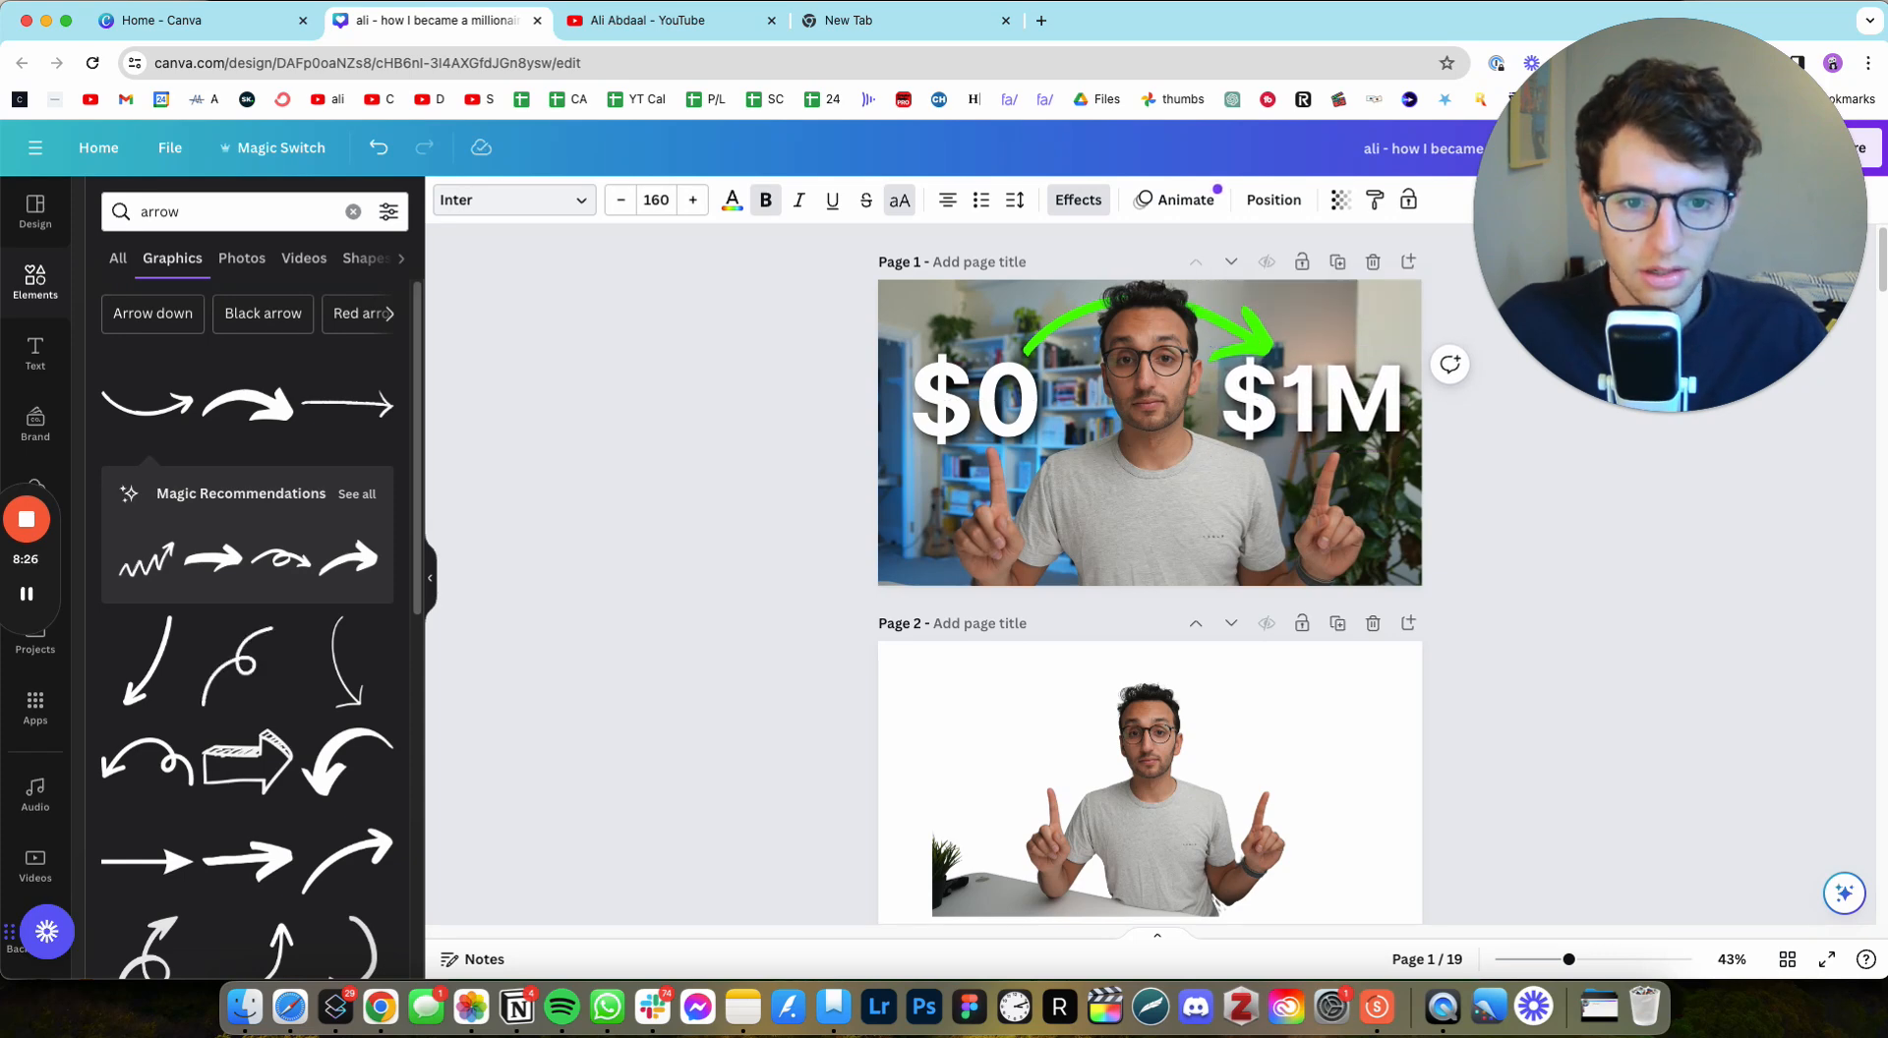
Step: Select the green arrow layer, shrink it slightly and centre it horizontally over the man's head
click(1274, 200)
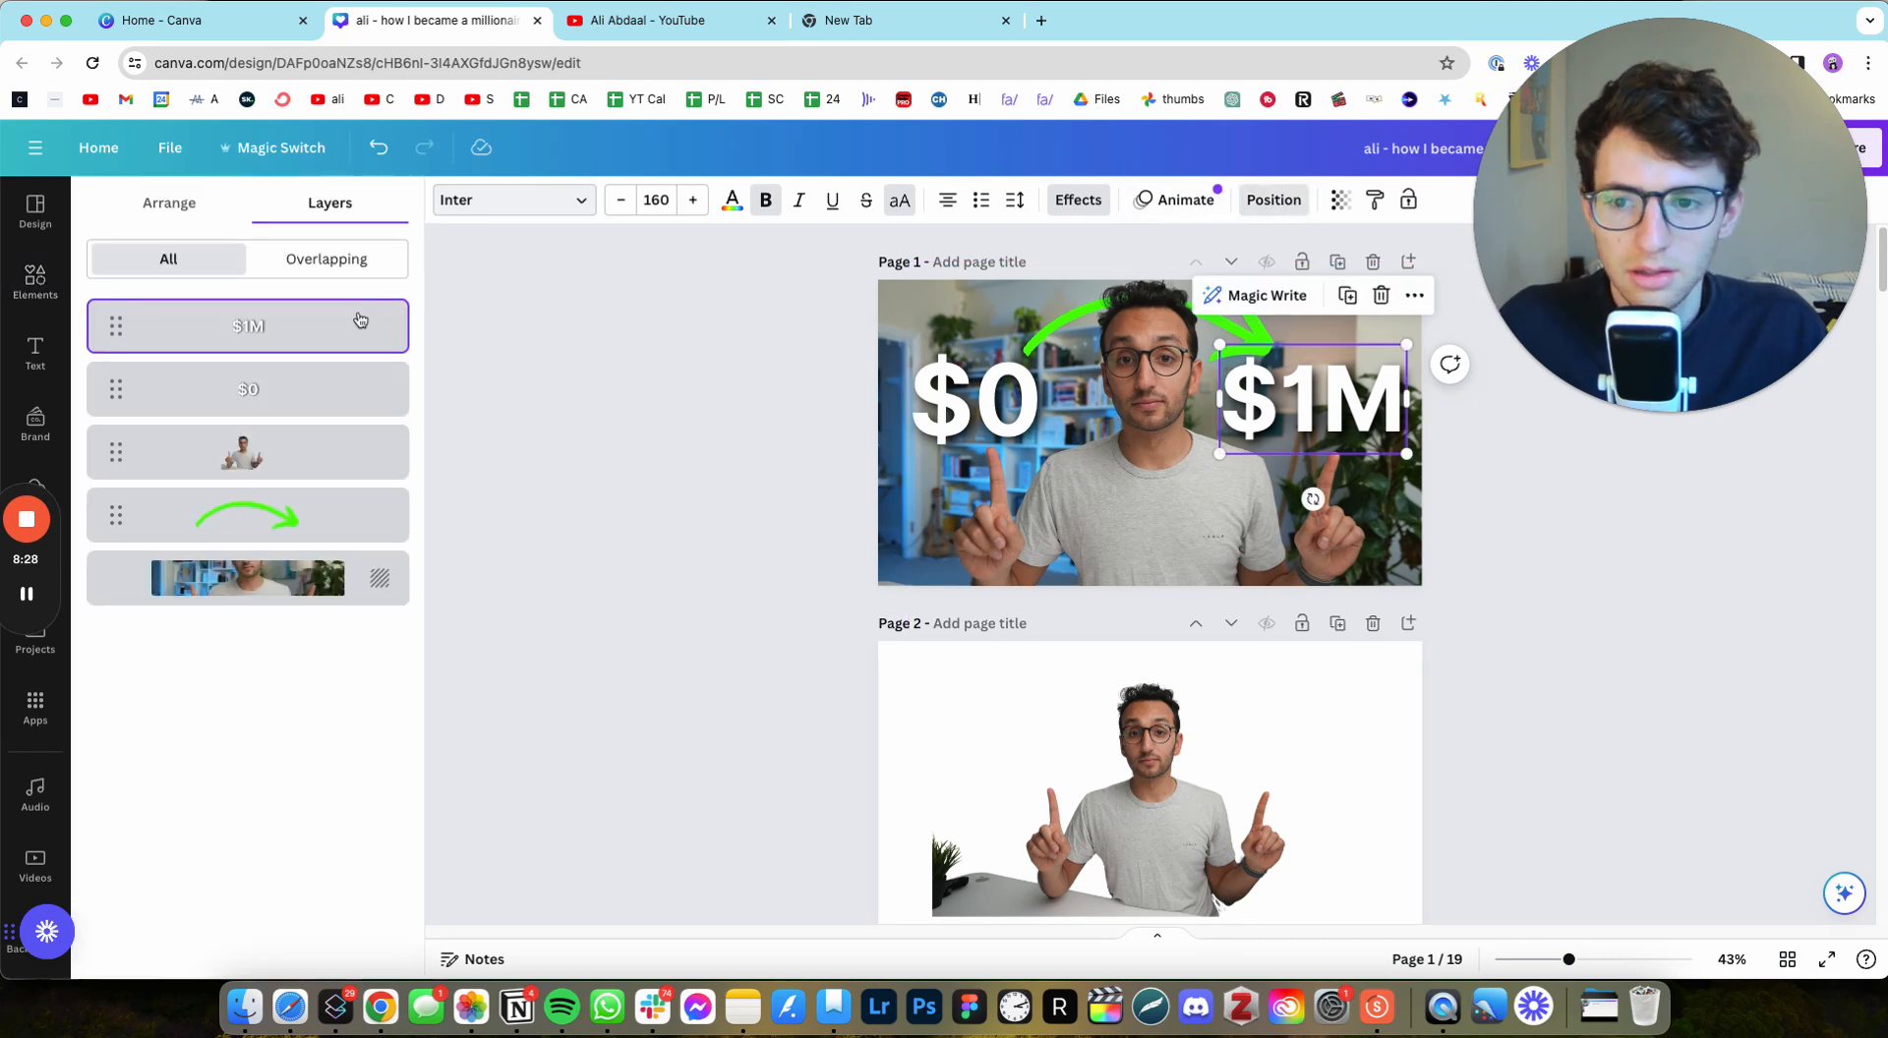
click(383, 506)
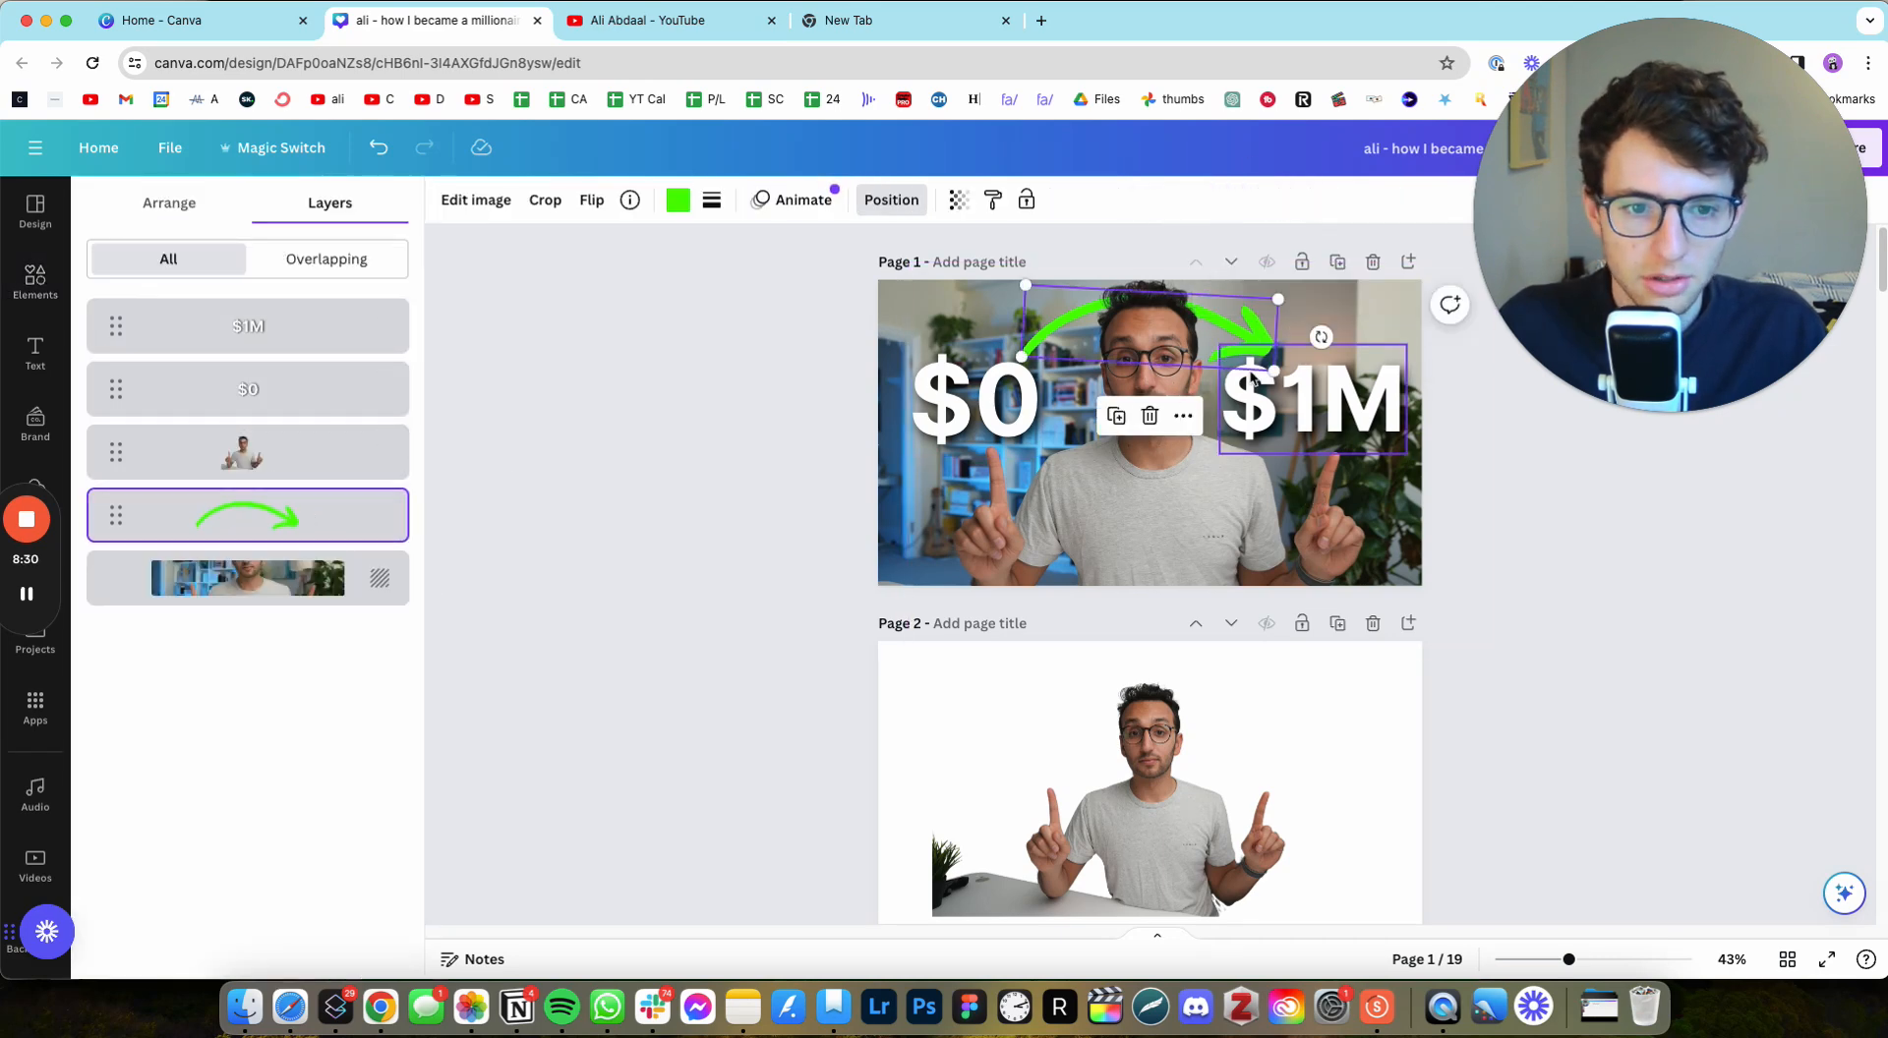
drag(1274, 371, 1265, 365)
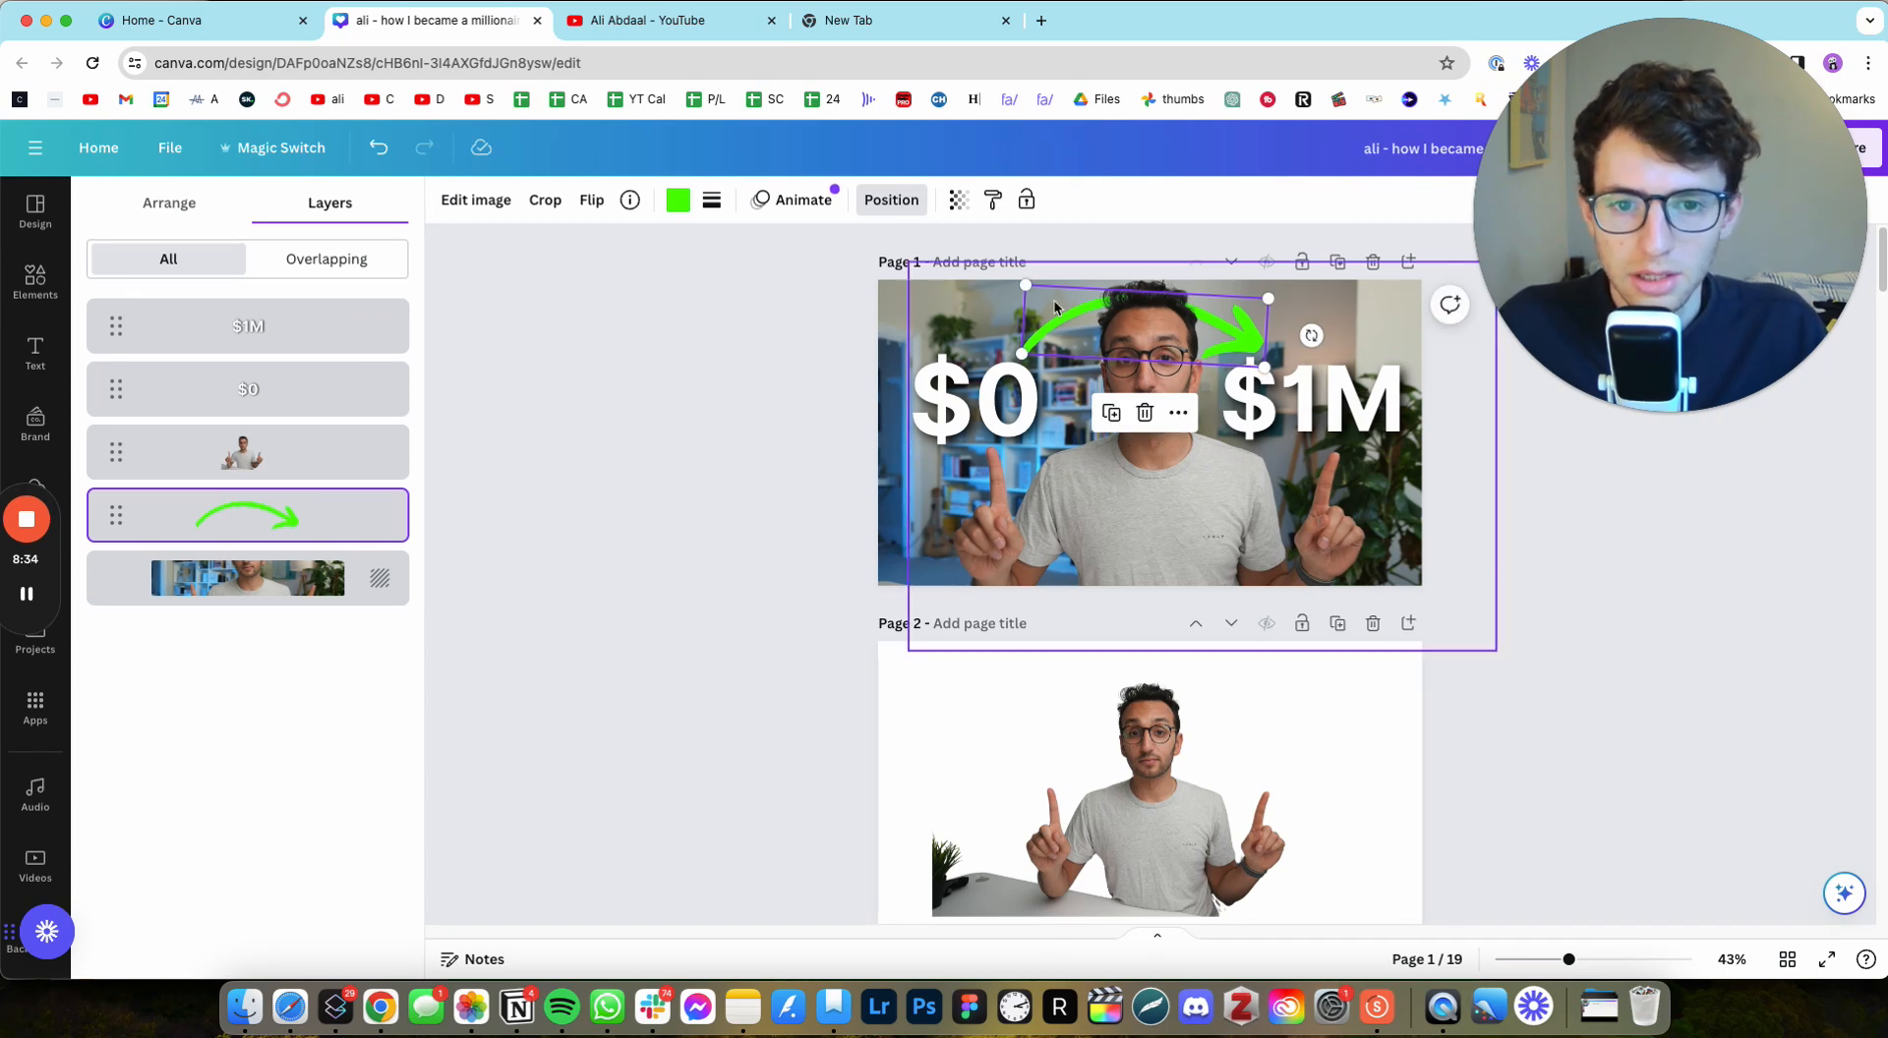
drag(1060, 305, 1065, 301)
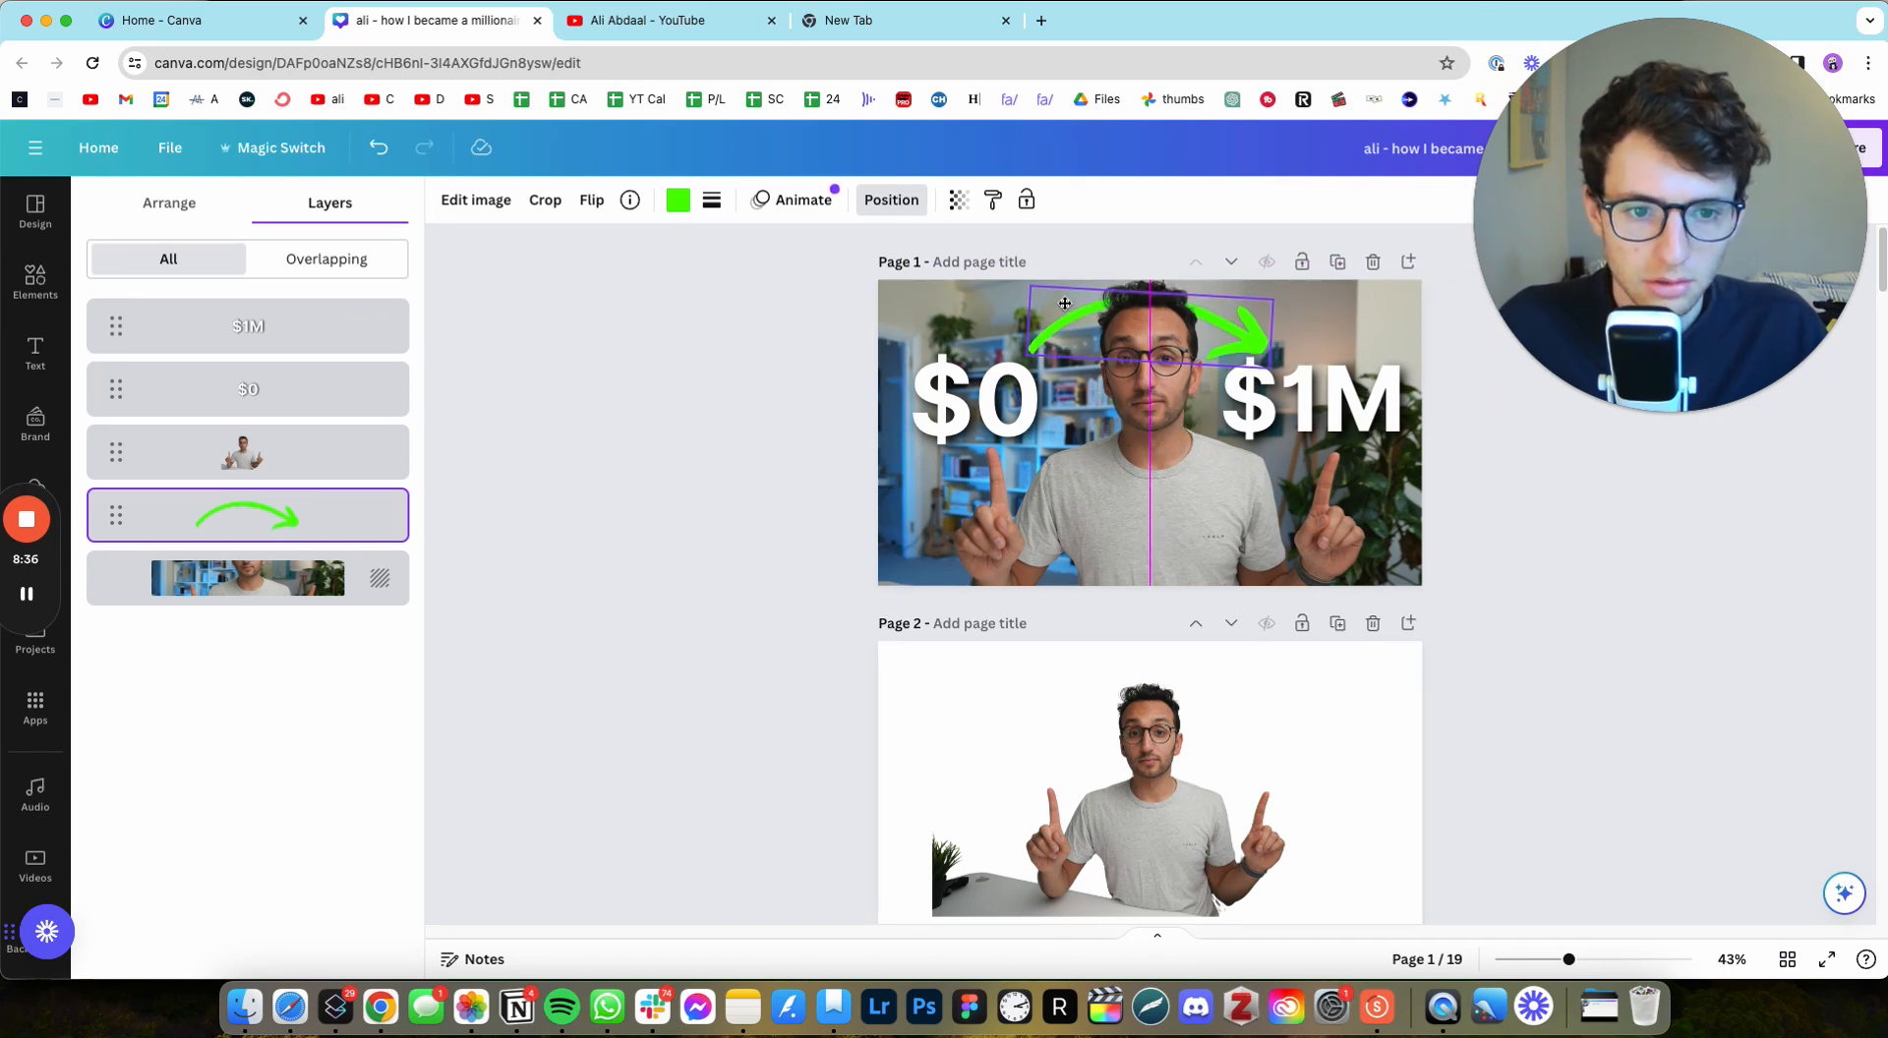
click(1563, 575)
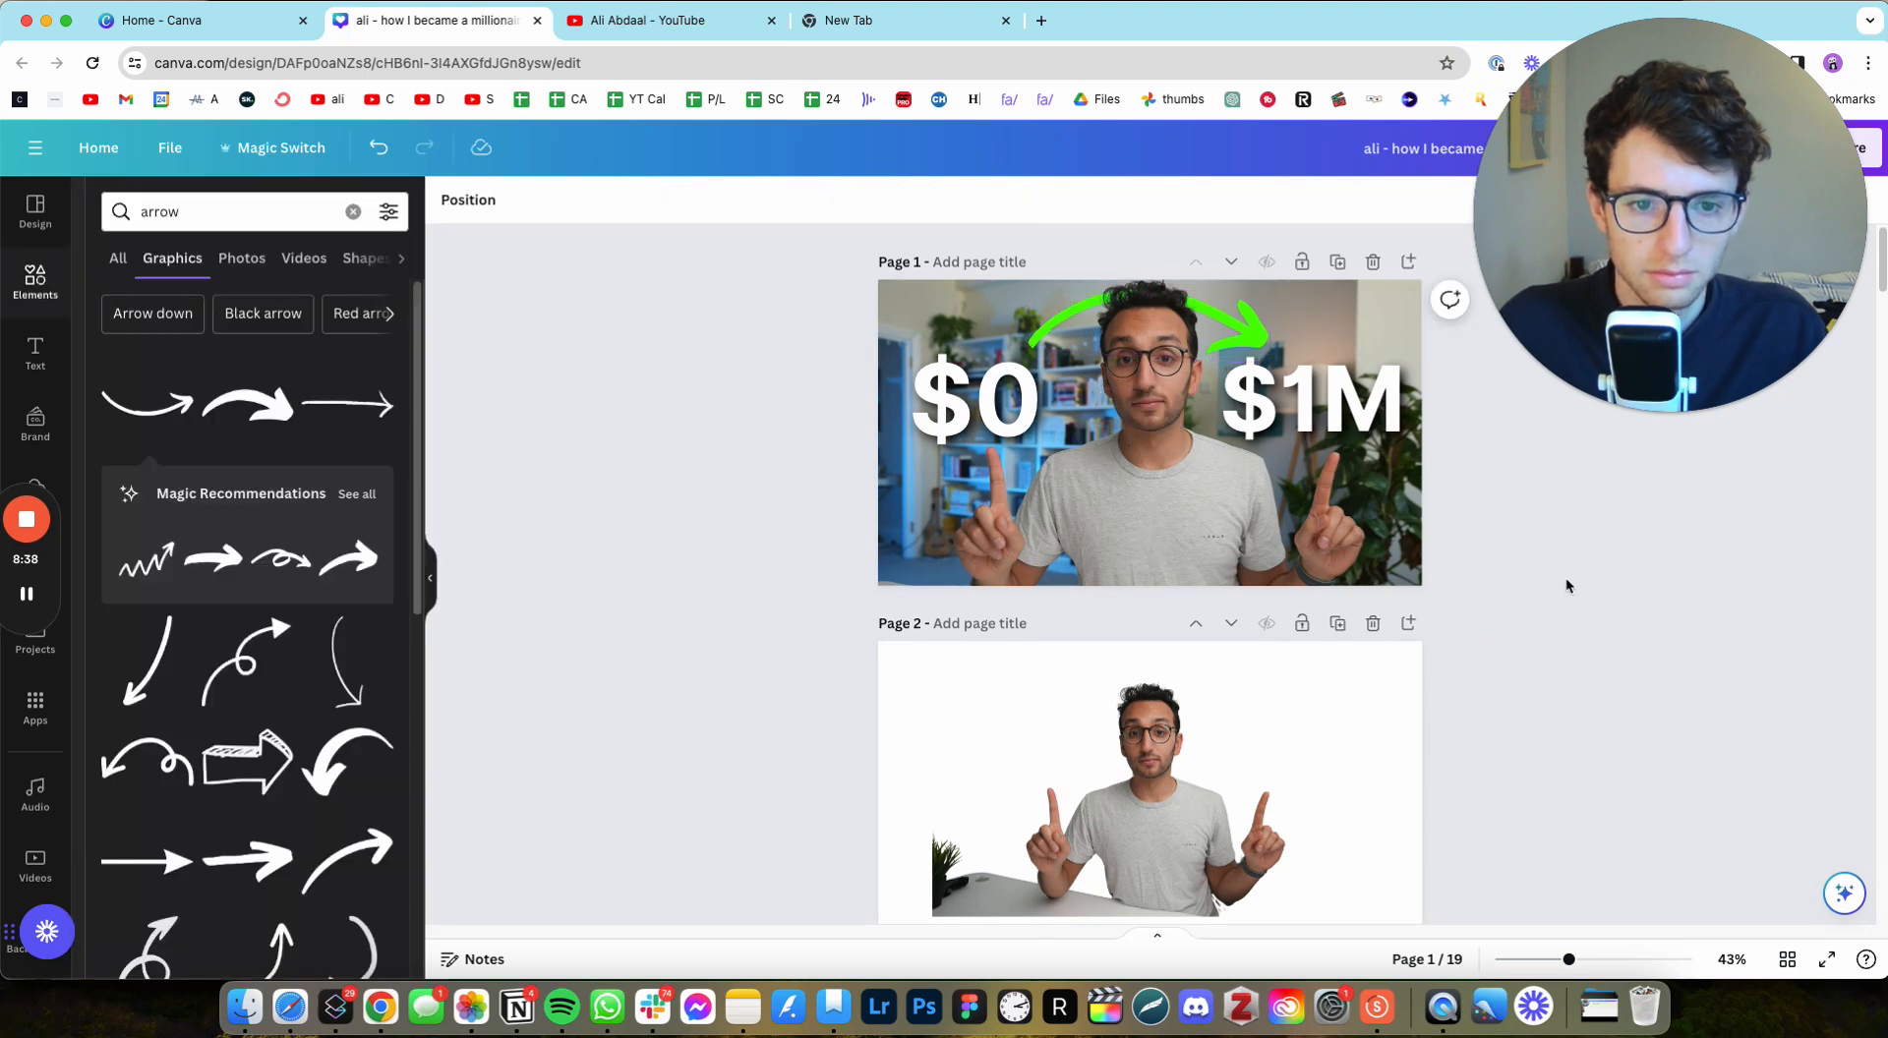
Step: Select page 1's background photo and lower its white balance temperature to -51
scroll(1565, 576, up, 3)
scroll(1536, 578, up, 1)
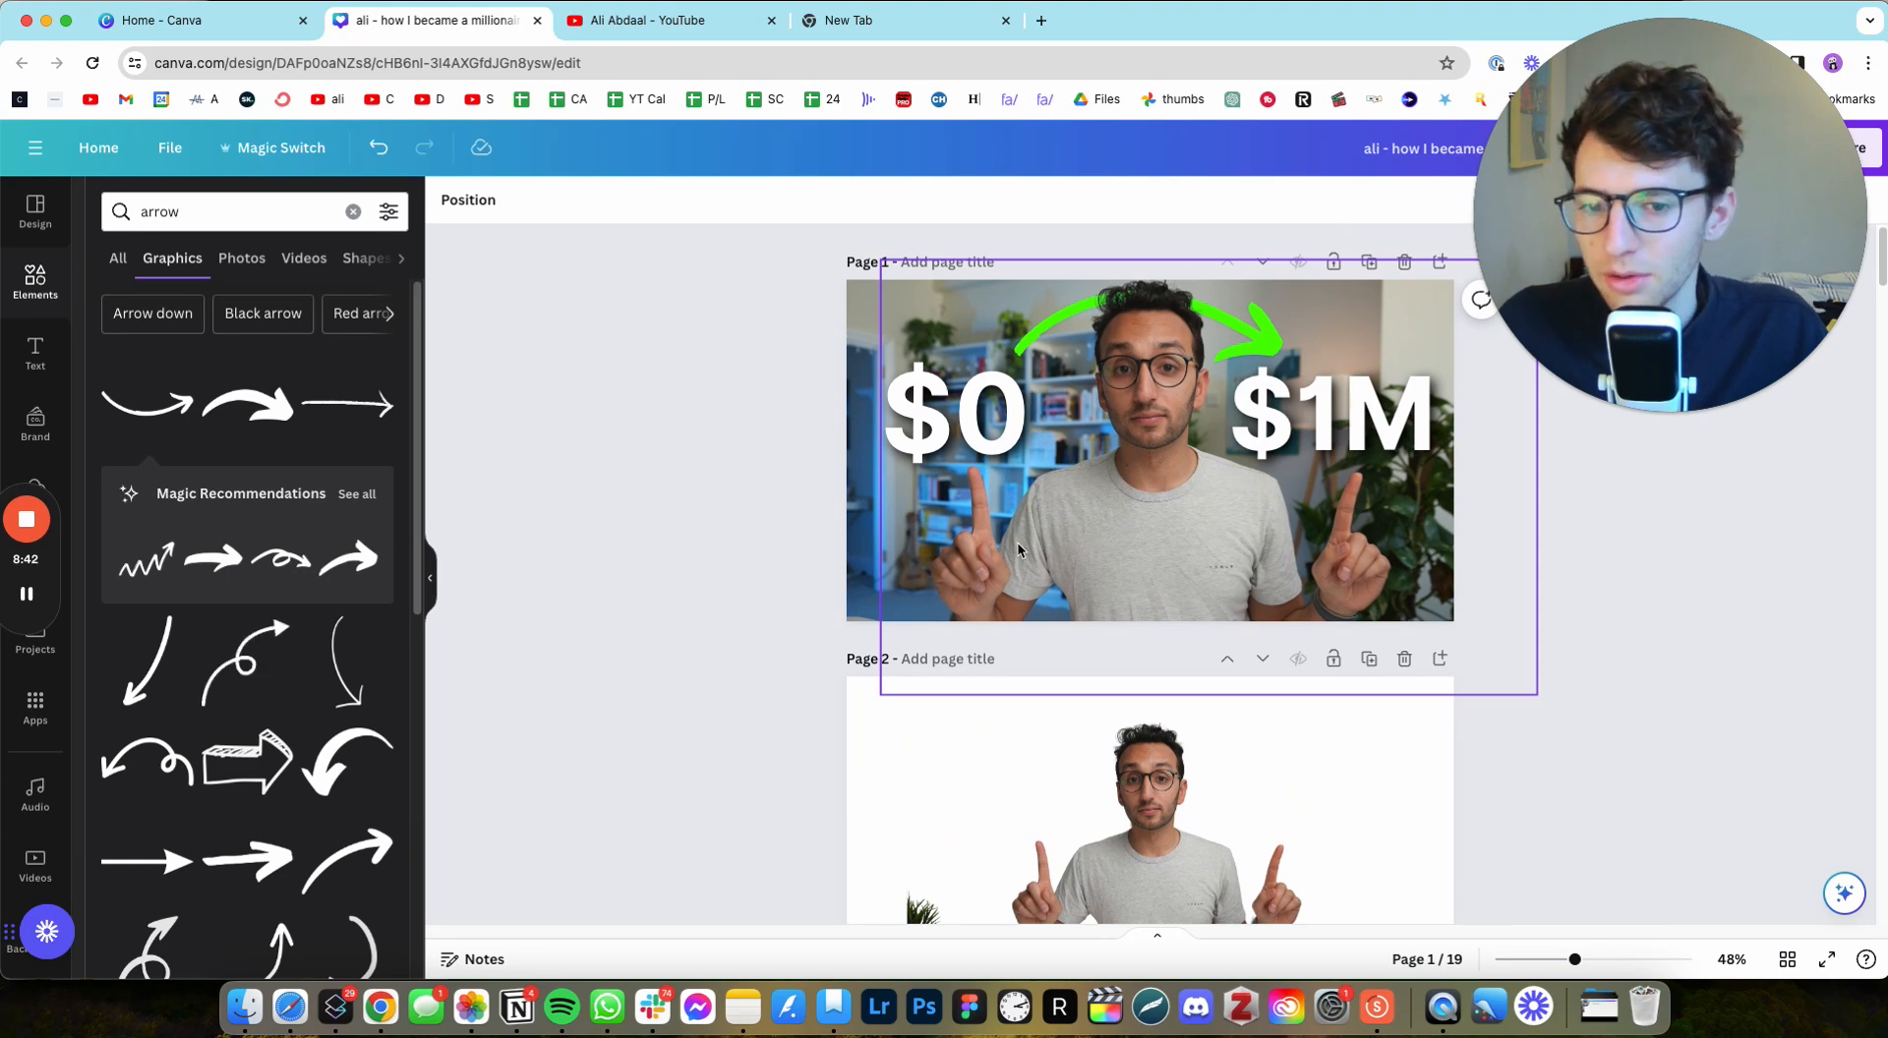
click(1117, 544)
click(682, 536)
click(1074, 539)
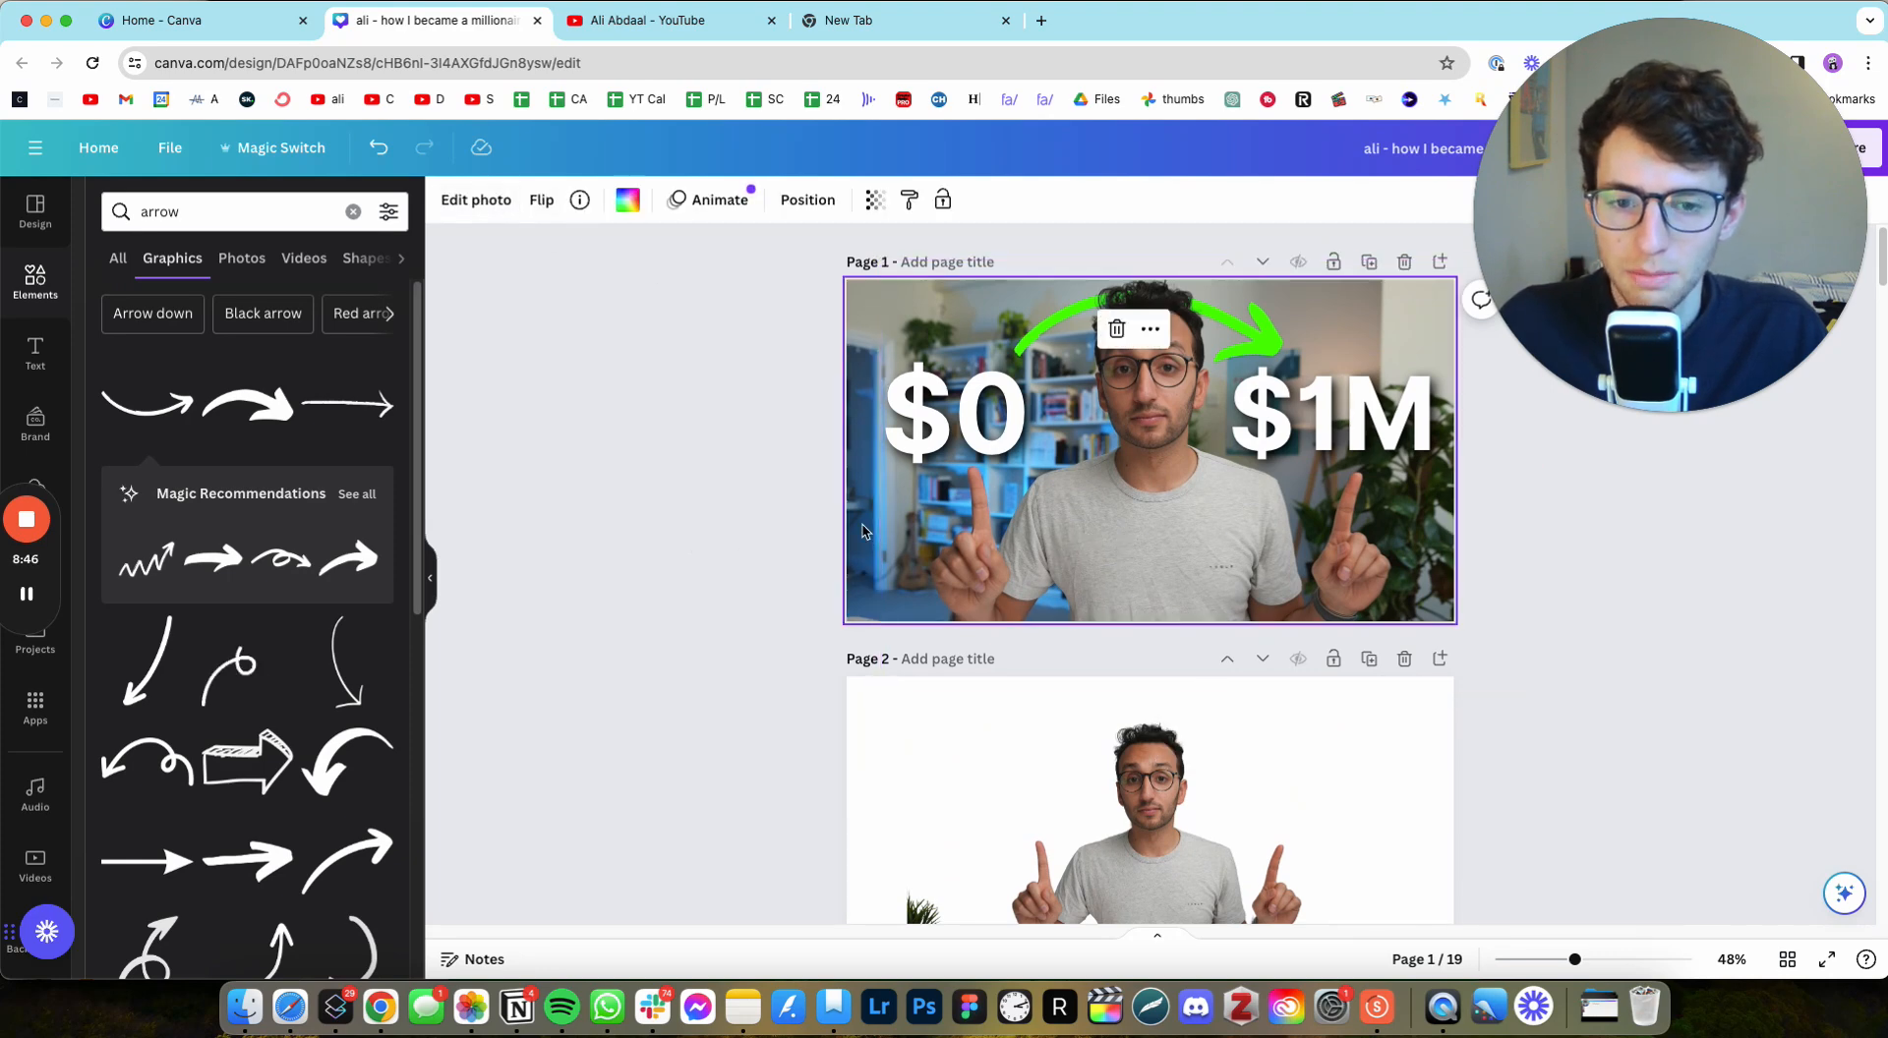
click(476, 202)
click(253, 215)
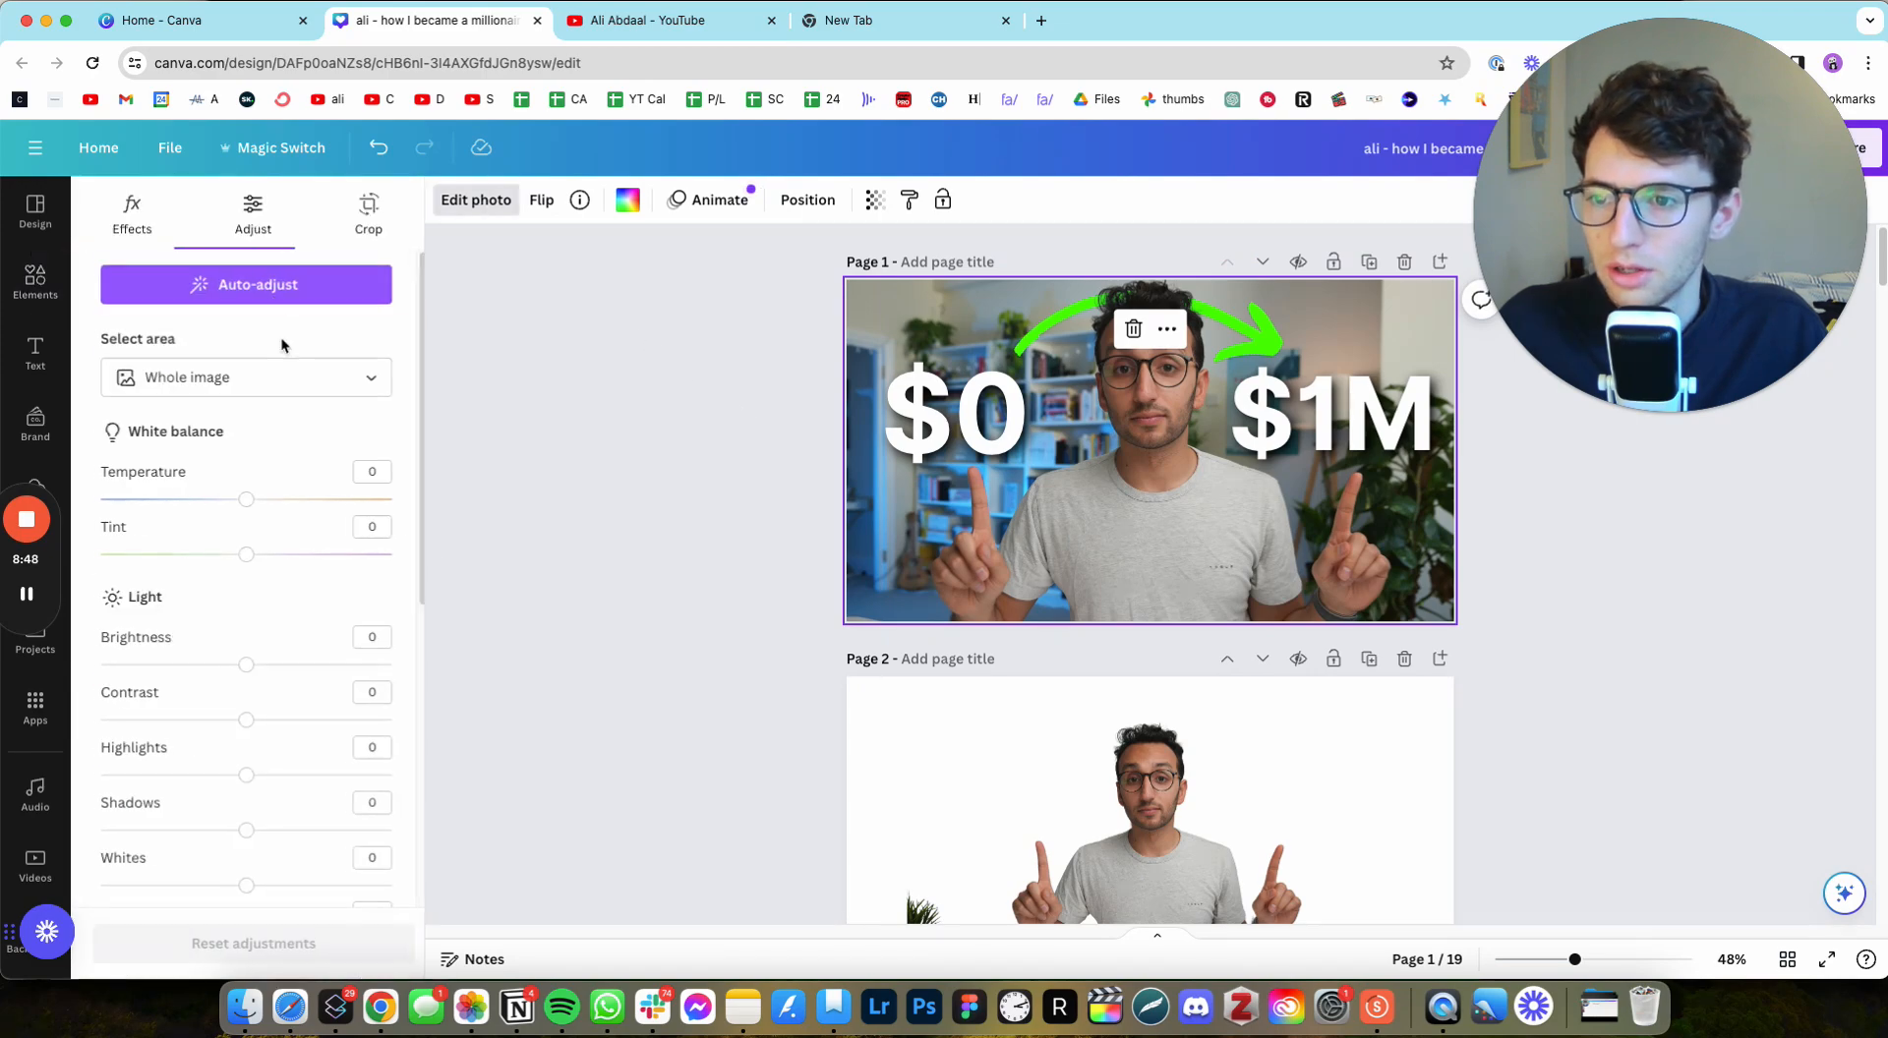
drag(240, 500, 167, 499)
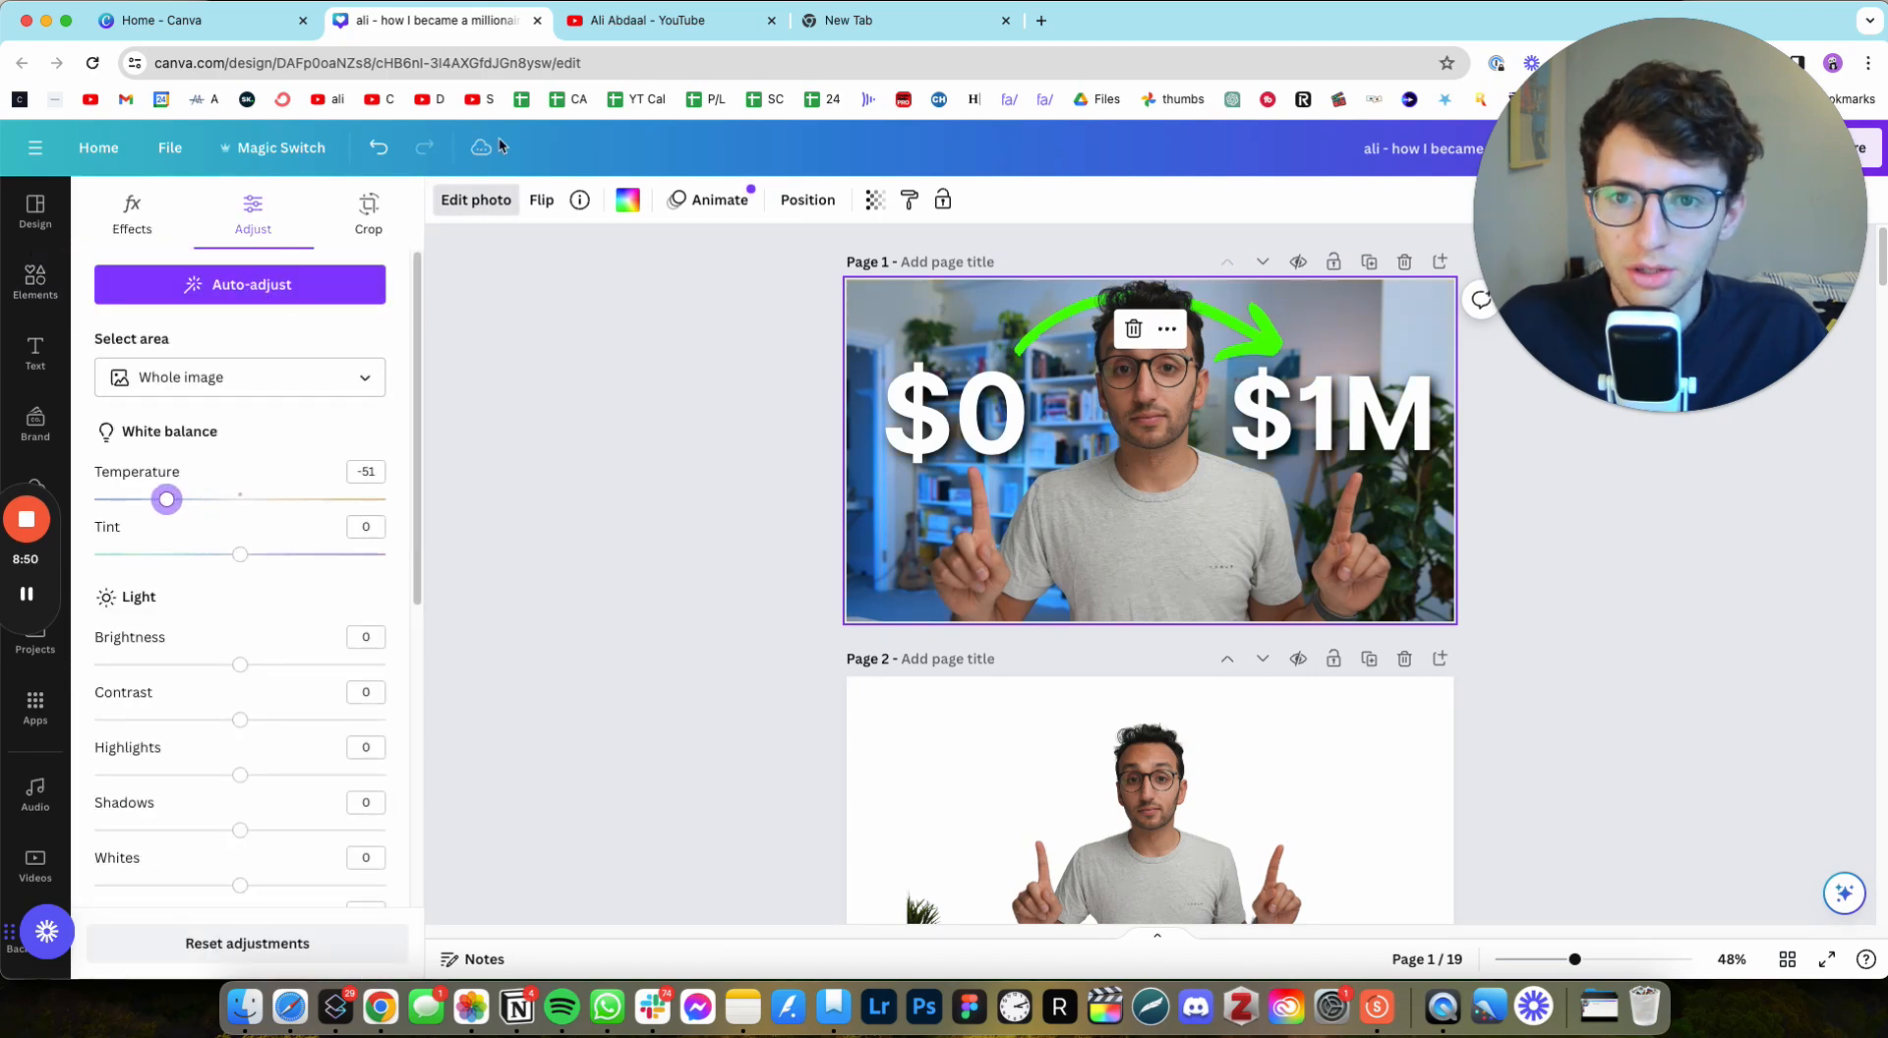
Step: Switch to the Ali Abdaal YouTube page and compare the background colour and blur of his thumbnails
click(604, 33)
scroll(1730, 725, down, 2)
scroll(1729, 724, down, 1)
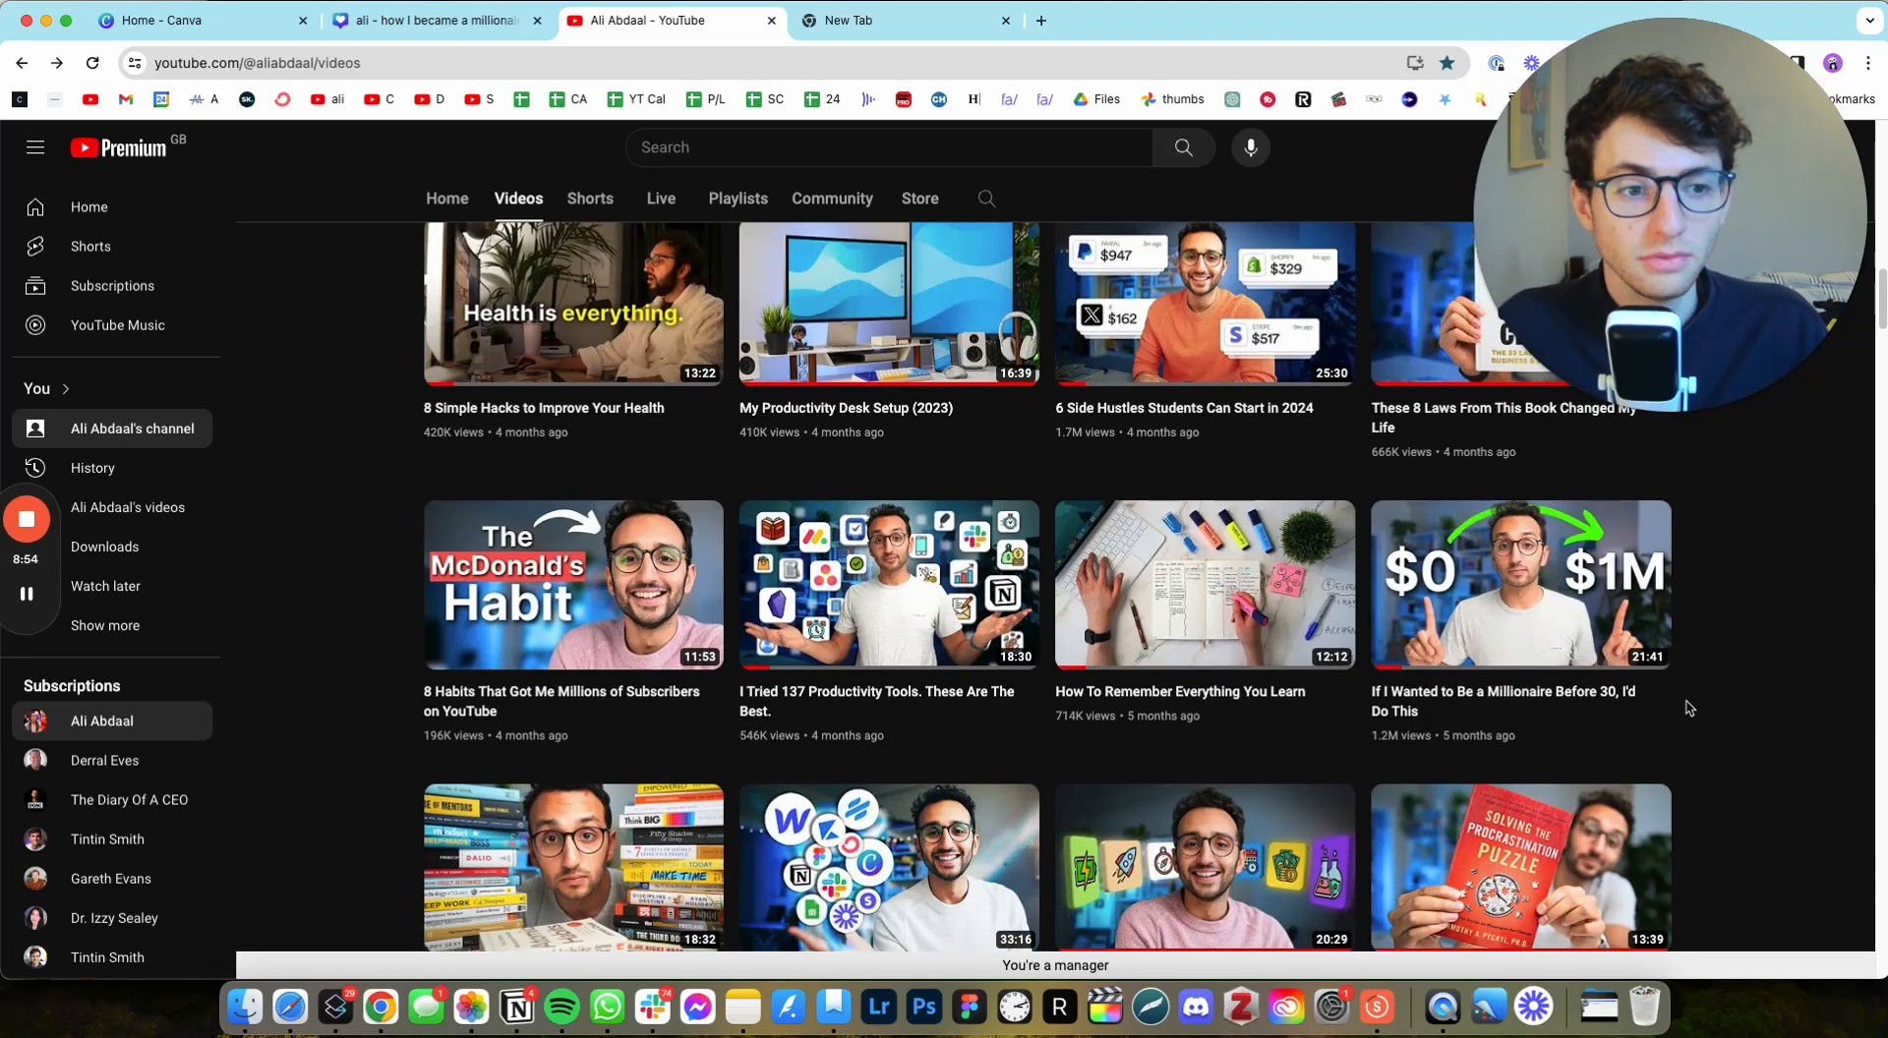
scroll(1689, 708, down, 5)
scroll(1688, 708, down, 7)
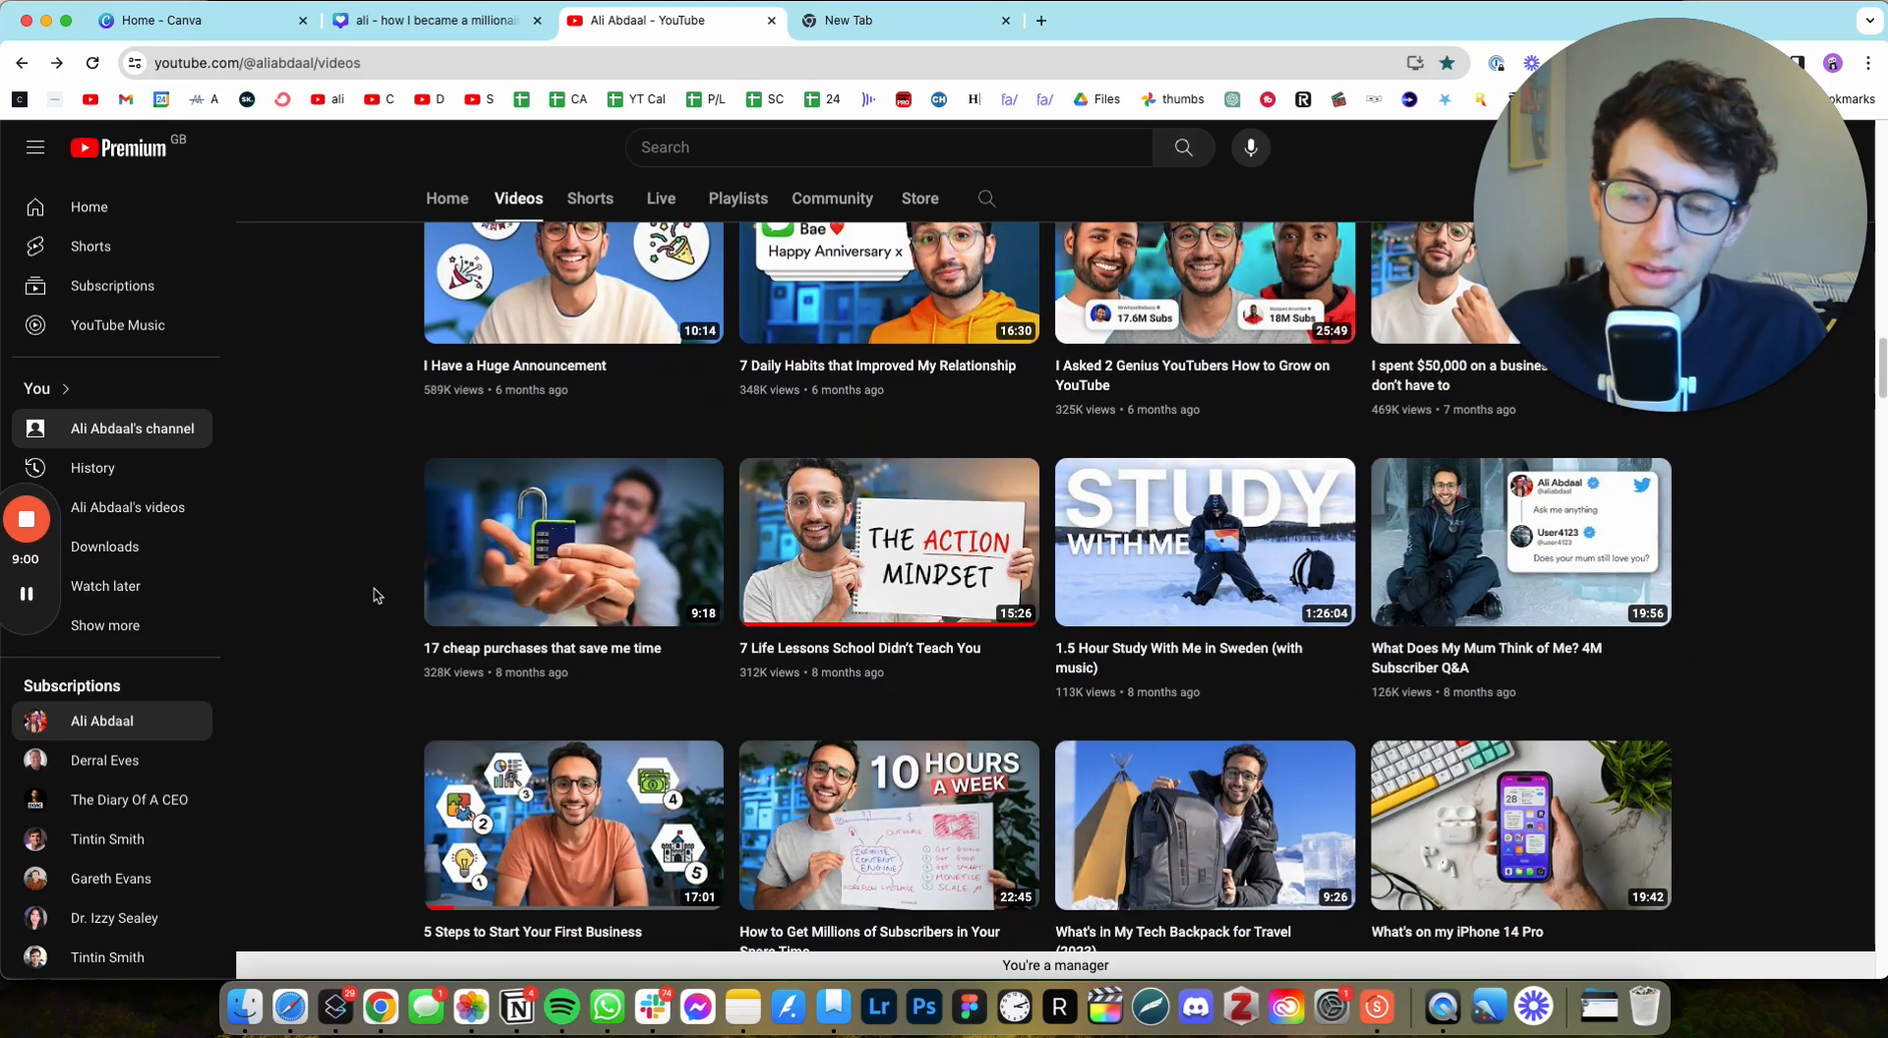
Step: Return to the Canva design, set the background photo's temperature to -45 and blur the whole image at intensity 25
click(405, 24)
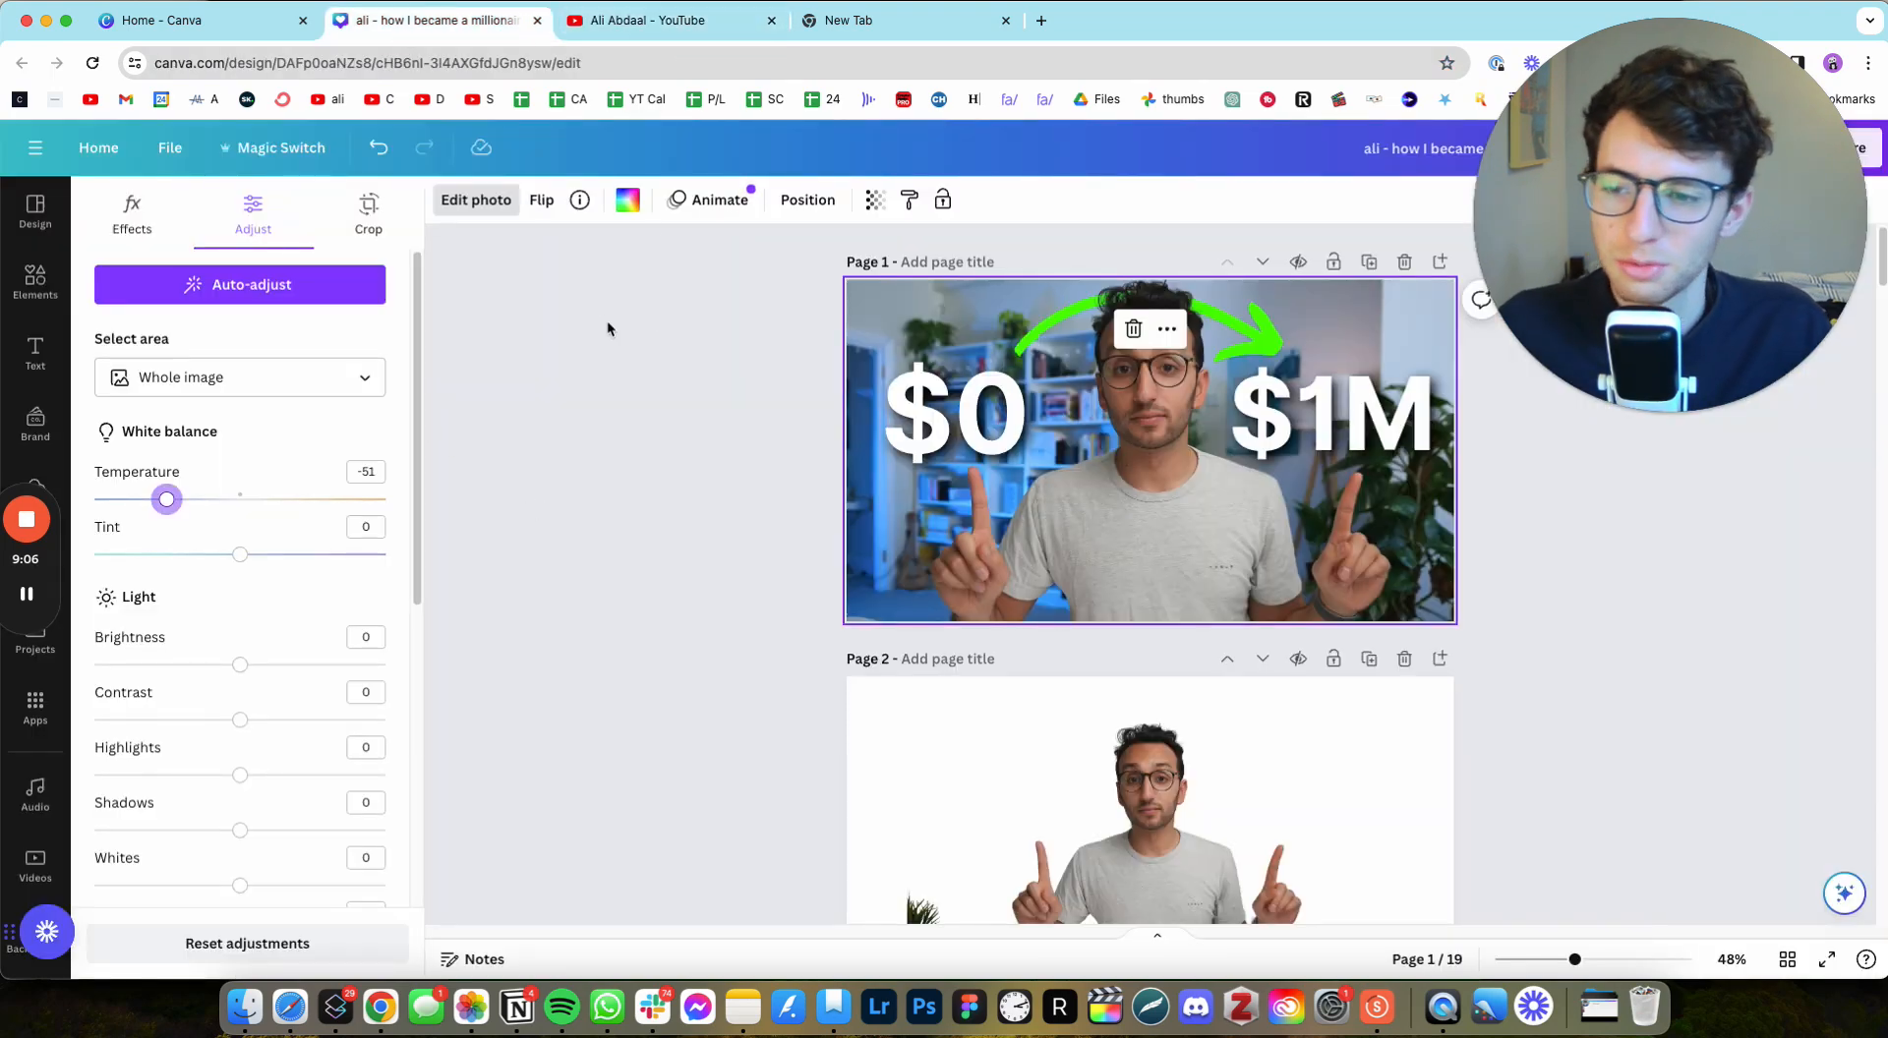
drag(172, 506, 176, 509)
click(132, 216)
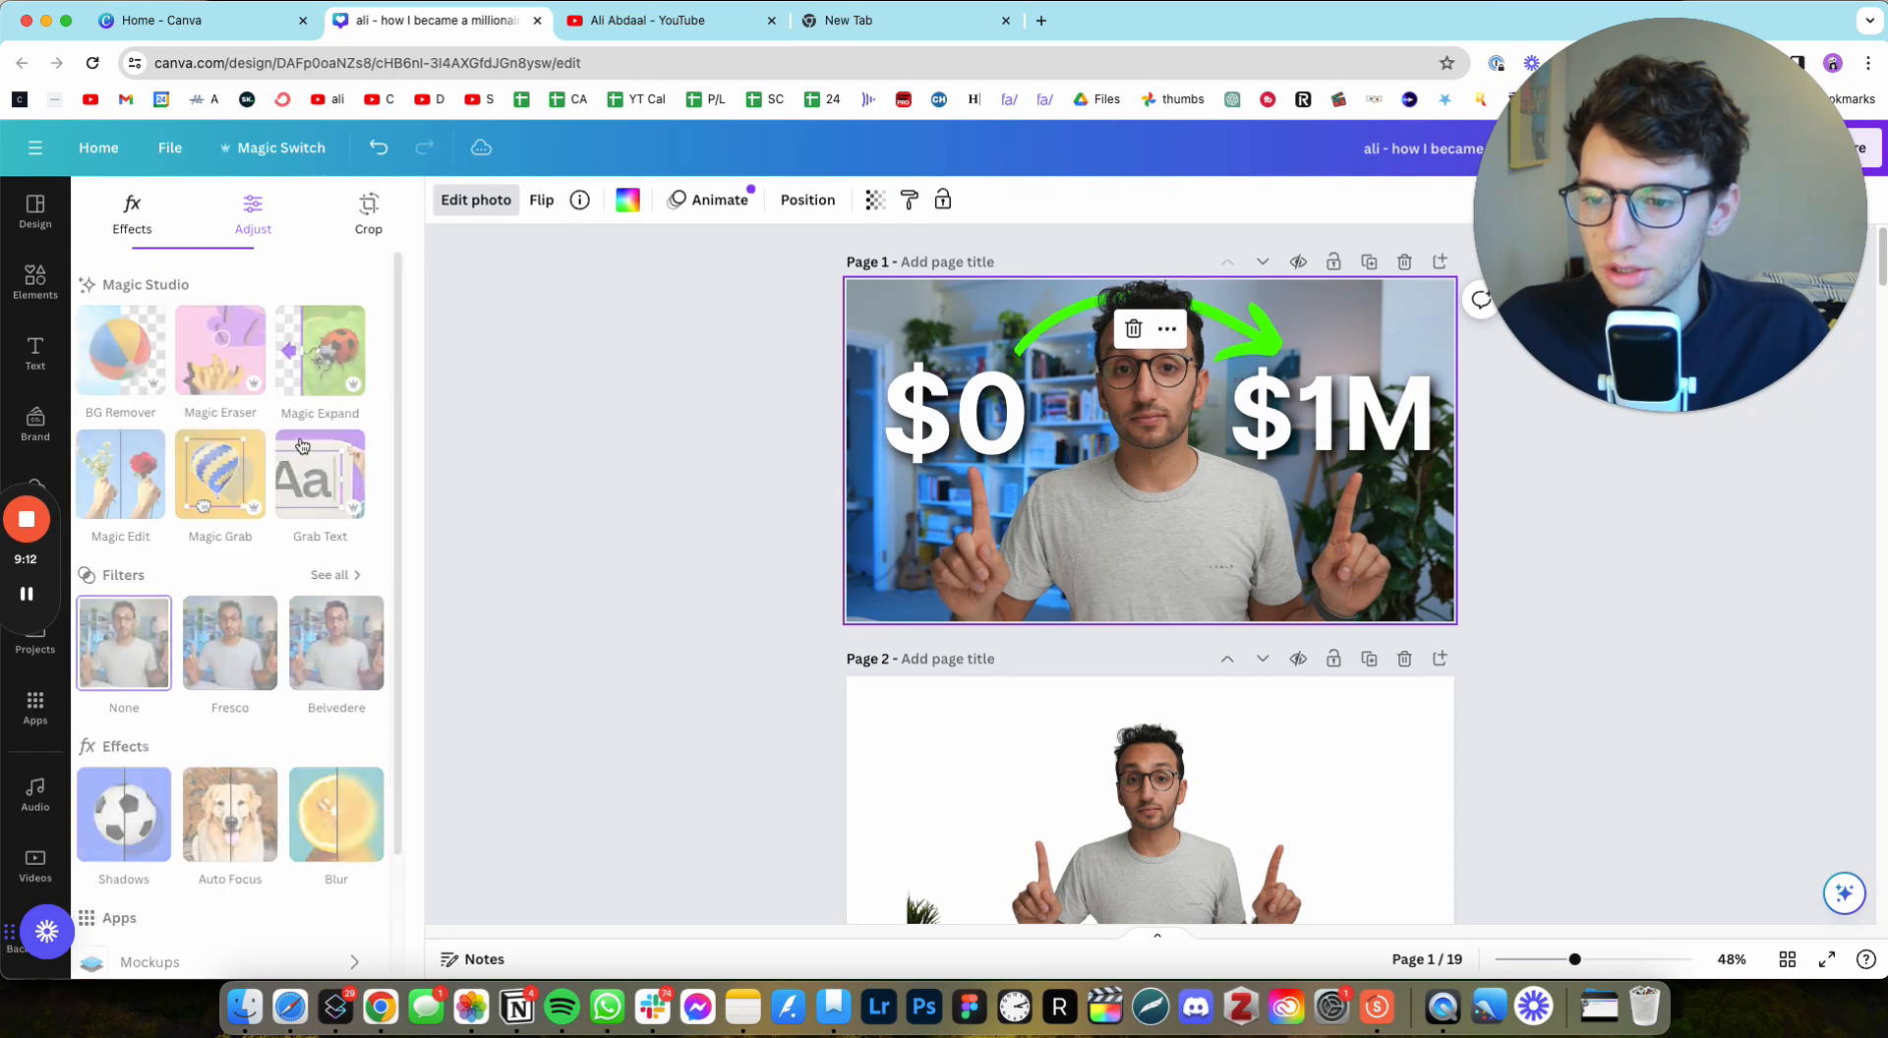
click(333, 812)
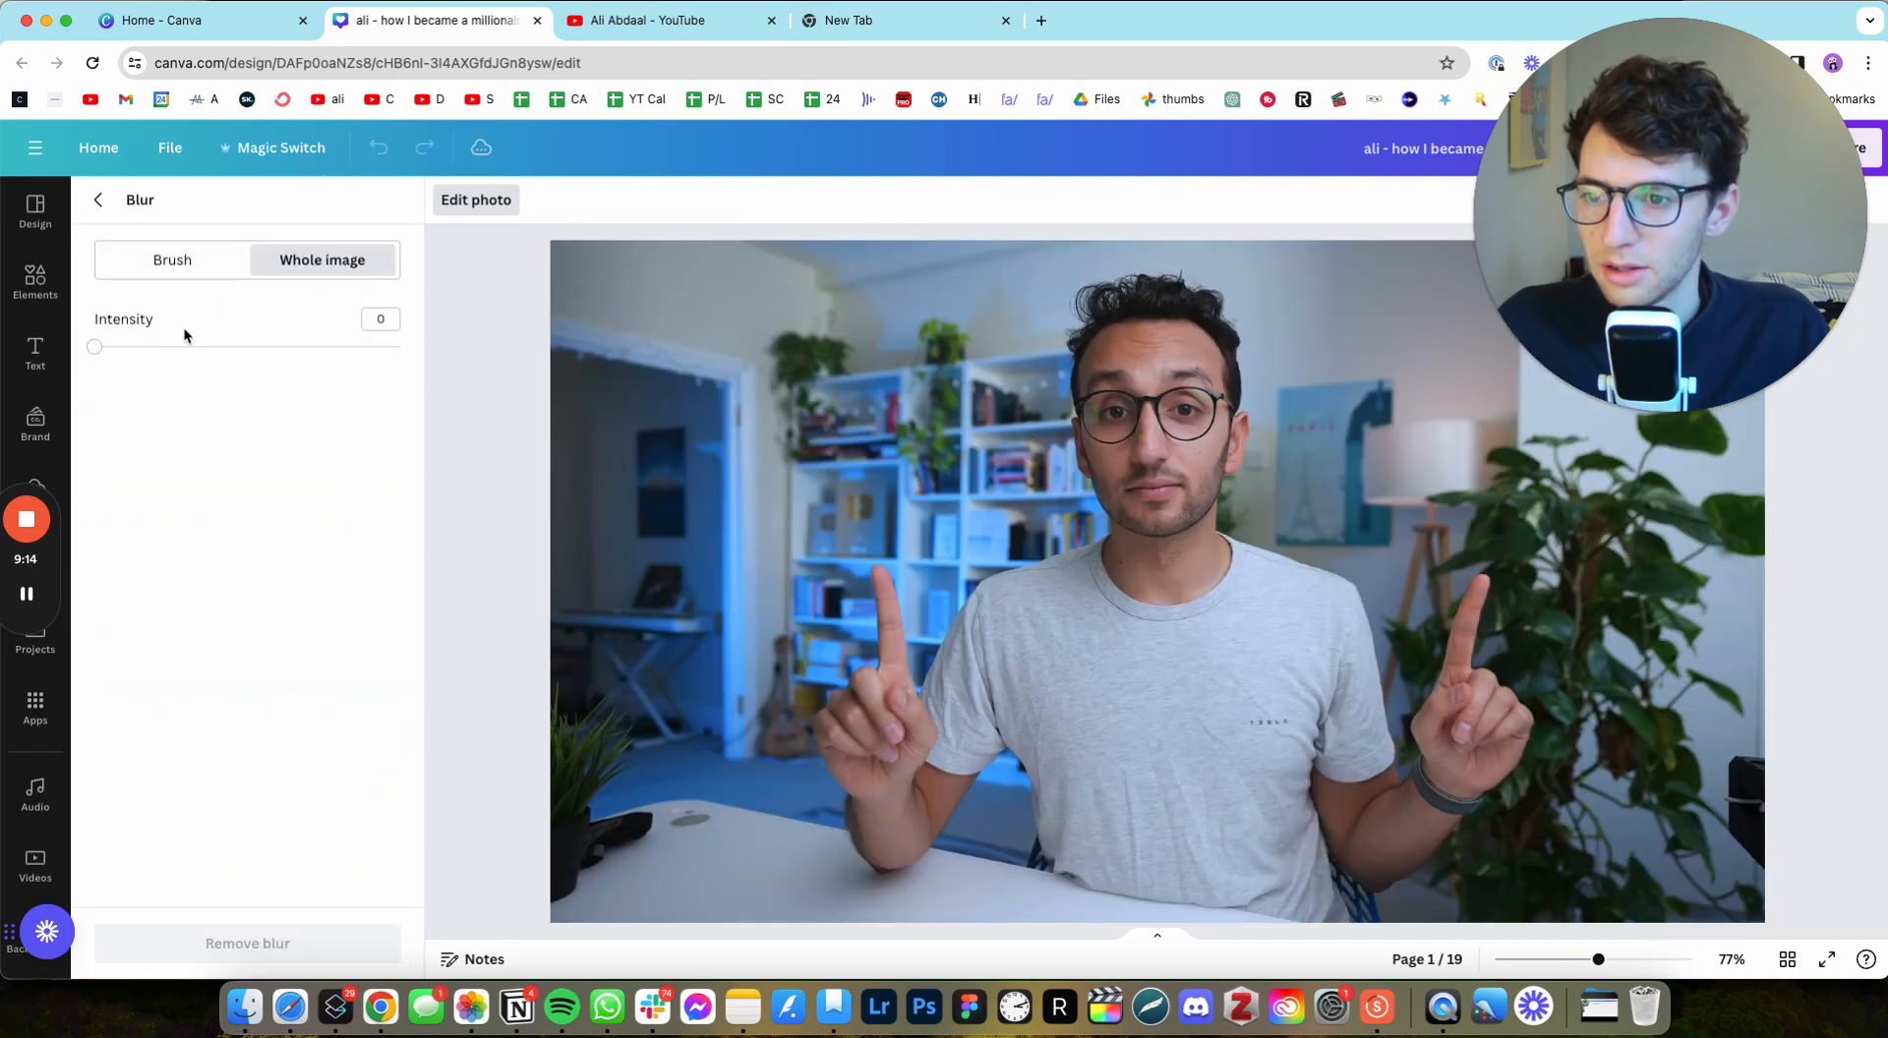
drag(154, 352, 172, 355)
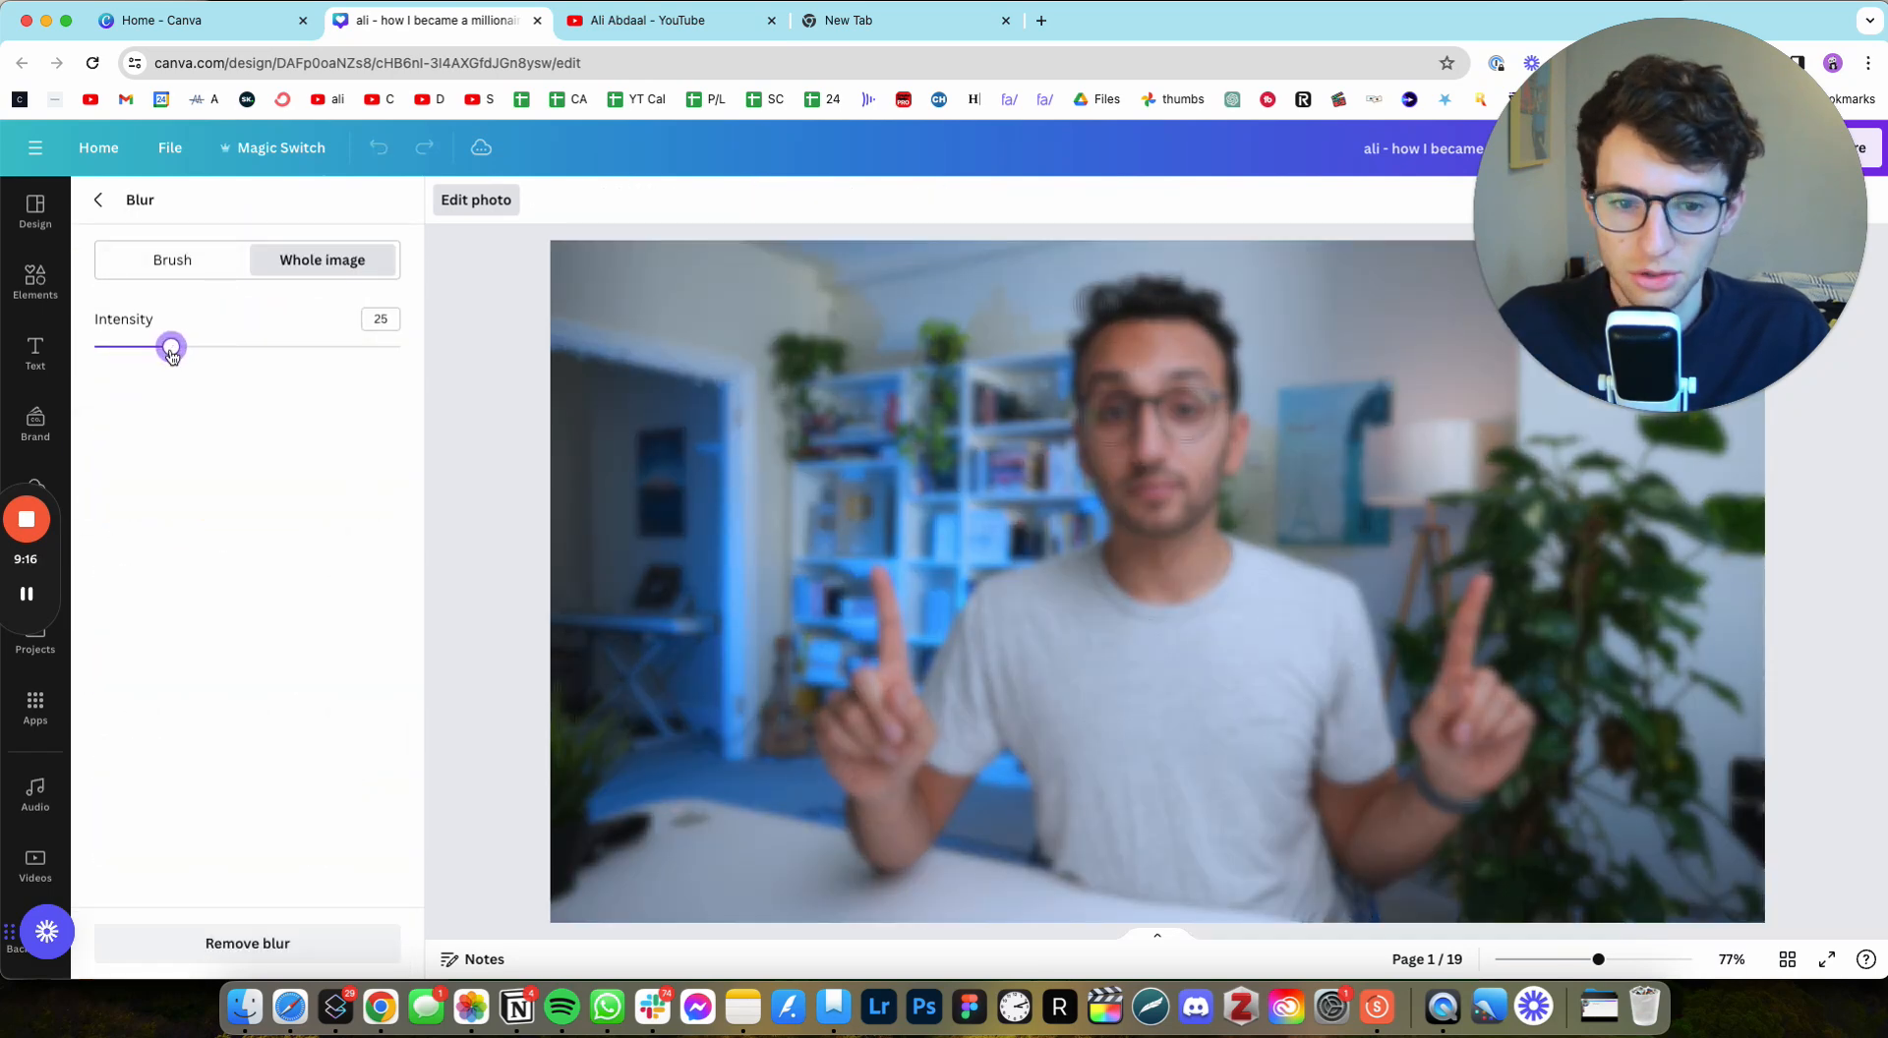
click(110, 204)
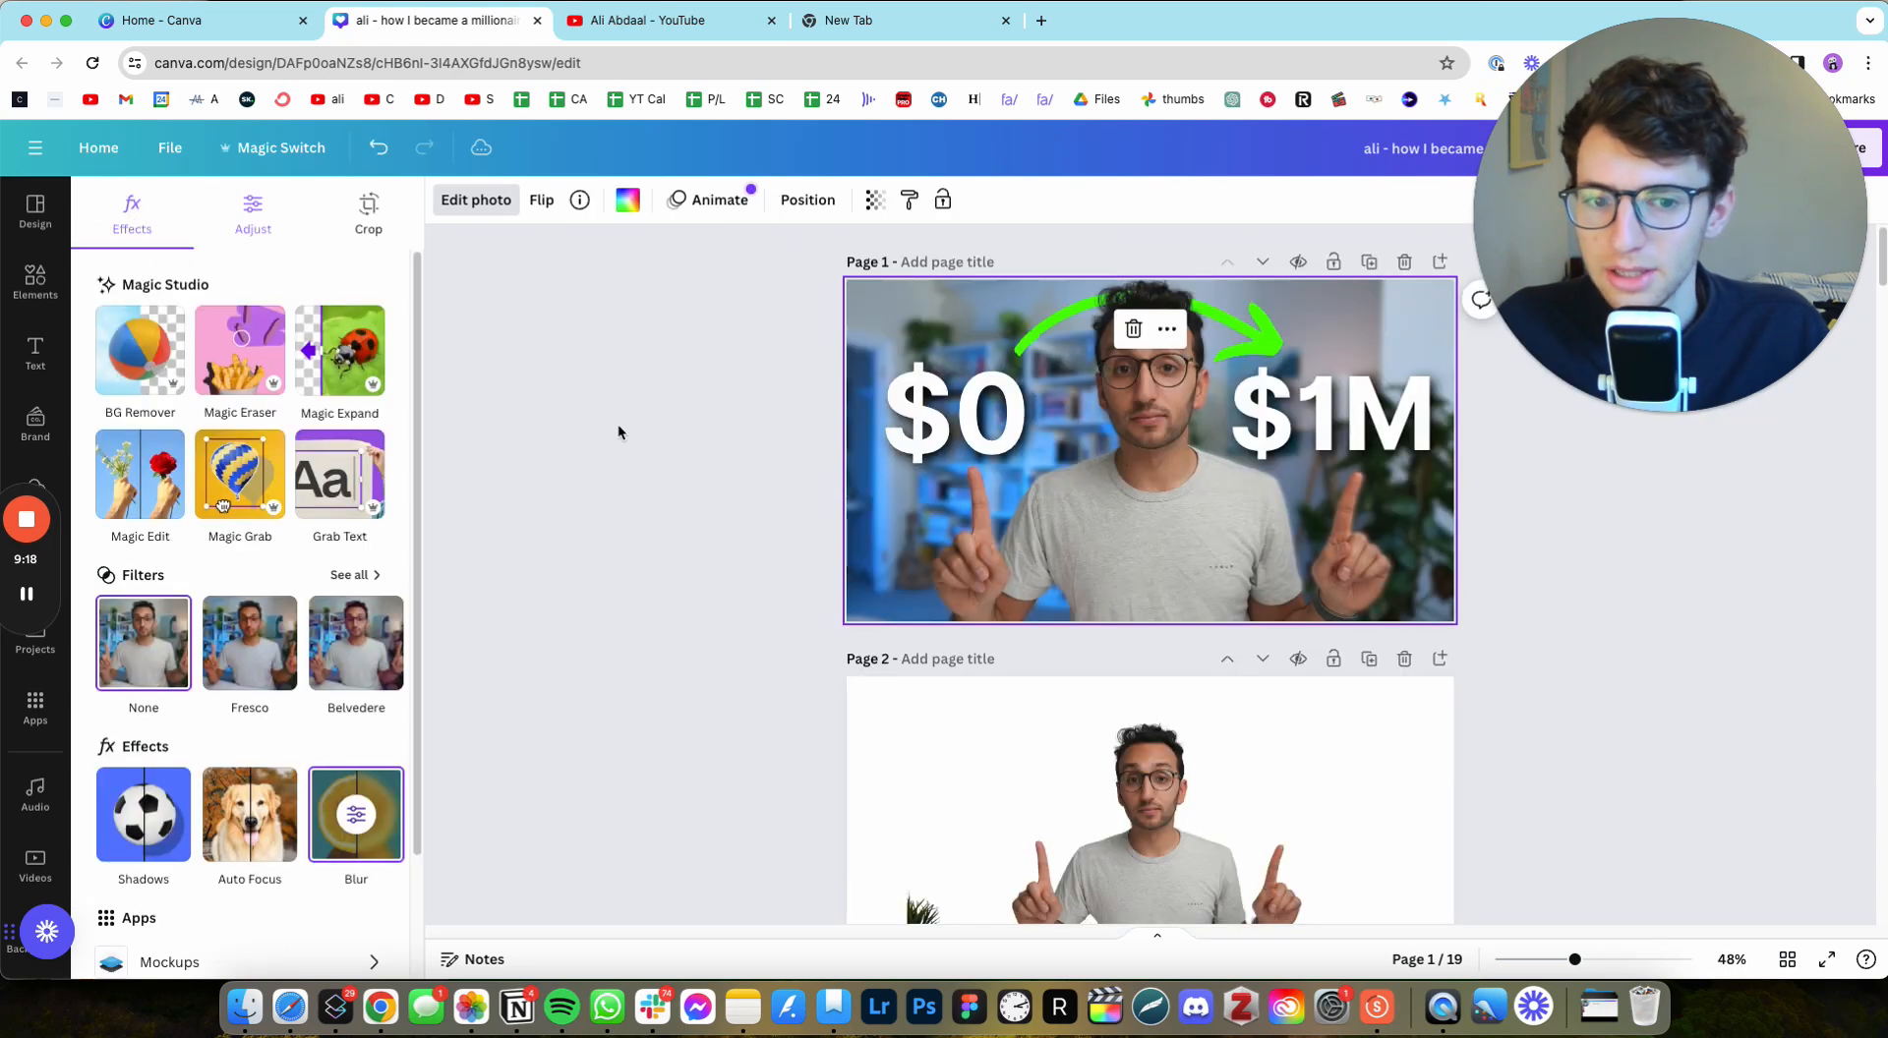
click(710, 529)
click(710, 529)
Step: Adjust page 1's background photo to a white balance temperature of -55 and a brightness of -10
click(873, 538)
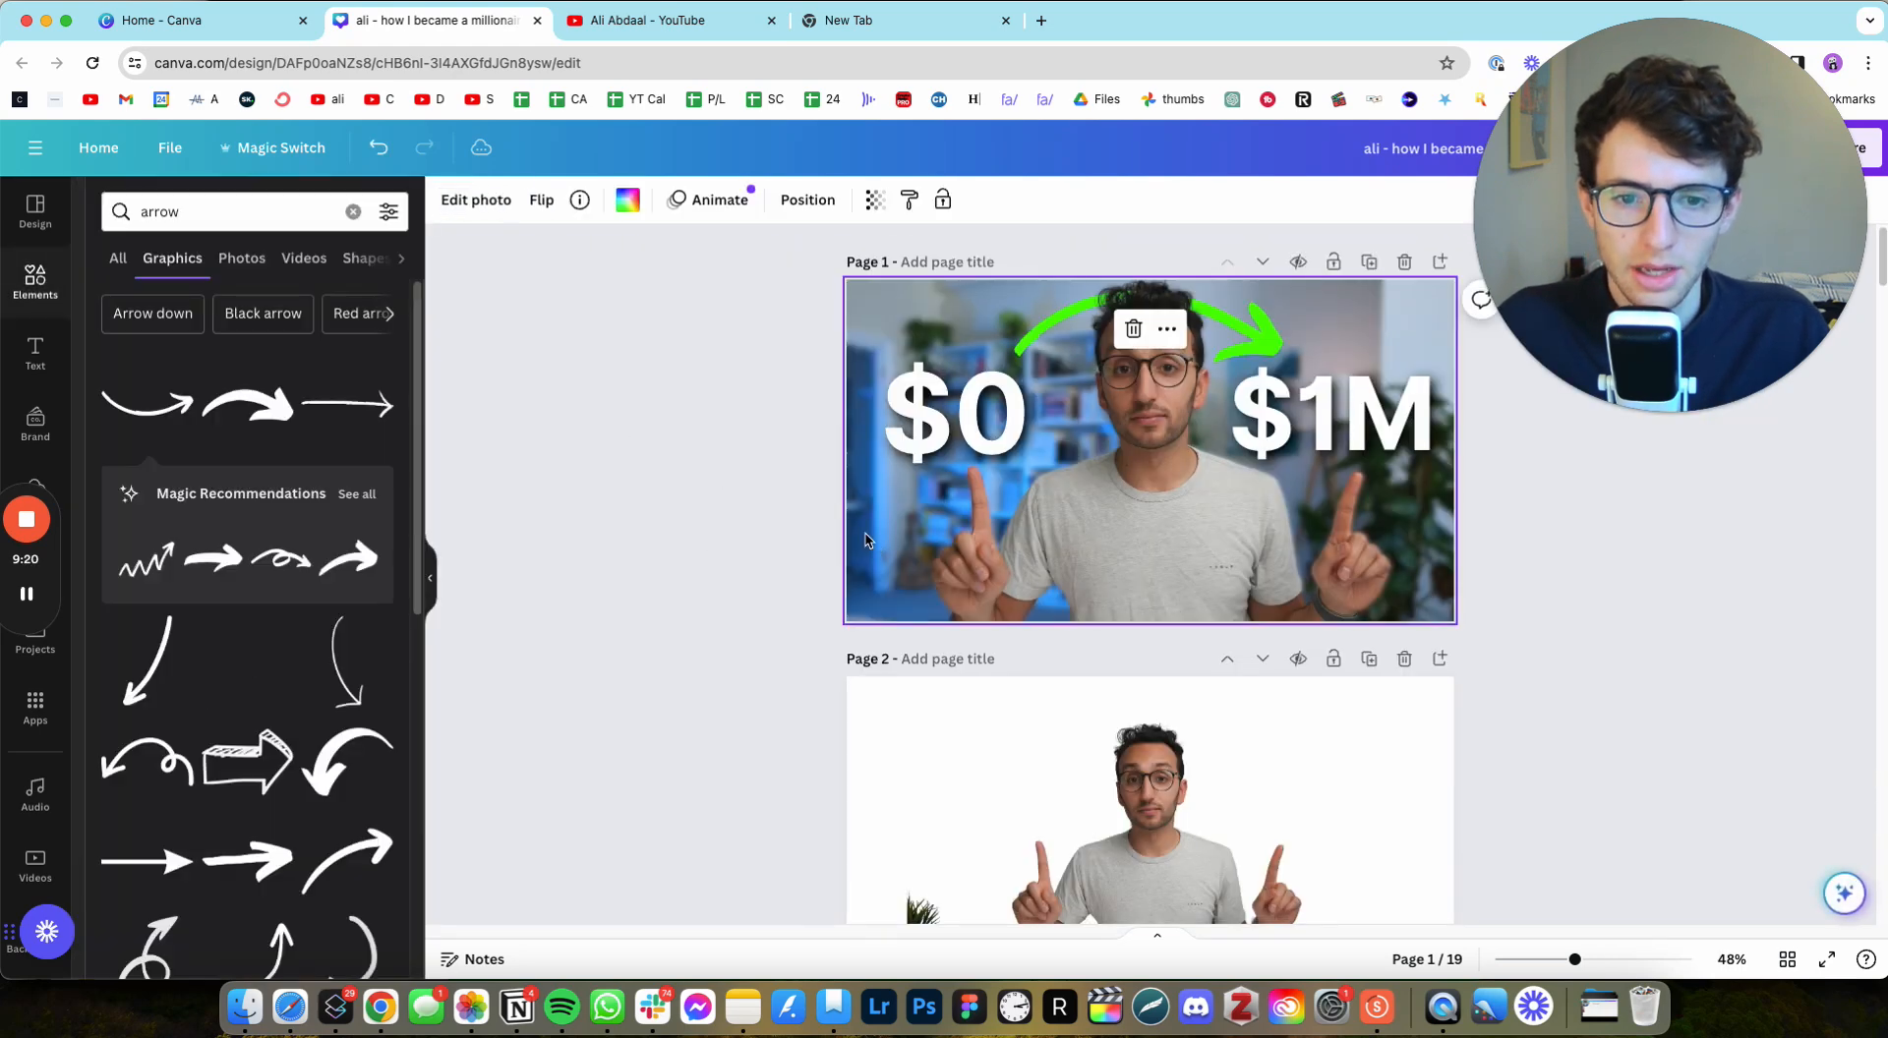
click(450, 200)
click(252, 212)
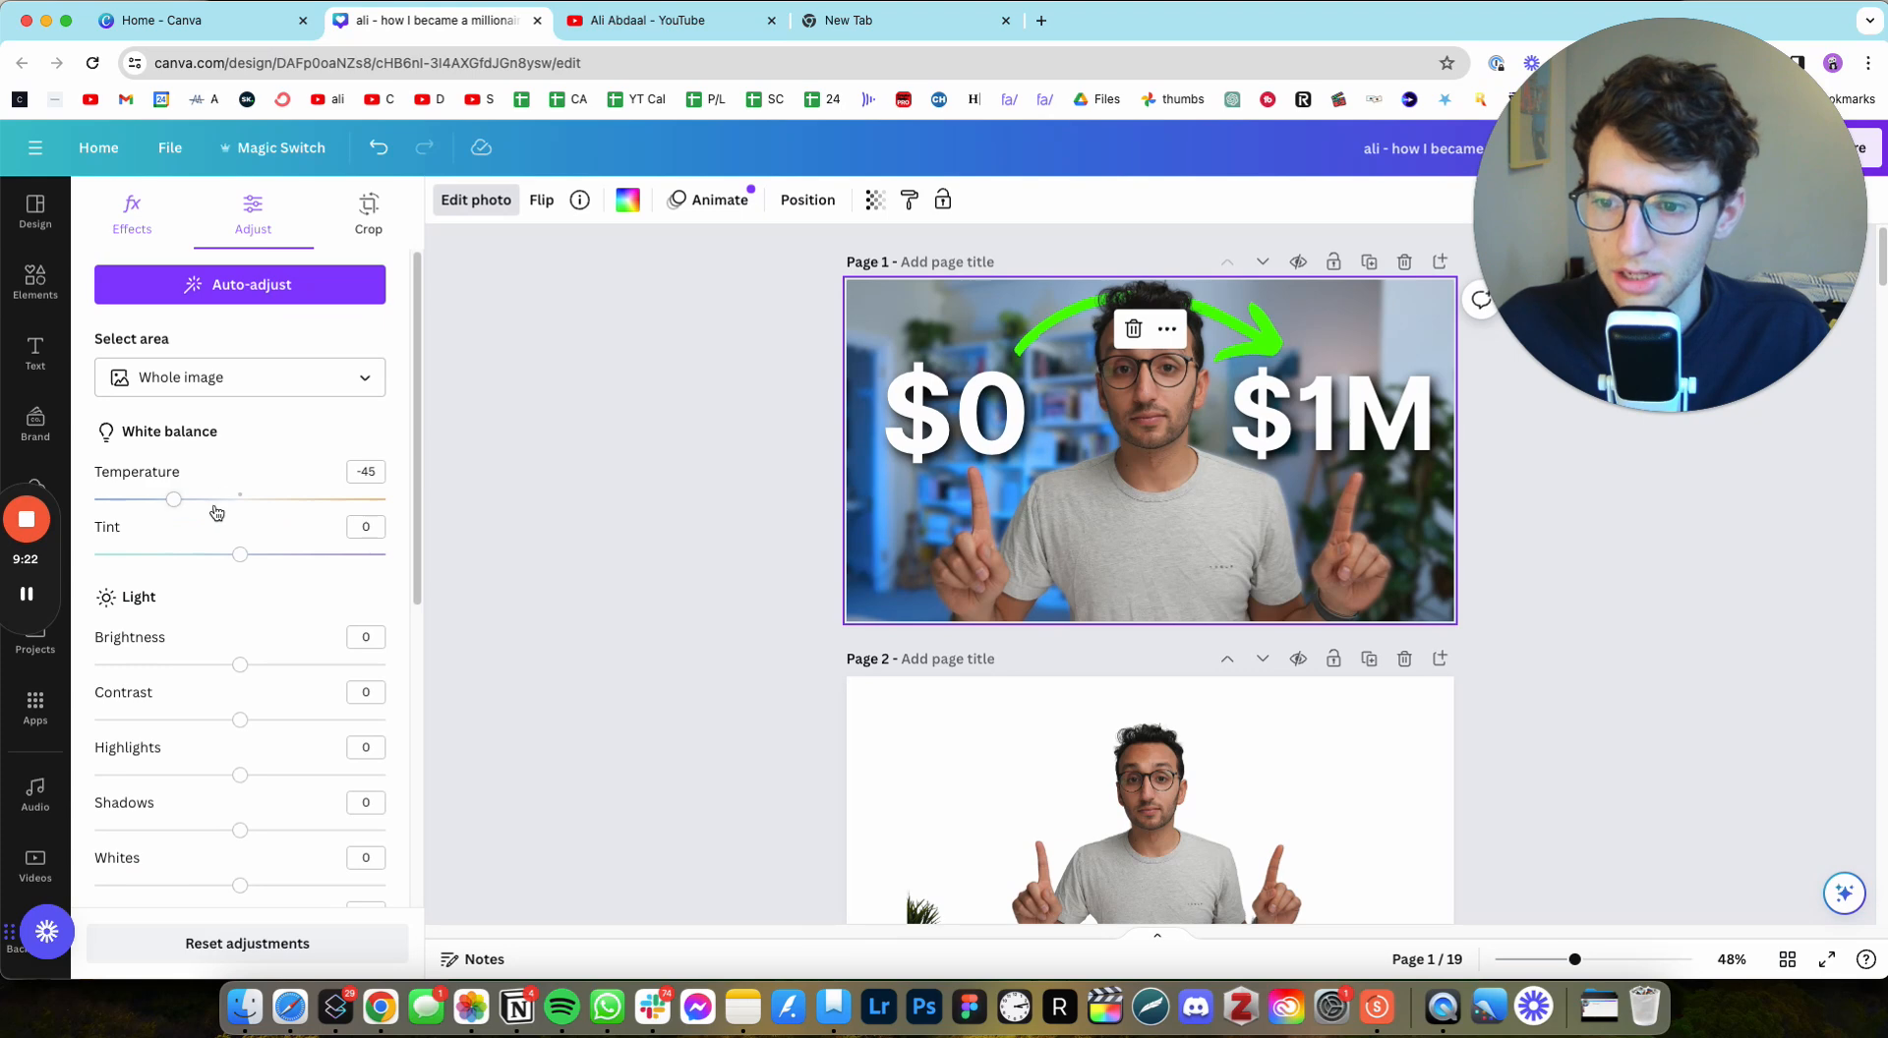
scroll(257, 616, down, 2)
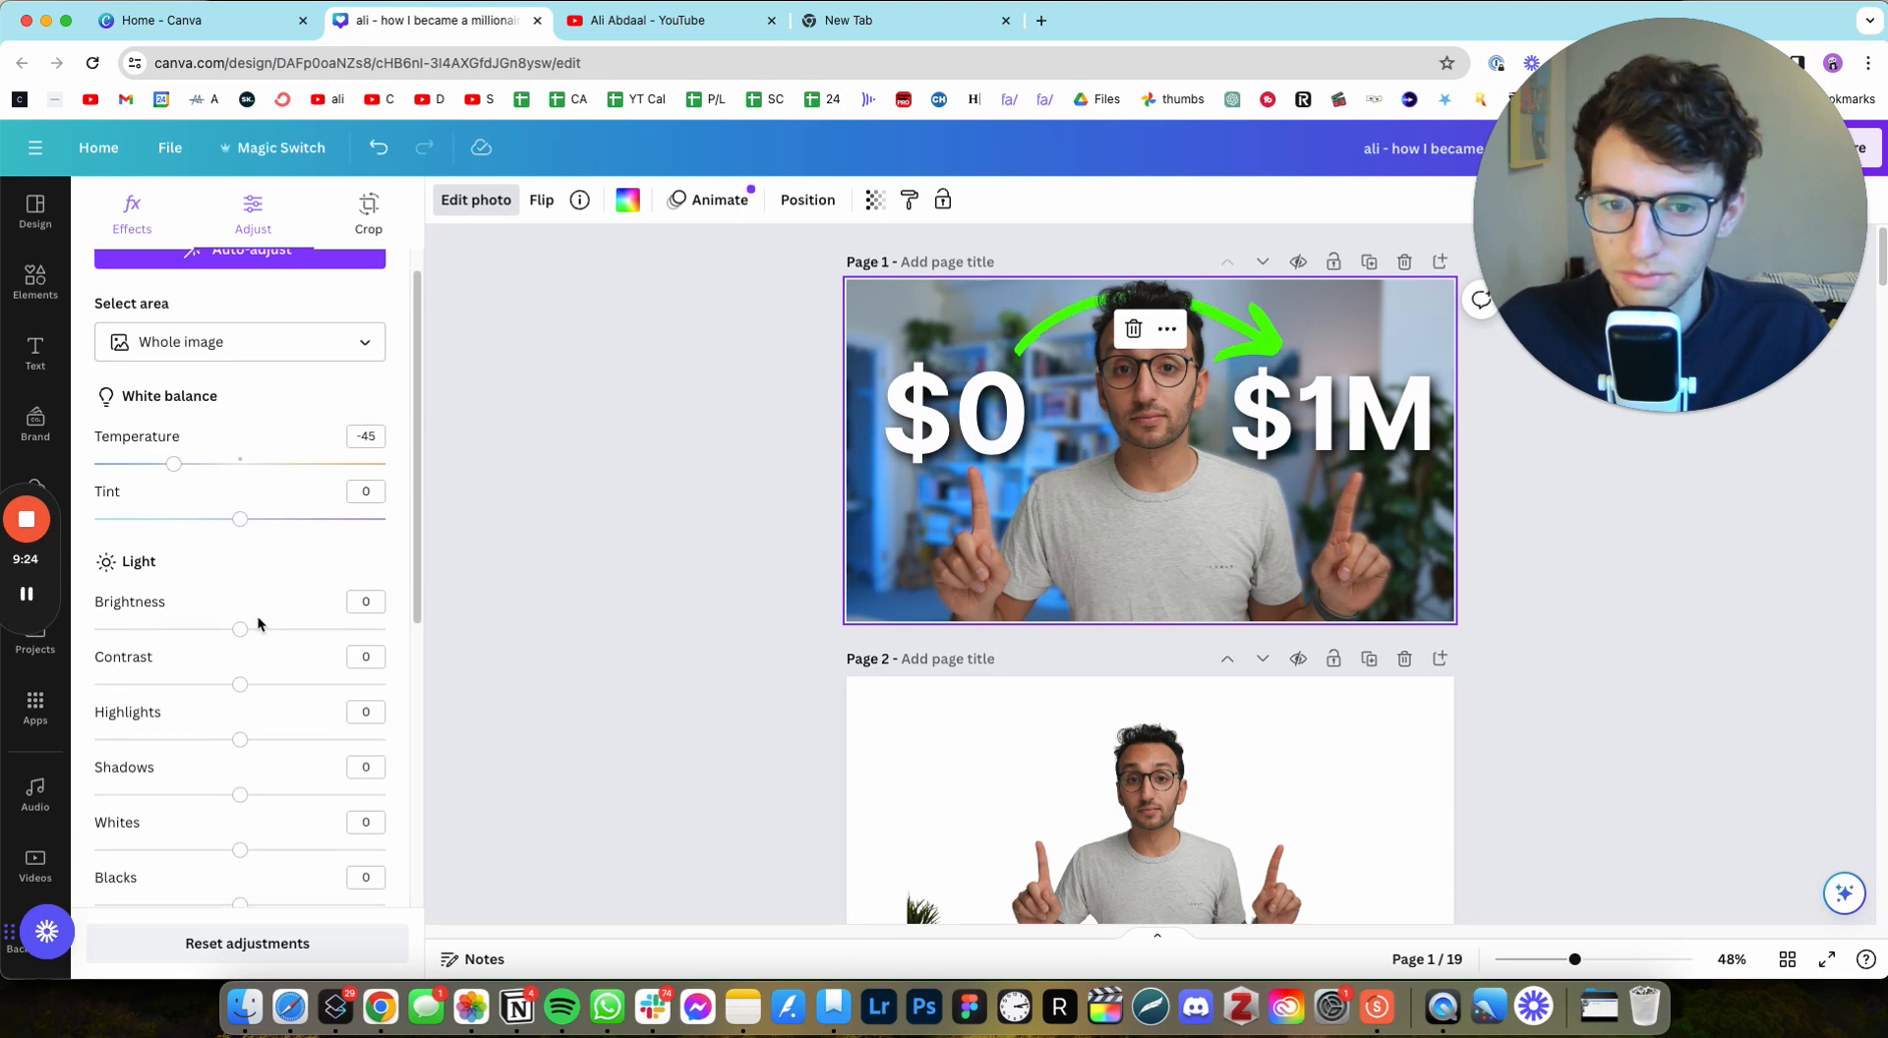
mouse_move(173, 463)
mouse_down()
mouse_move(148, 464)
mouse_move(163, 471)
mouse_up()
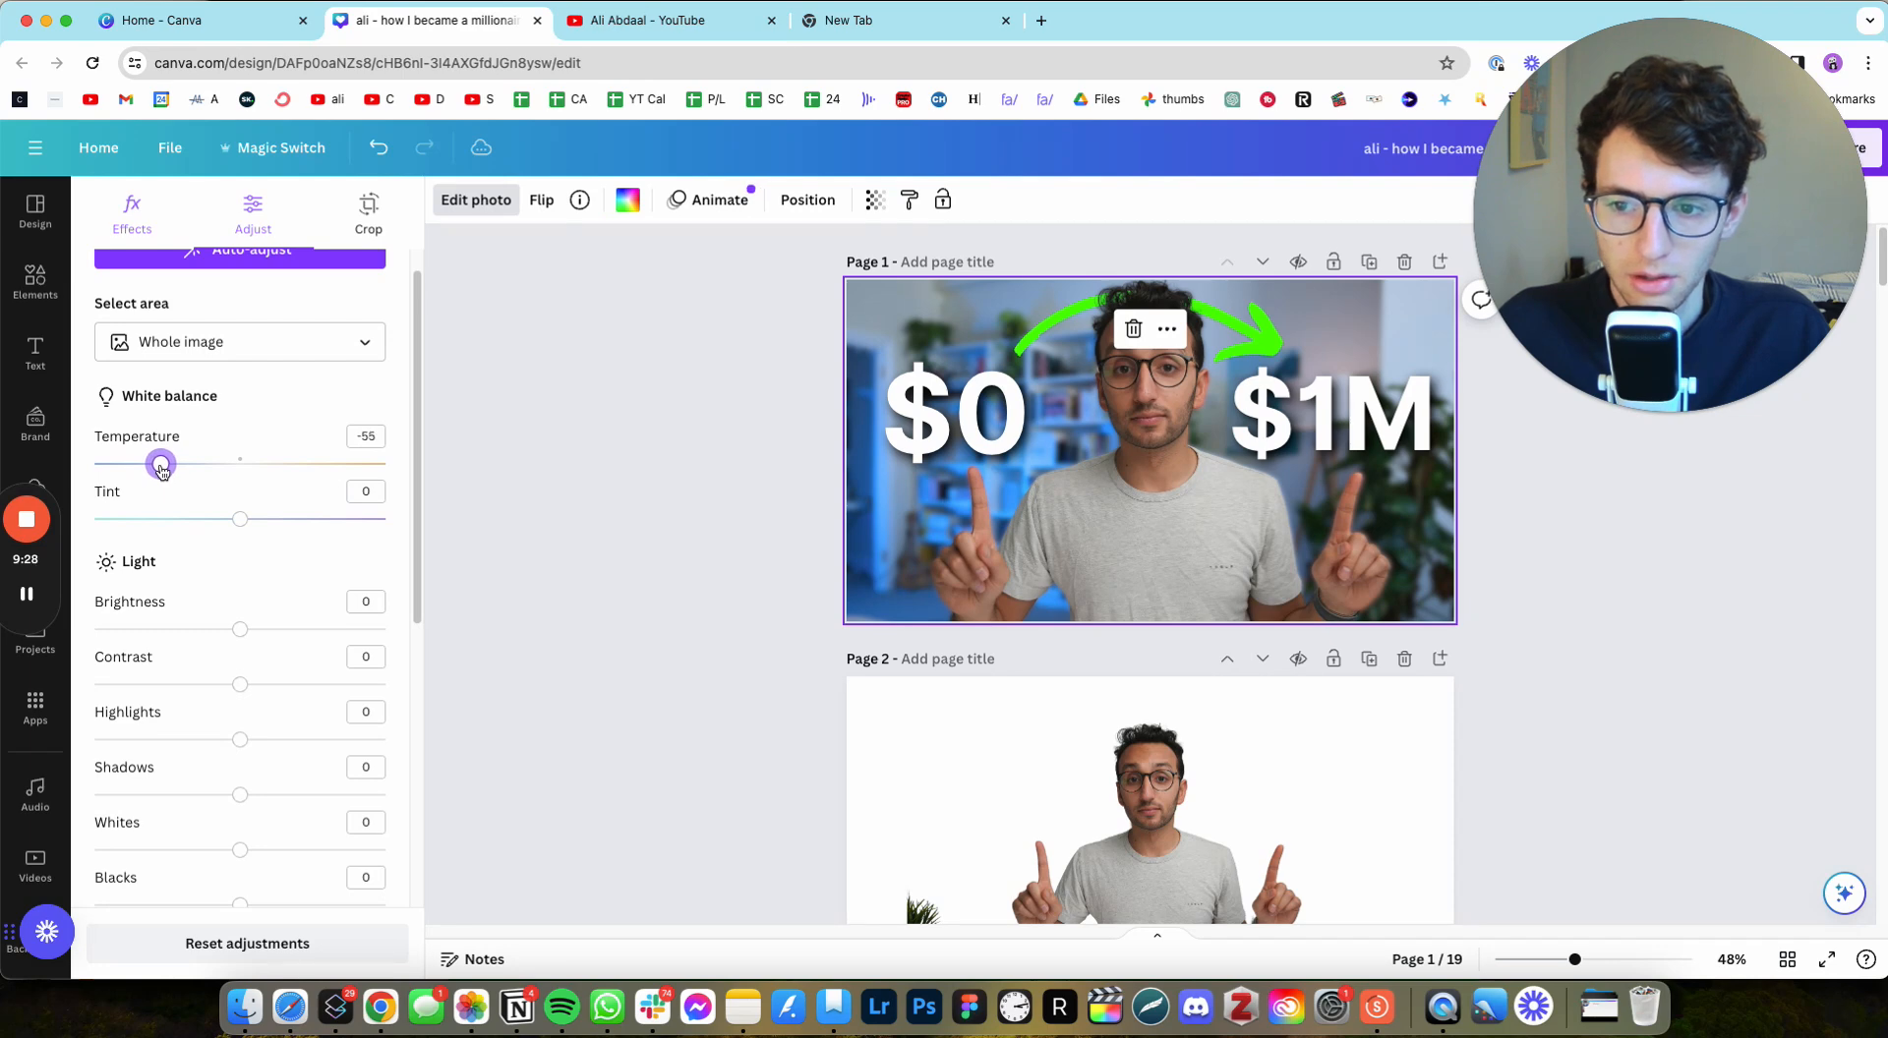
drag(242, 634, 225, 634)
Step: Adjust the man's cutout on page 1 to brightness 15, highlights 49, shadows 35 and whites 5
click(1103, 527)
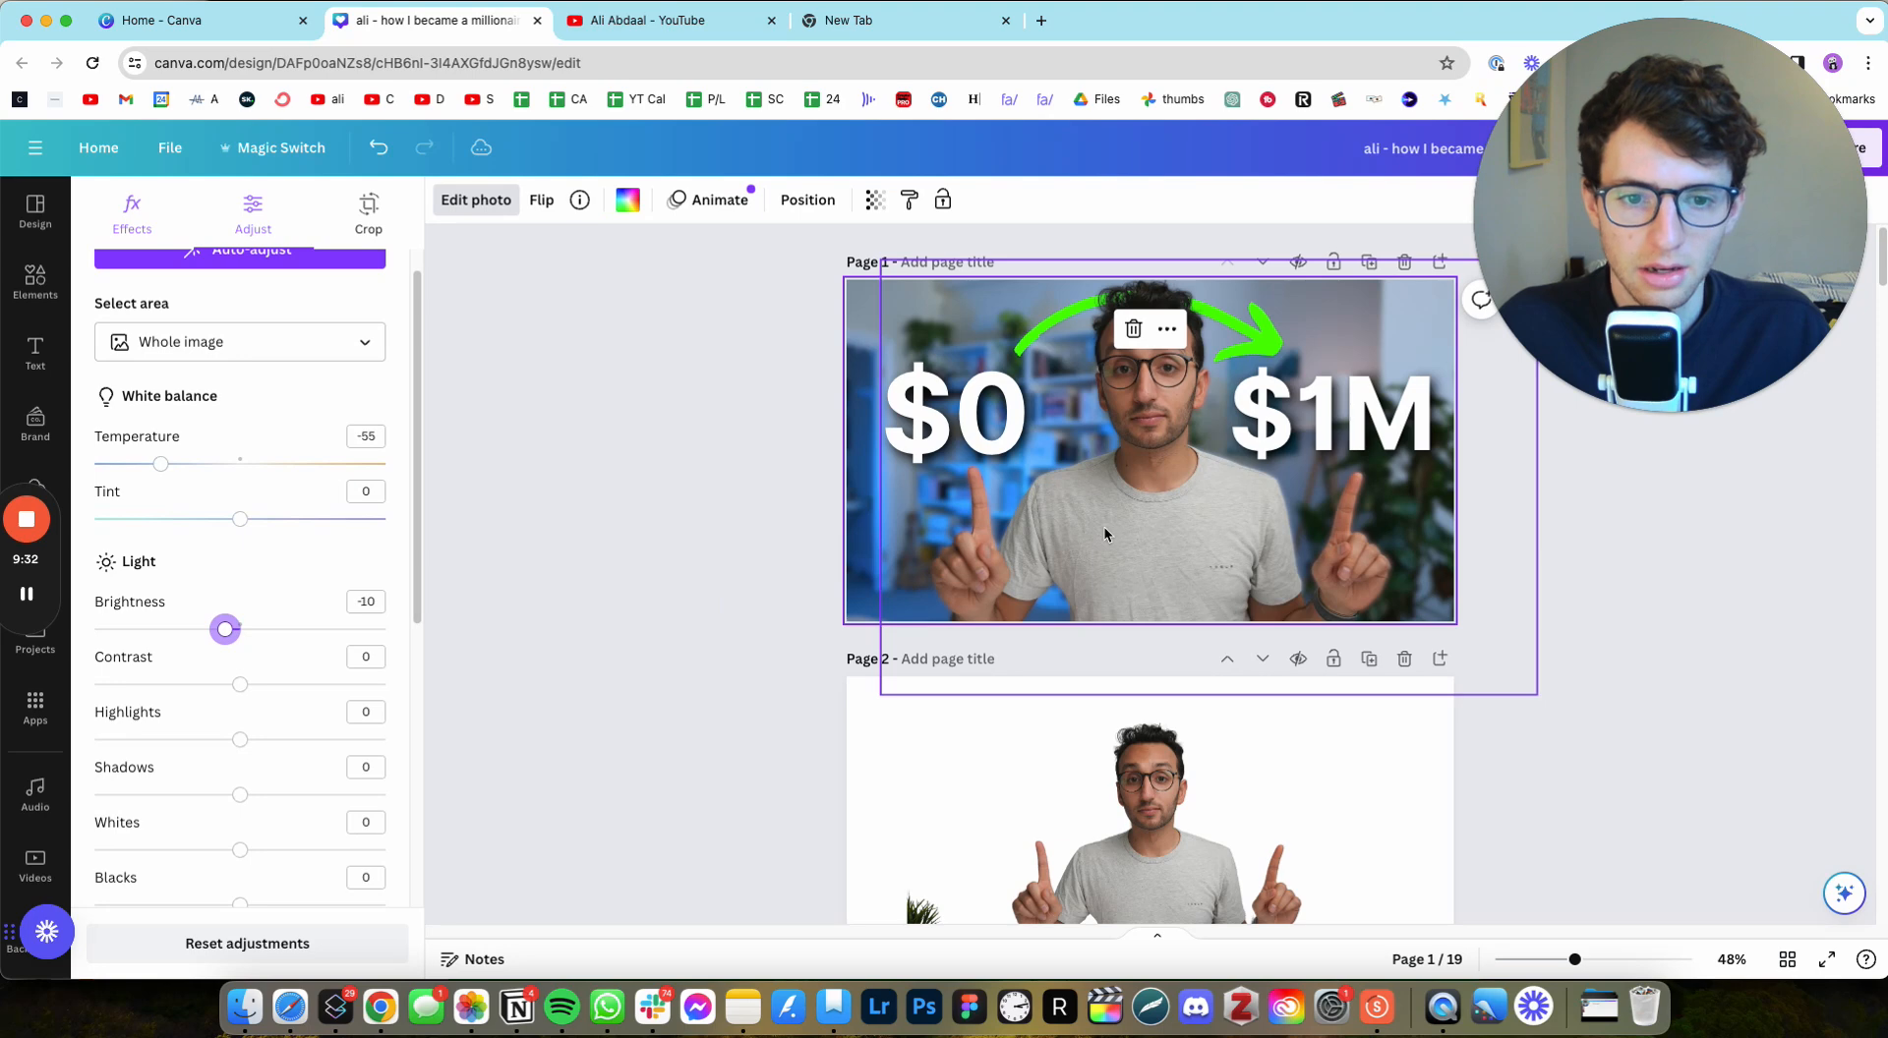
click(467, 201)
click(472, 200)
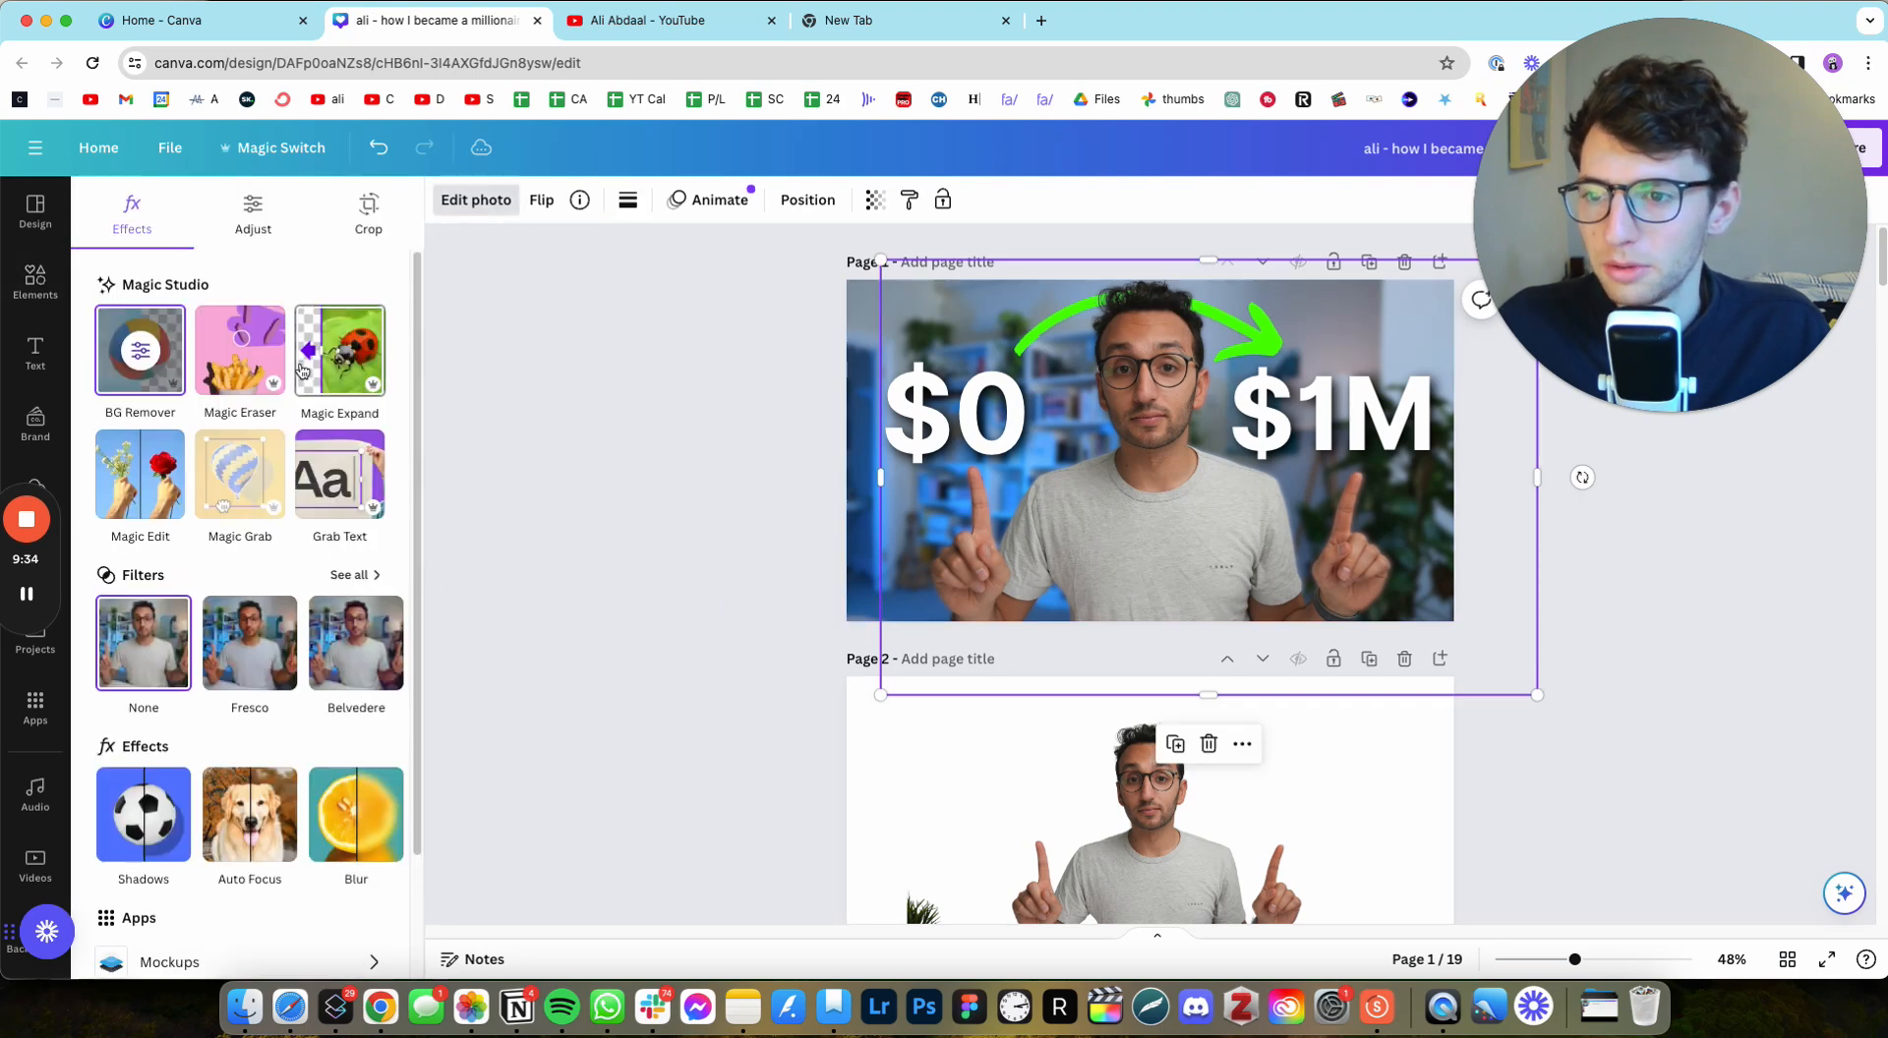
click(253, 211)
scroll(264, 393, down, 4)
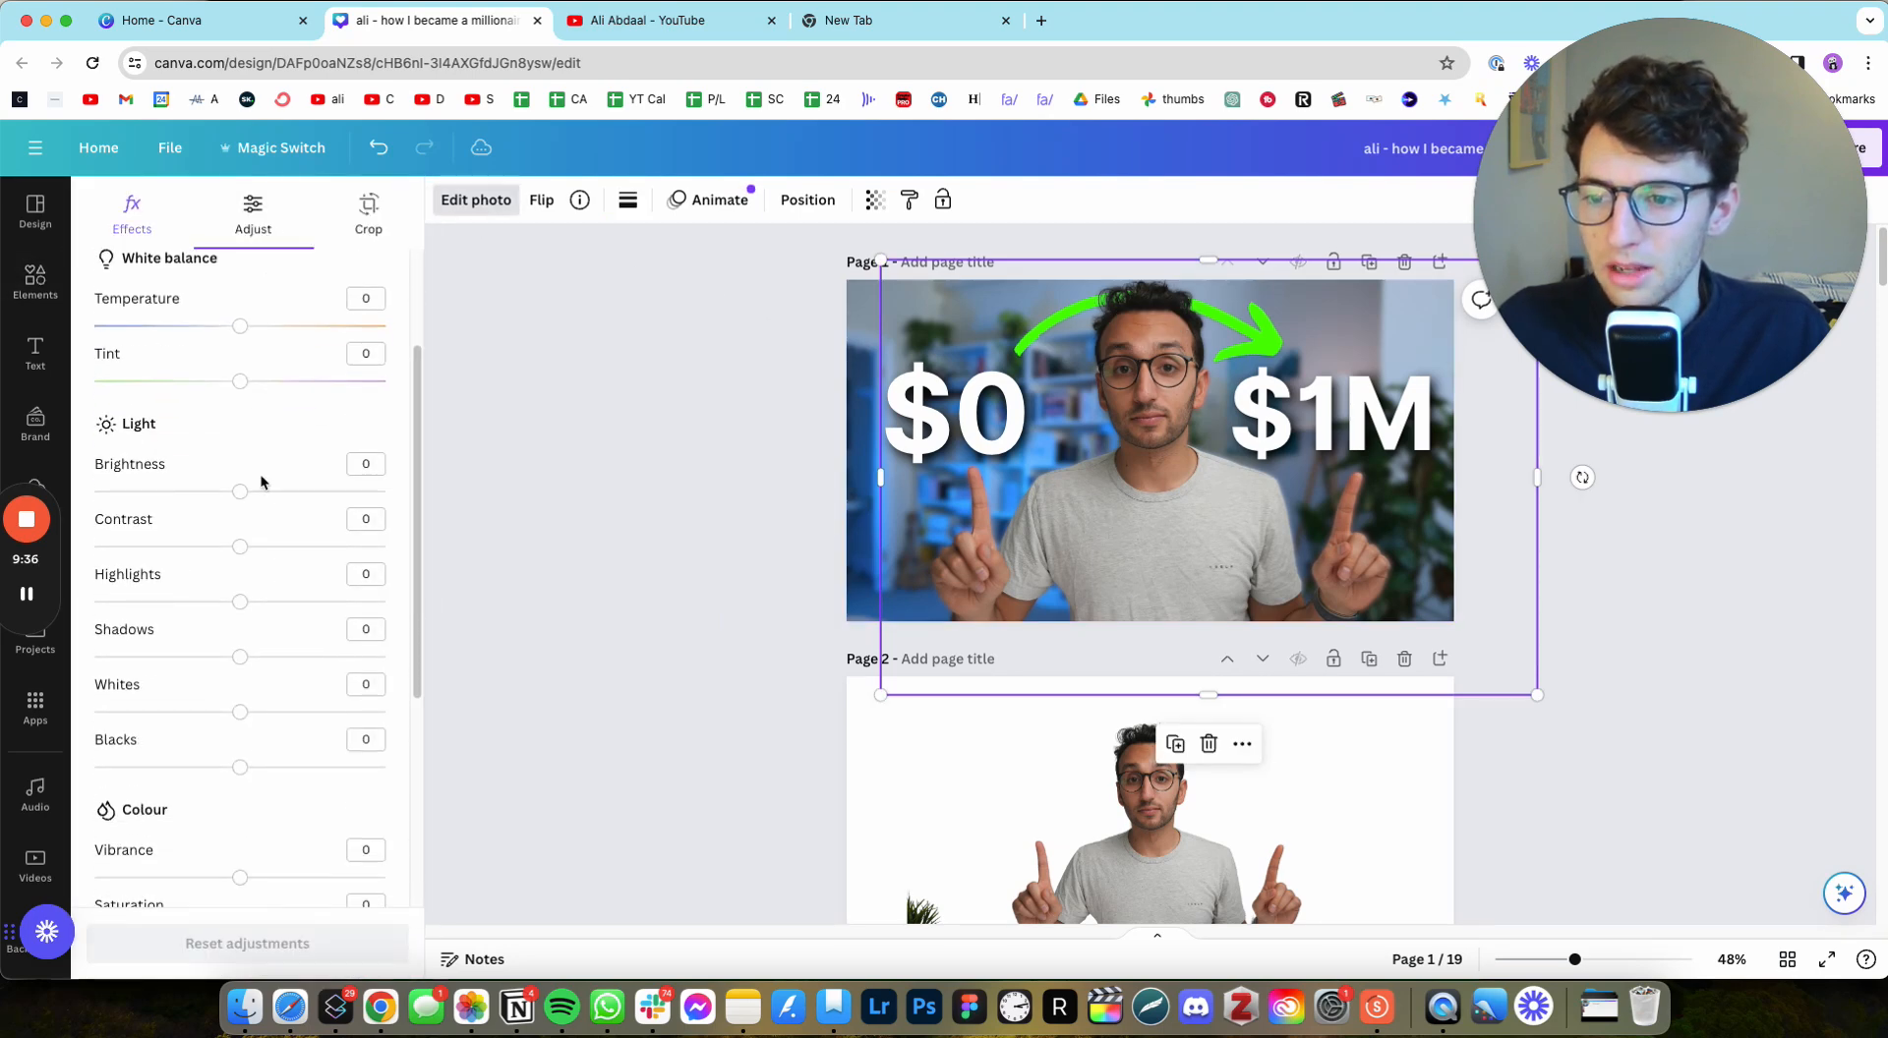
mouse_move(243, 493)
mouse_down()
mouse_move(282, 490)
mouse_move(261, 494)
mouse_up()
scroll(261, 492, down, 4)
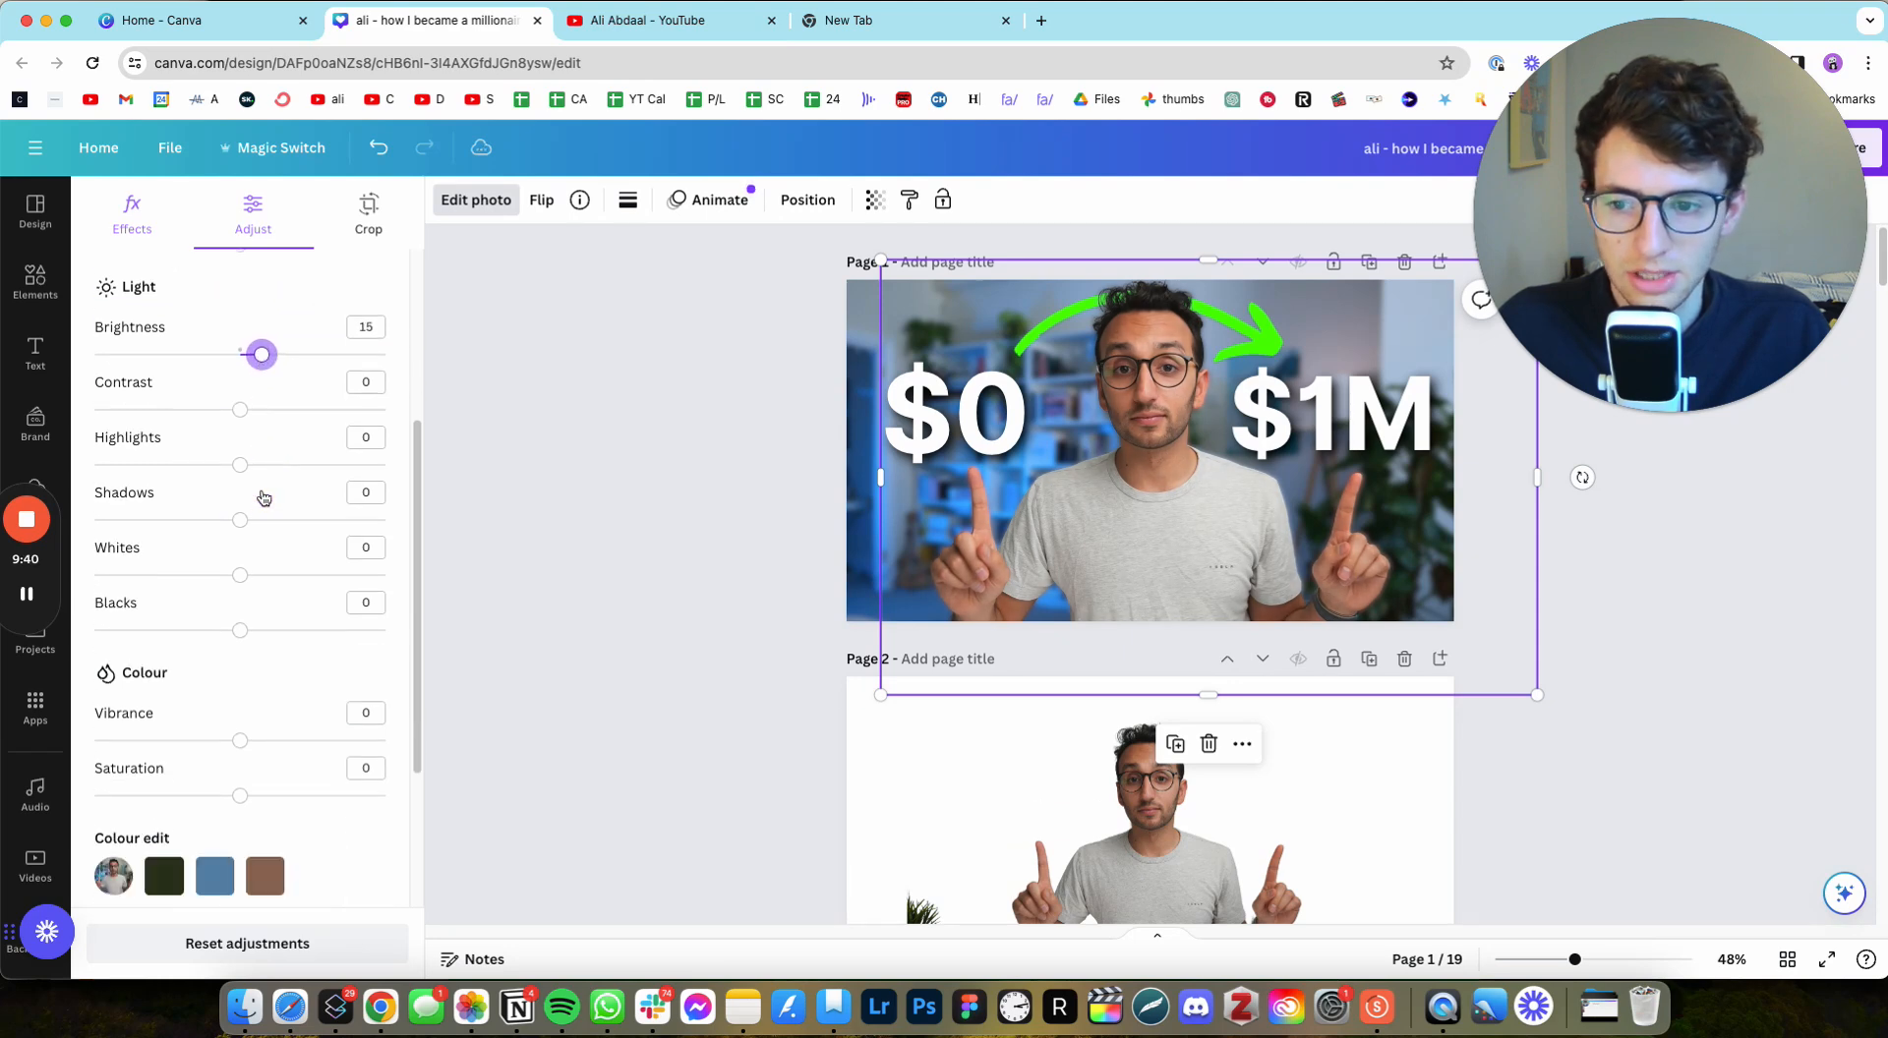
drag(239, 374, 313, 436)
drag(244, 489, 292, 485)
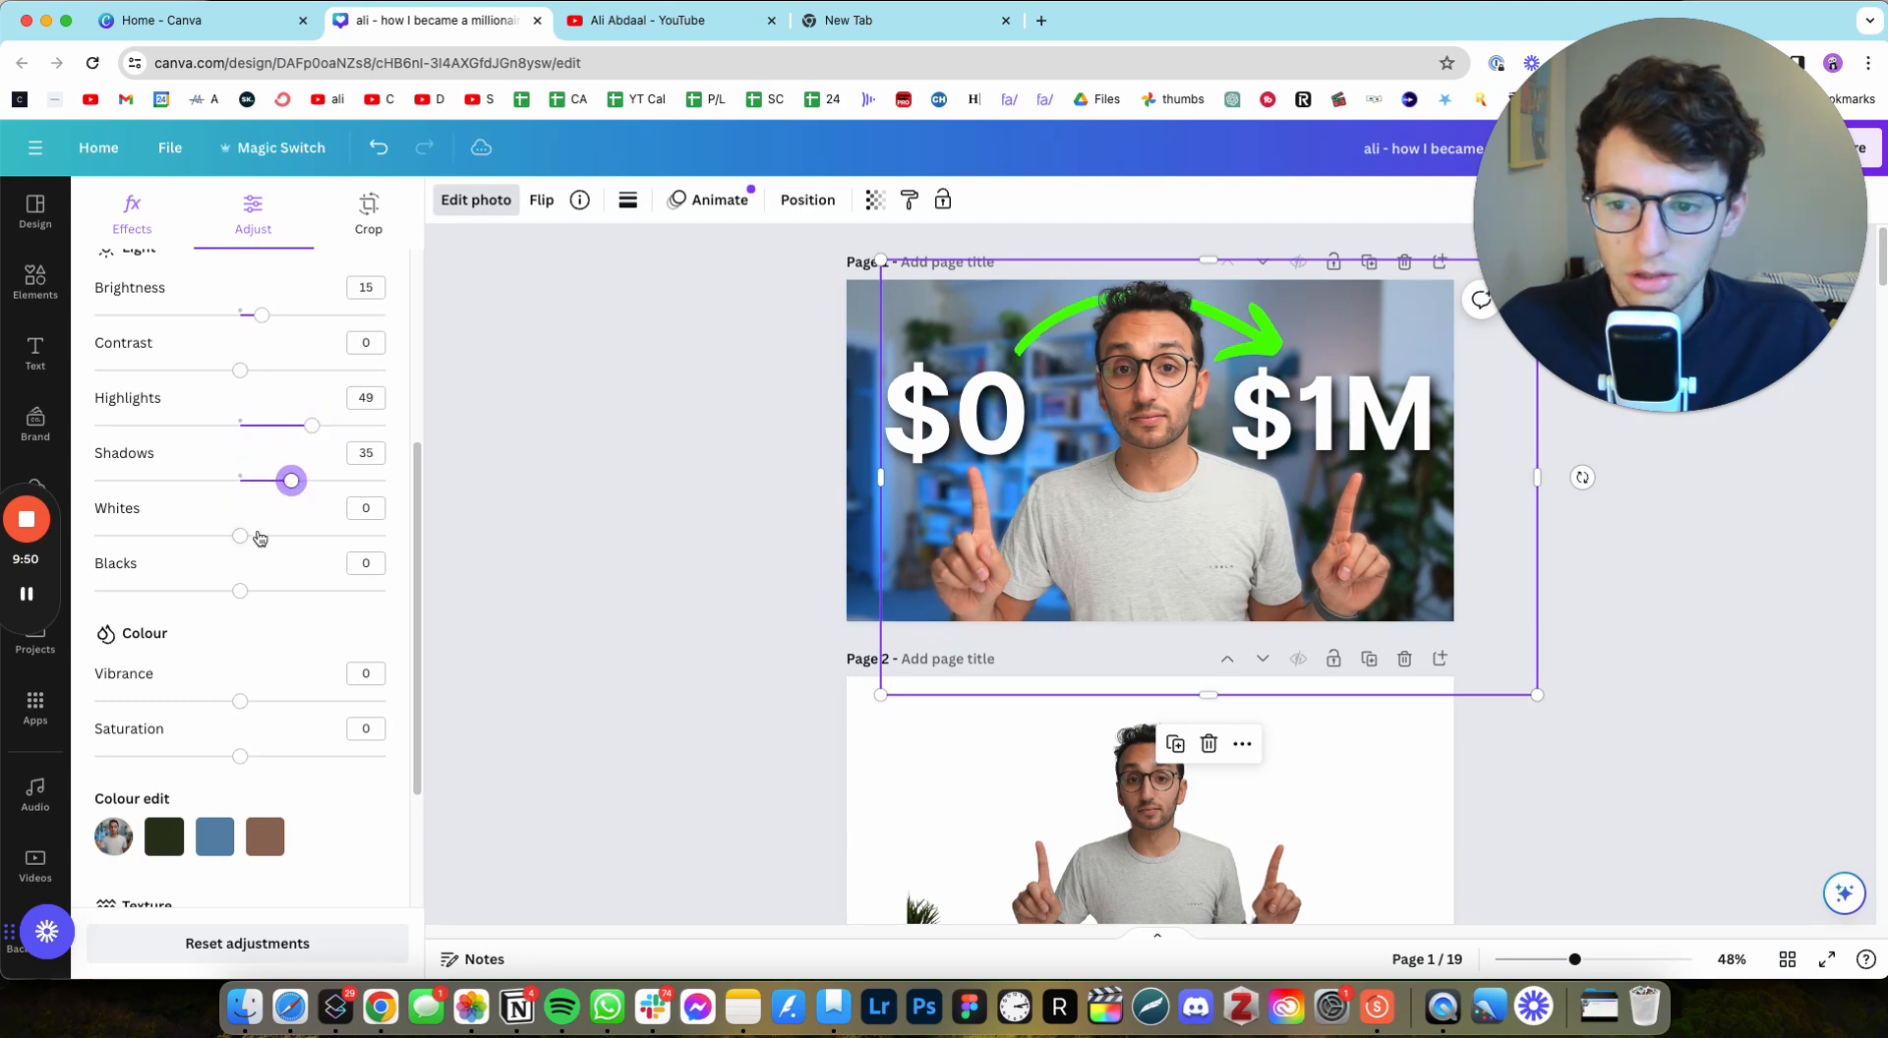
mouse_move(245, 549)
mouse_down()
mouse_move(287, 548)
mouse_move(248, 548)
mouse_up()
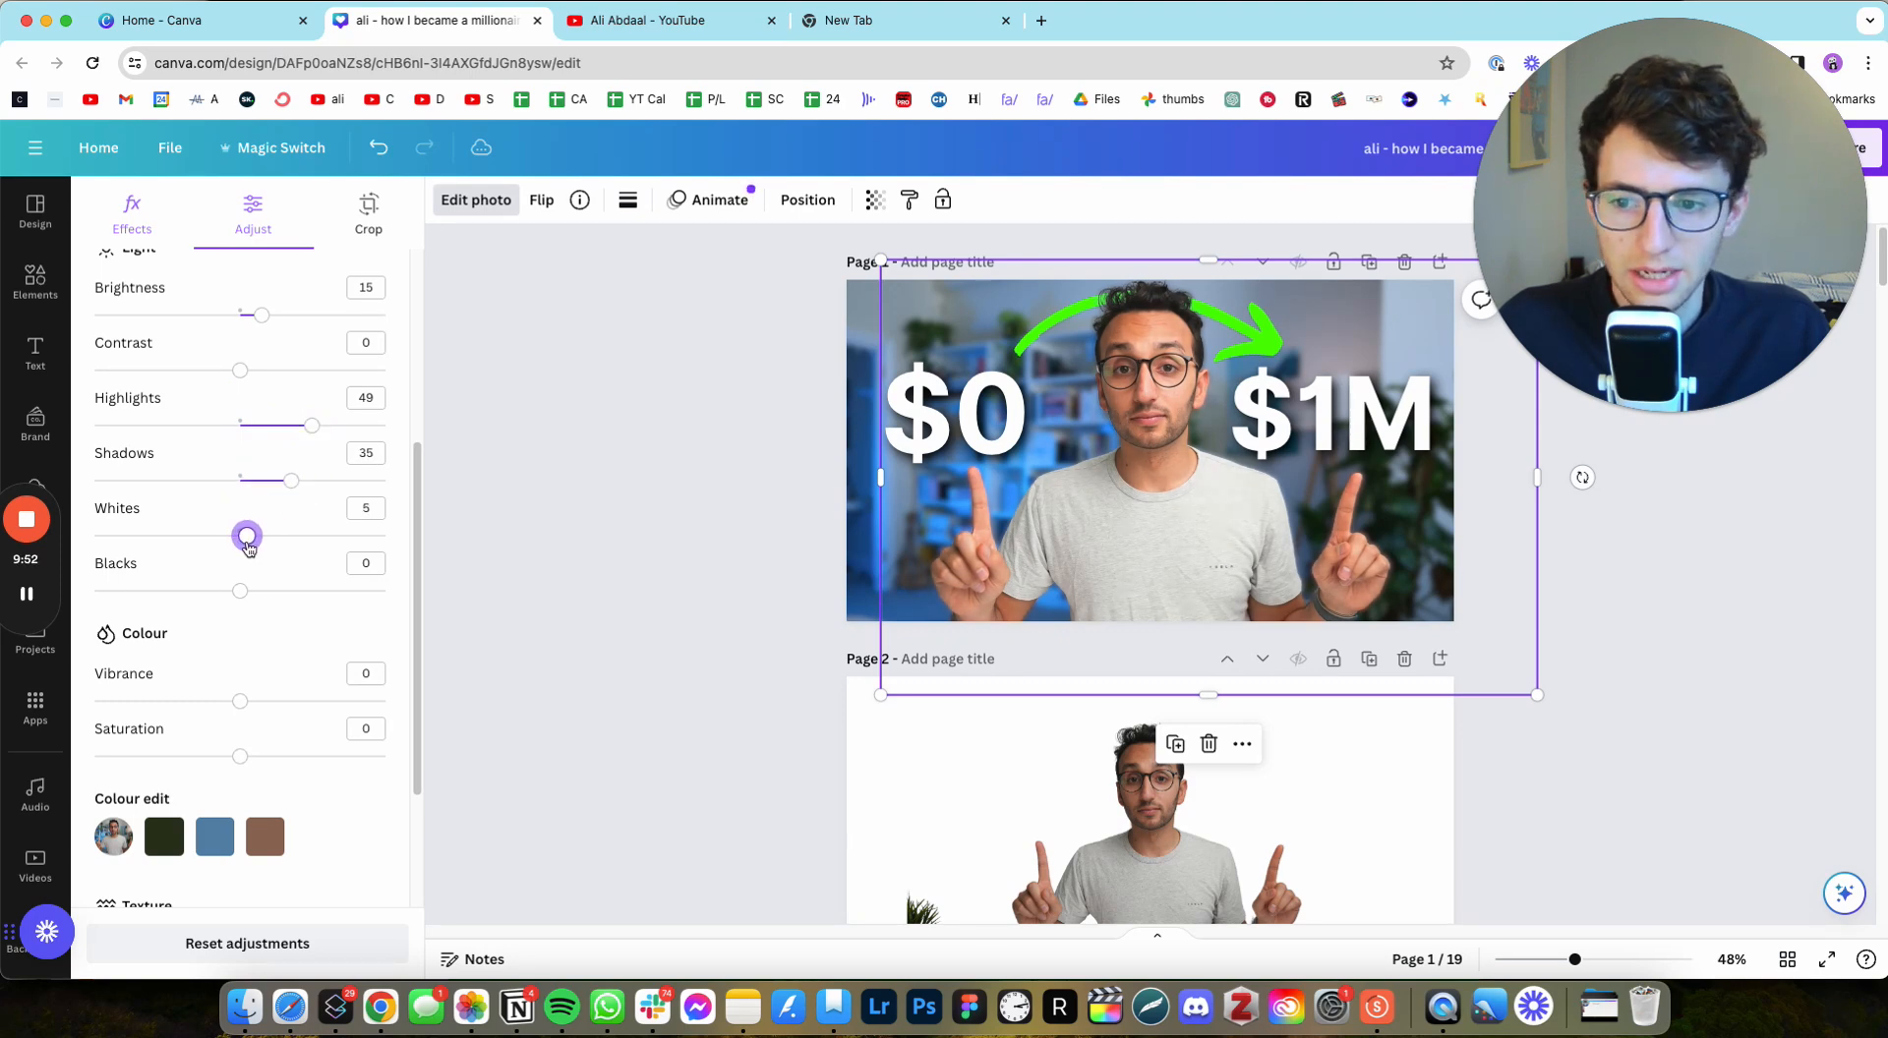
Step: Set the cutout's texture sharpness to 10 and deselect the layer
scroll(286, 522, down, 1)
scroll(293, 581, down, 1)
scroll(293, 581, down, 5)
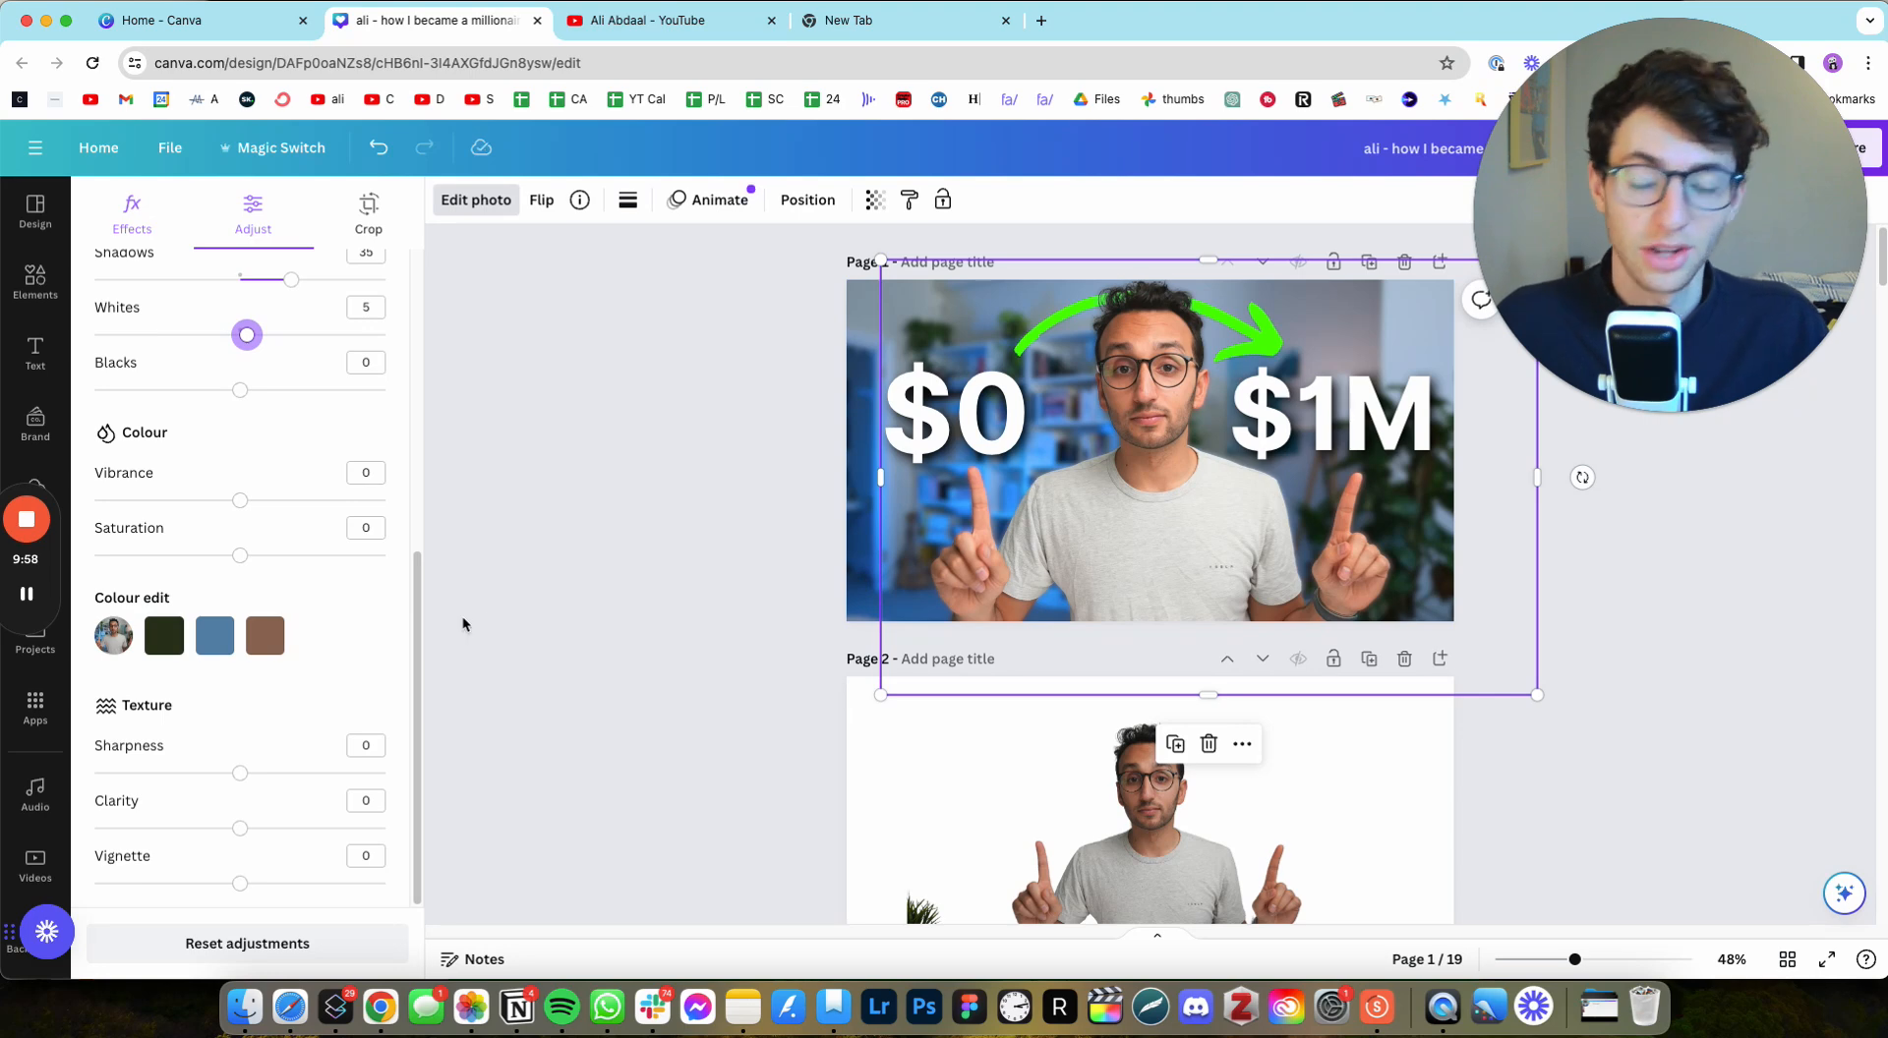
click(367, 749)
text(10)
key(Return)
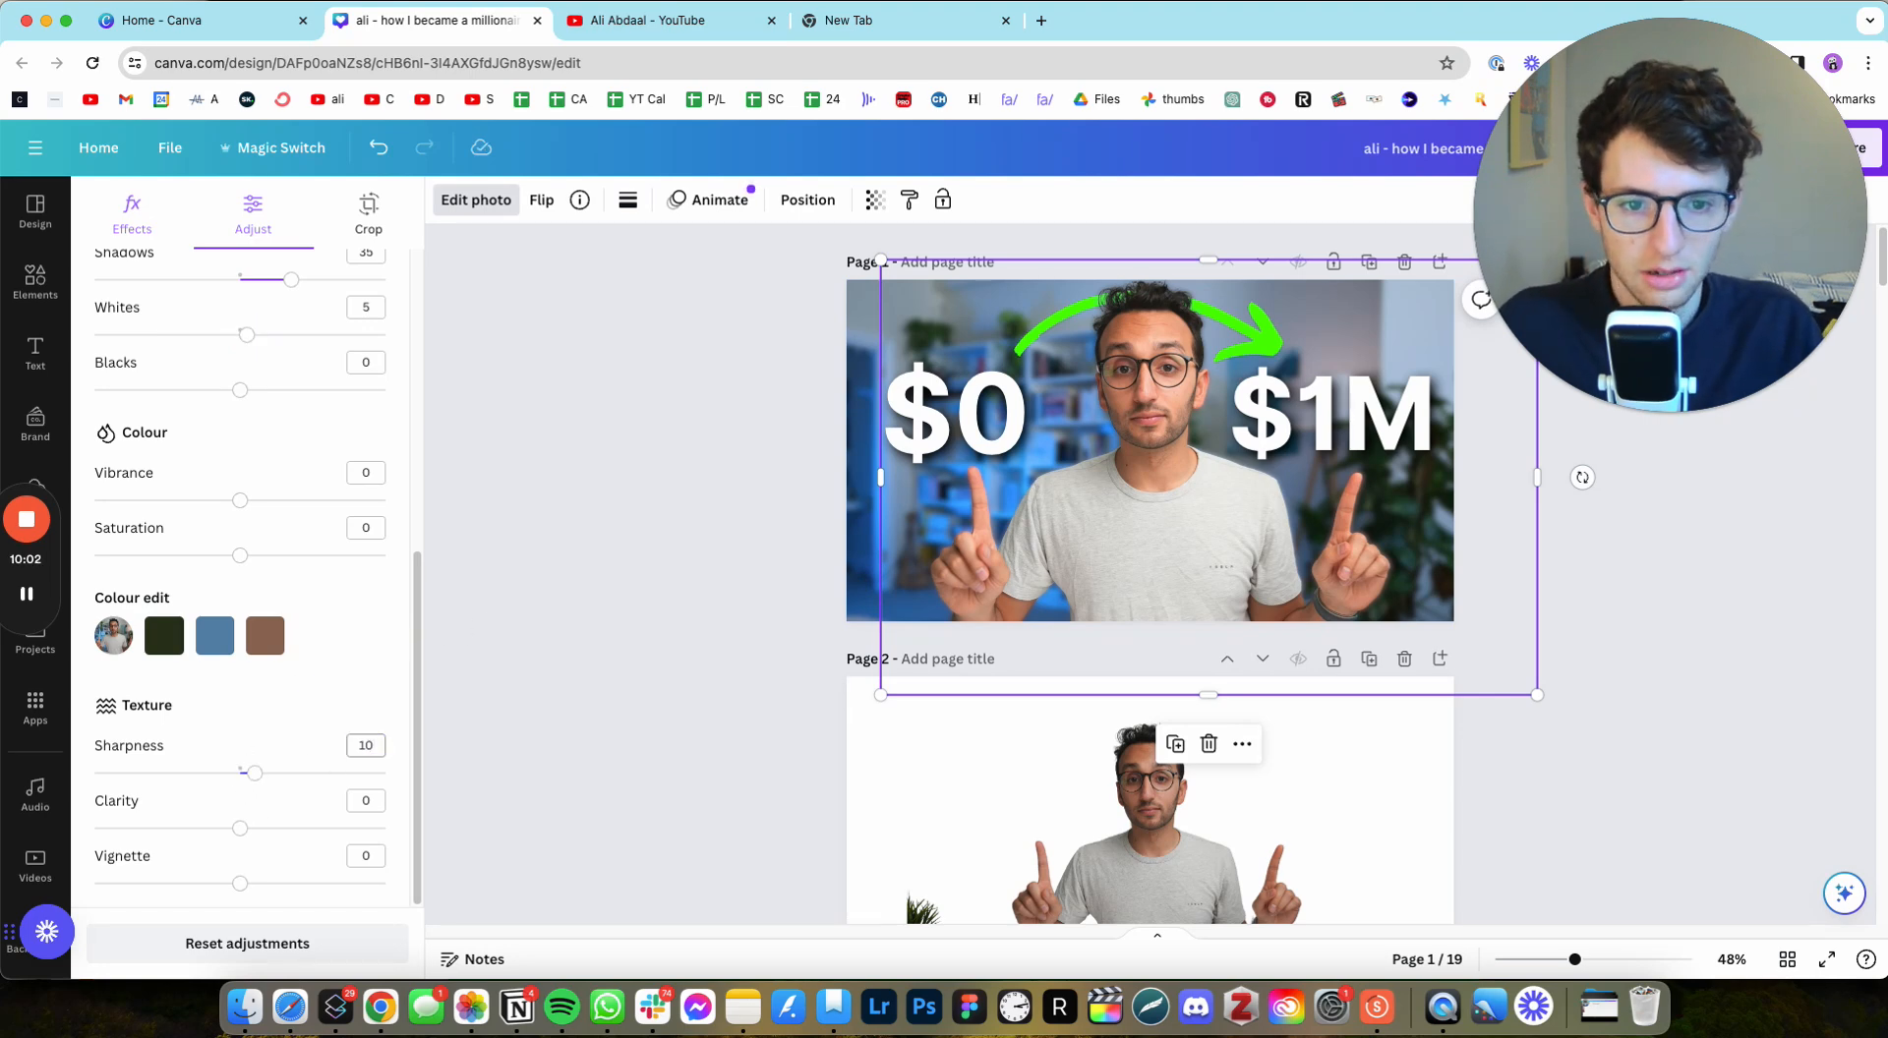
click(543, 593)
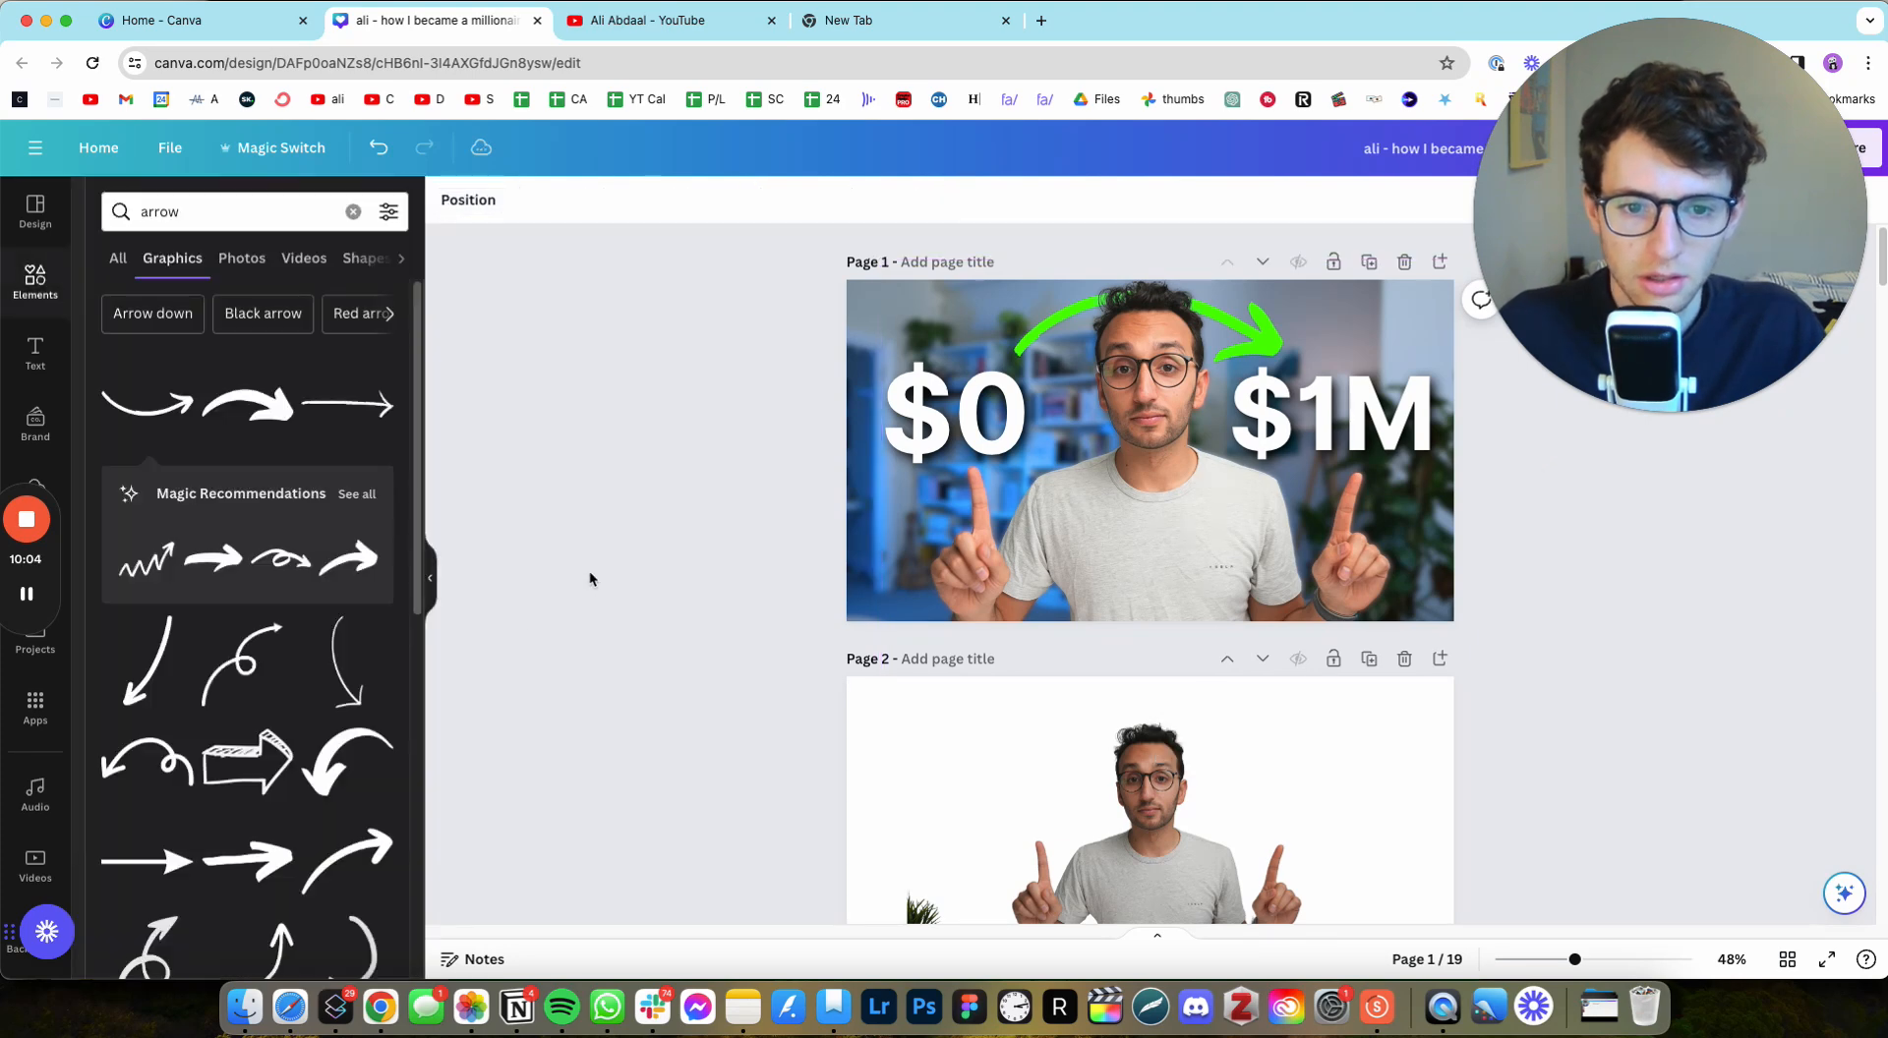
Step: Delete the man's cutout from page 1 to preview the blurred background alone, and undo the deletion
scroll(764, 529, down, 2)
scroll(1540, 570, up, 1)
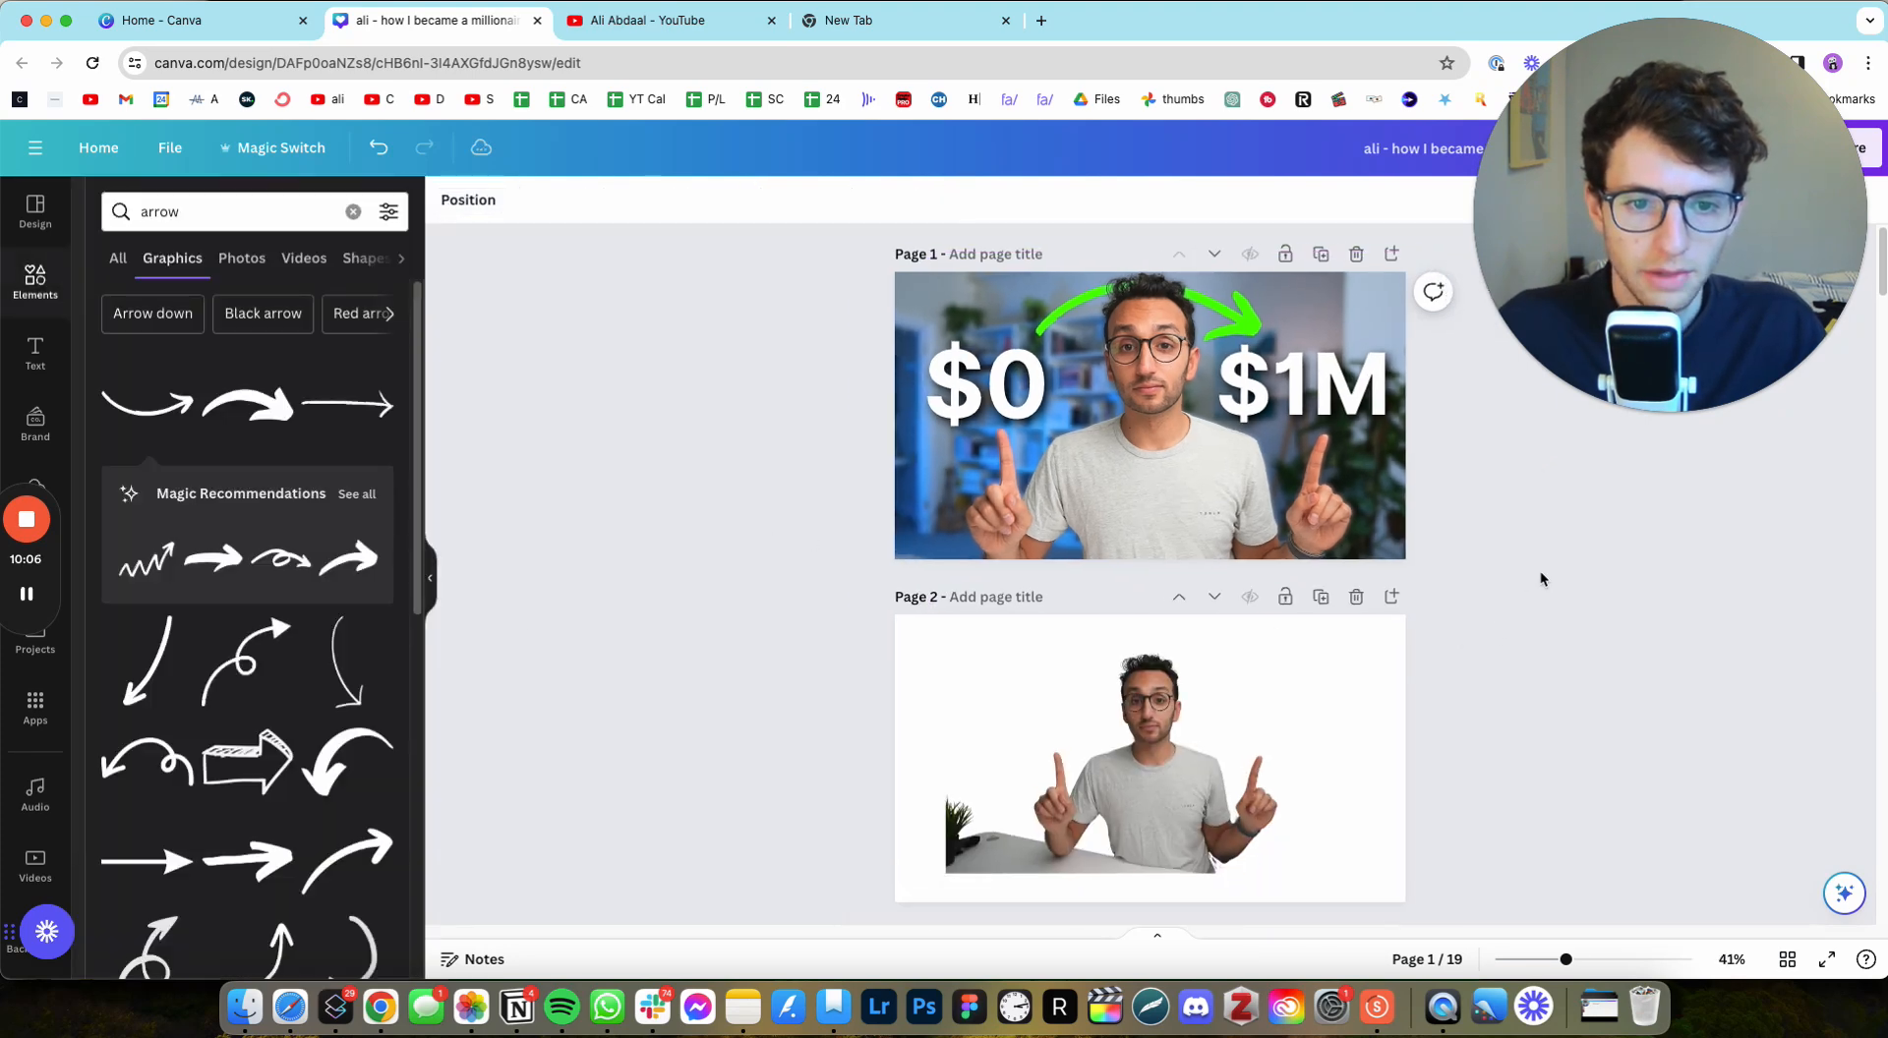
click(921, 539)
click(1547, 611)
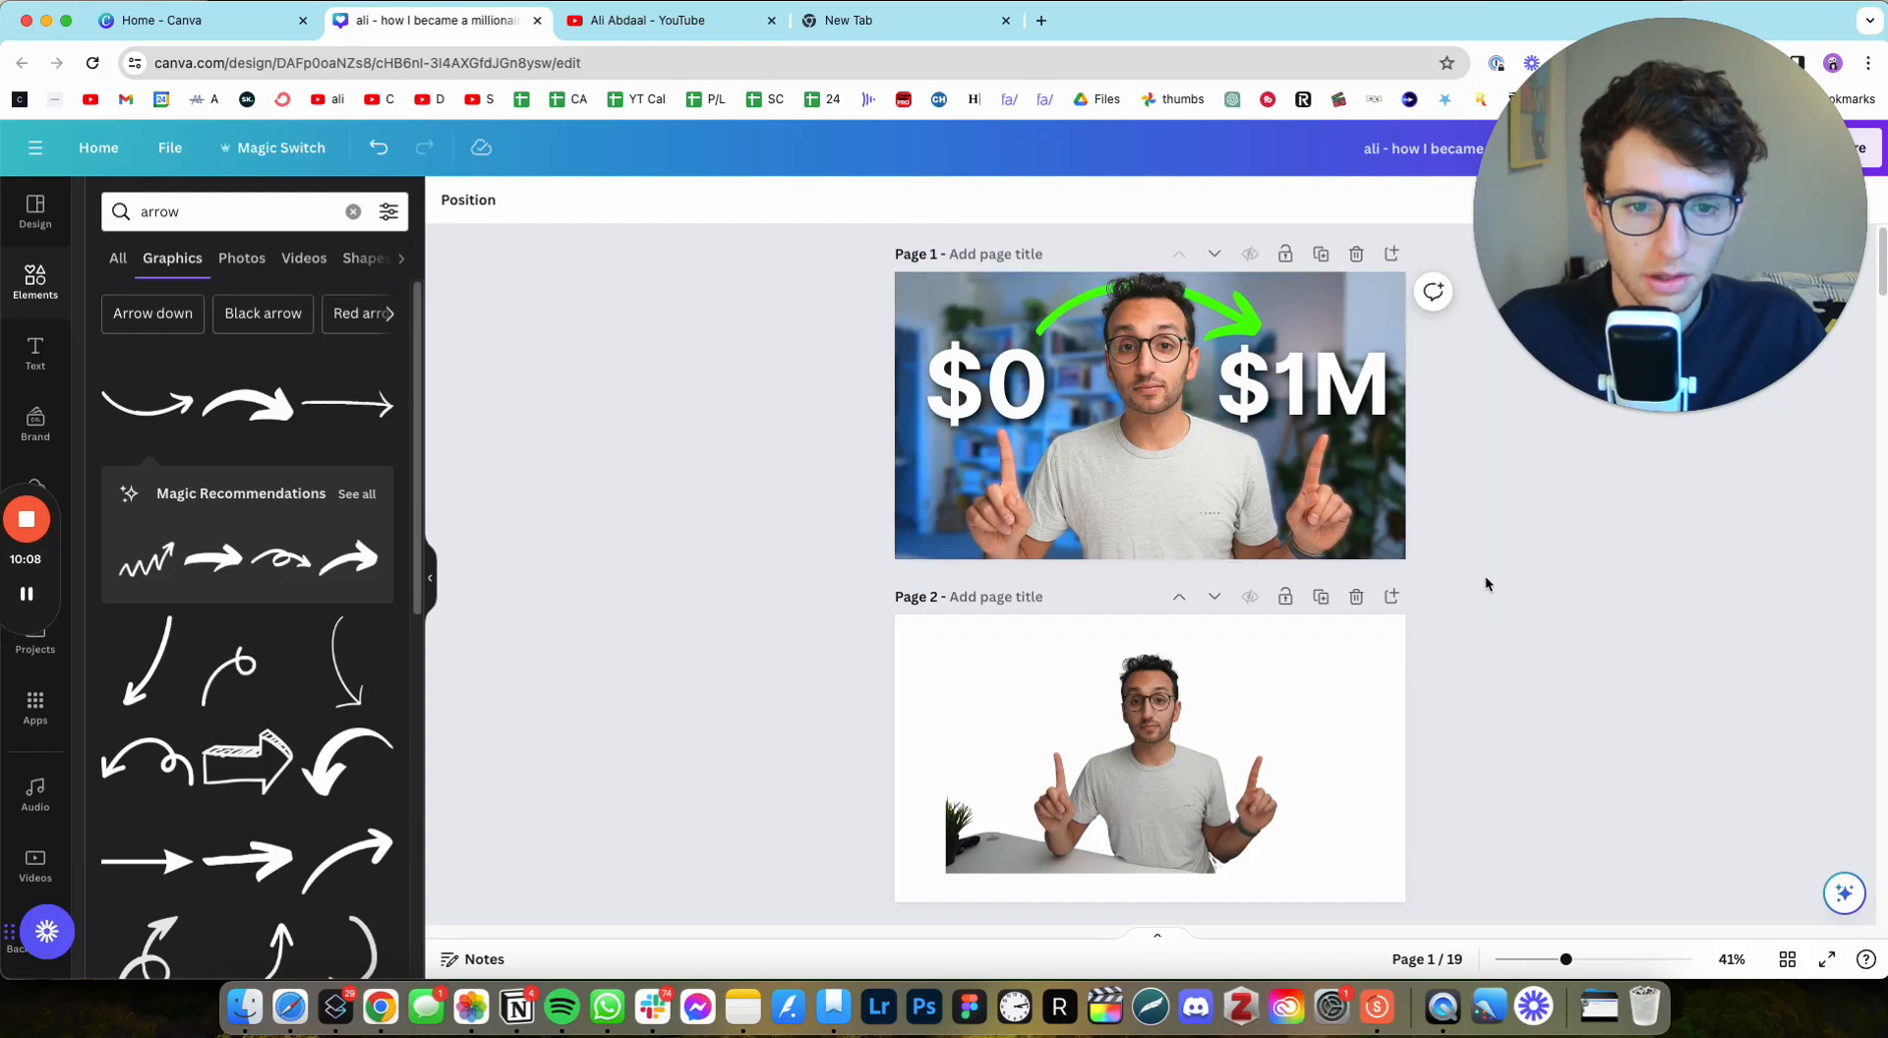
click(1251, 506)
key(super+z)
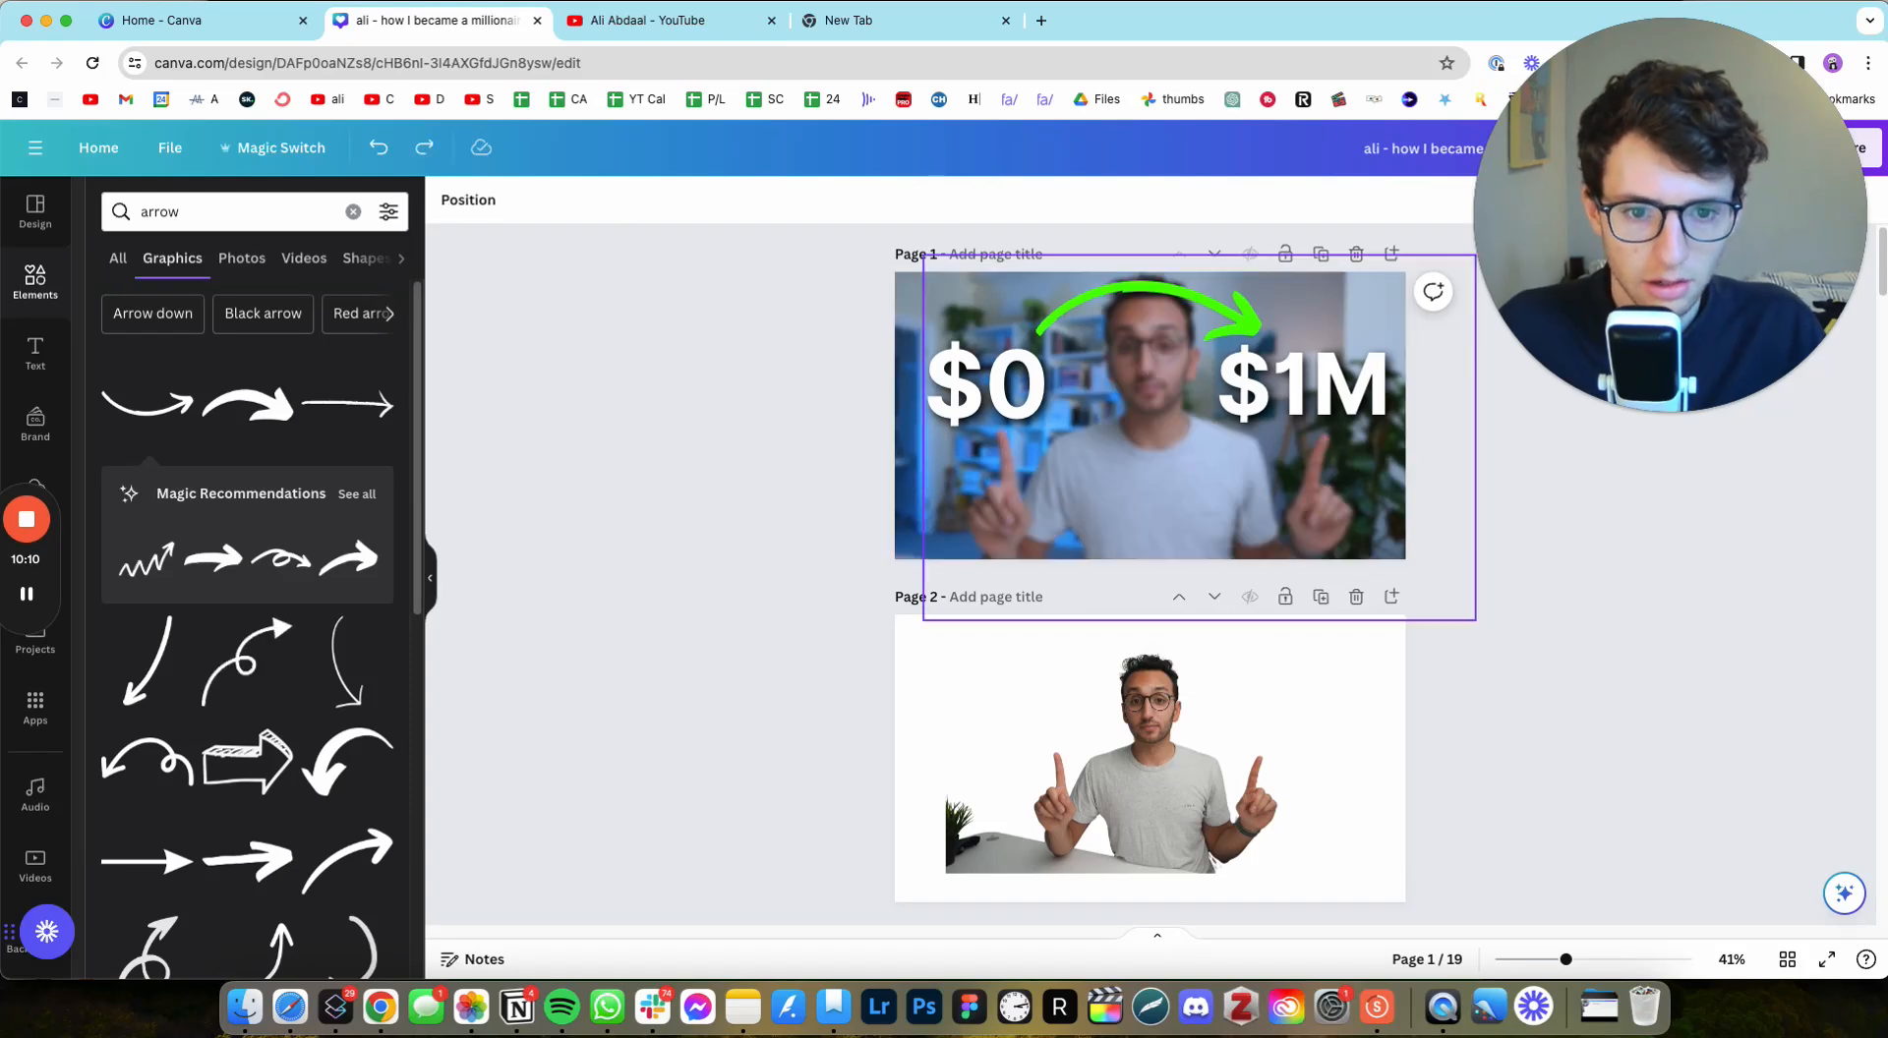
click(1556, 572)
scroll(1560, 573, up, 3)
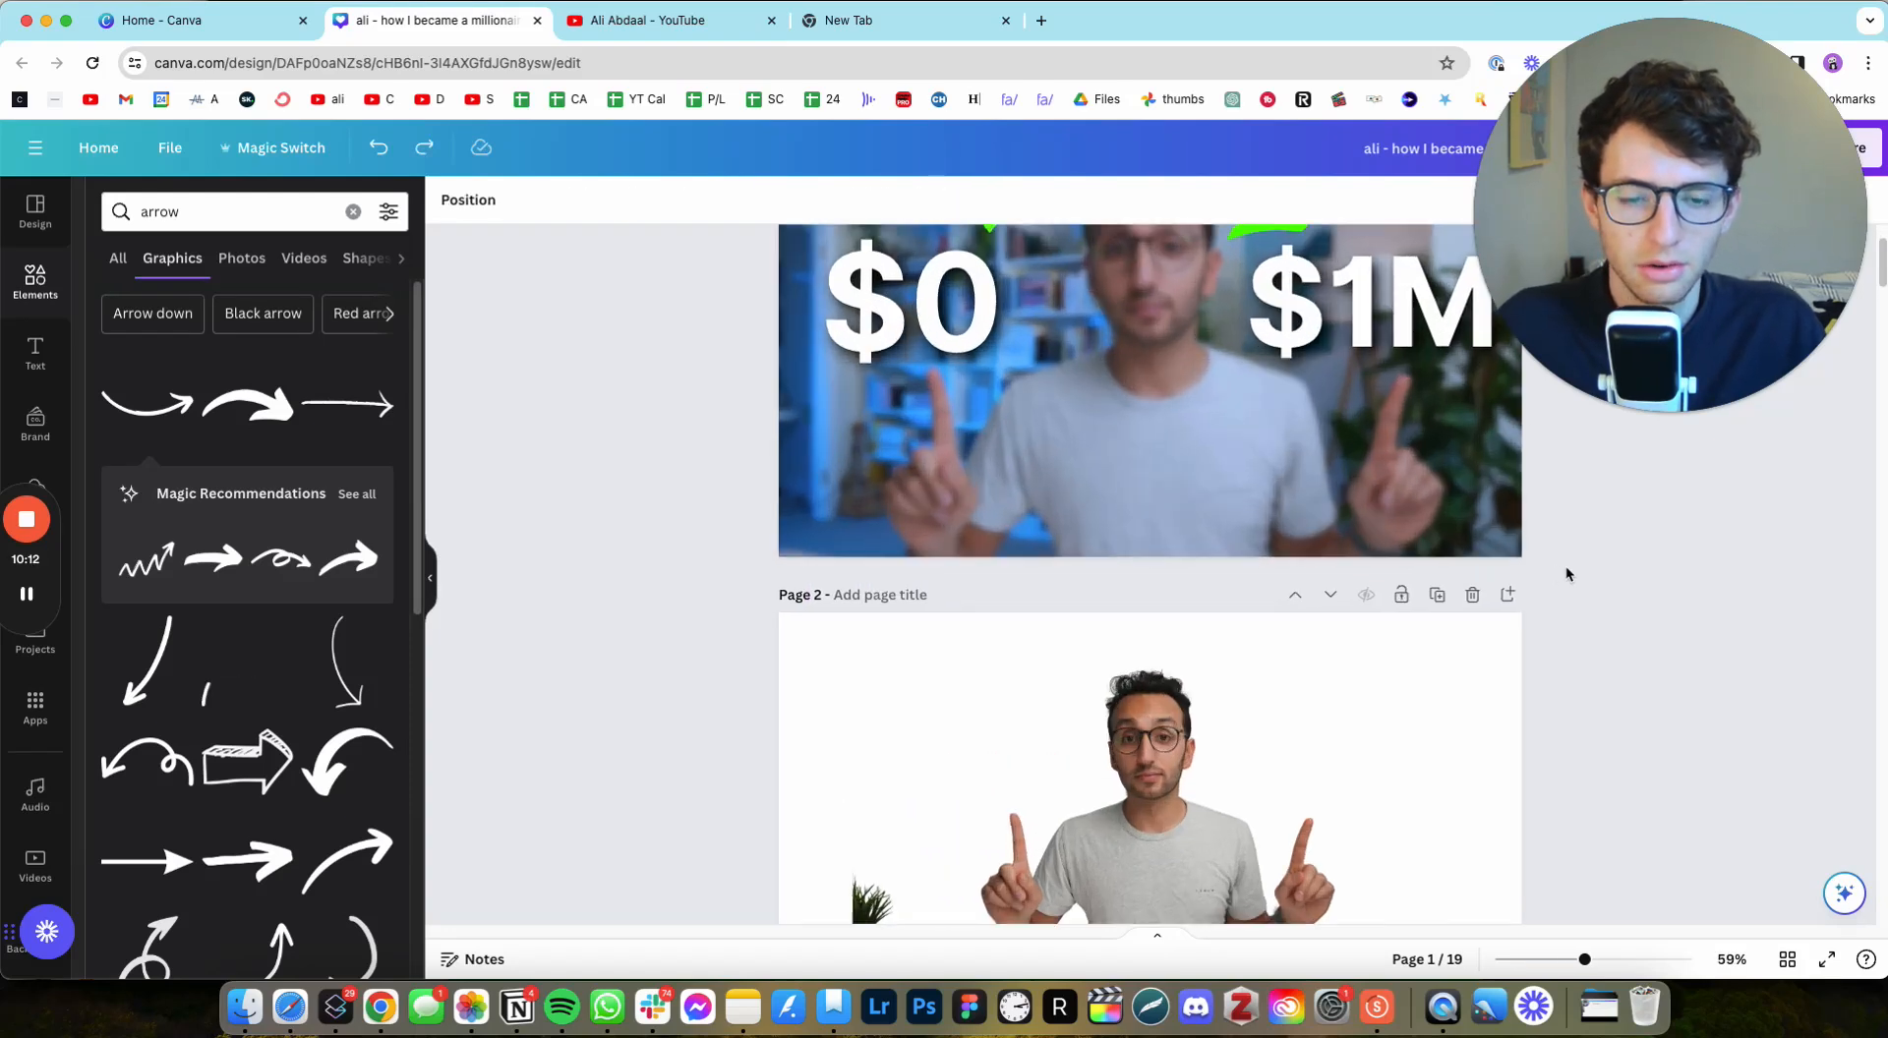
scroll(1560, 574, up, 2)
click(1217, 548)
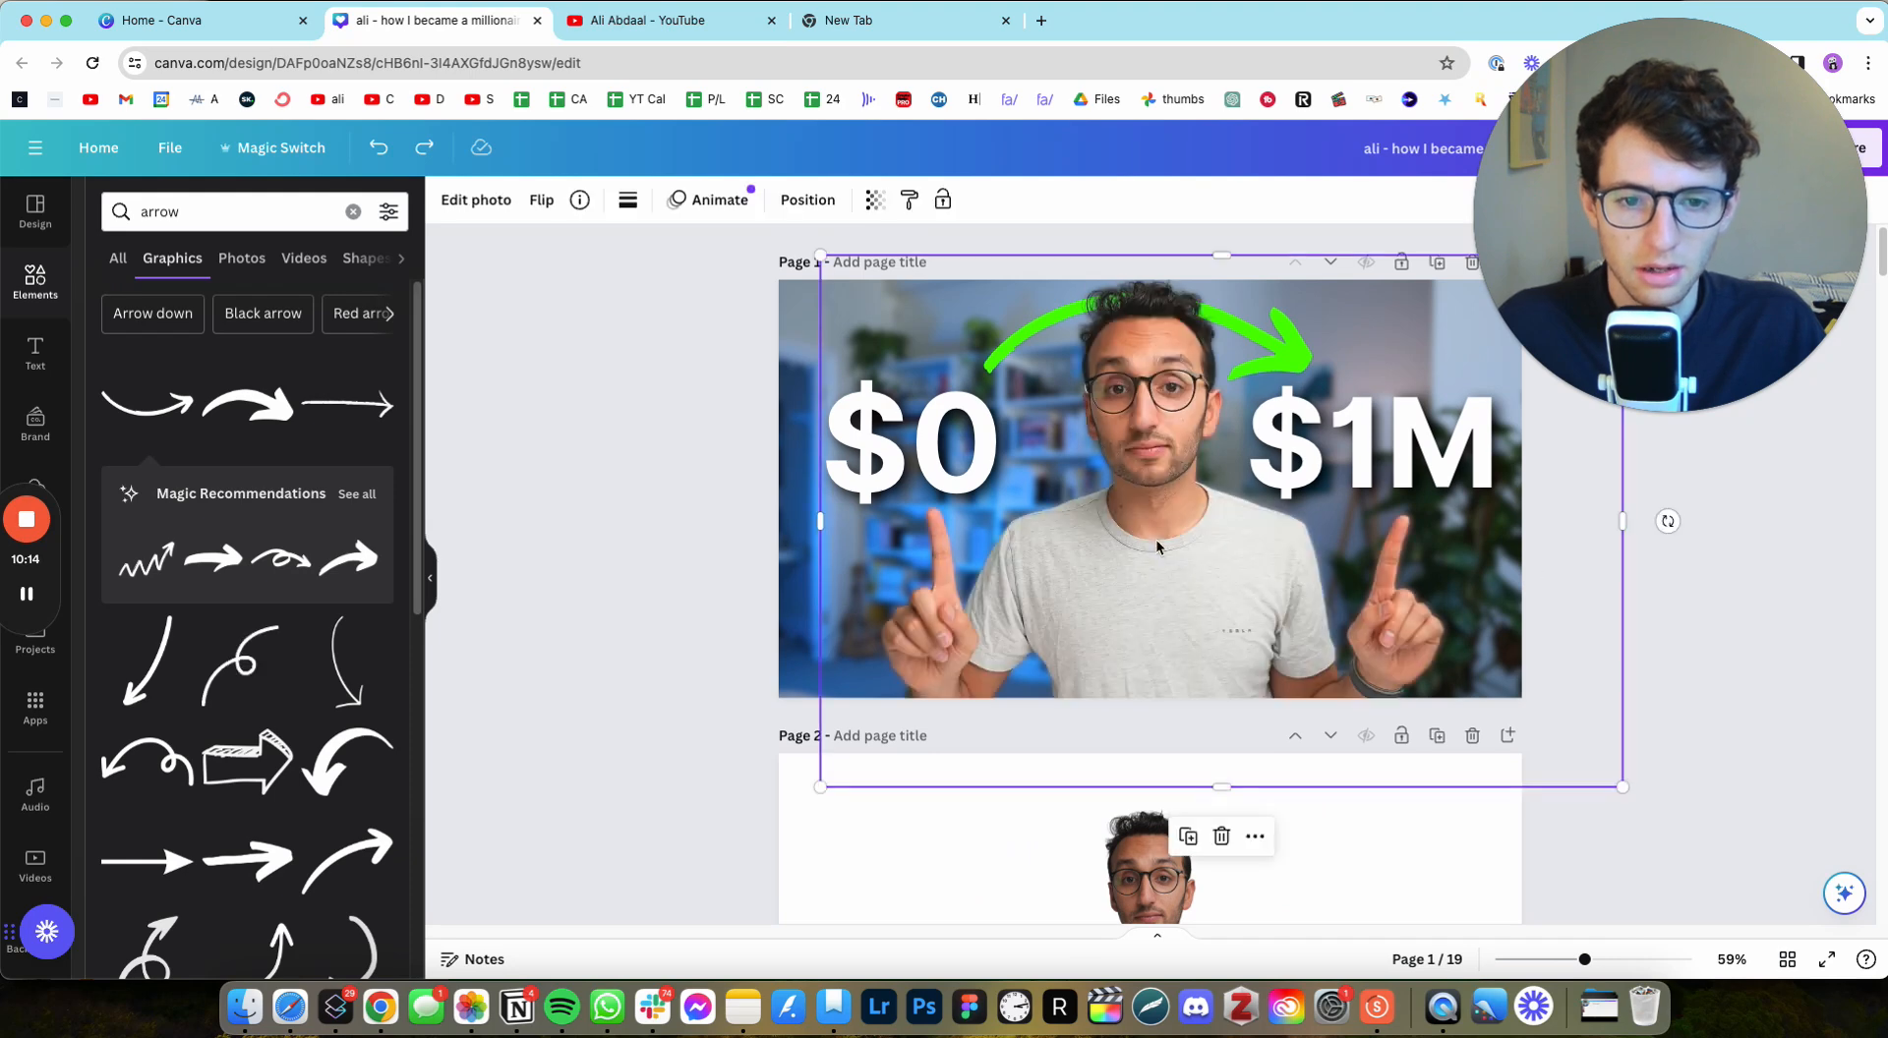
click(675, 450)
click(781, 582)
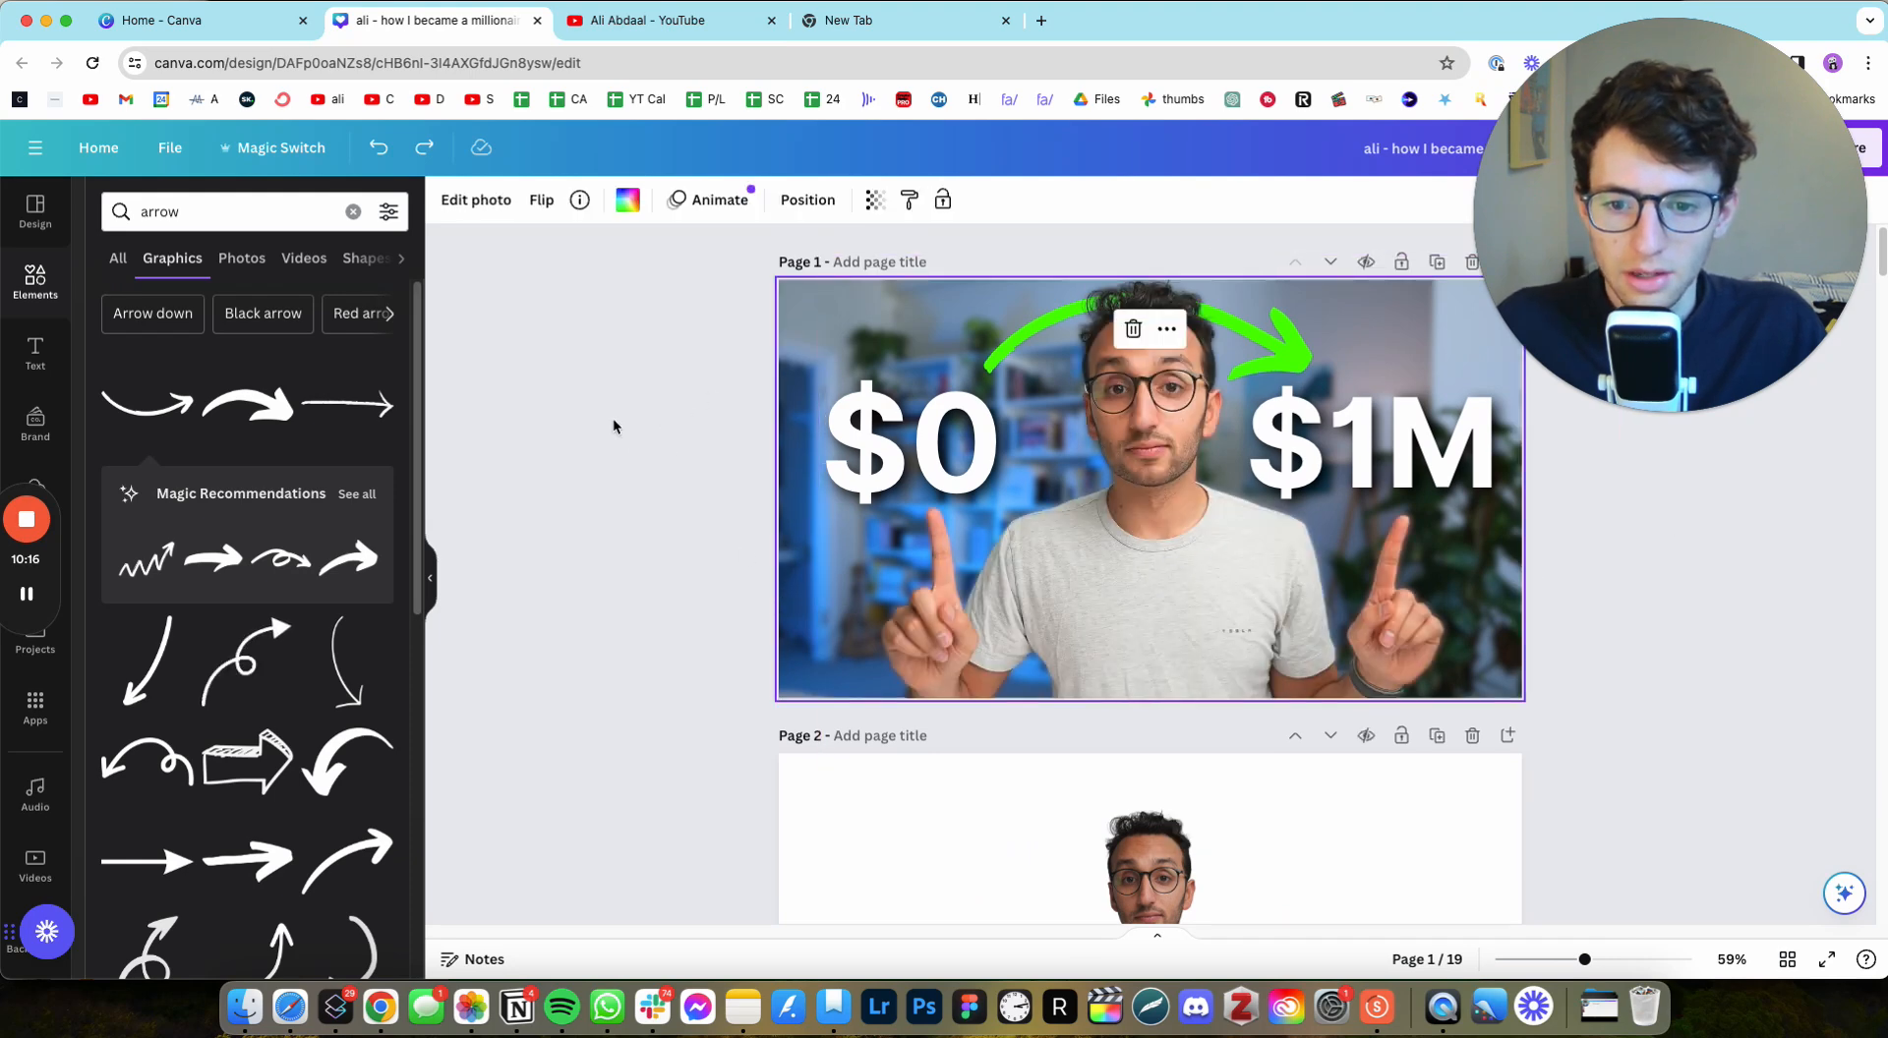
click(706, 429)
Step: Move the earlier thumbnail version on page 4 up two places so it sits directly below page 1
scroll(706, 429, down, 3)
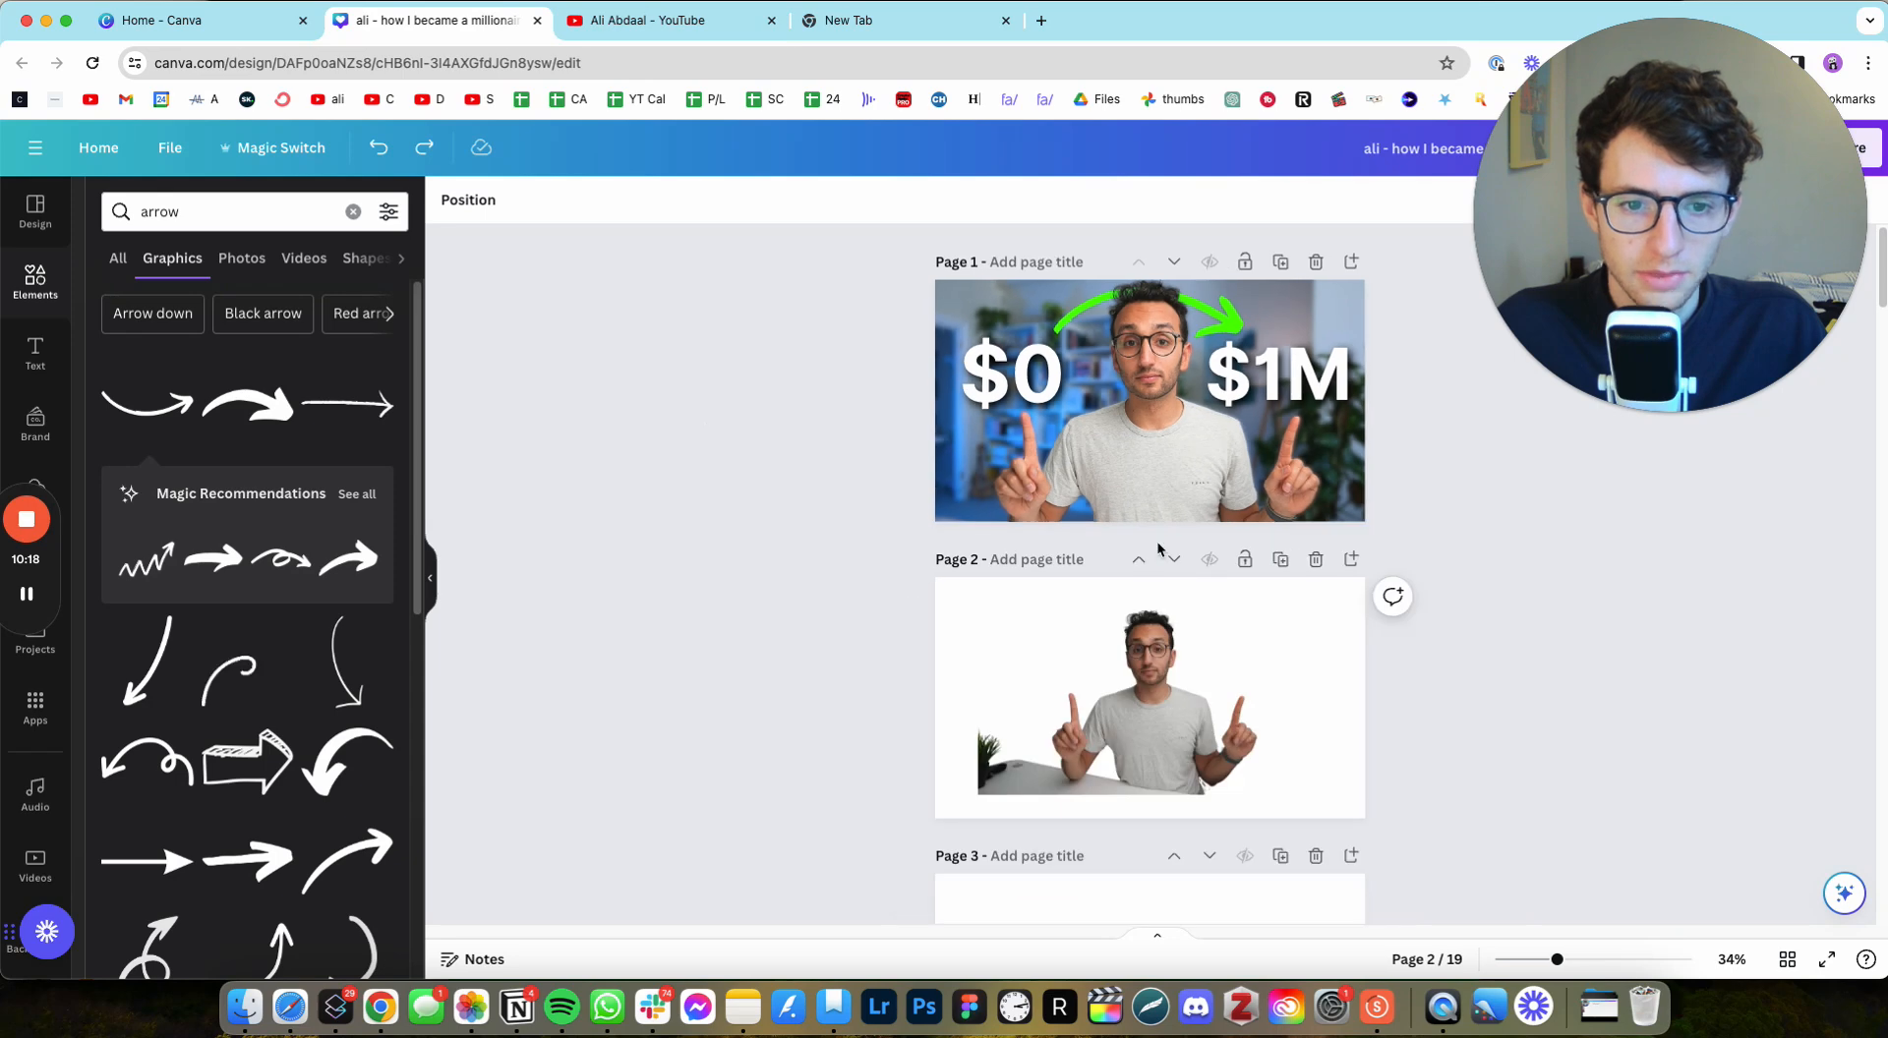
scroll(1157, 547, down, 4)
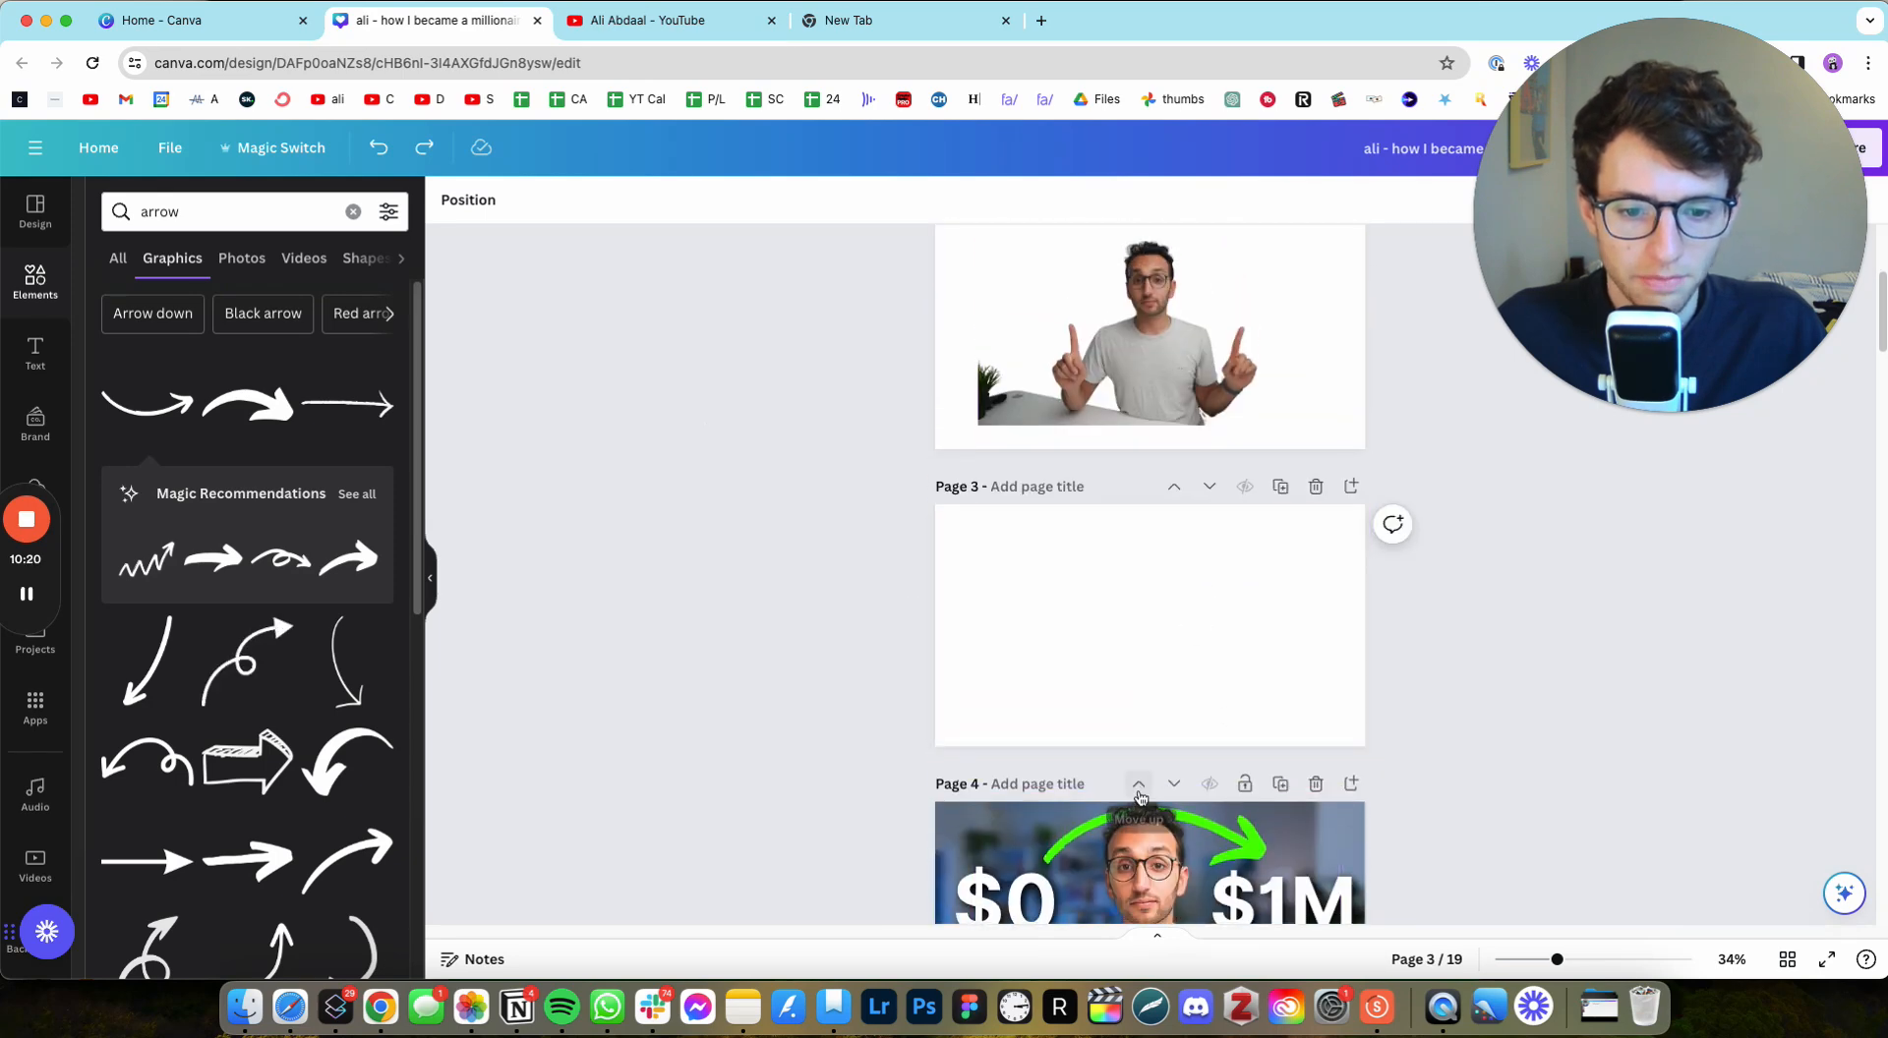
click(1141, 785)
click(1140, 784)
click(1496, 699)
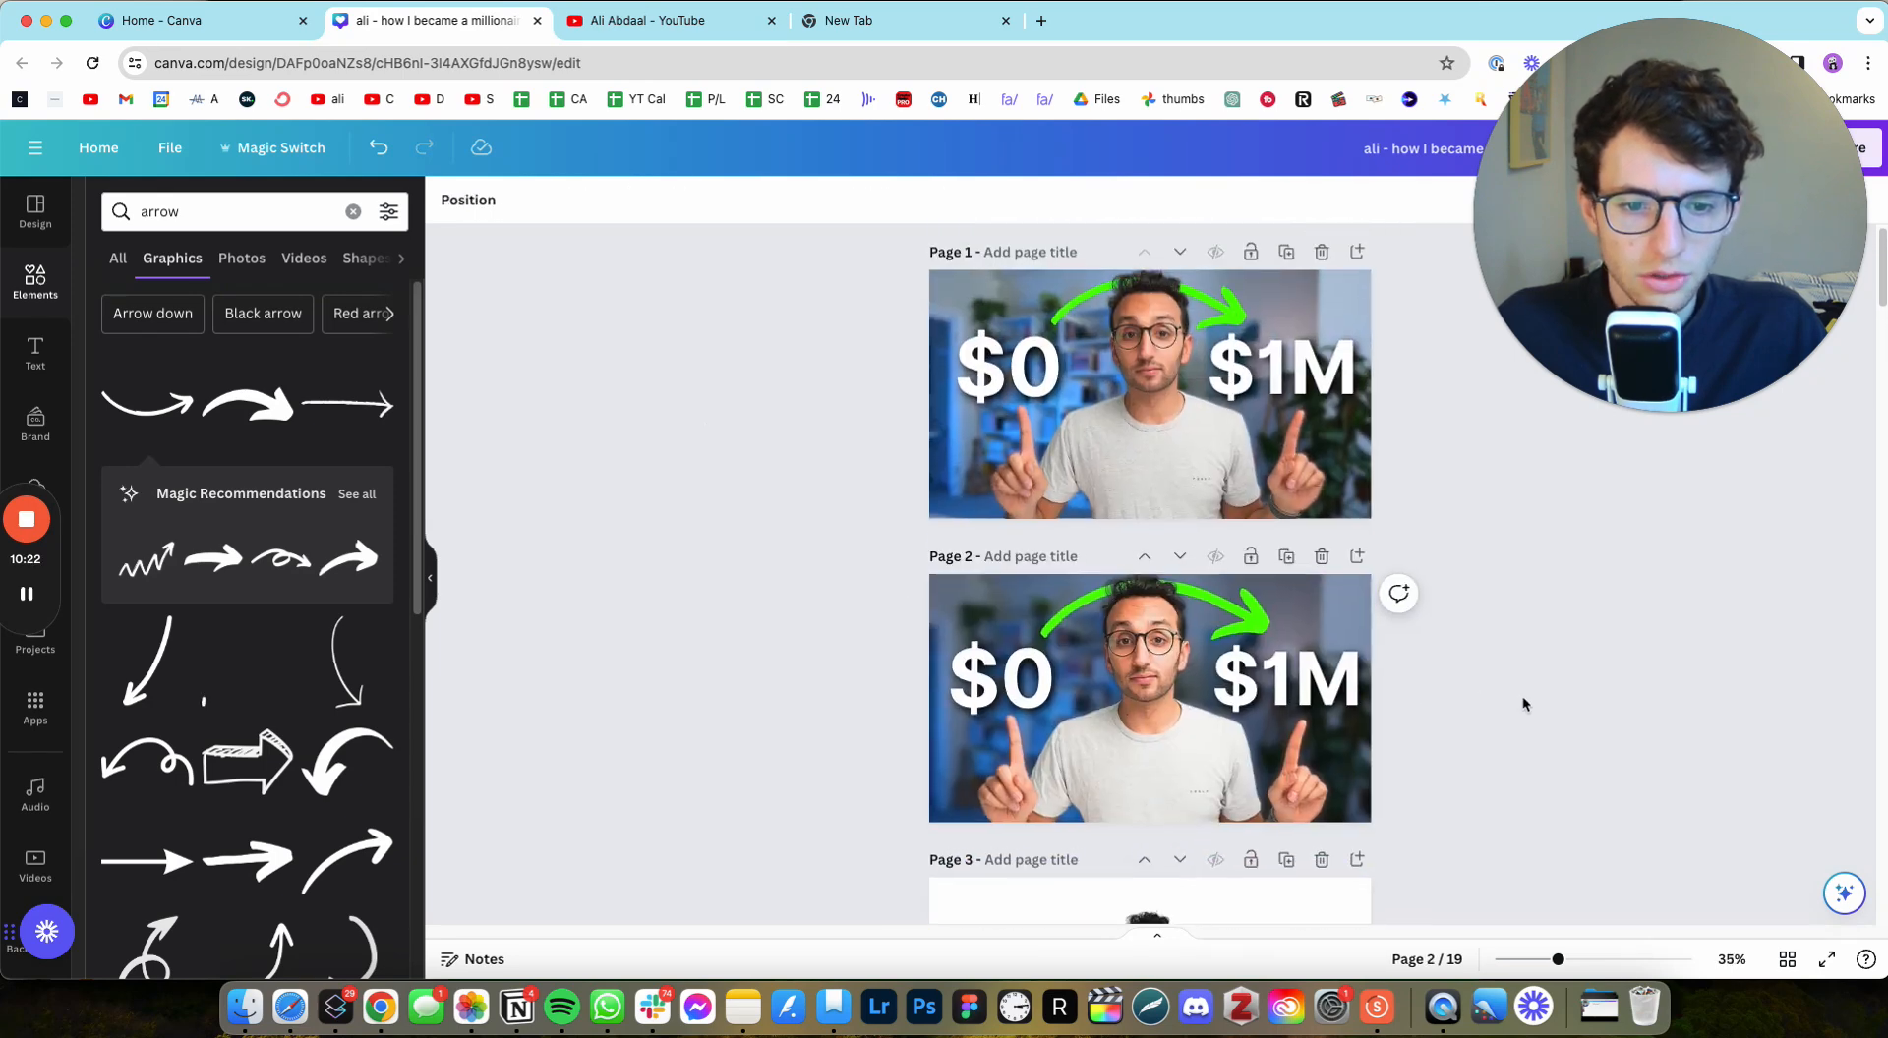
Step: Lower the brightness of page 1's background photo to -20
scroll(1560, 706, up, 4)
scroll(1585, 706, down, 2)
click(1298, 511)
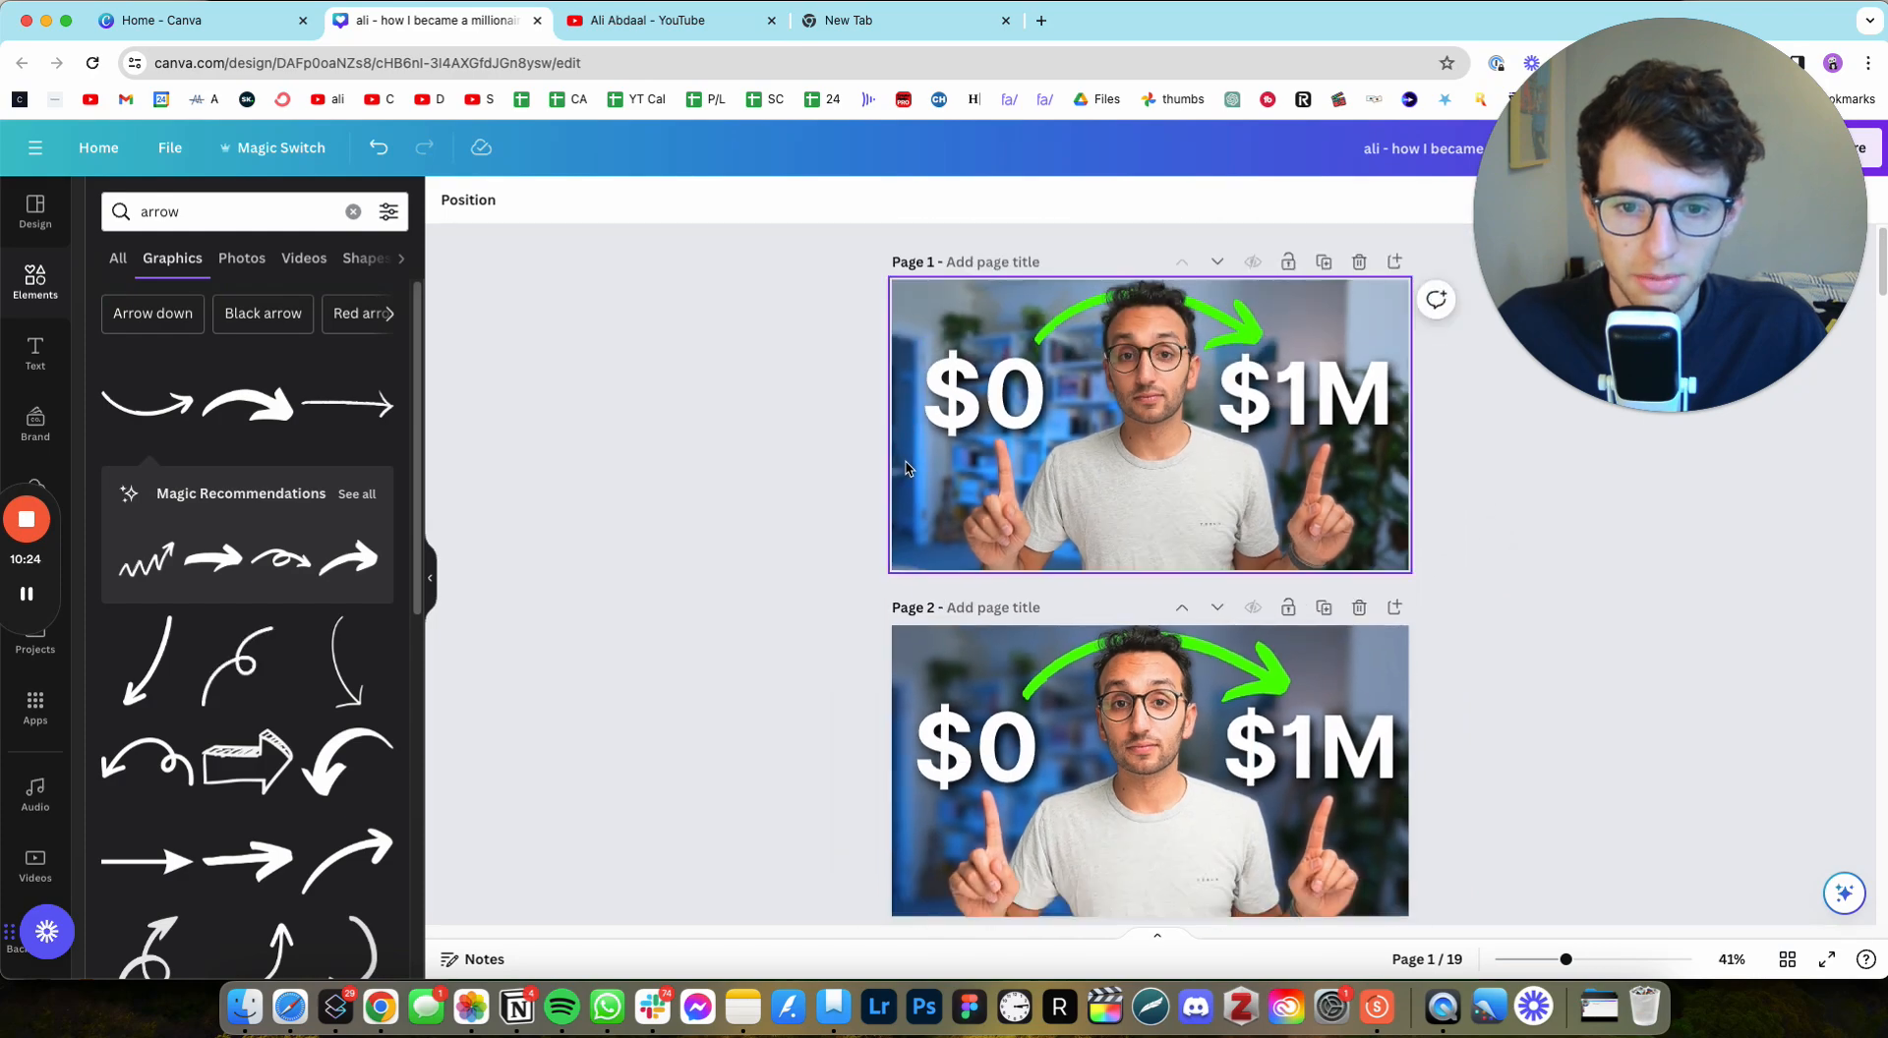
click(476, 199)
click(252, 211)
scroll(261, 532, down, 2)
drag(228, 531, 212, 530)
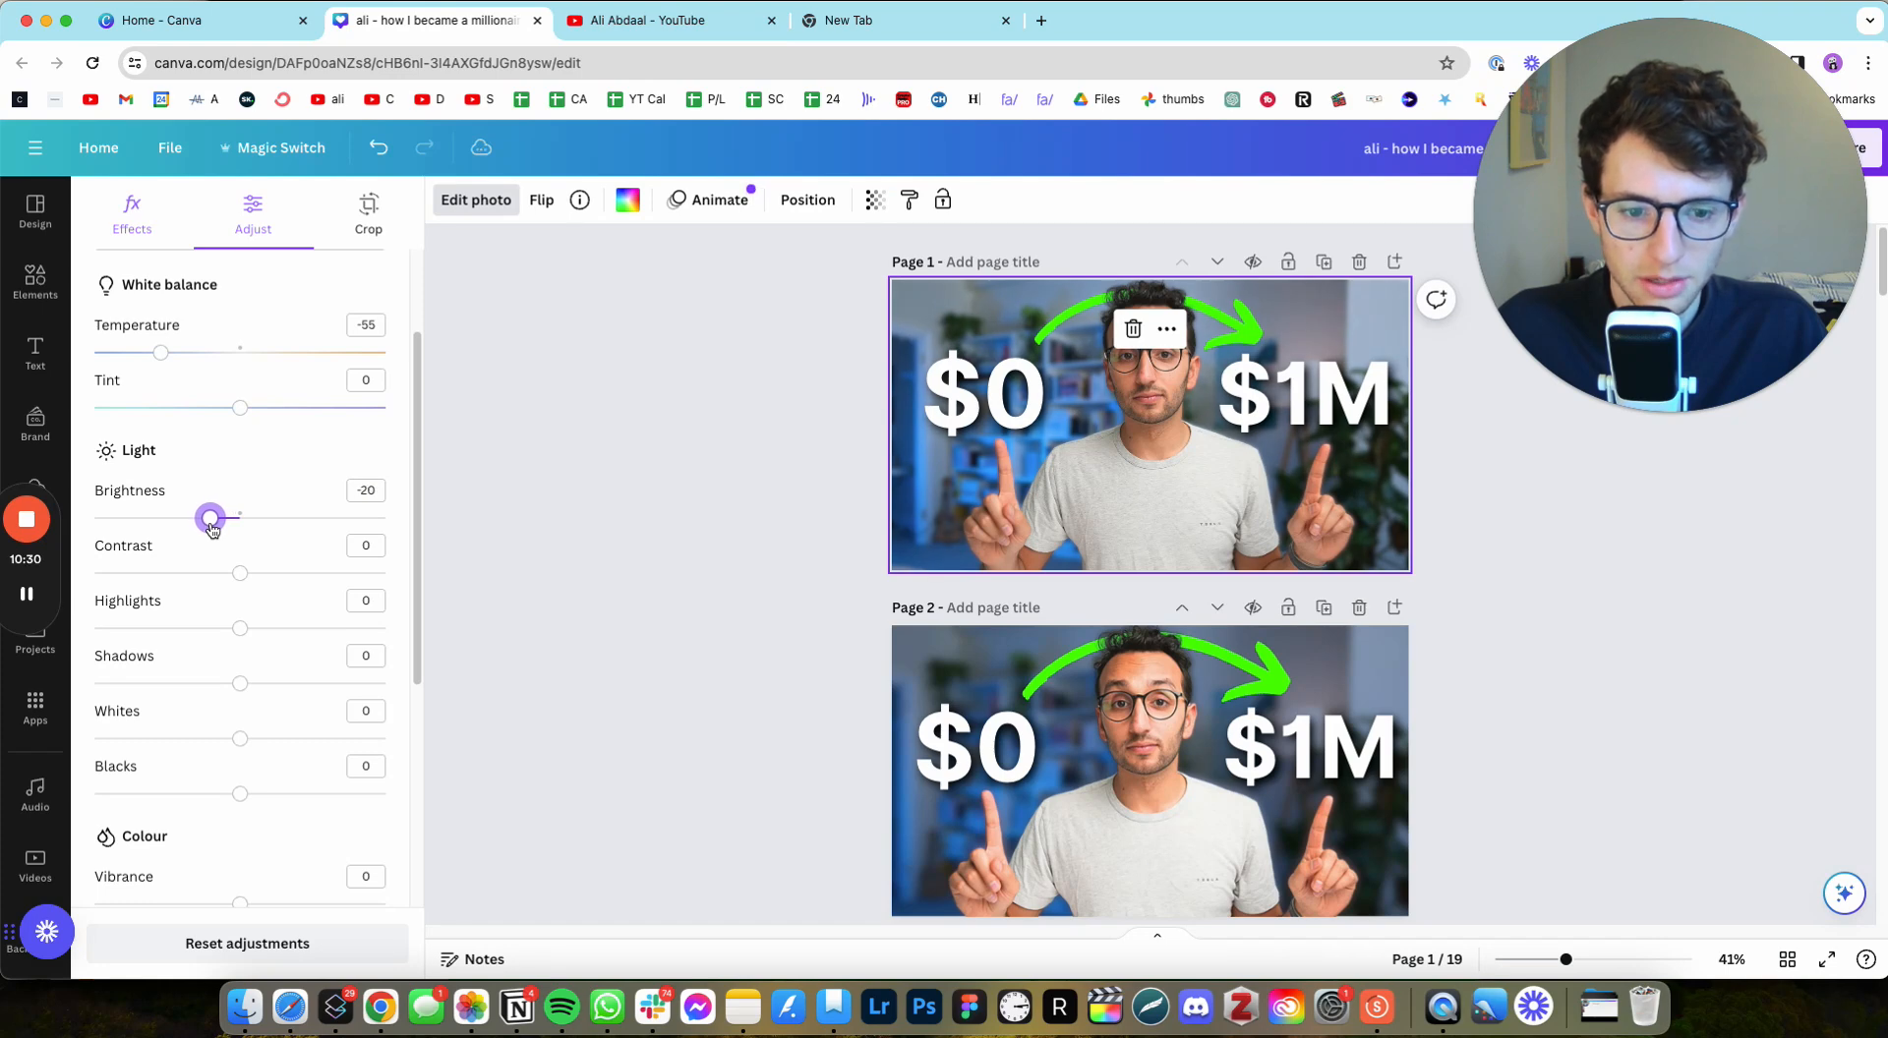
scroll(779, 537, down, 1)
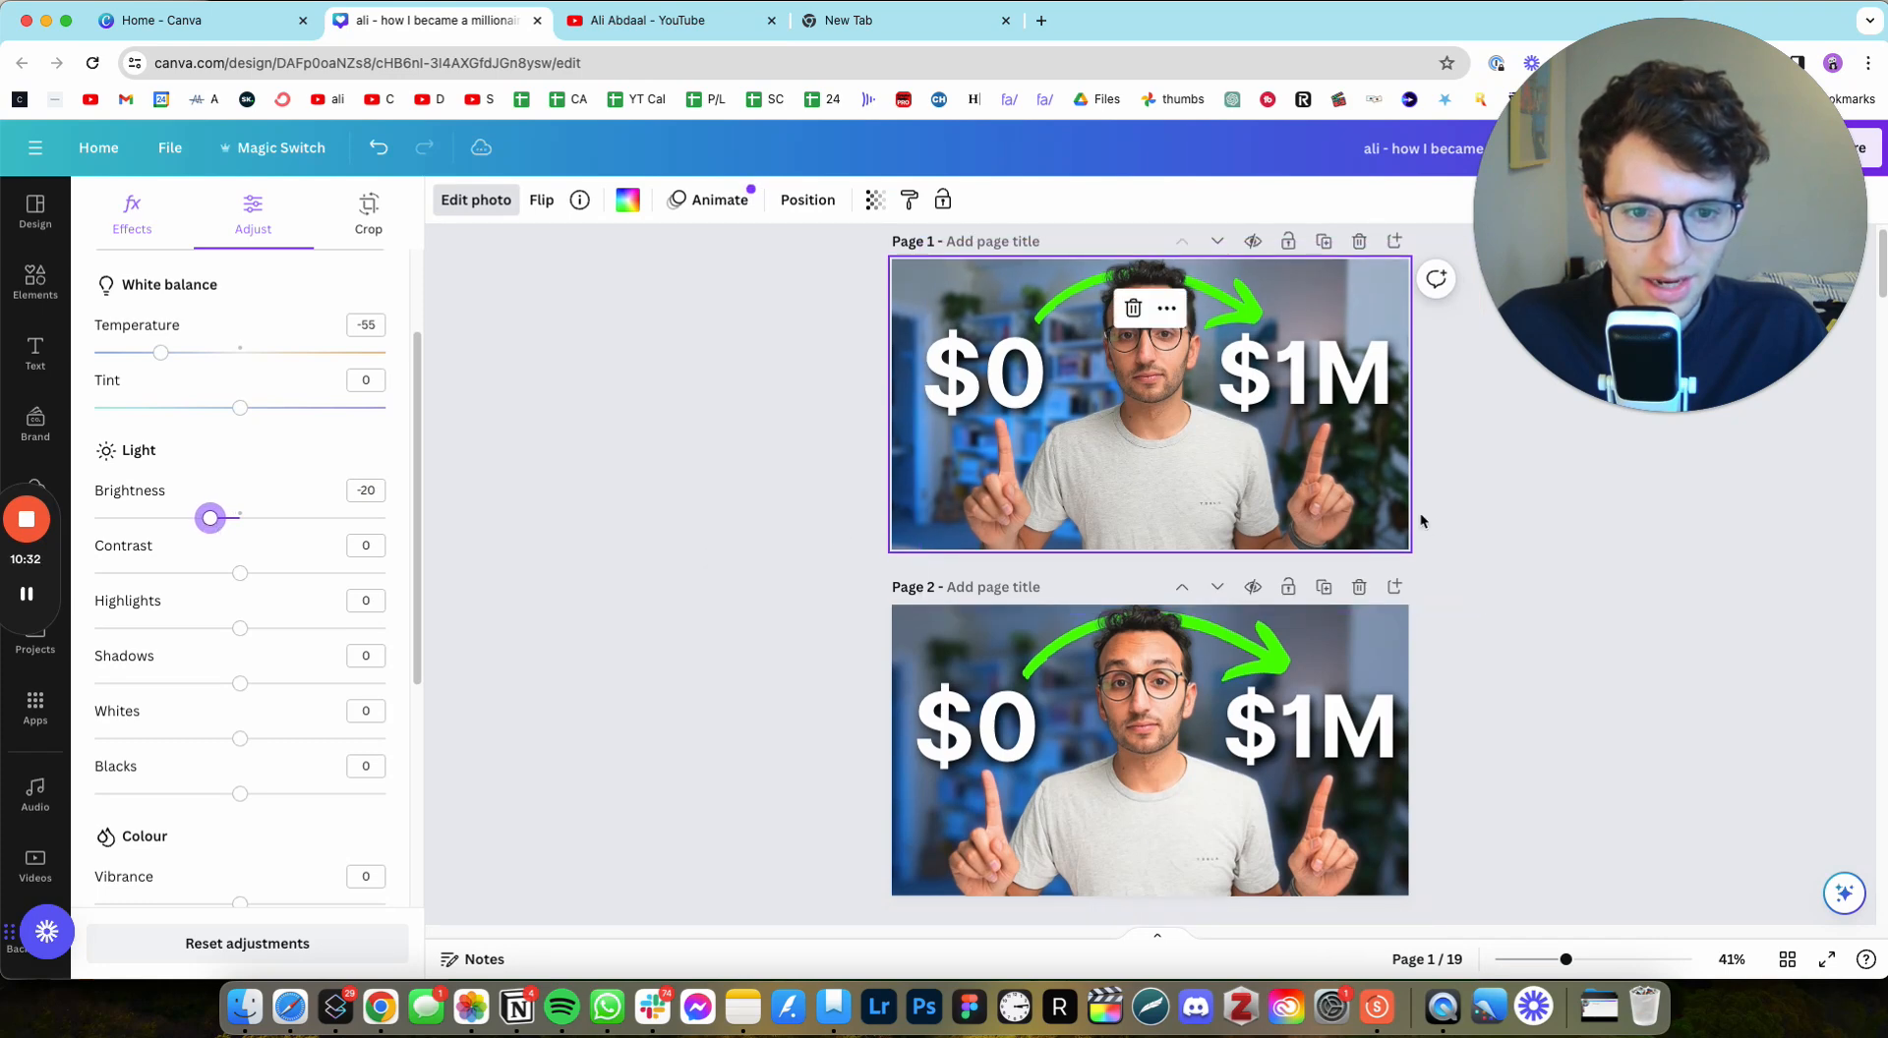
click(1539, 552)
Step: Examine the light adjustment values of the man's cutout in page 2's thumbnail version
click(1170, 623)
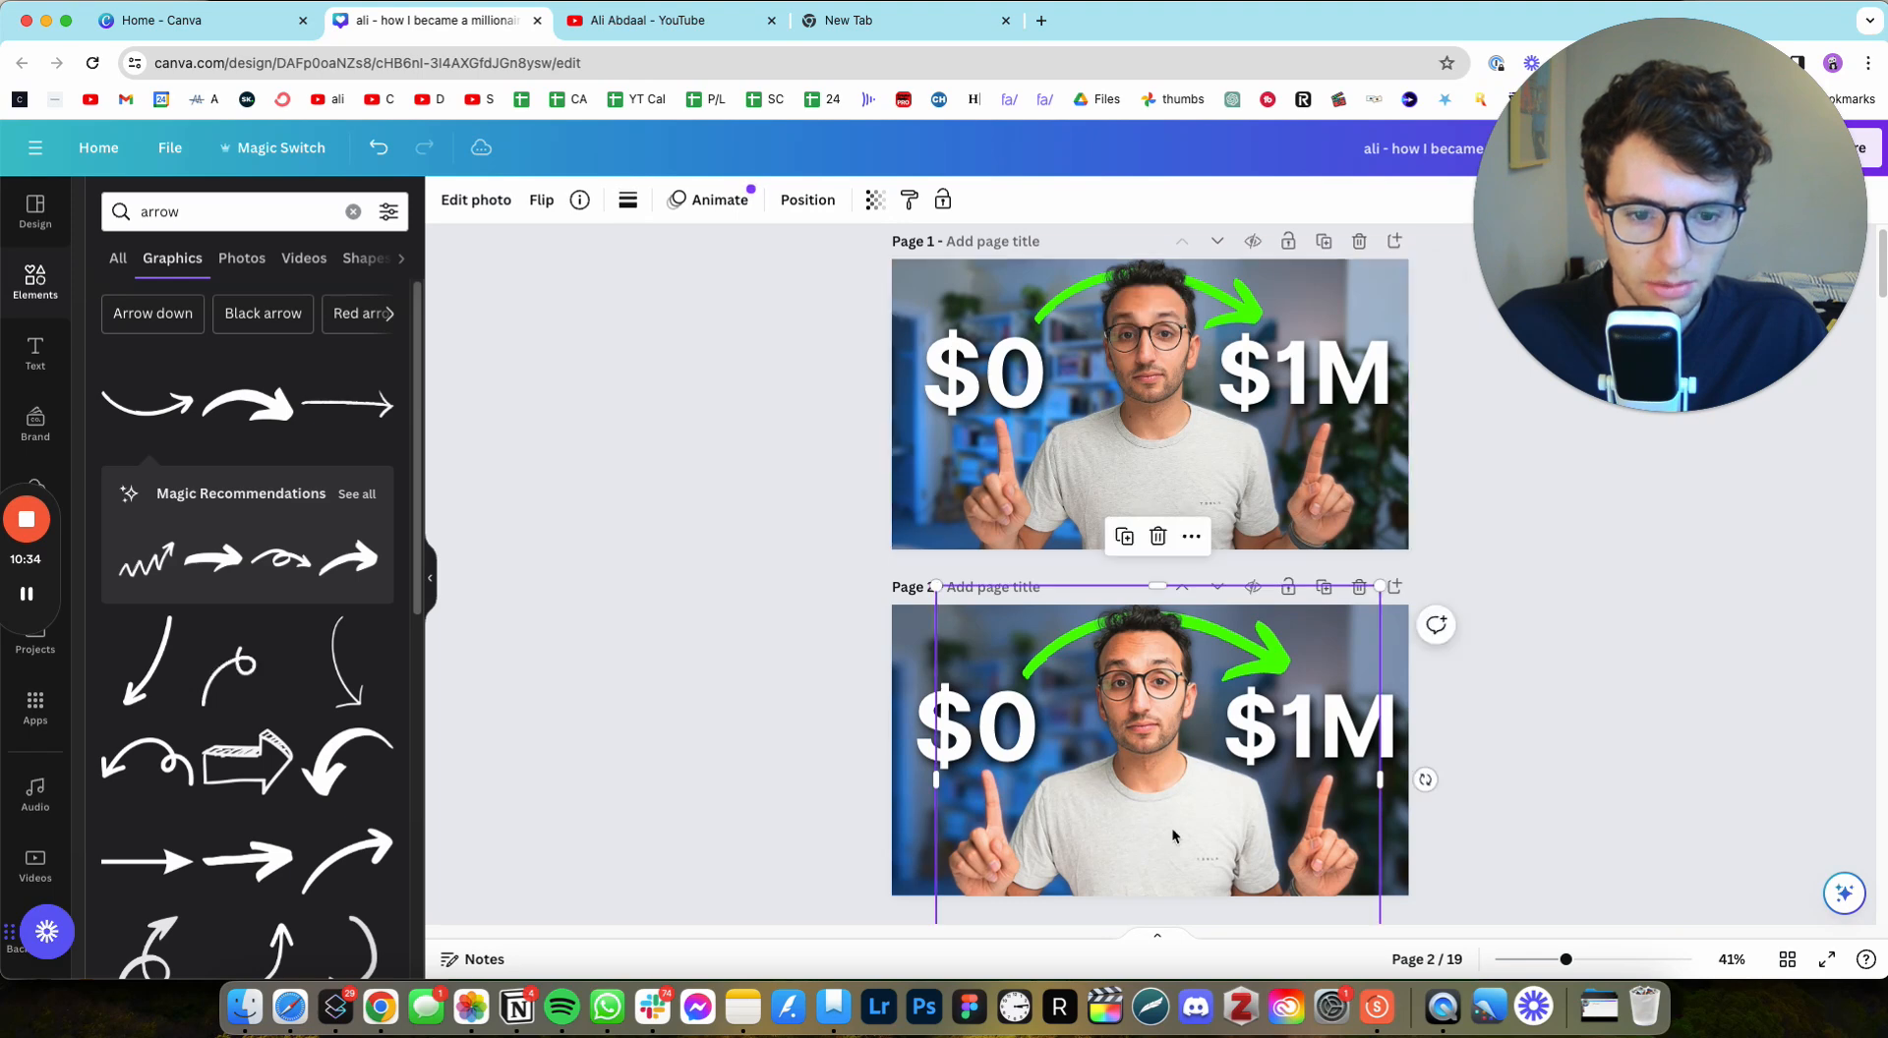
click(486, 209)
click(253, 211)
scroll(220, 523, down, 1)
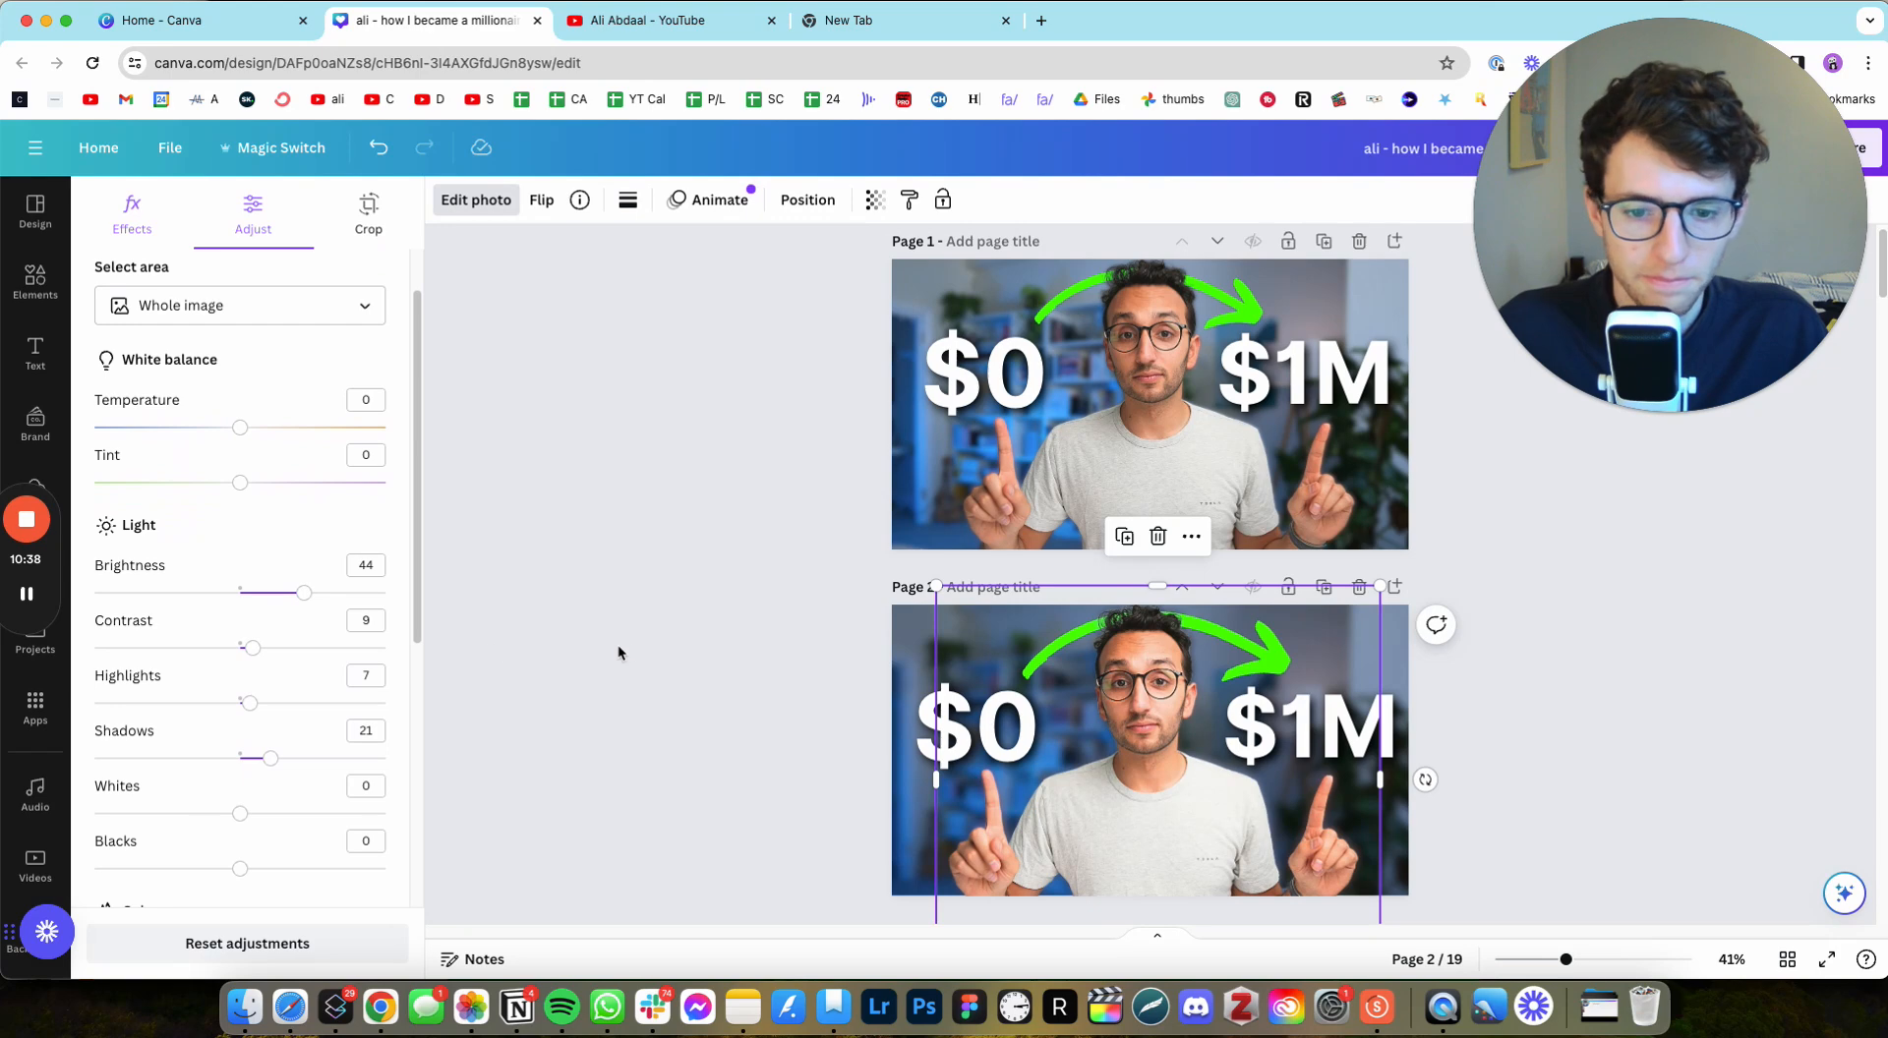
click(616, 653)
click(1462, 695)
Step: Compare page 1's thumbnail with the page 2 version, reviewing its text, cutout and background layers
scroll(1524, 720, down, 1)
scroll(1524, 718, down, 2)
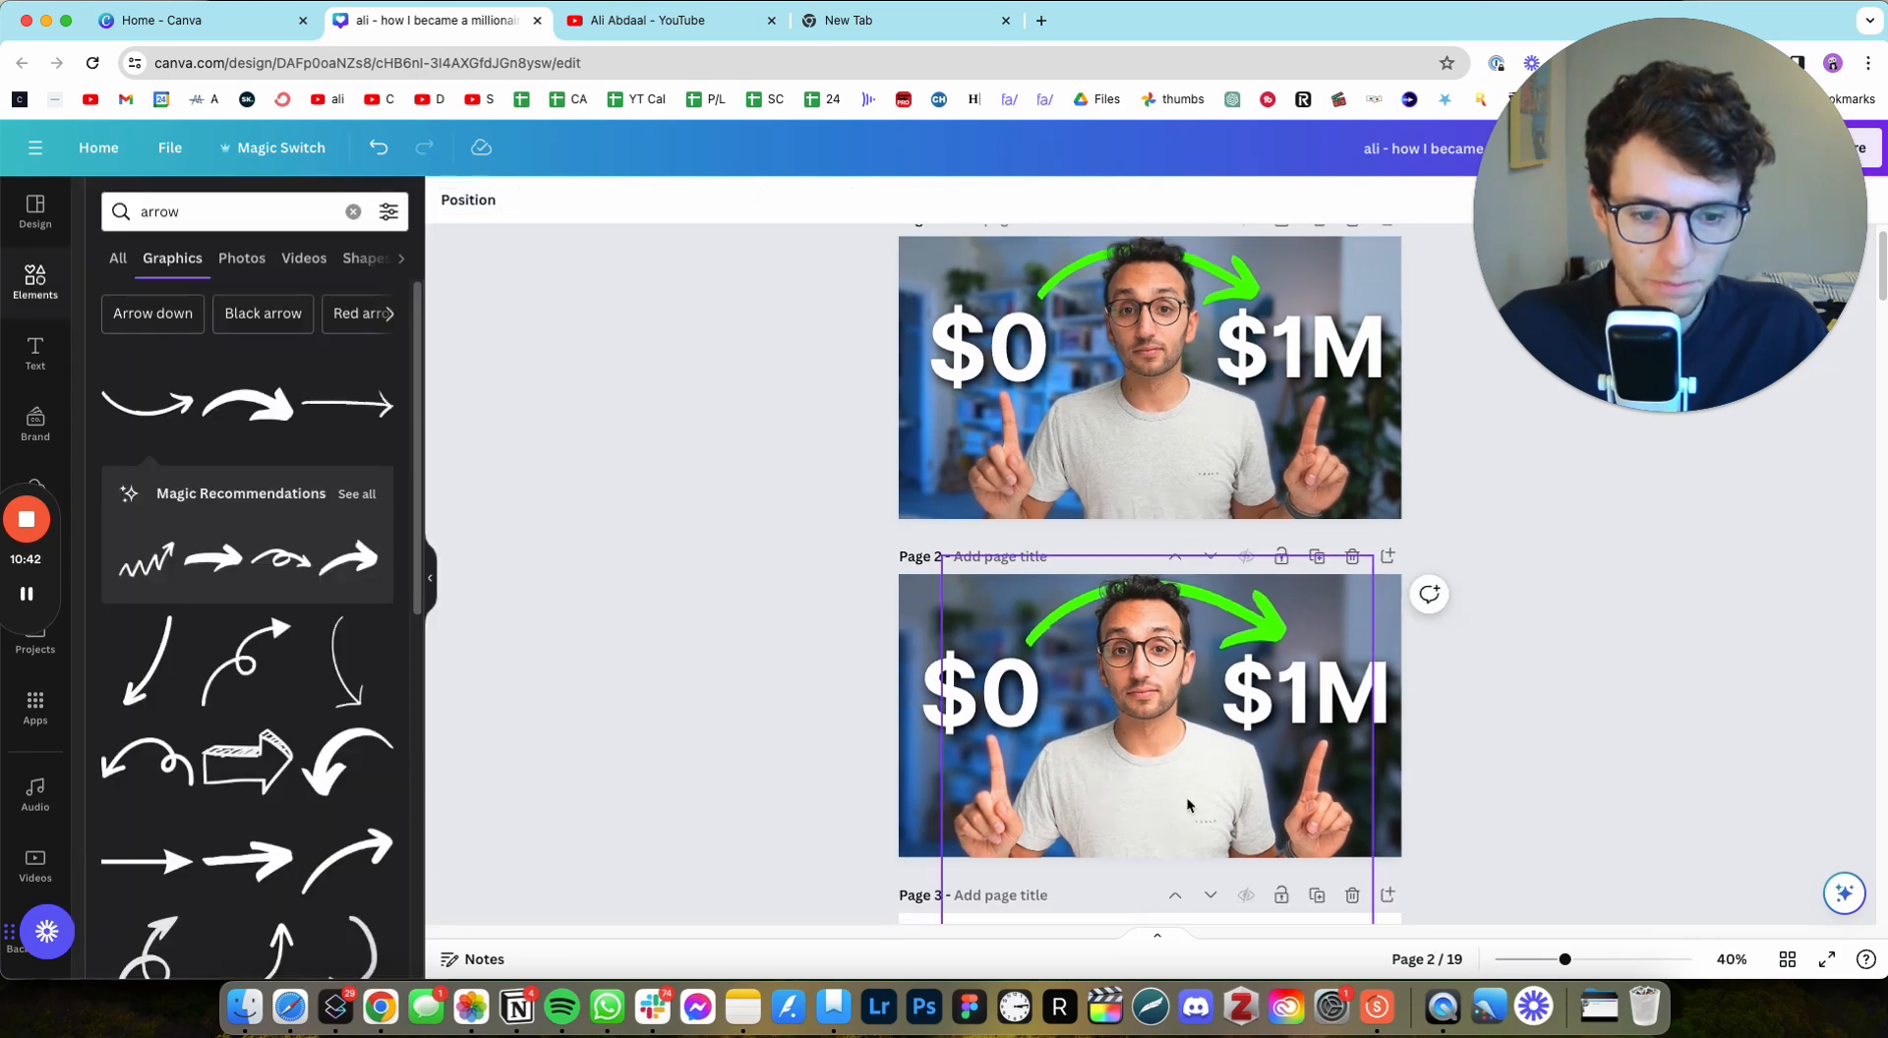
scroll(1515, 551, up, 1)
drag(753, 263, 1644, 616)
click(1644, 615)
scroll(1520, 585, up, 3)
scroll(1573, 602, up, 2)
scroll(1595, 608, down, 3)
scroll(1589, 600, up, 2)
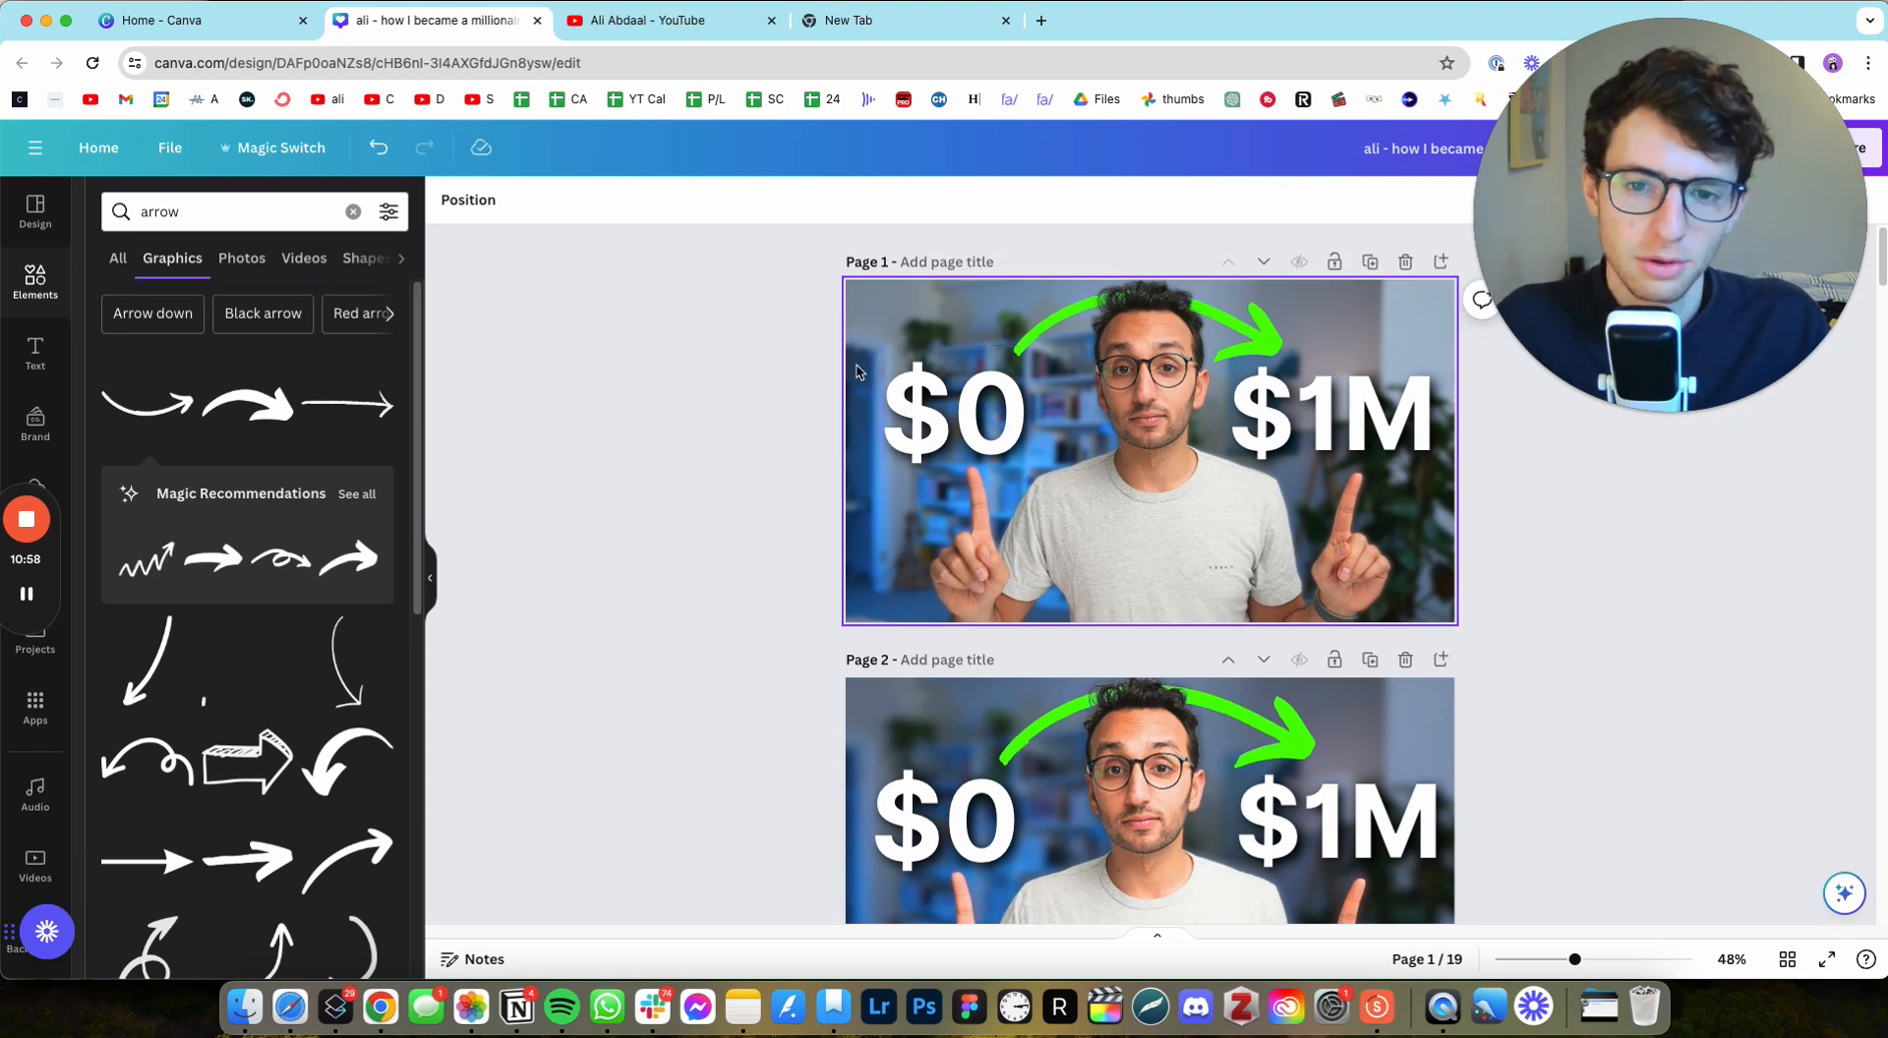
drag(776, 256, 1502, 637)
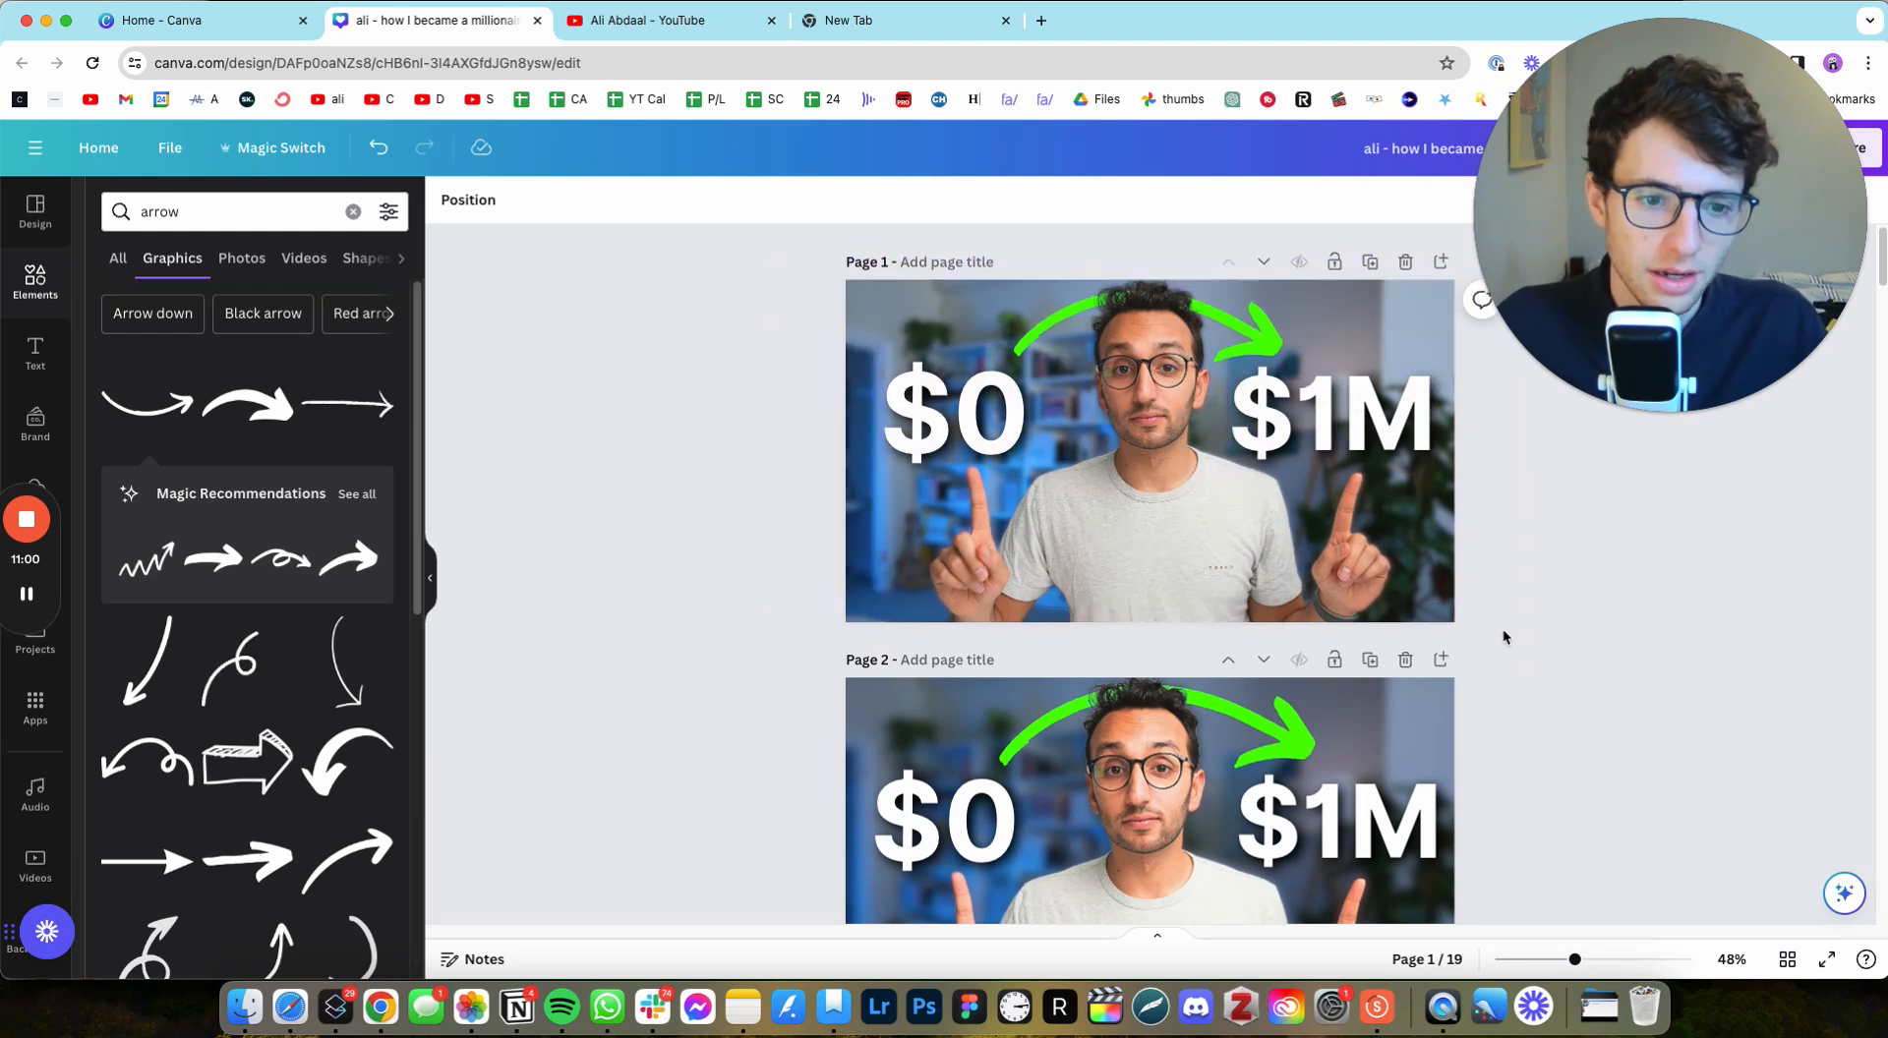
click(927, 386)
click(1652, 586)
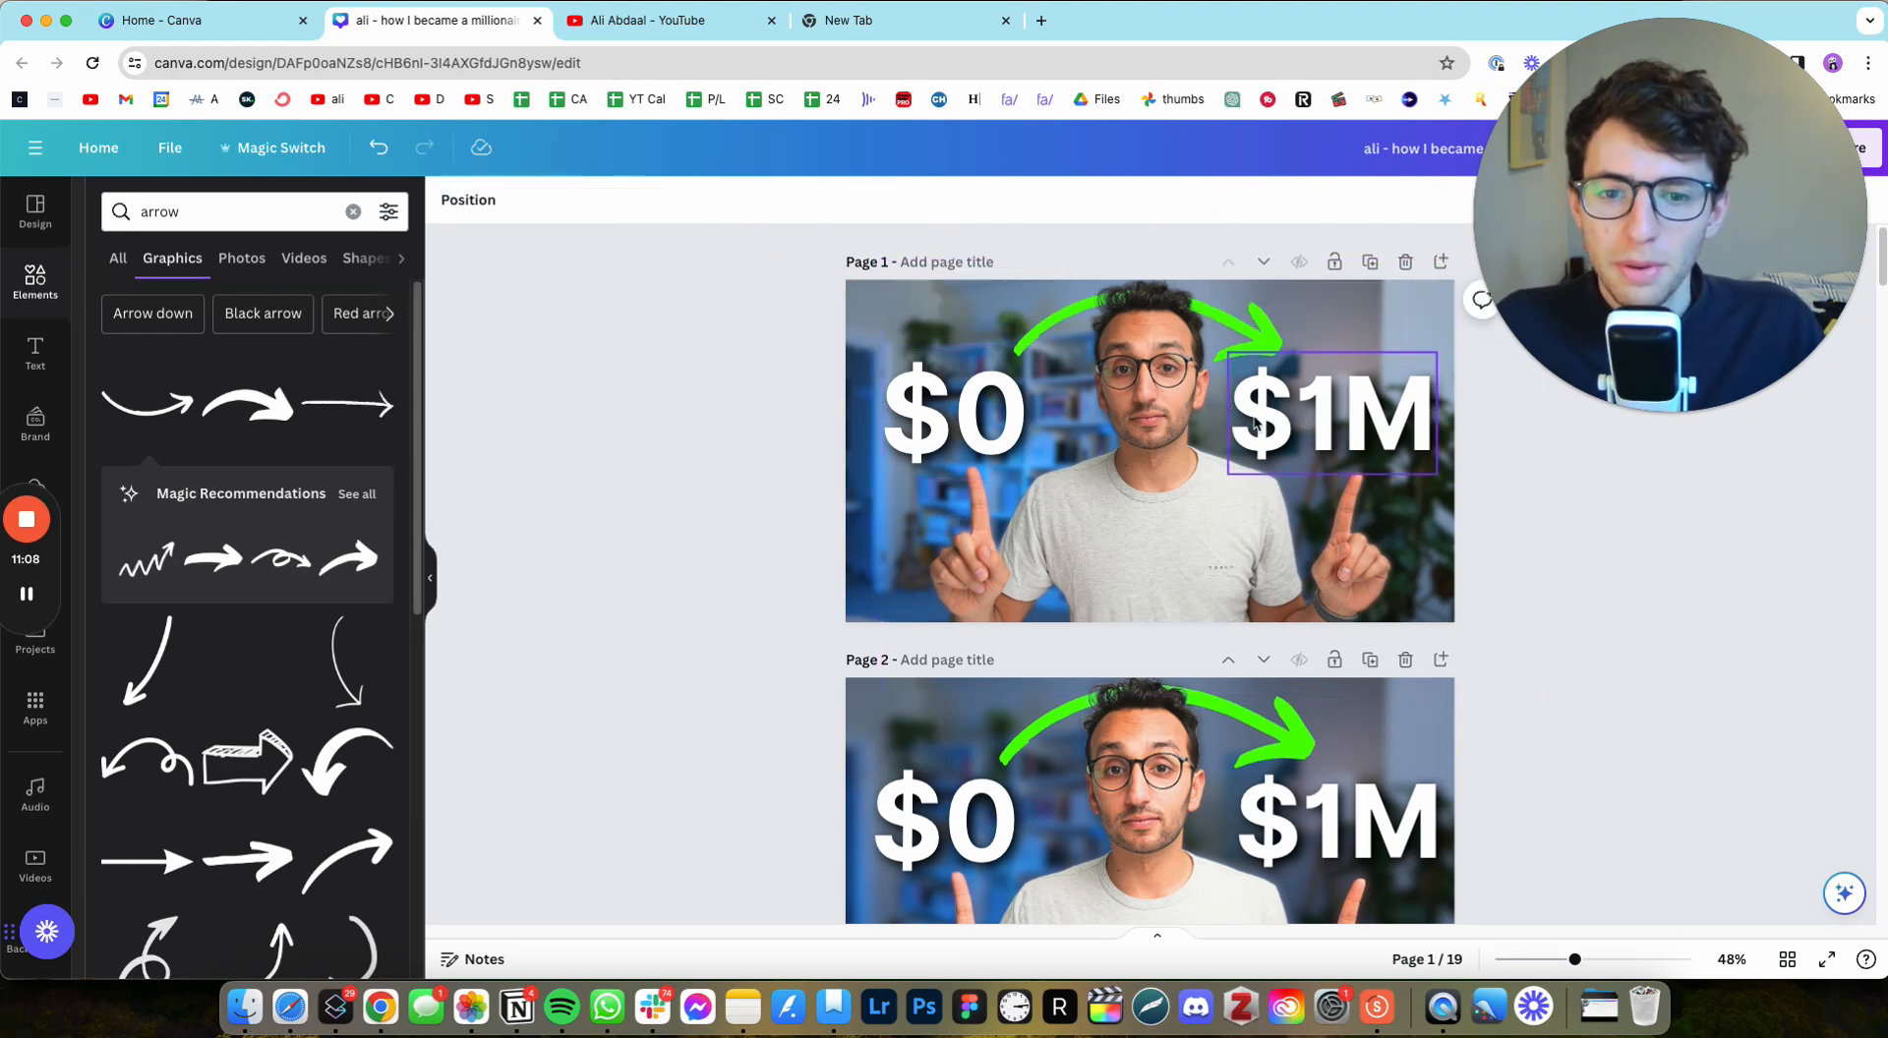
click(1301, 430)
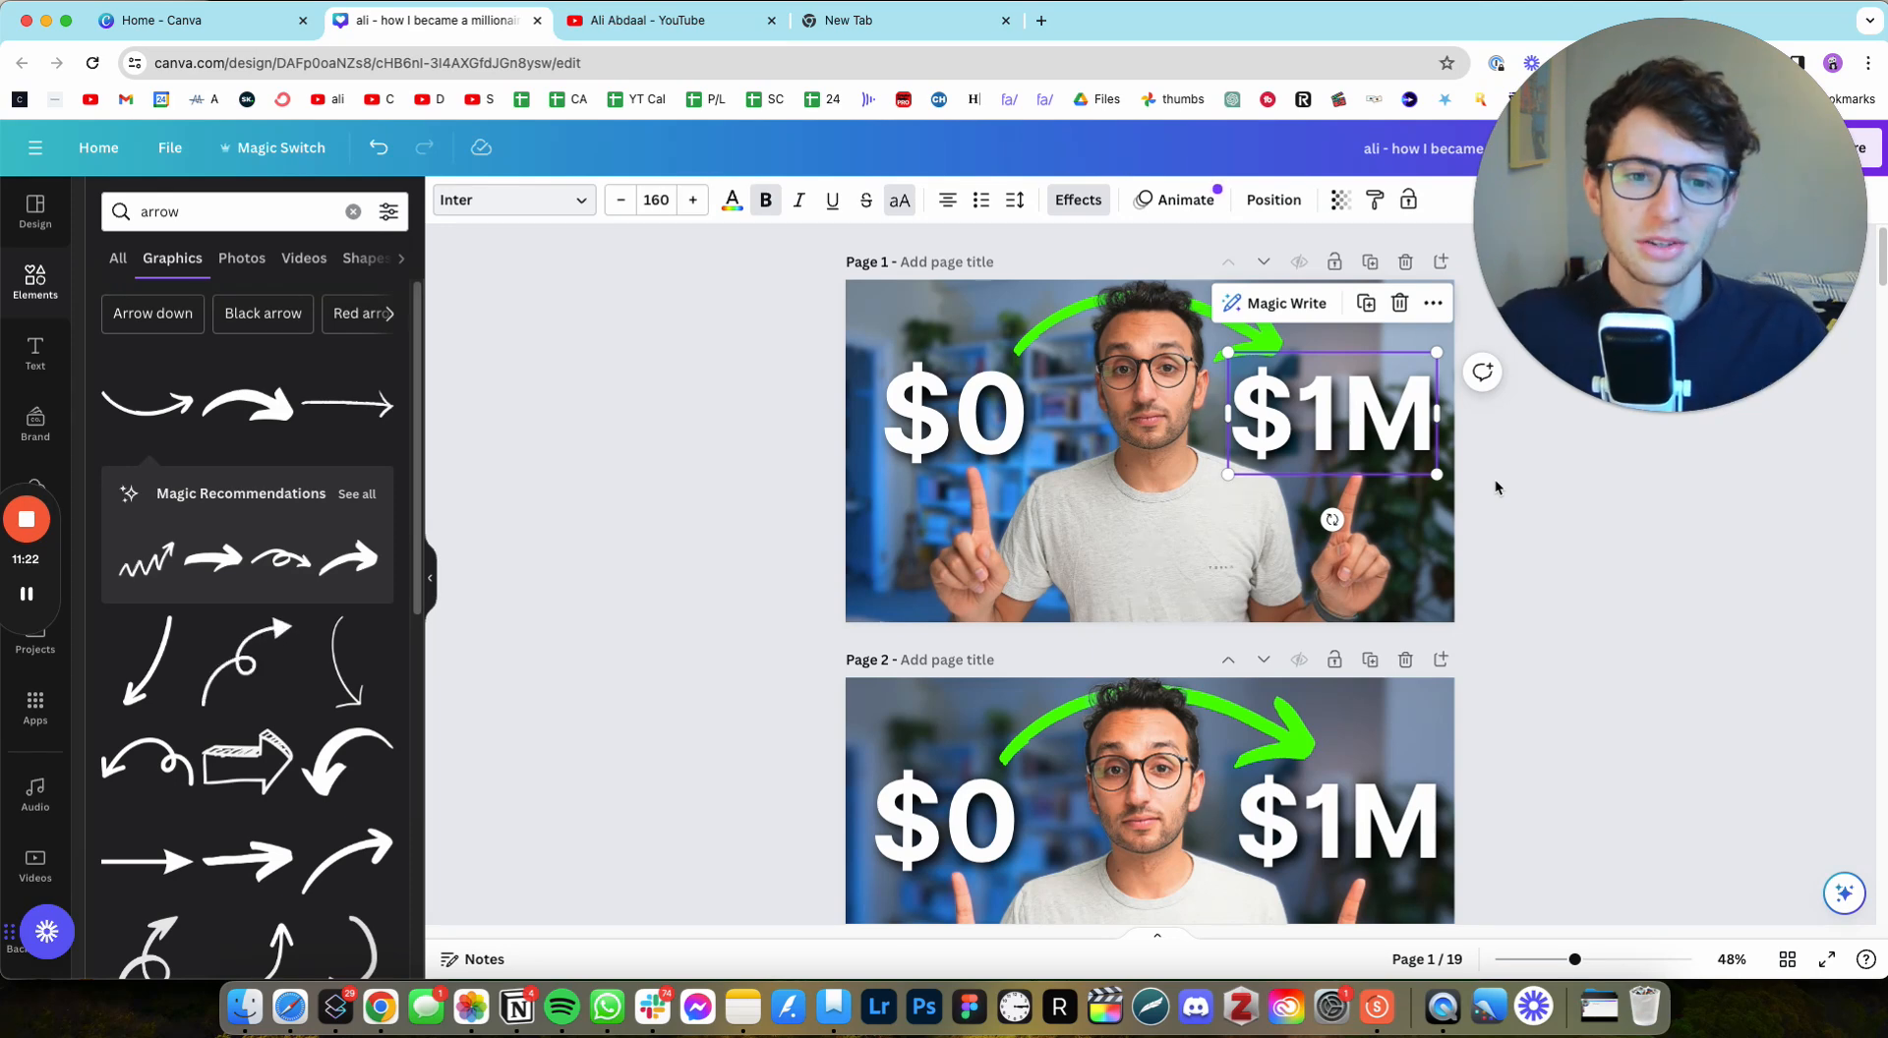
click(1573, 531)
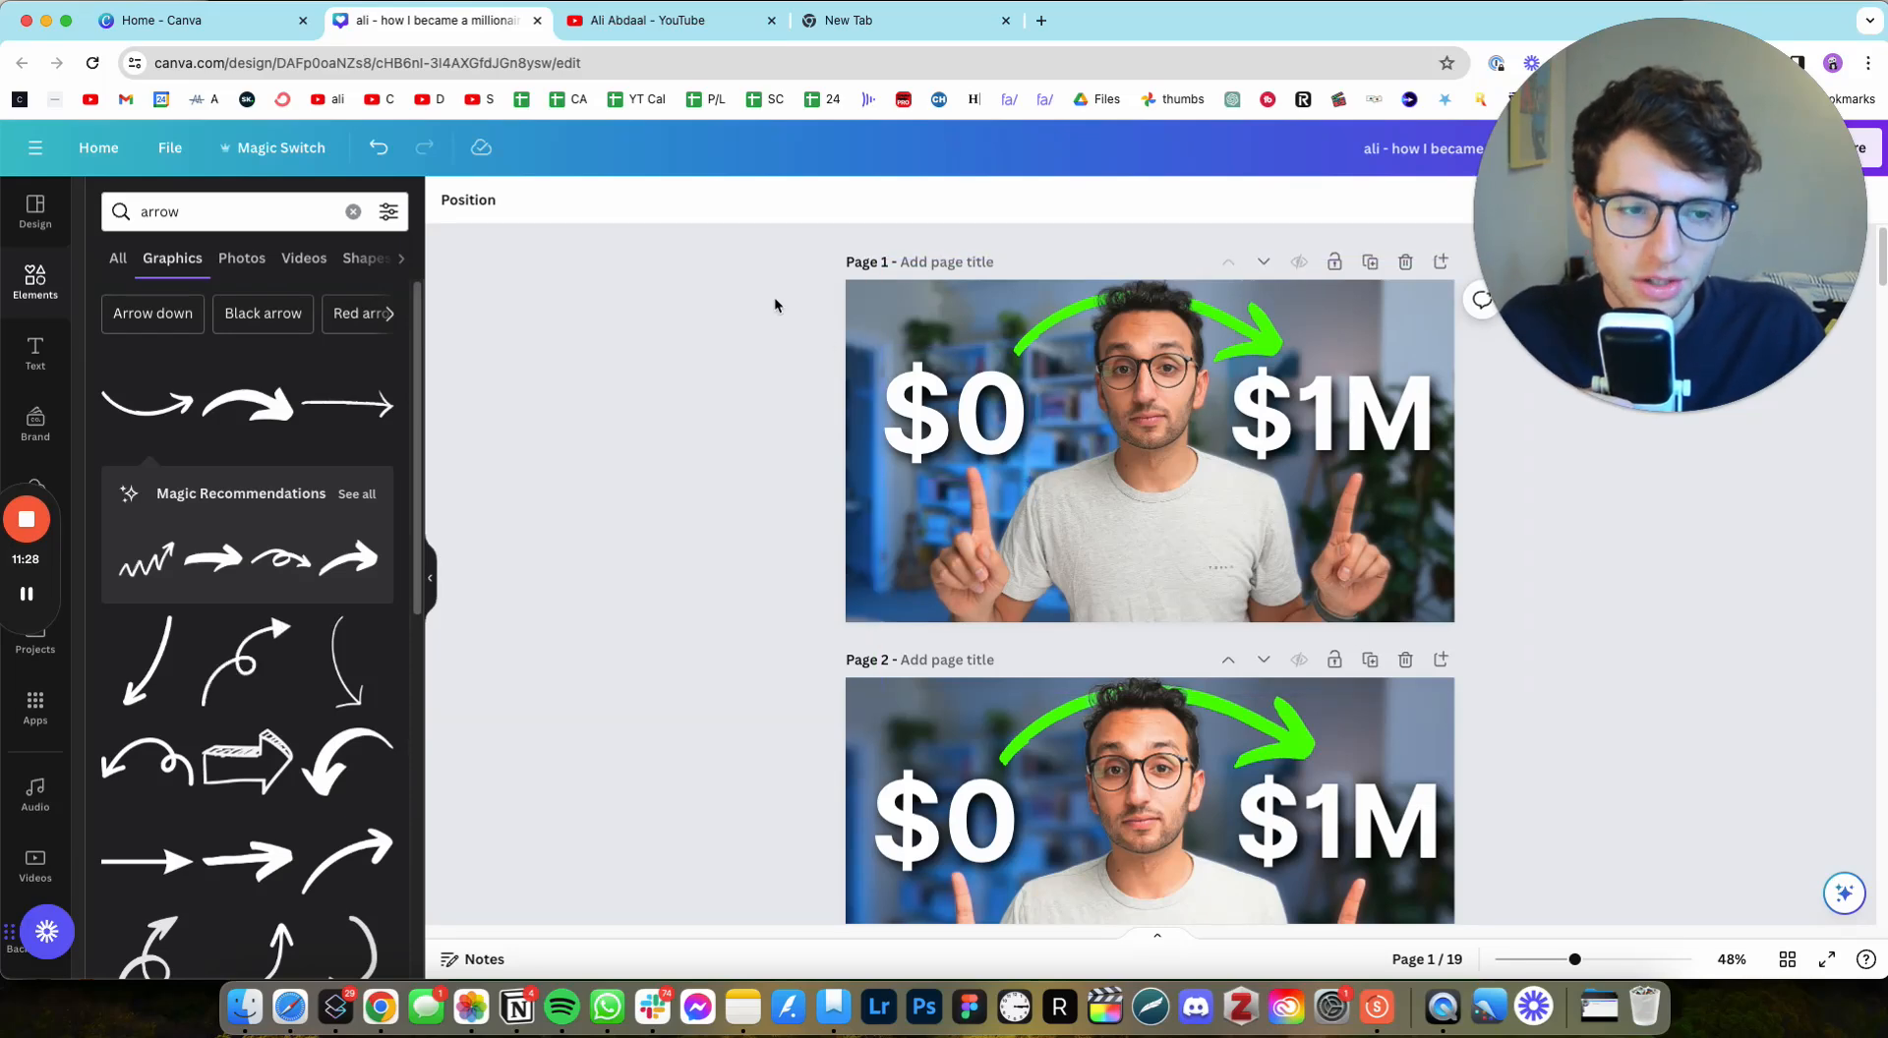
drag(776, 282, 1501, 640)
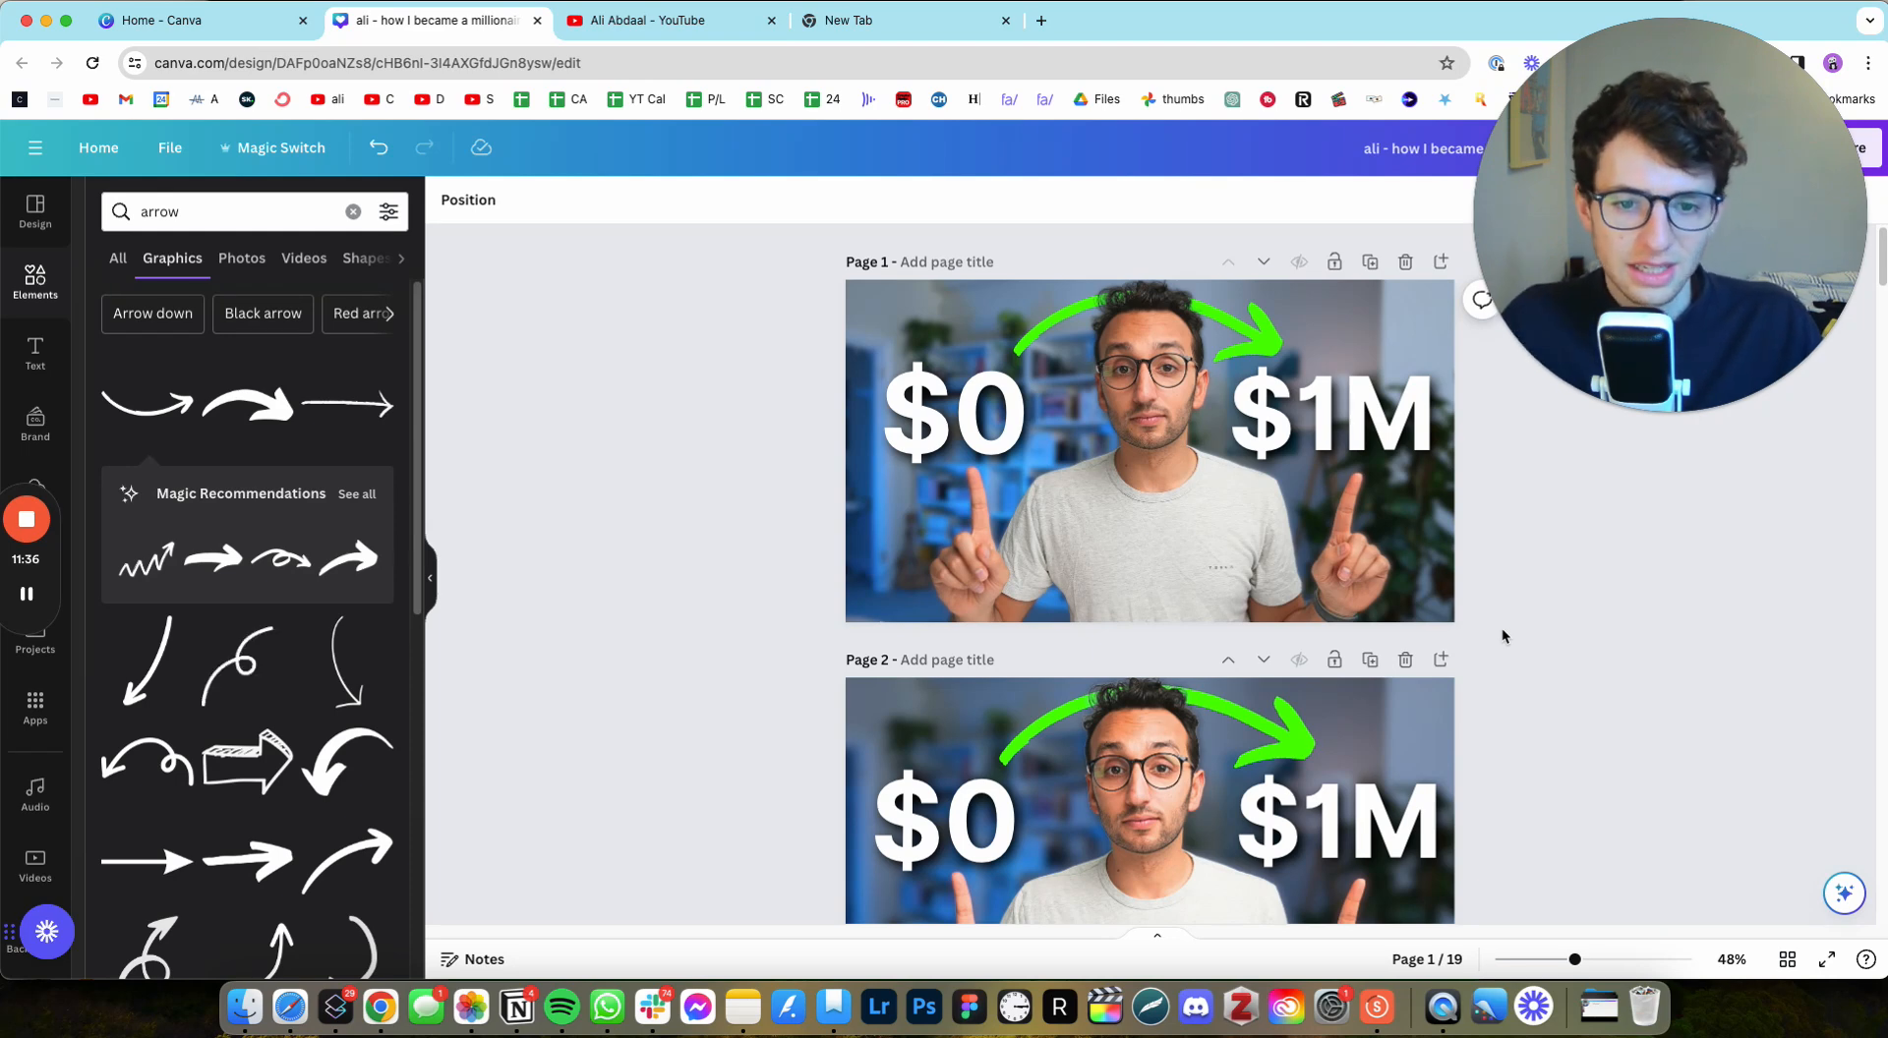
click(856, 562)
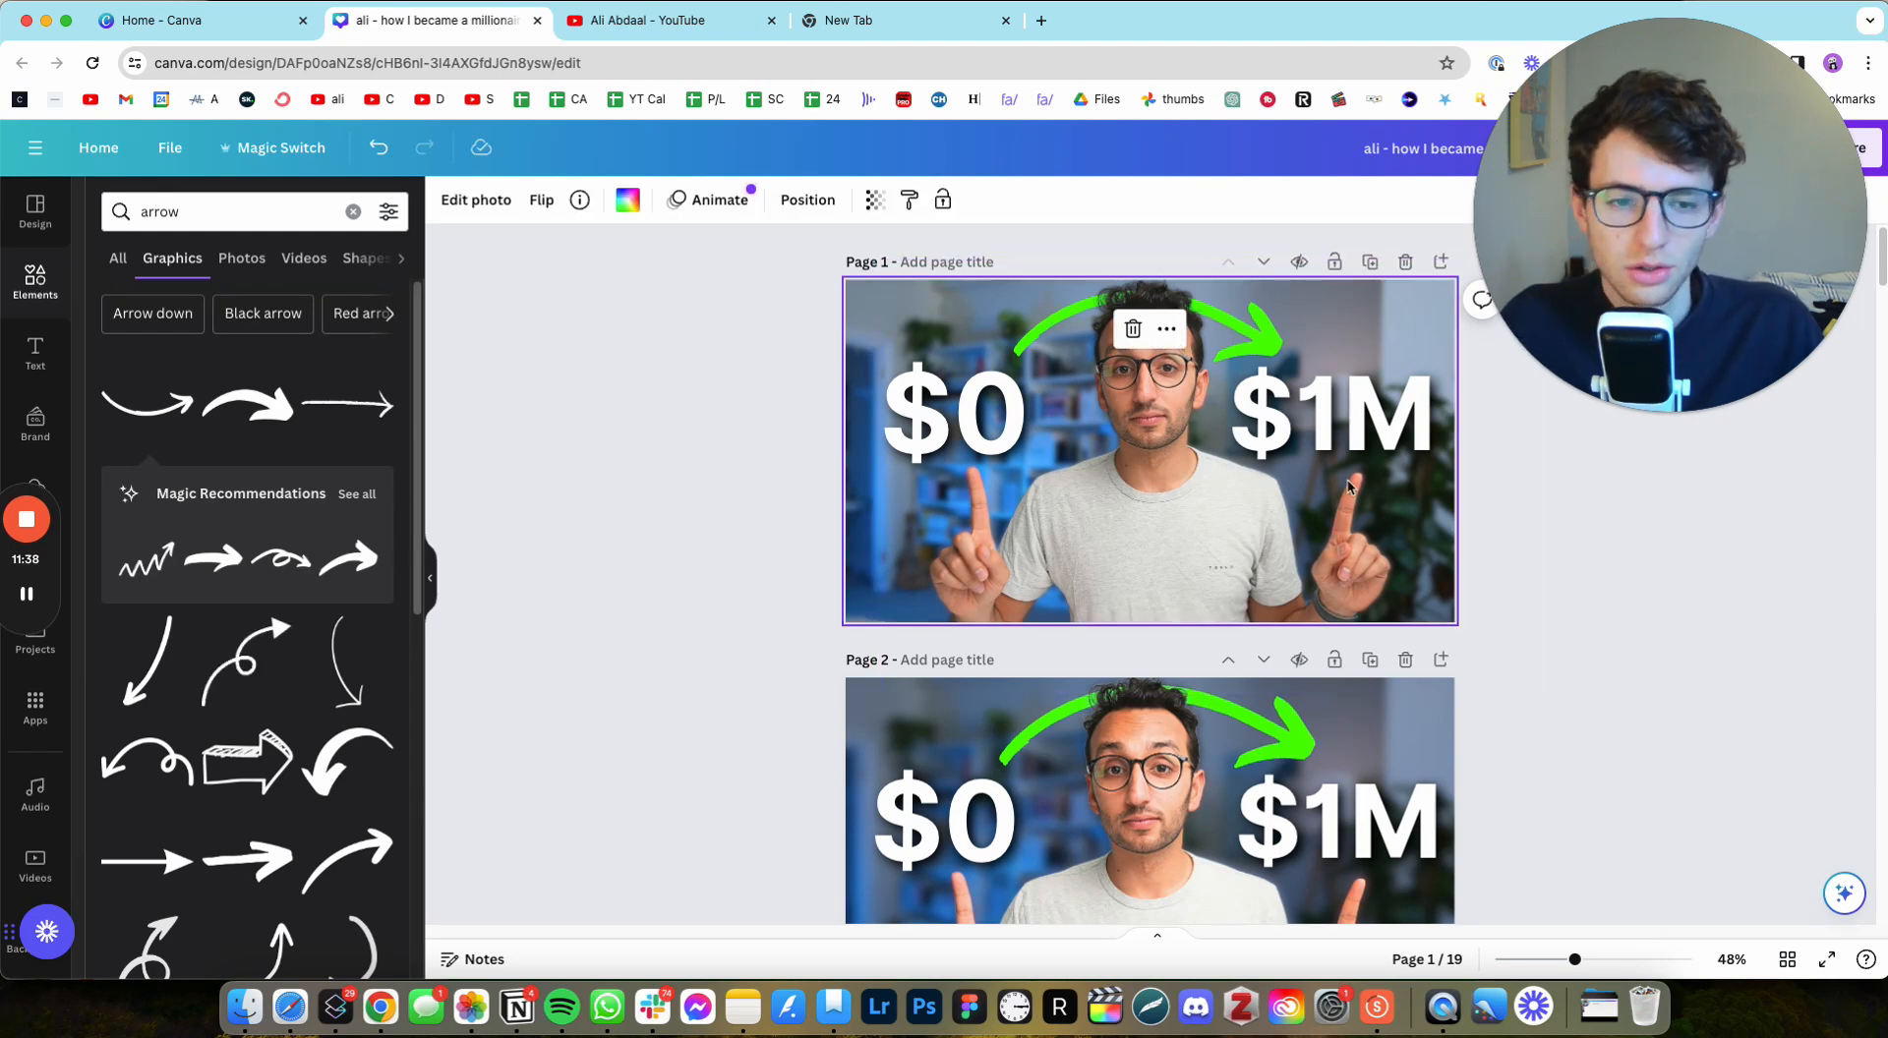
Step: Switch to the Ali Abdaal YouTube page and review the published thumbnails in the video list
key(ctrl+Tab)
scroll(1711, 654, up, 6)
scroll(1736, 672, up, 3)
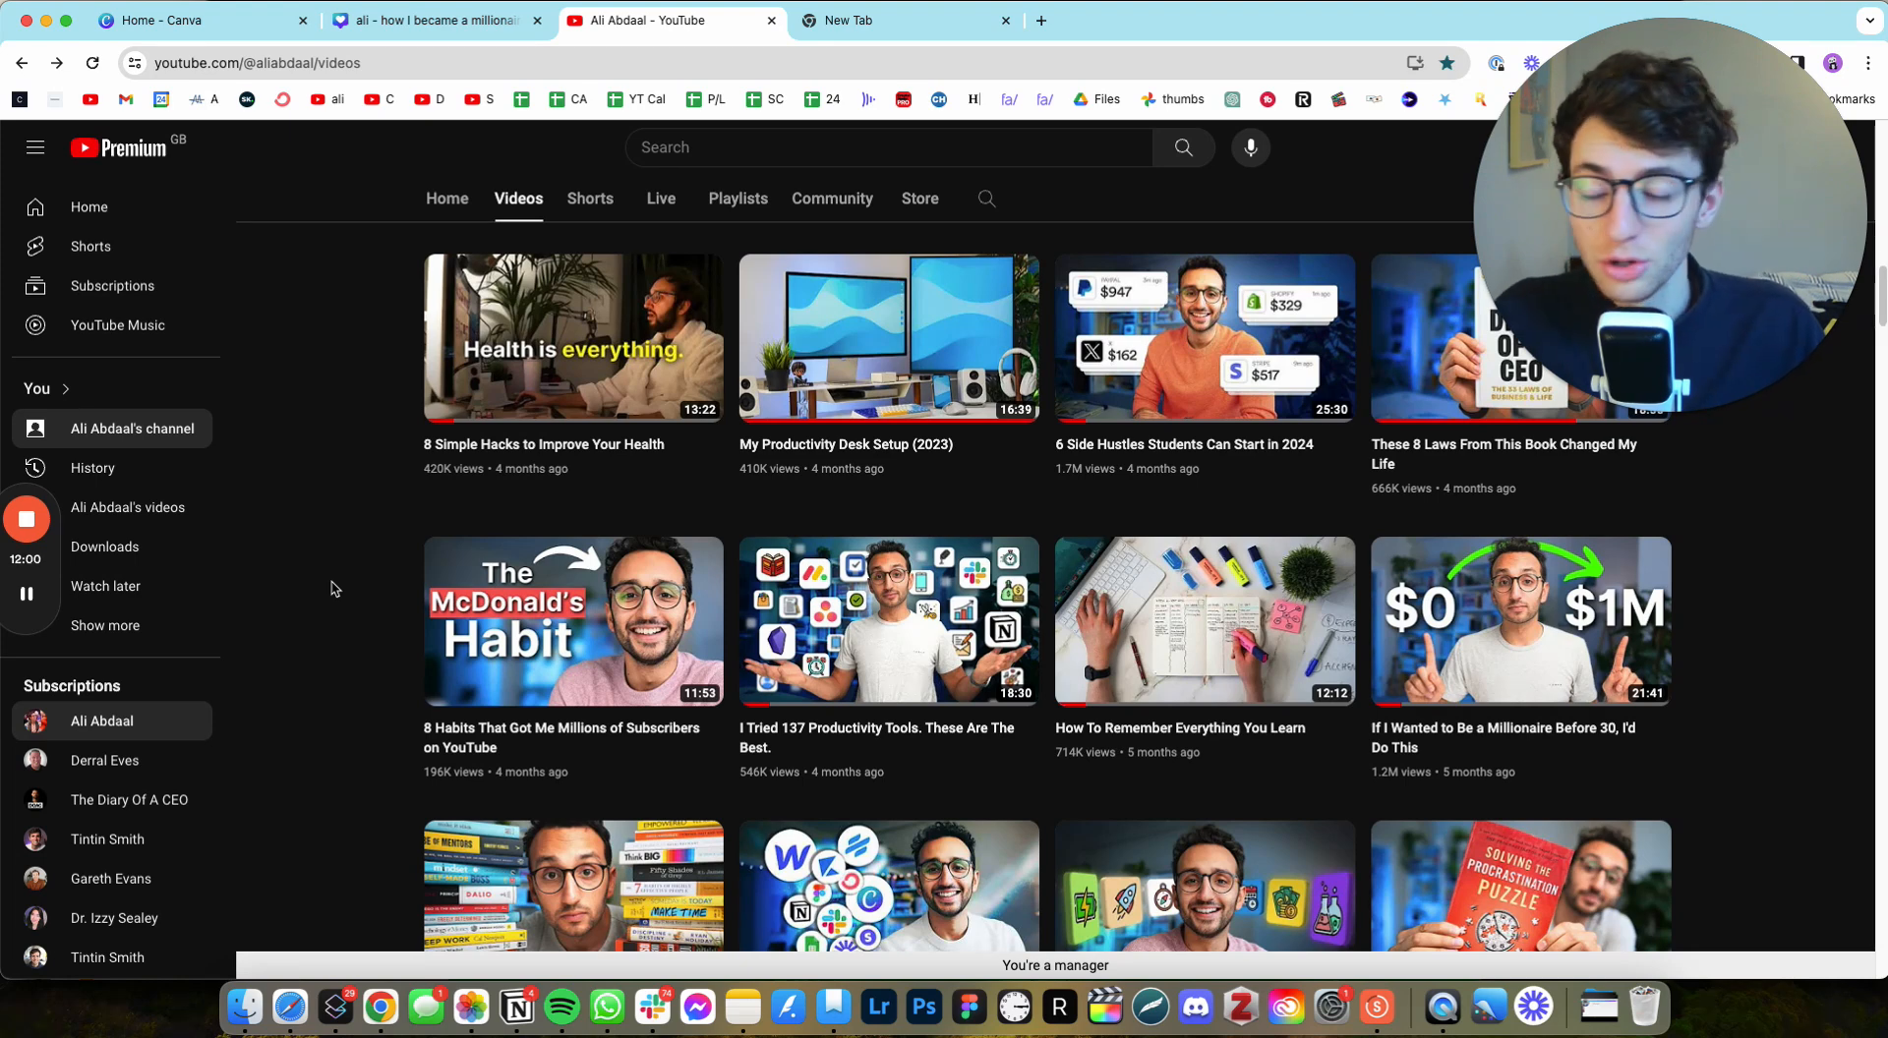
mouse_move(45, 521)
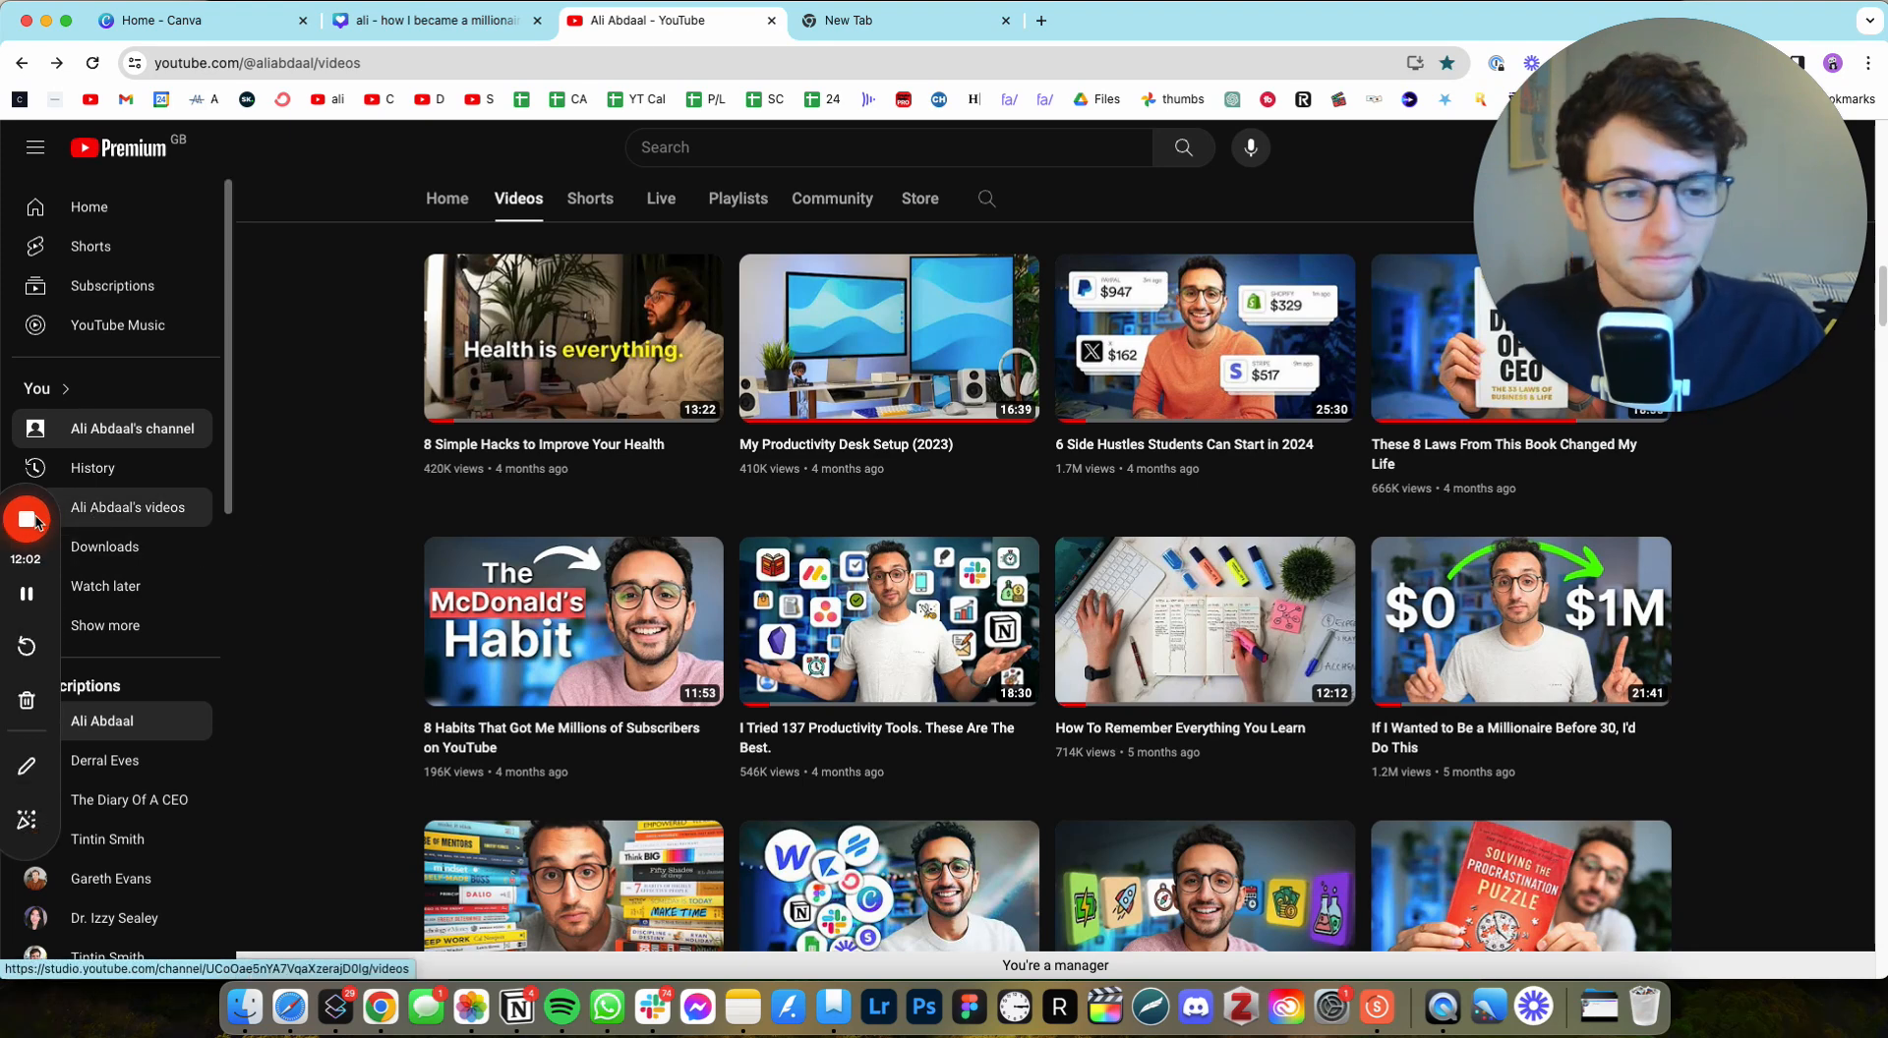